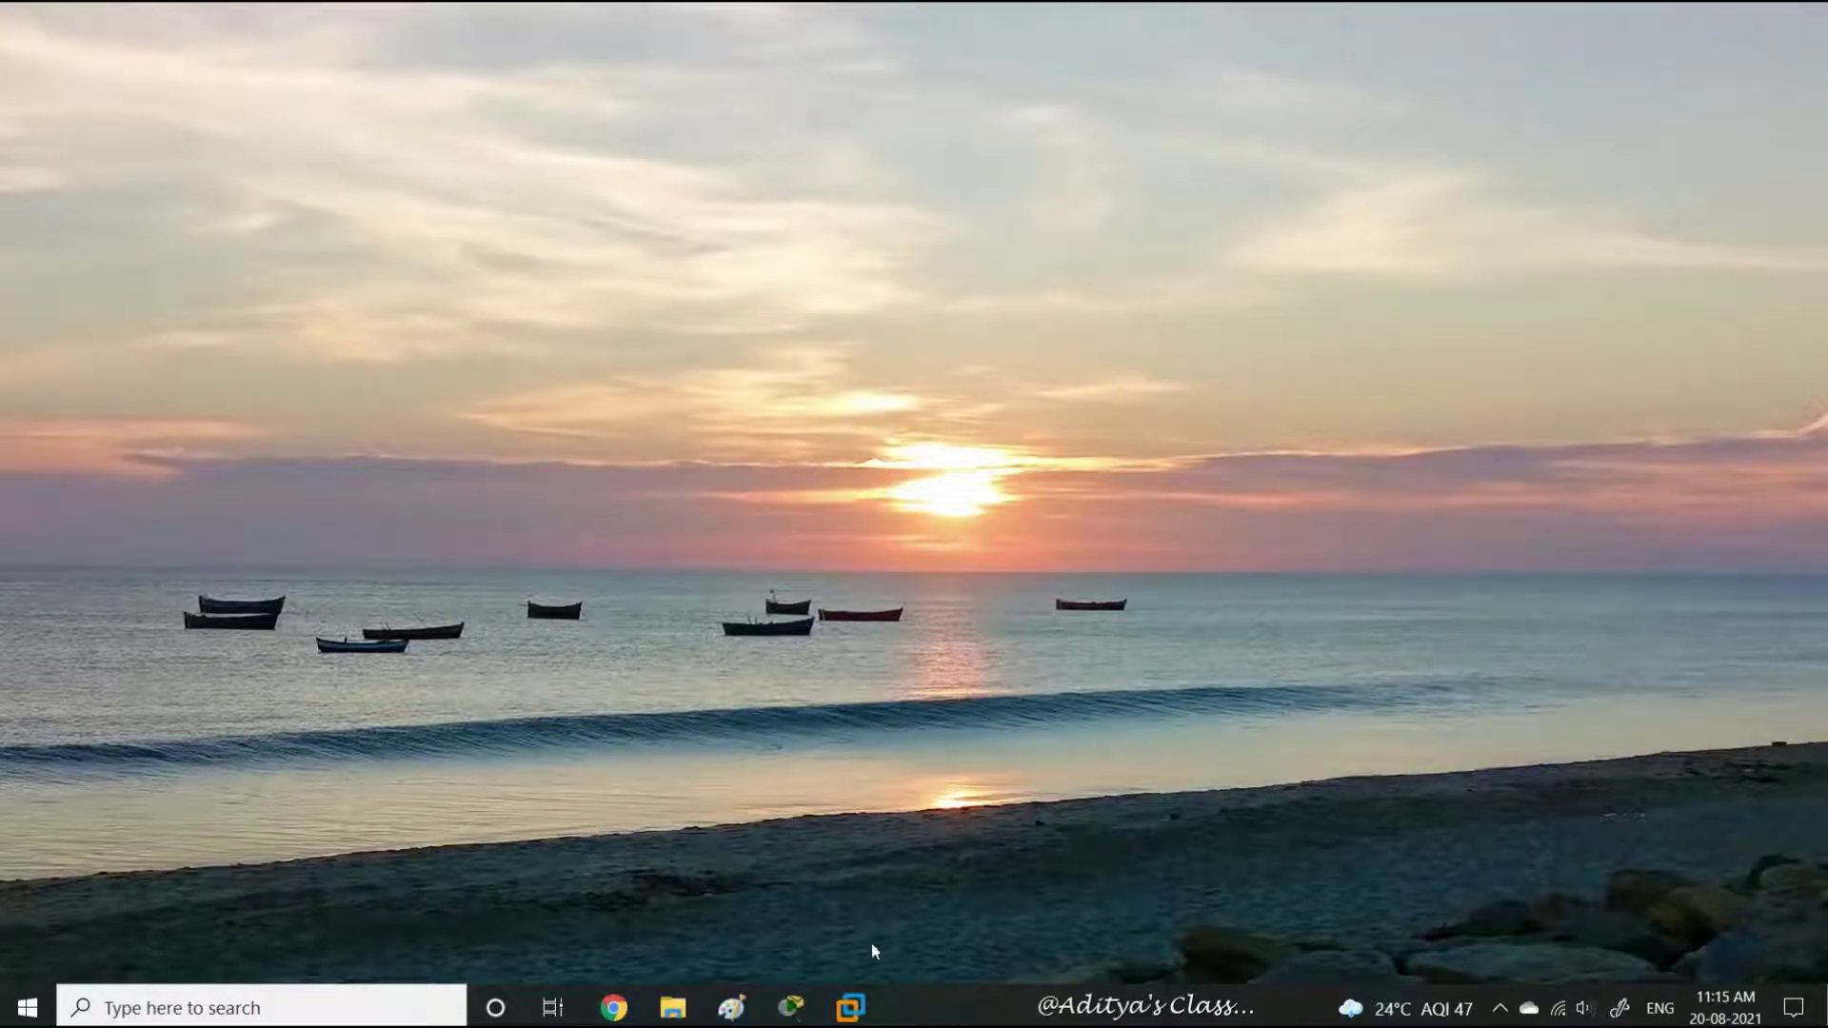
Bring up the Server01 virtual machine and wake its guest to the lock screen
mouse_move(850, 1007)
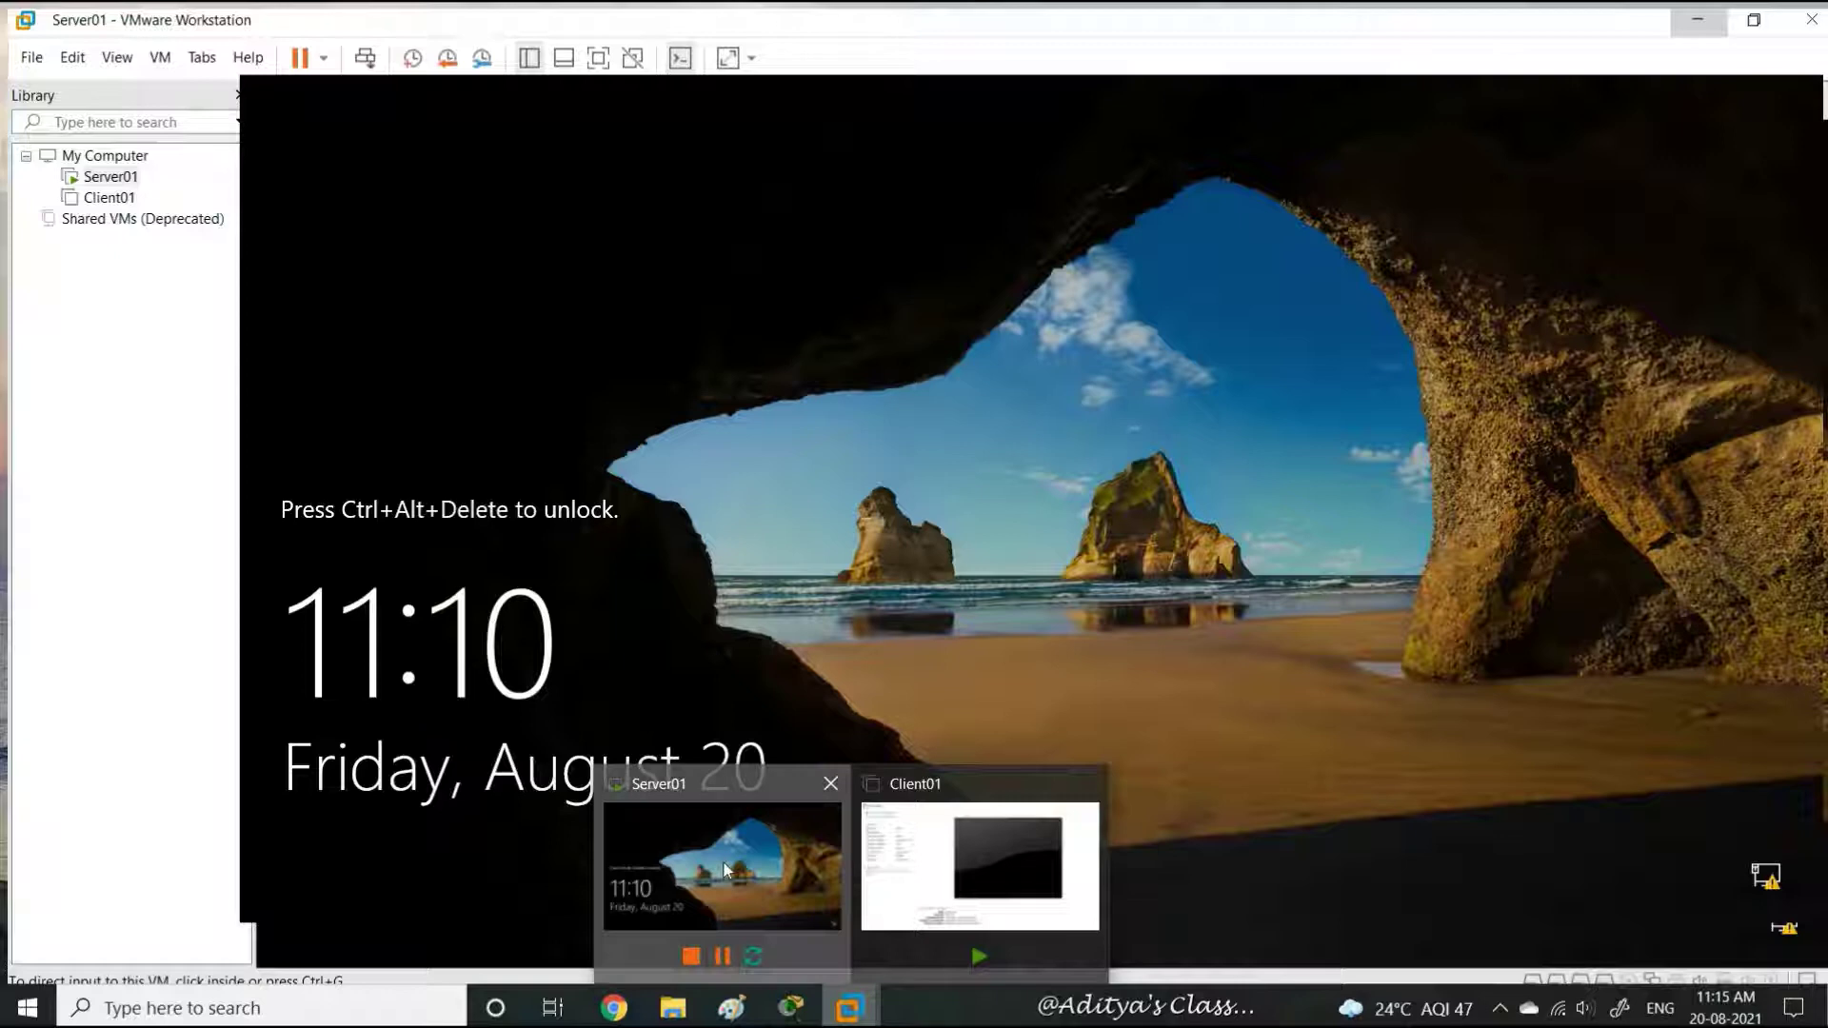
left_click(725, 868)
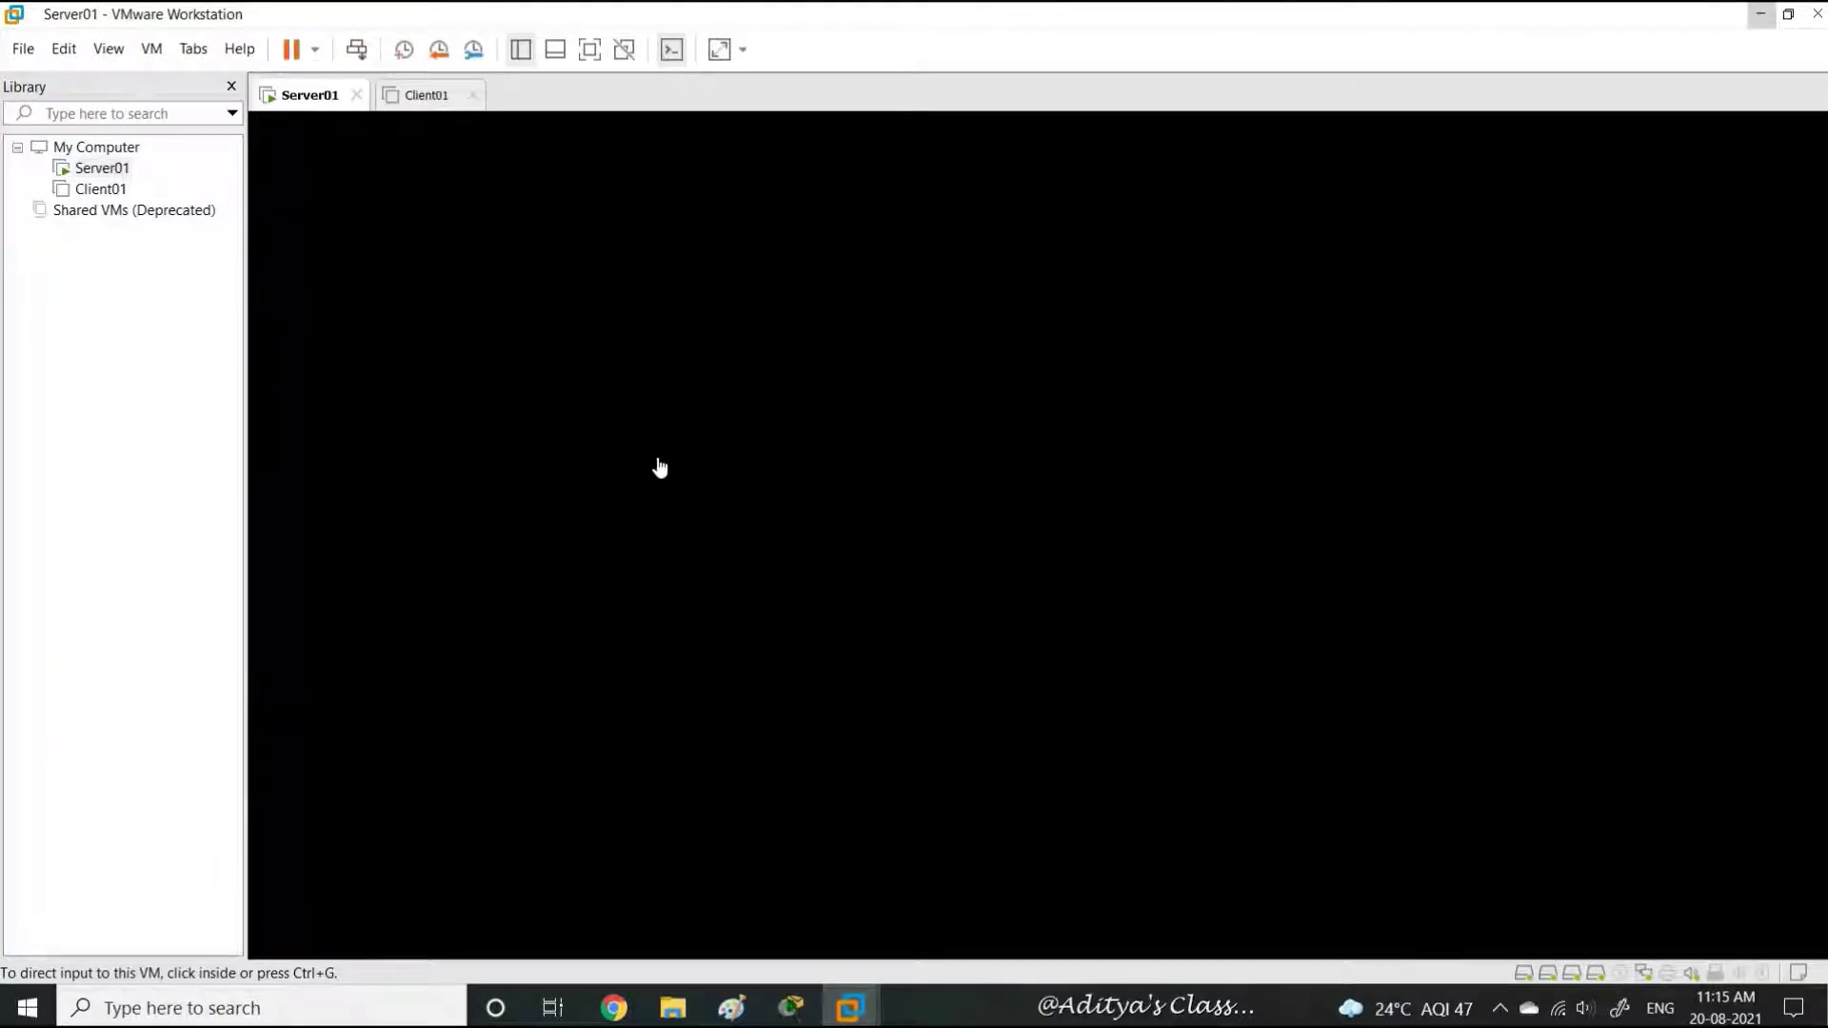
left_click(584, 339)
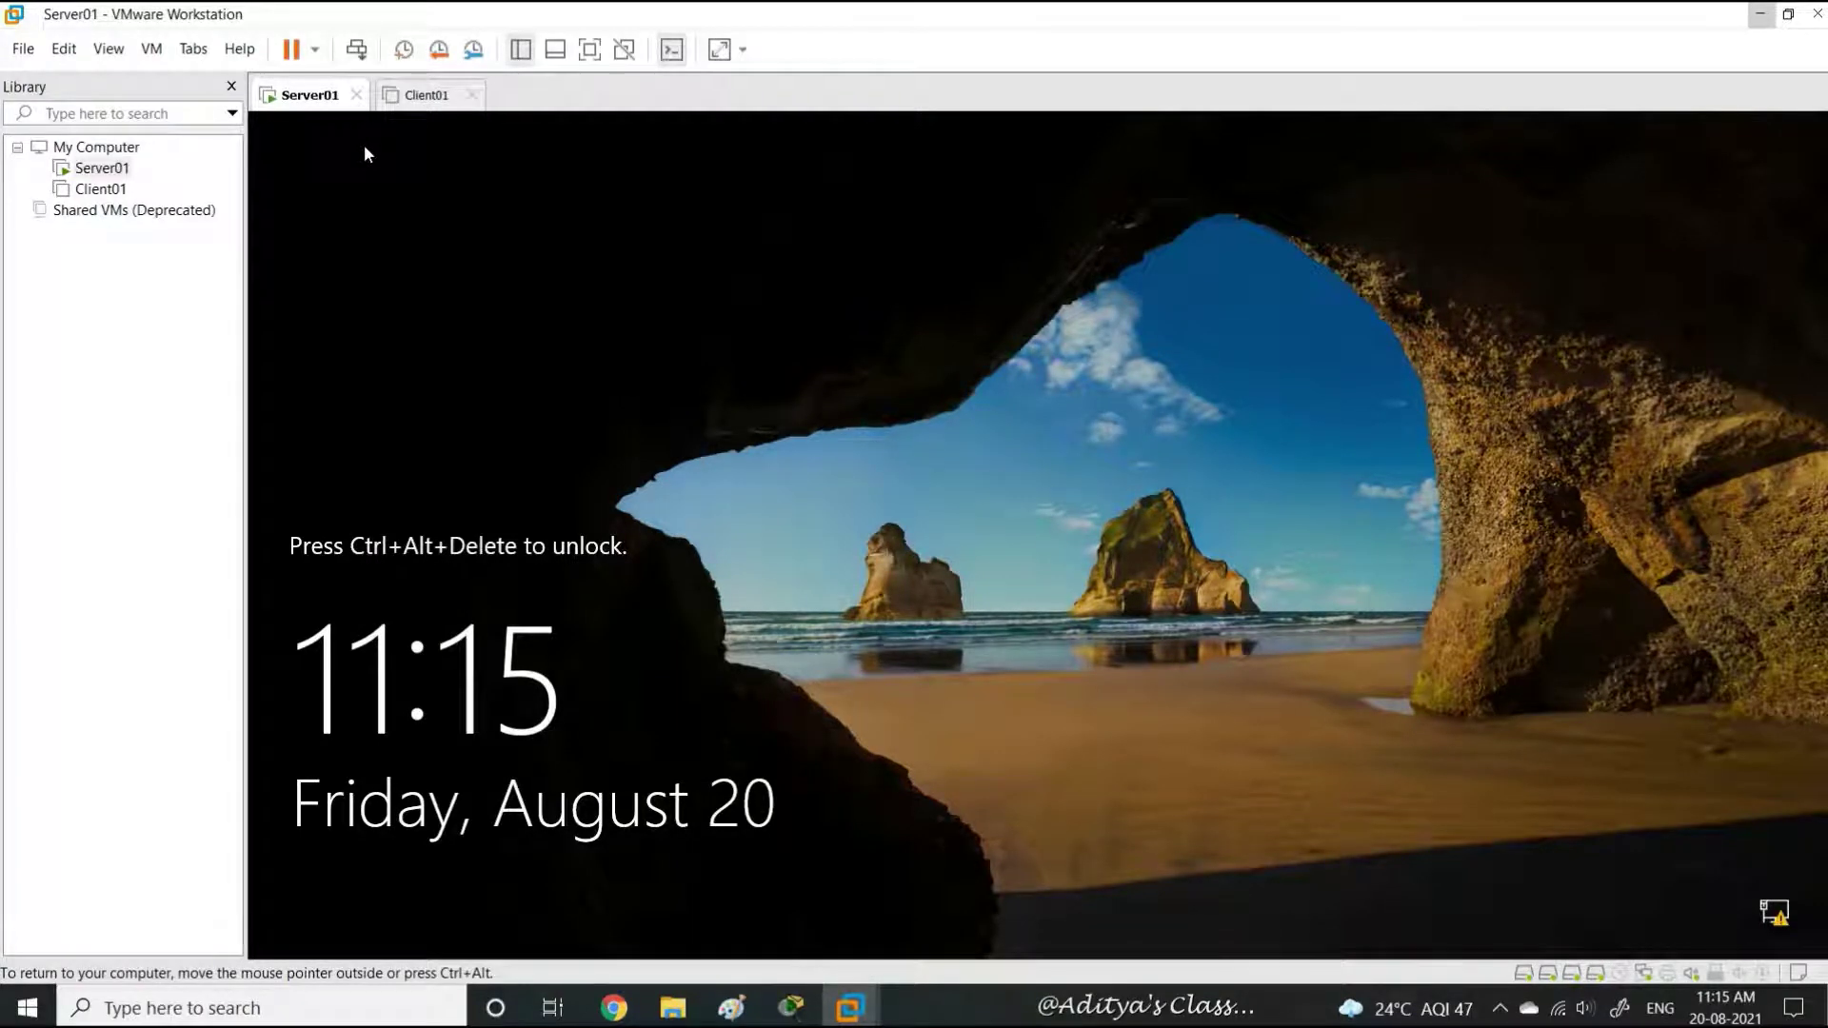
Start a new virtual machine for Windows Server 2016 and enter its name
left_click(20, 48)
left_click(105, 80)
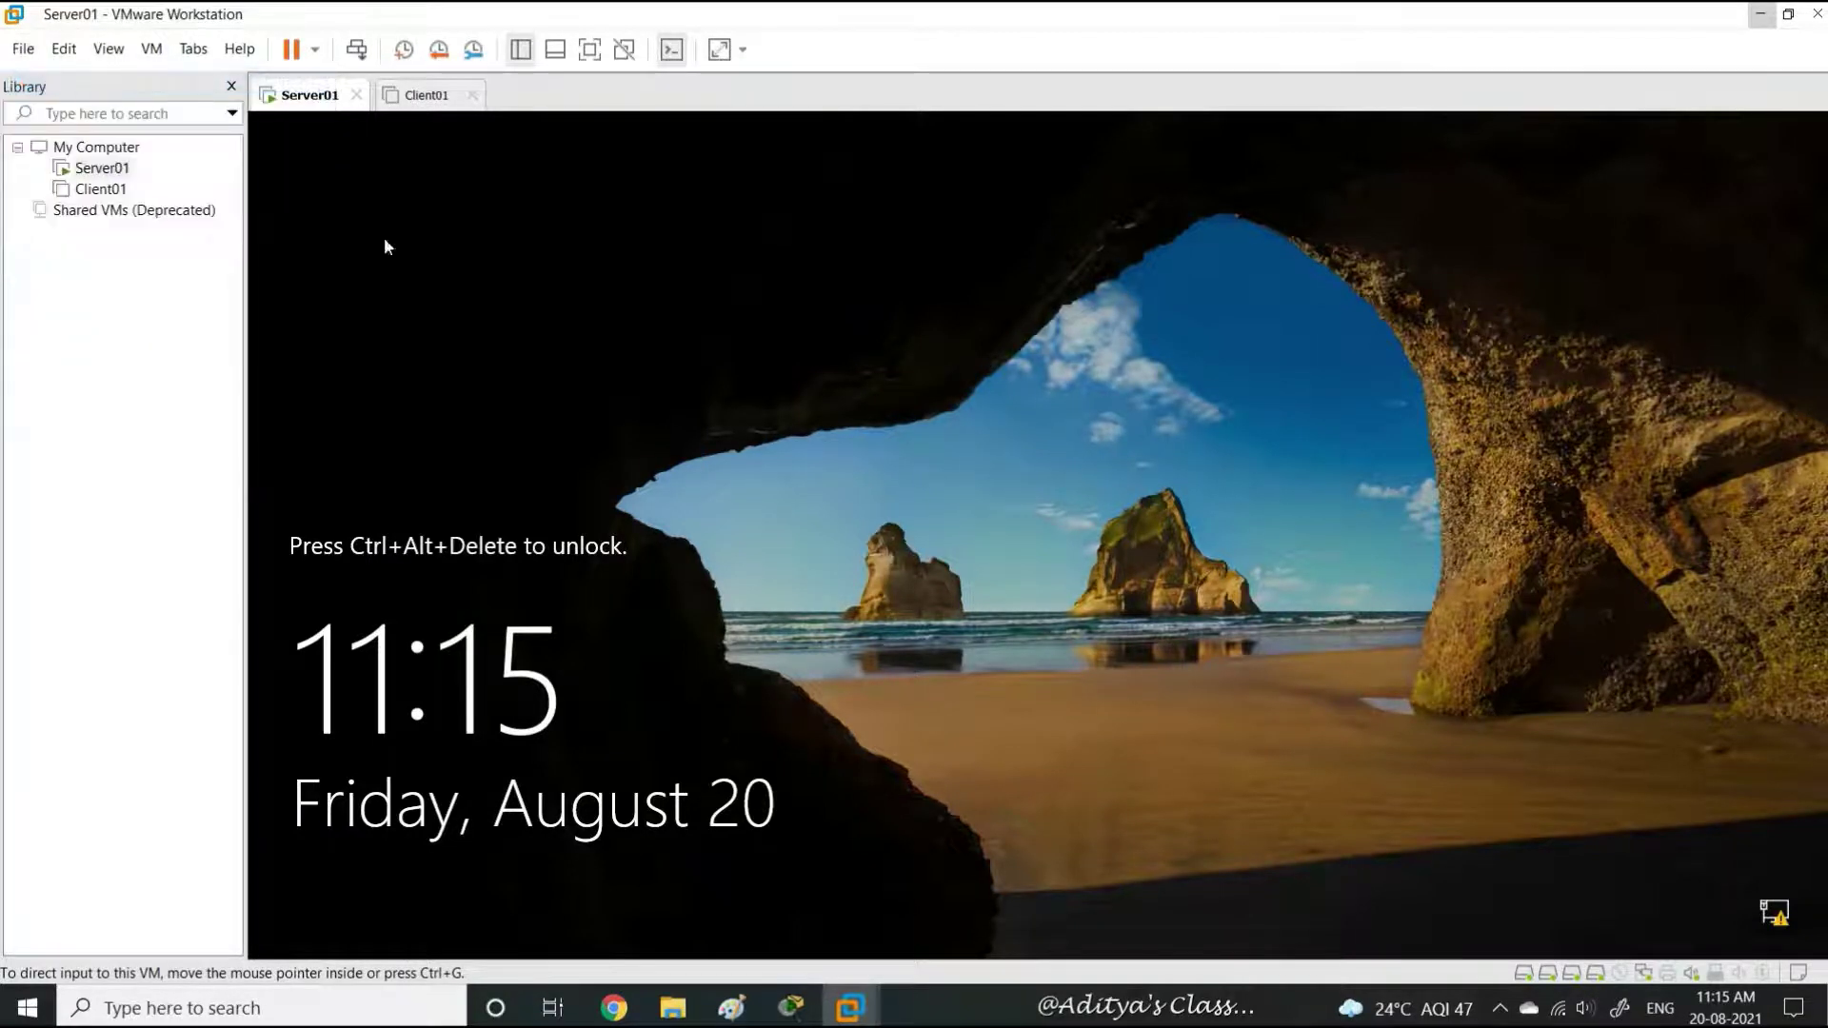
key("Return")
key("Return")
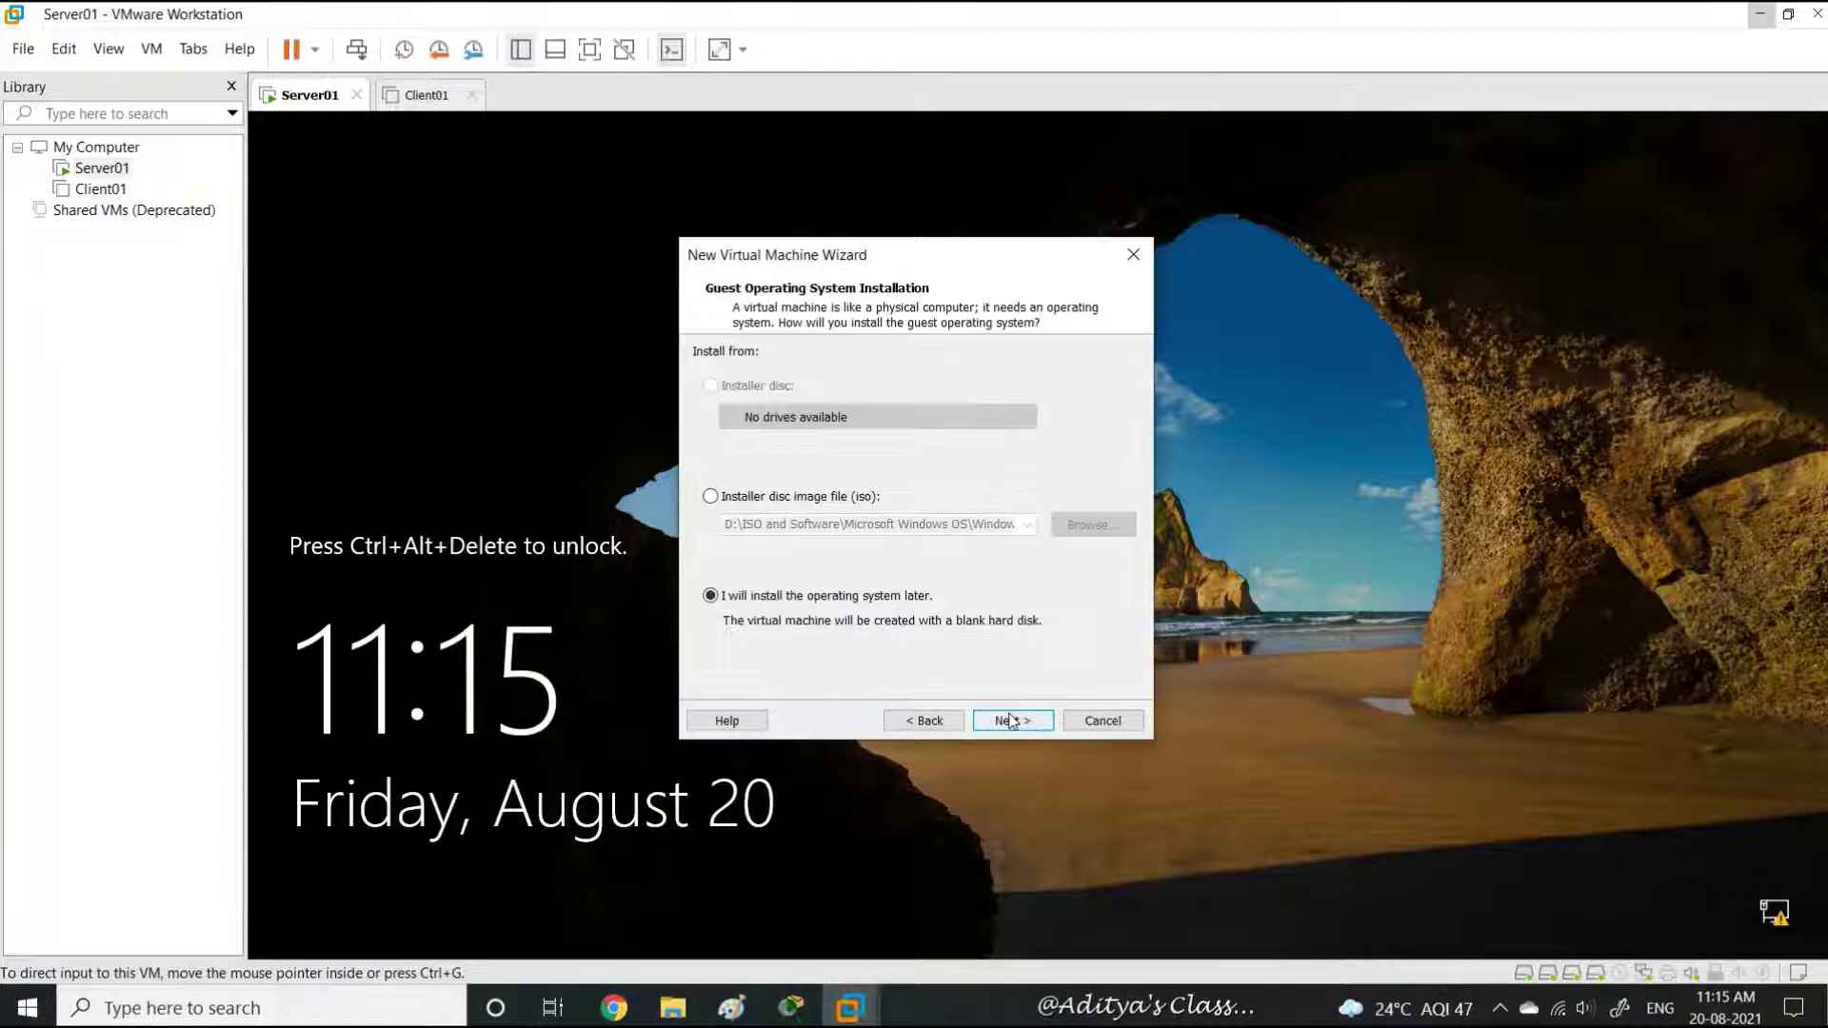
key("Return")
left_click(1100, 503)
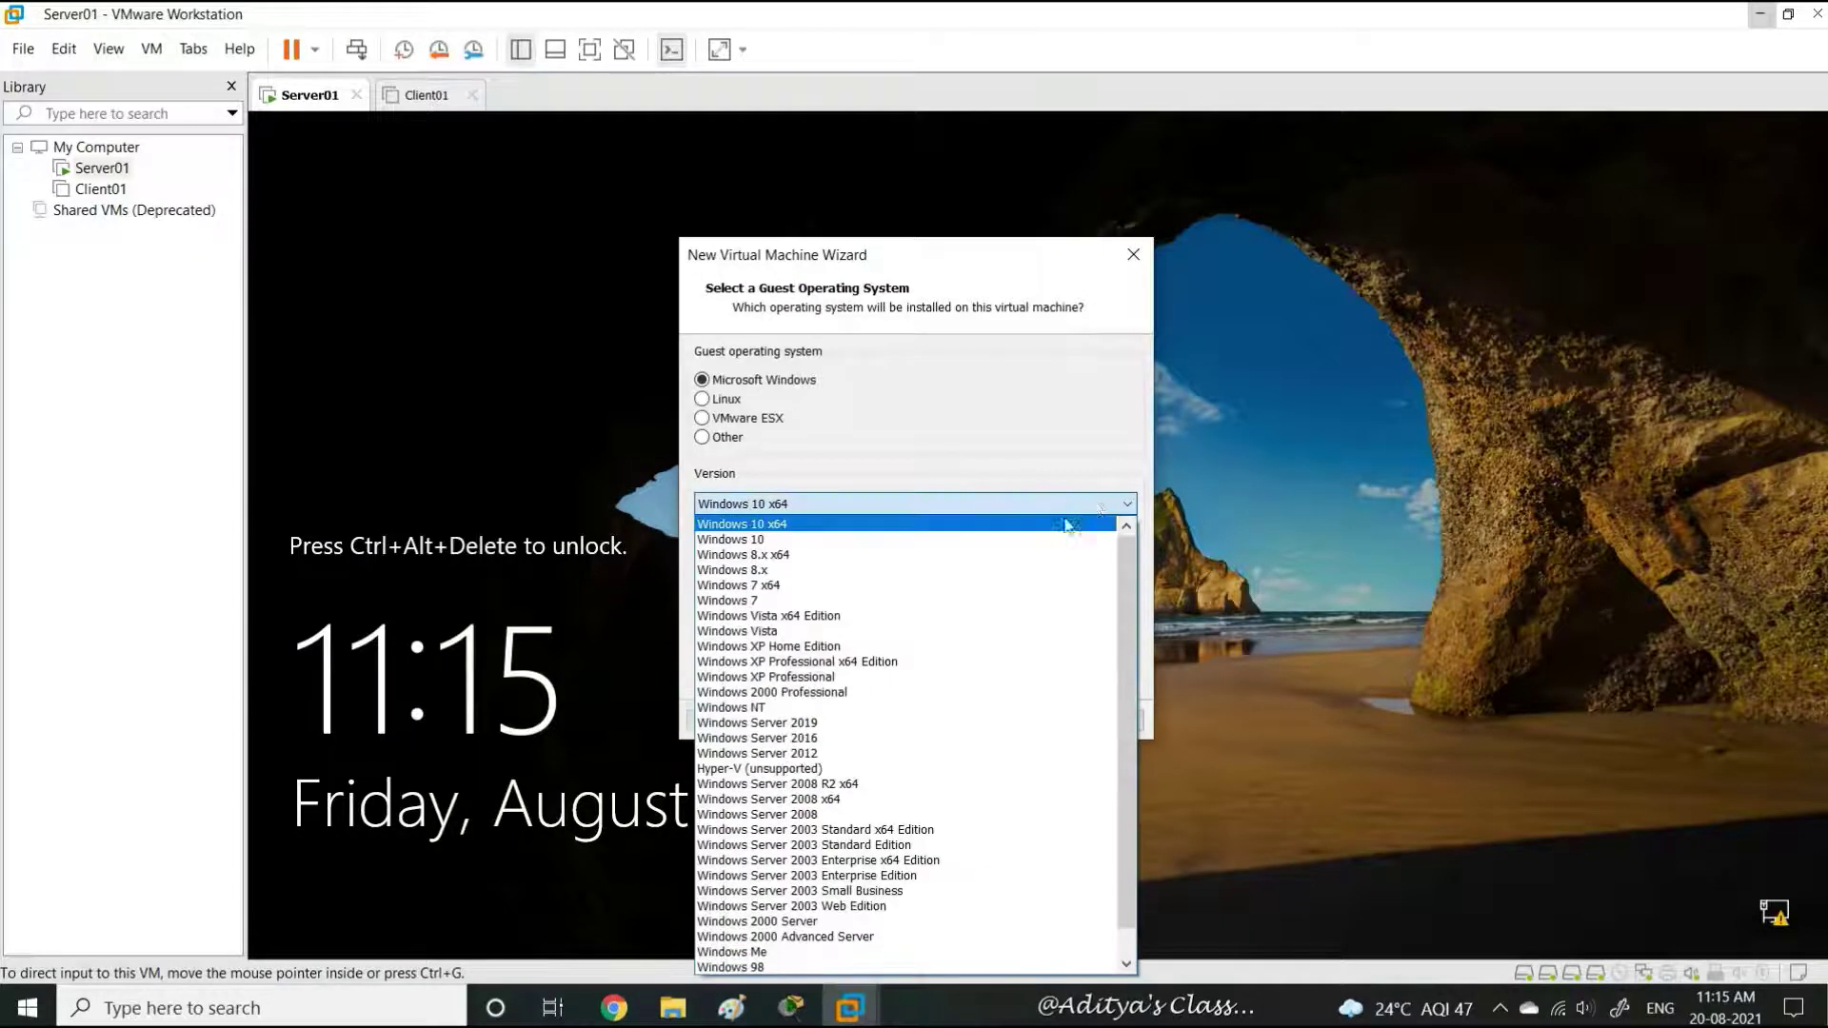
left_click(933, 738)
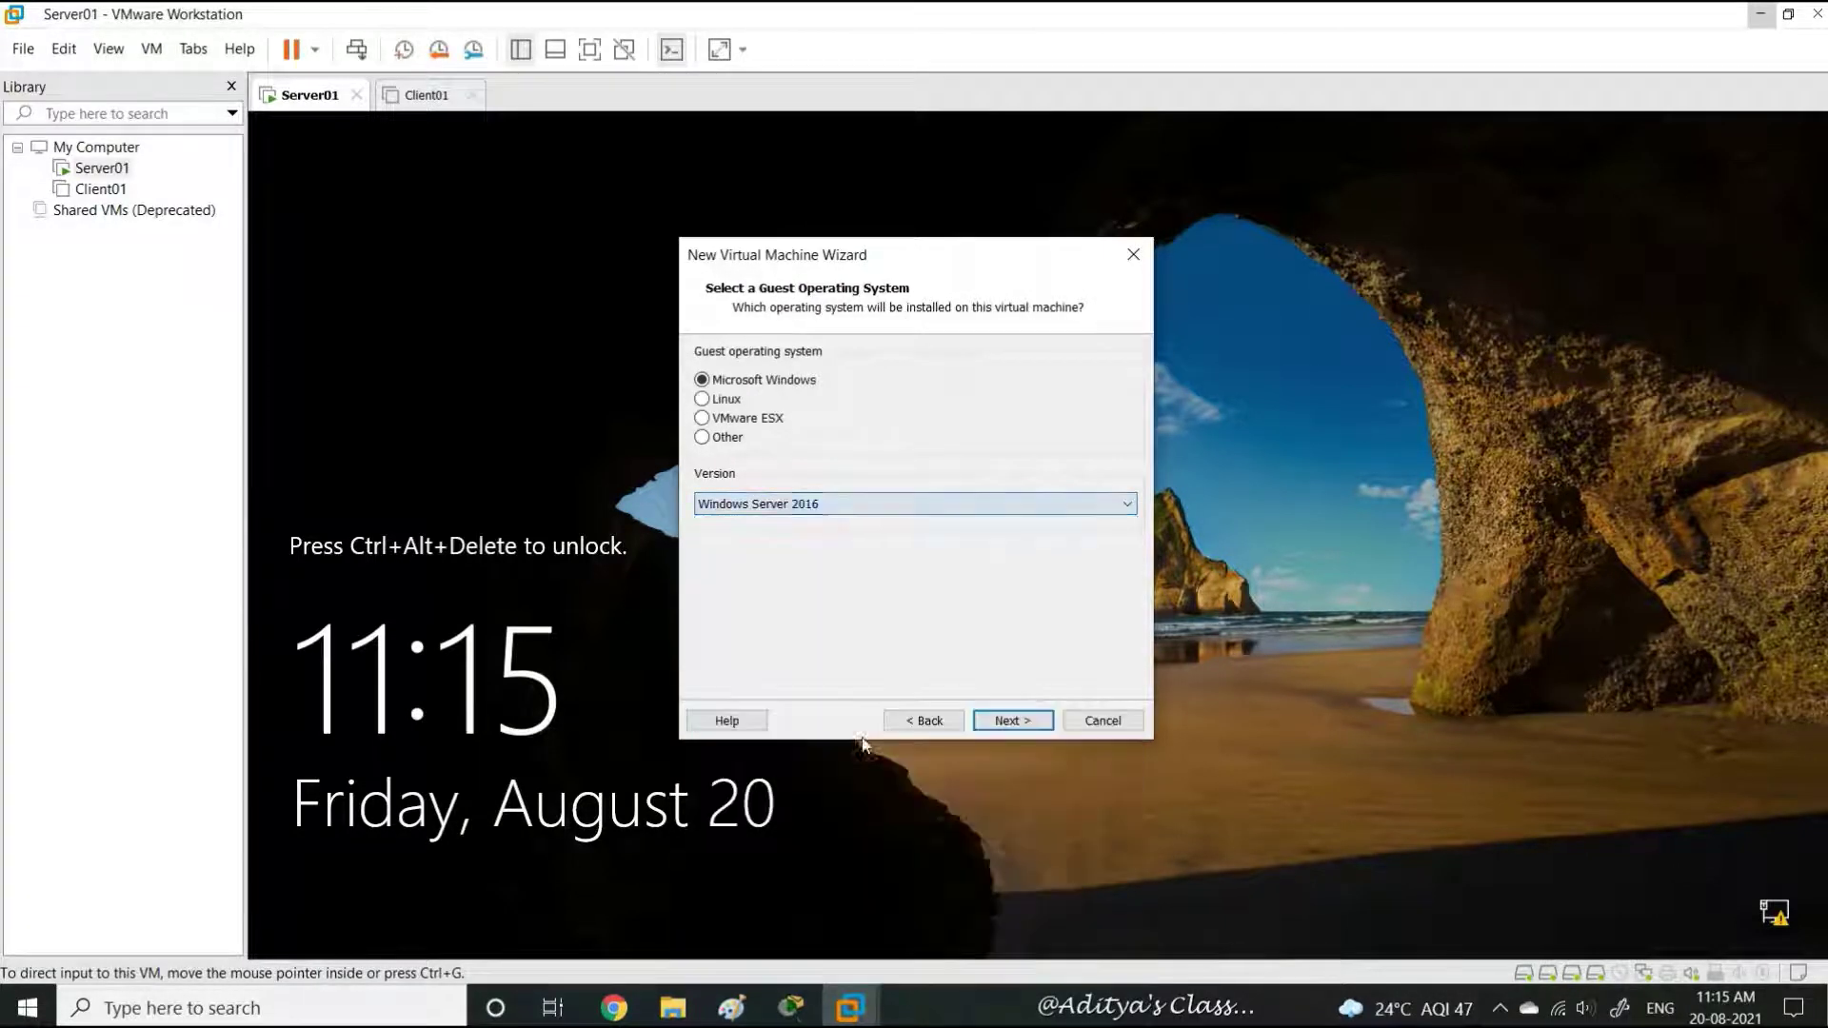
left_click(1009, 720)
type("Server")
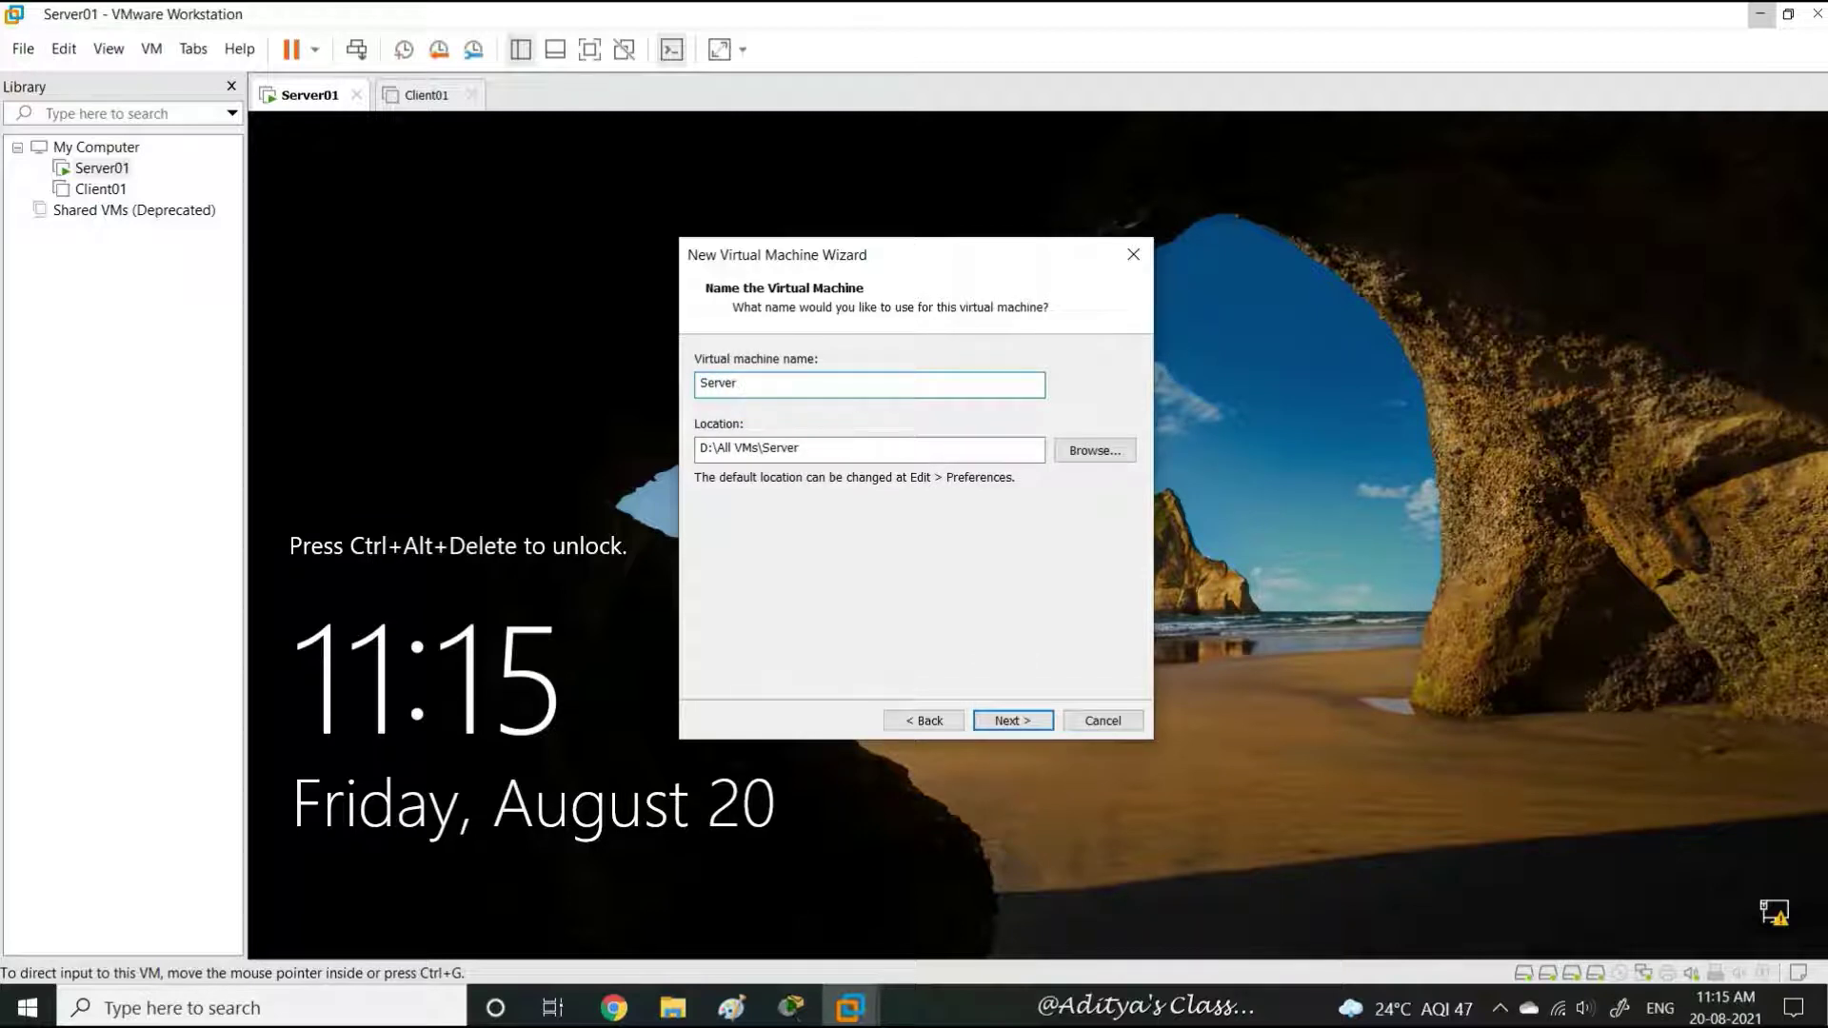
type("01")
left_click(1011, 720)
Give the machine 4096 MB of memory and a new 60 GB virtual disk
left_click(1011, 720)
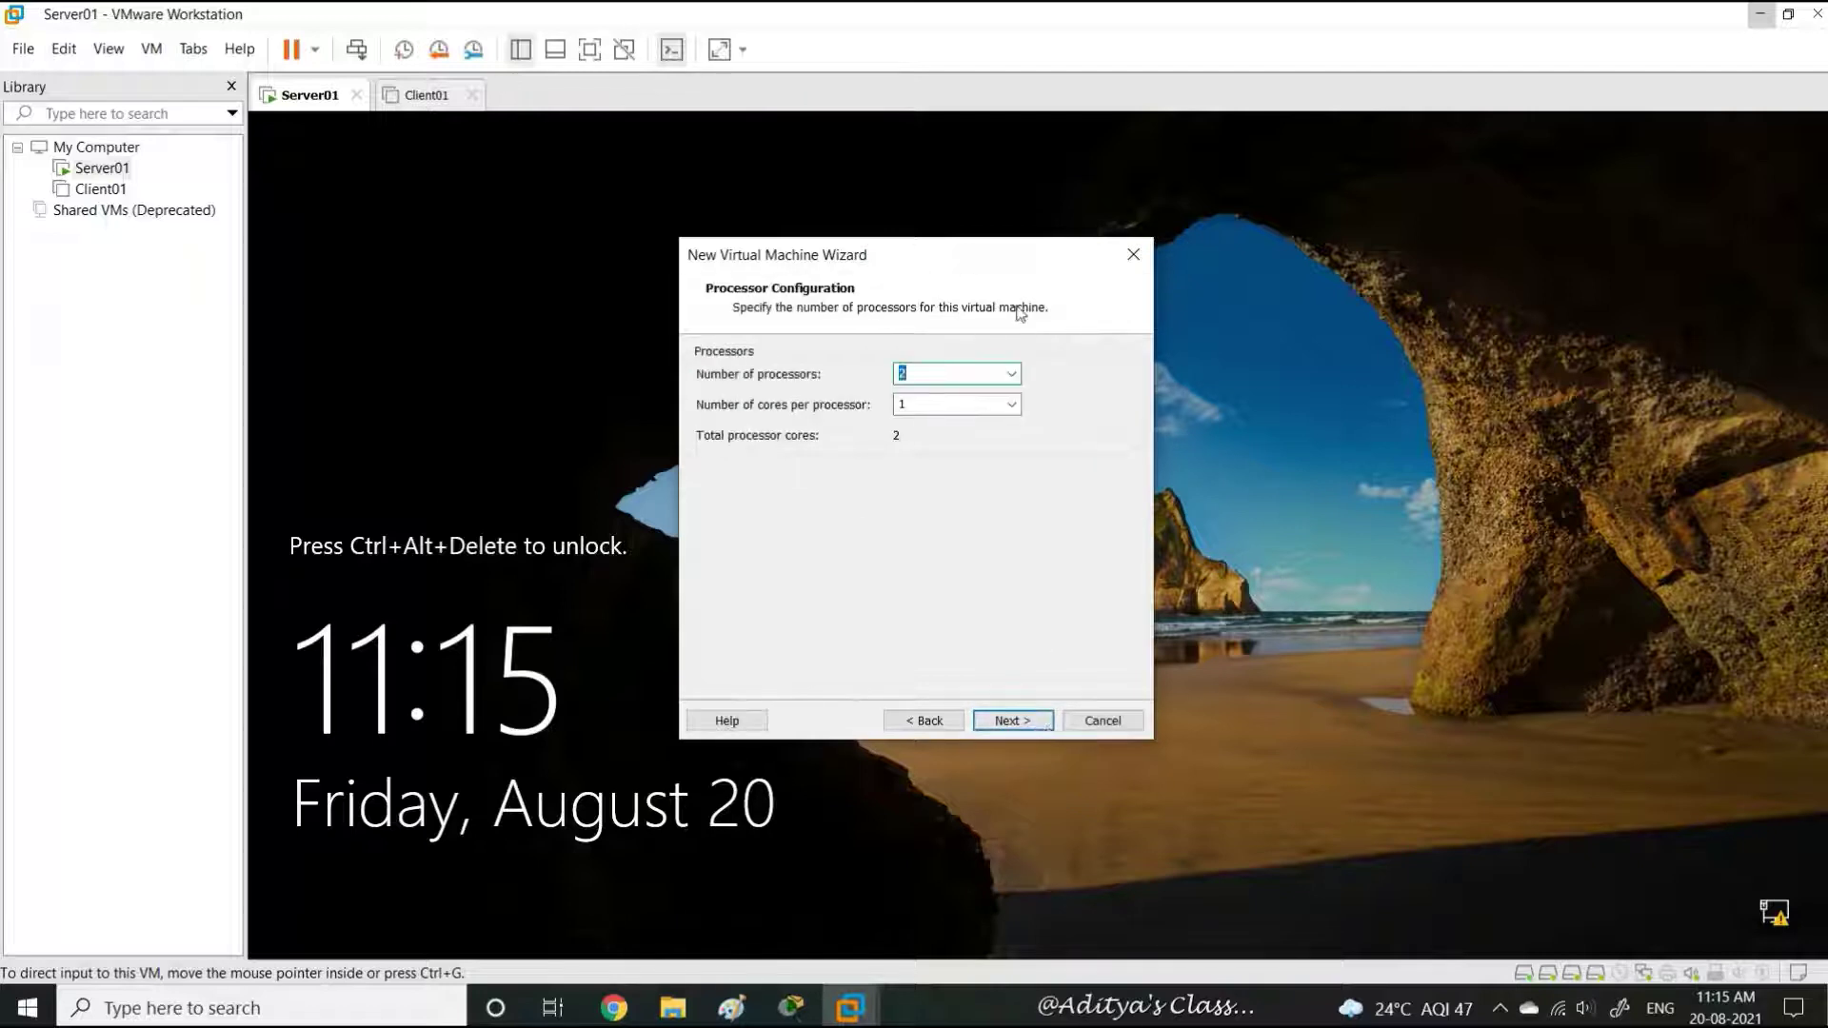
left_click(1026, 725)
type("4096")
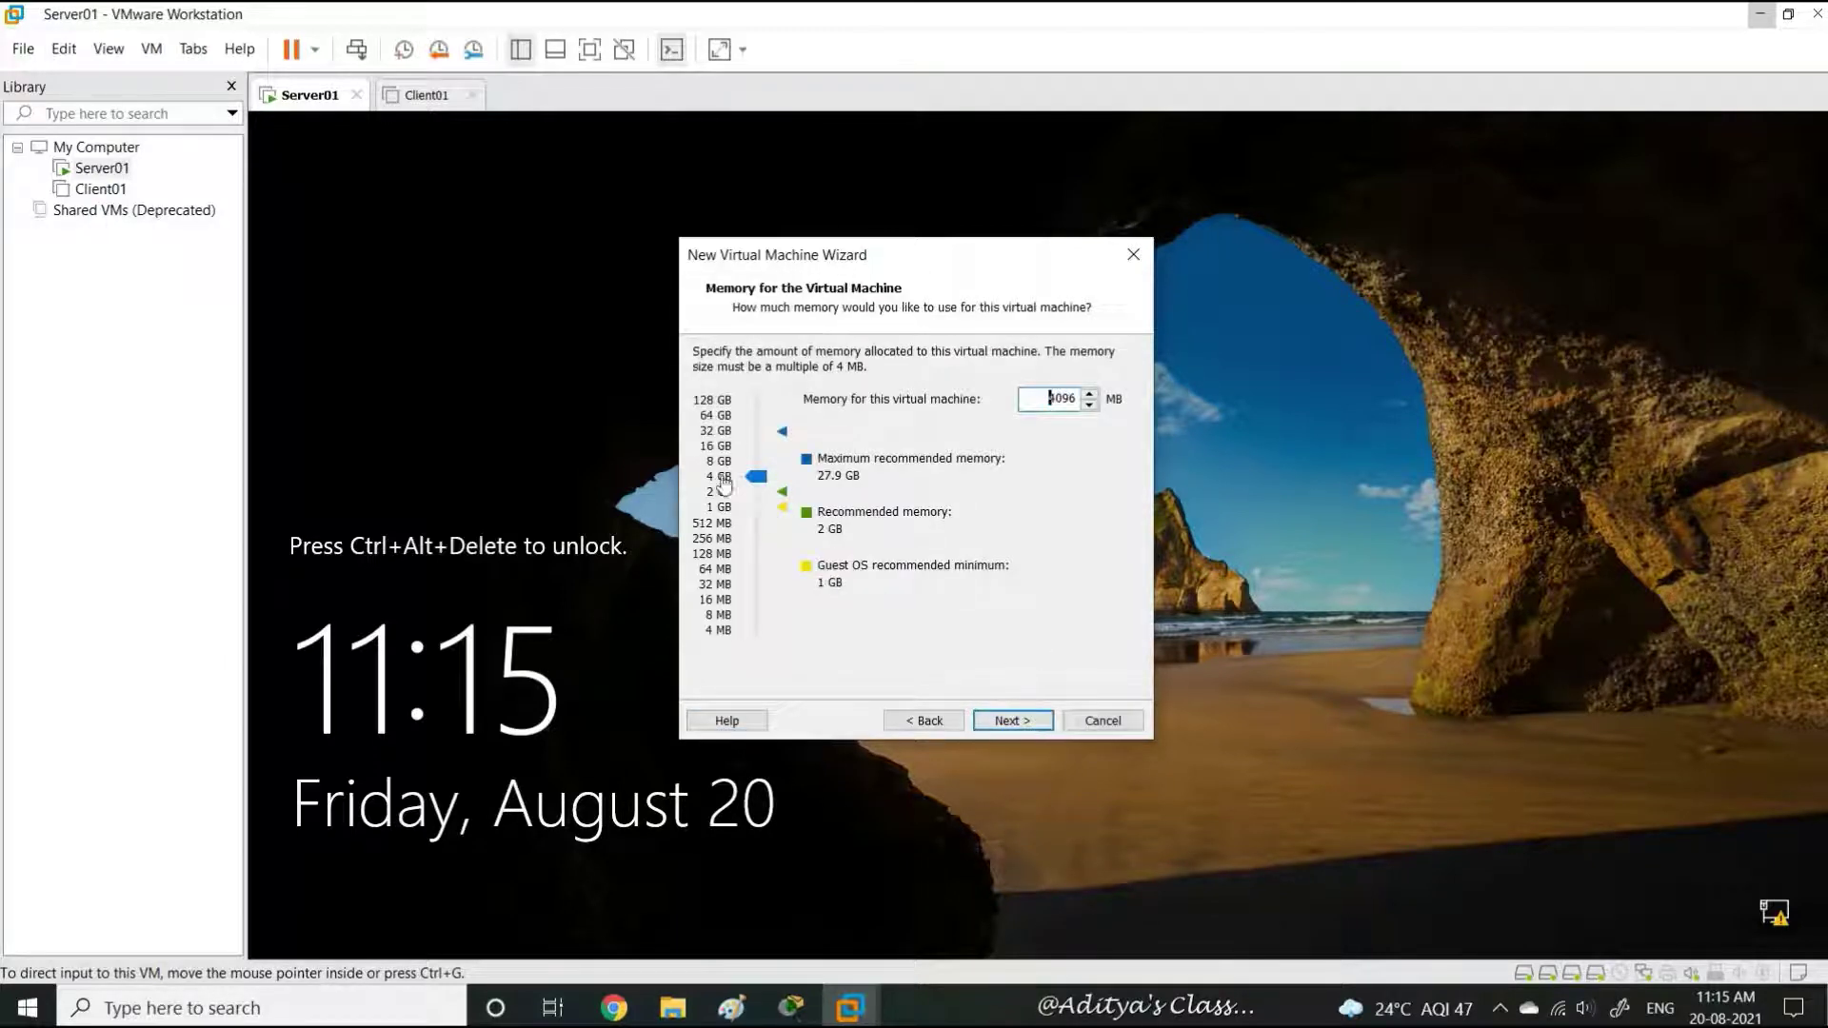
left_click(1026, 725)
left_click(1026, 726)
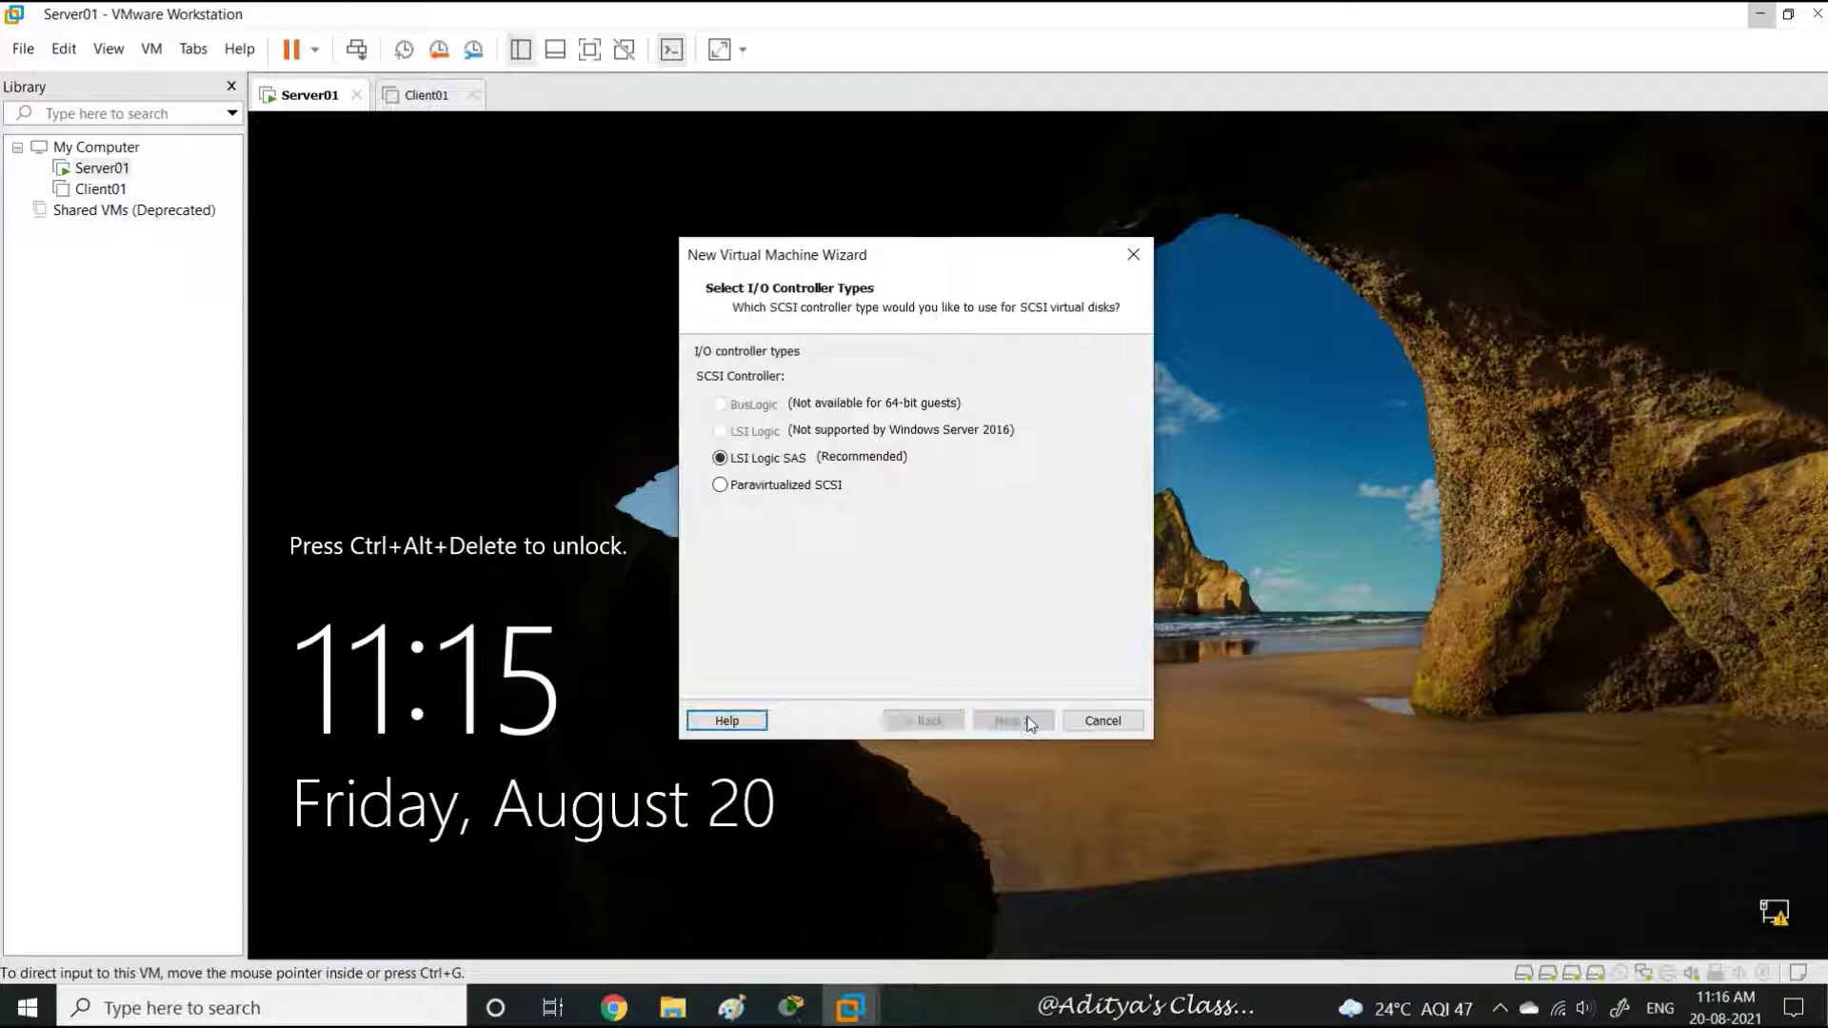
left_click(1028, 723)
left_click(1024, 722)
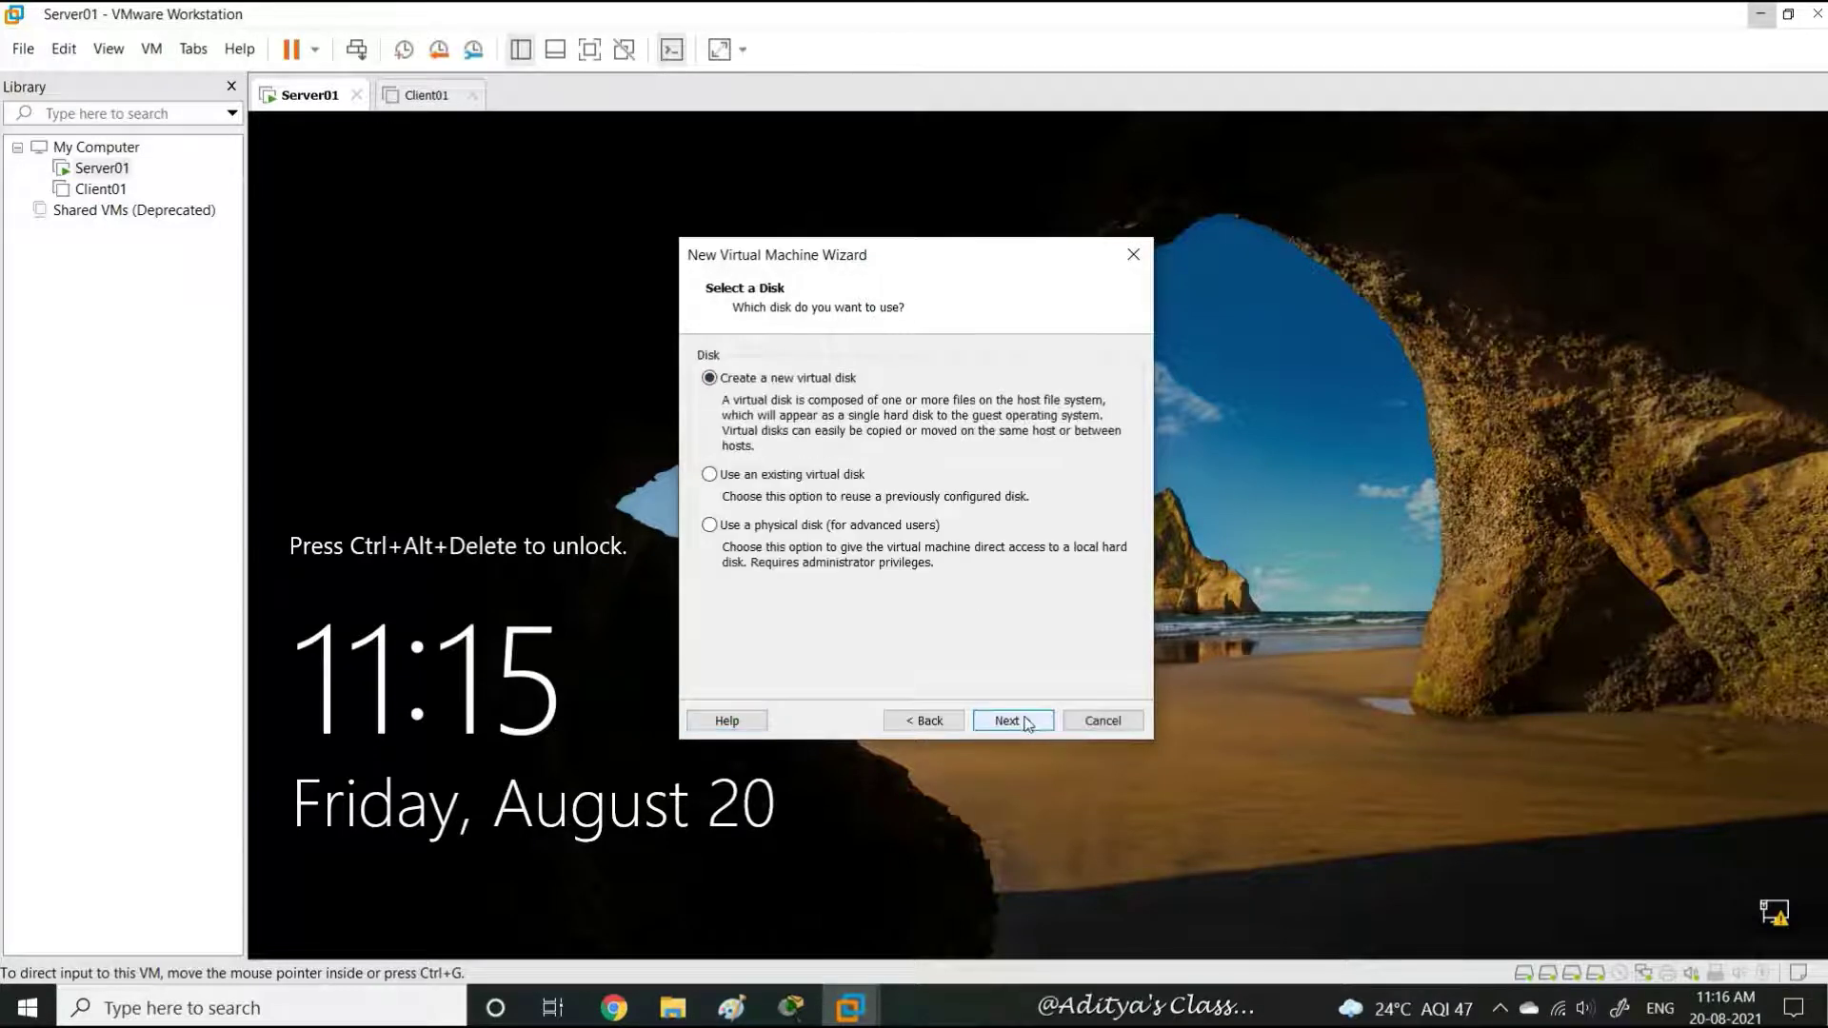
left_click(1028, 723)
left_click(1027, 723)
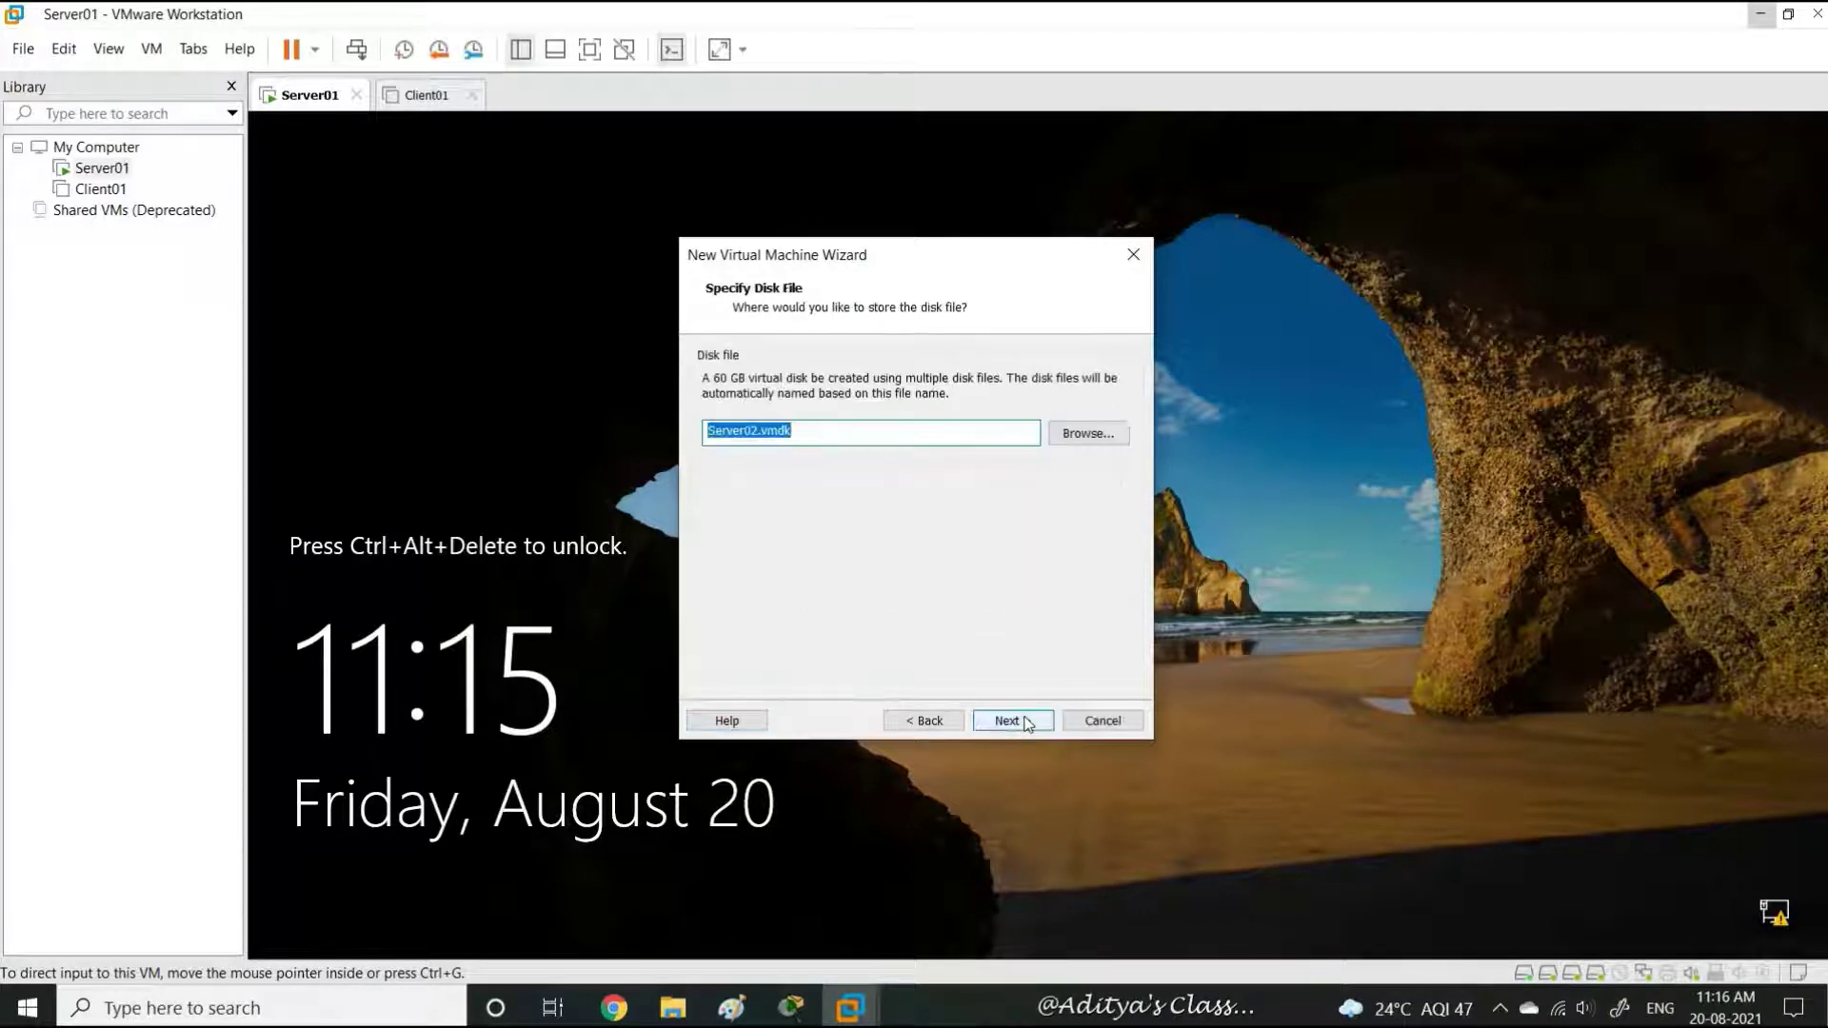
left_click(1011, 720)
Attach the Windows Server 2016 ISO to the CD/DVD drive and finish creating Server02
left_click(807, 592)
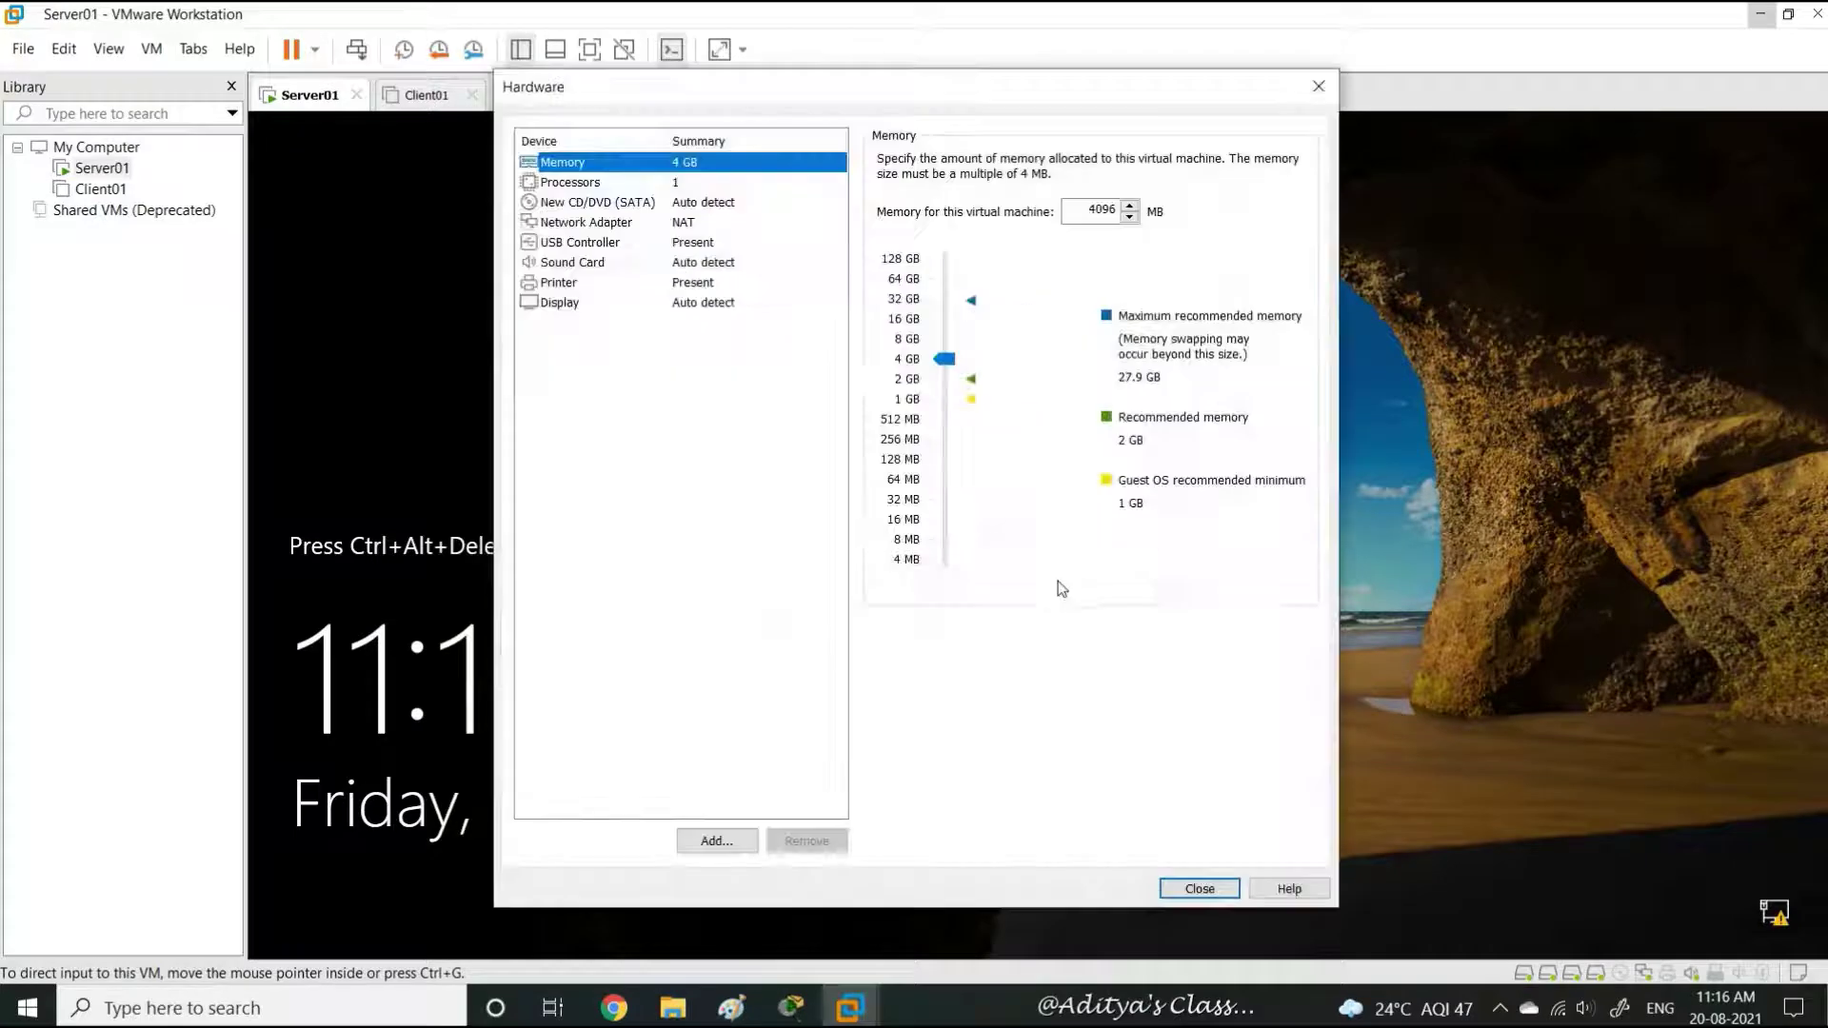
left_click(694, 202)
left_click(885, 296)
left_click(1263, 328)
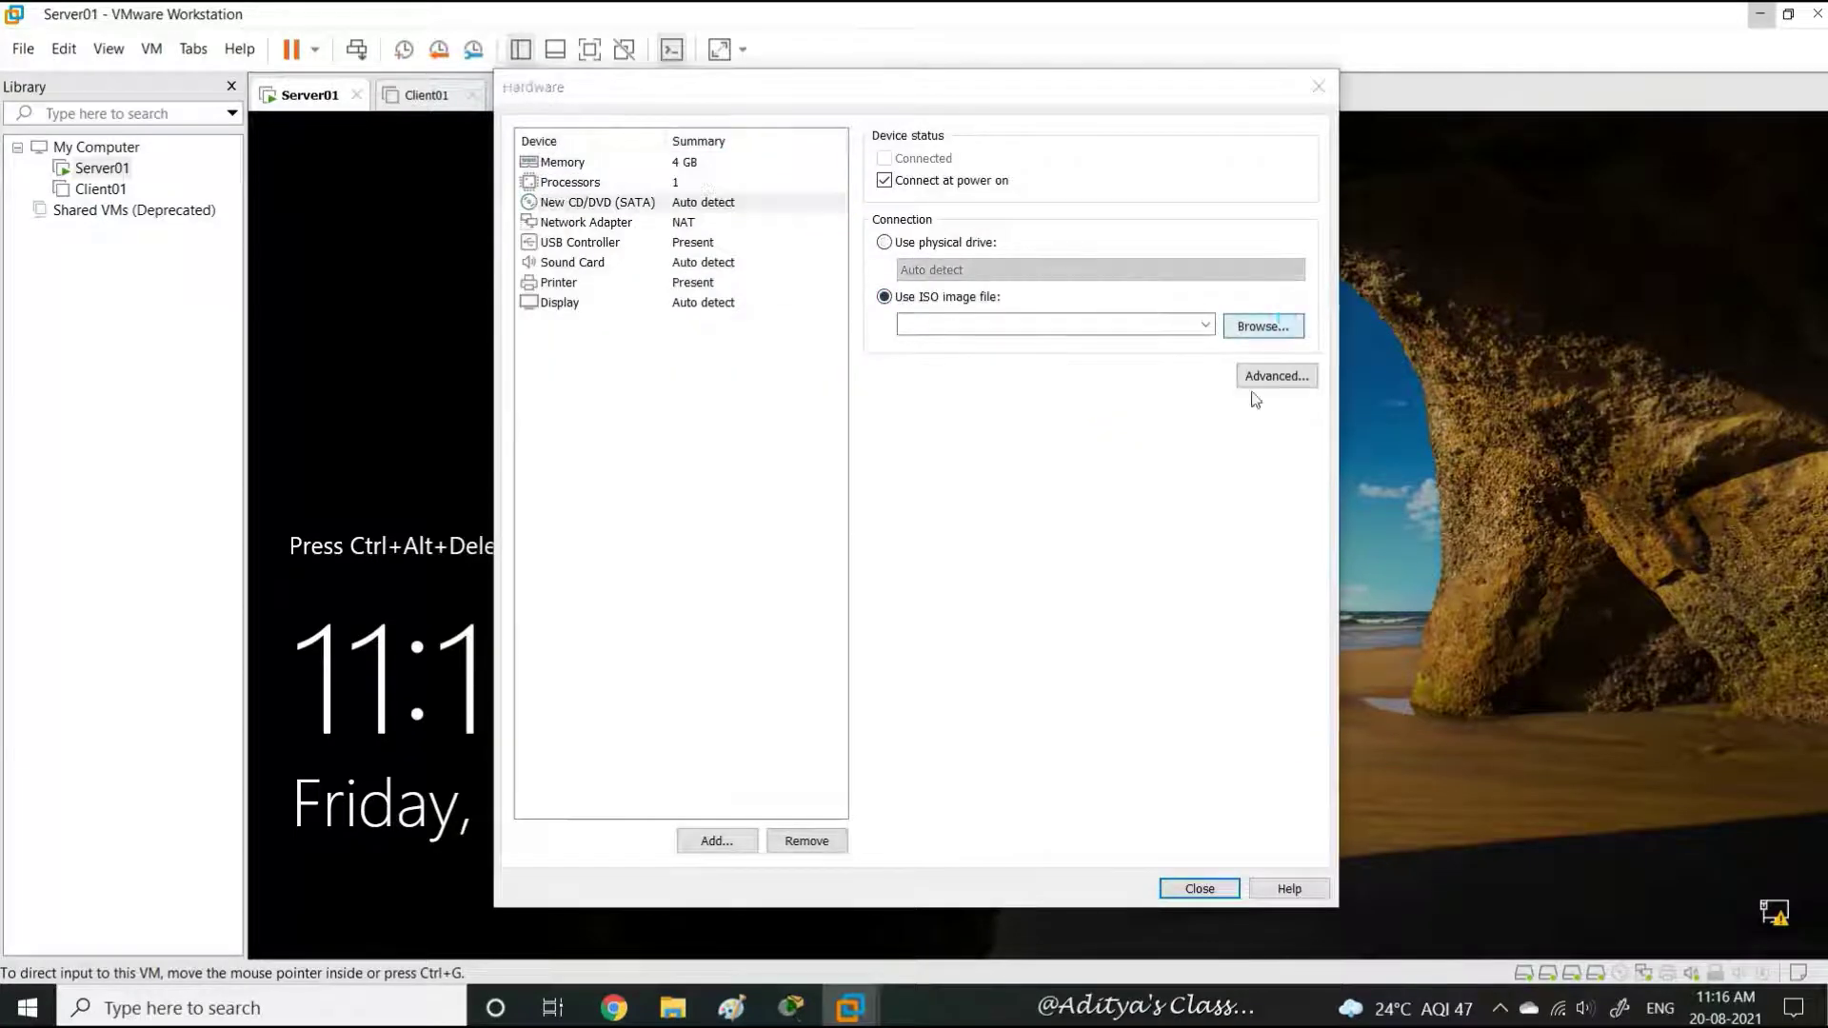
left_click(857, 407)
left_click(1210, 639)
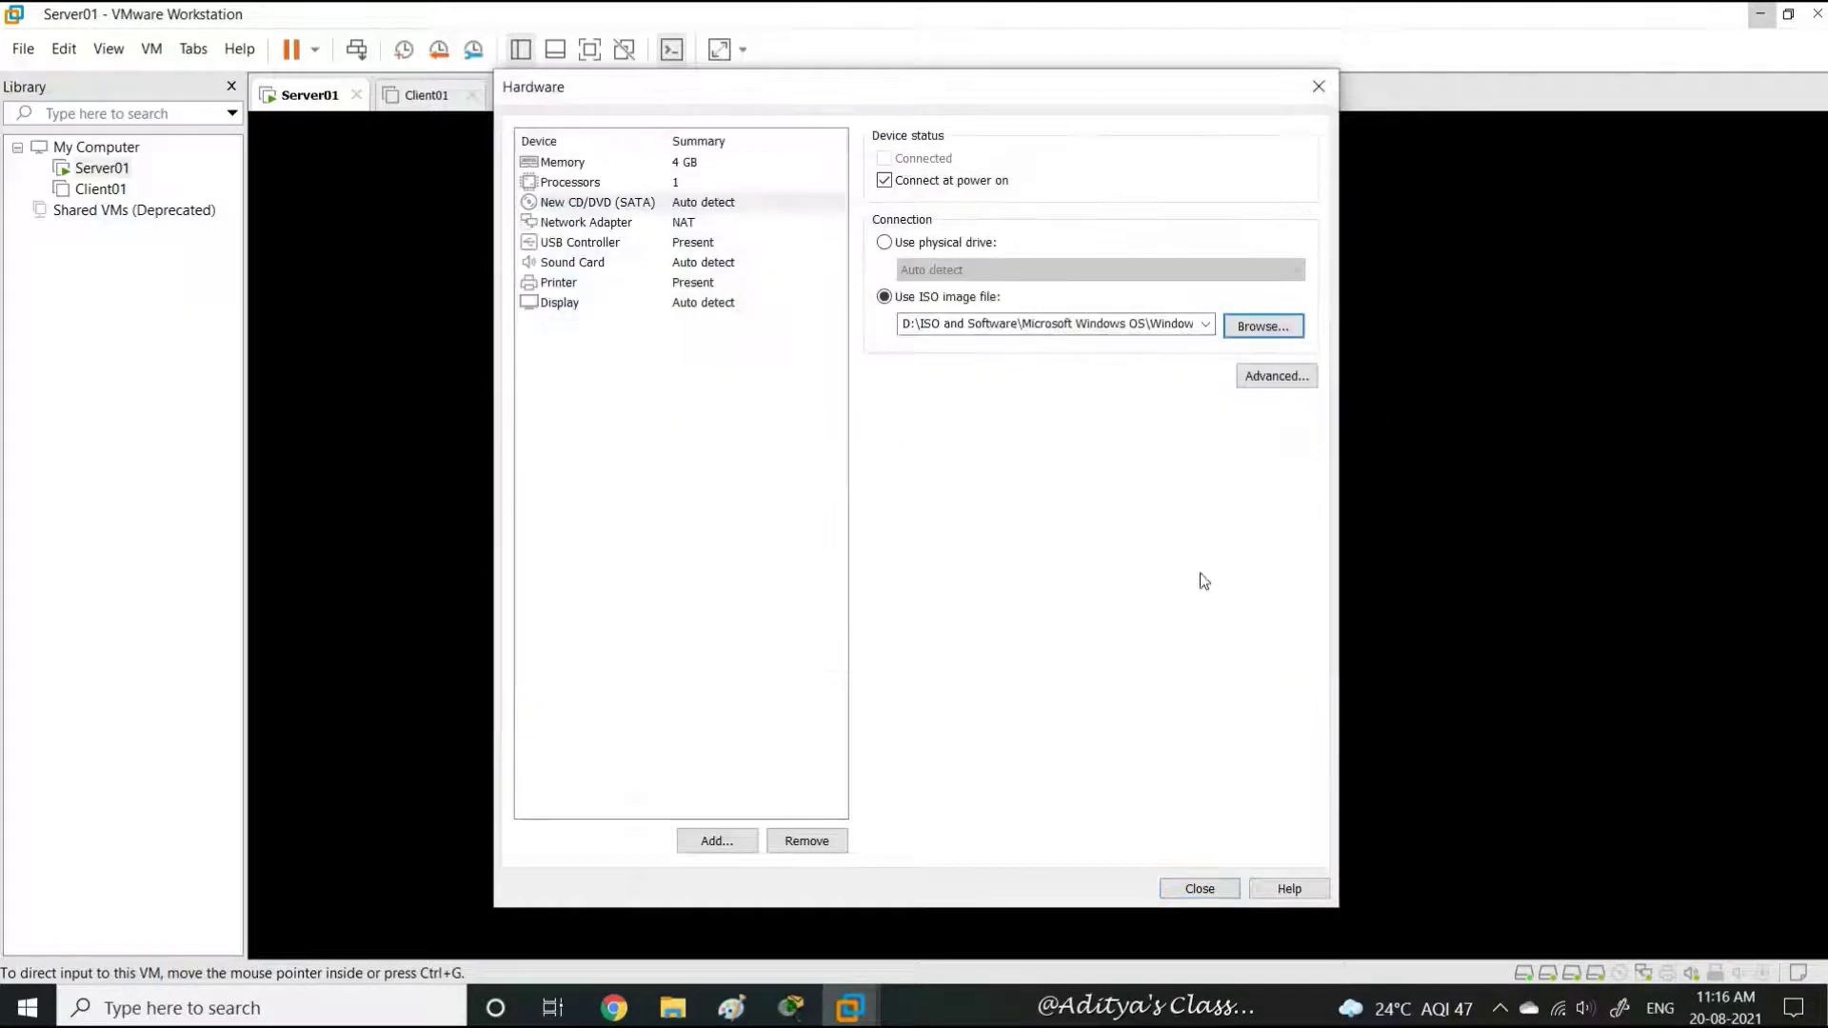
left_click(1200, 888)
left_click(1030, 728)
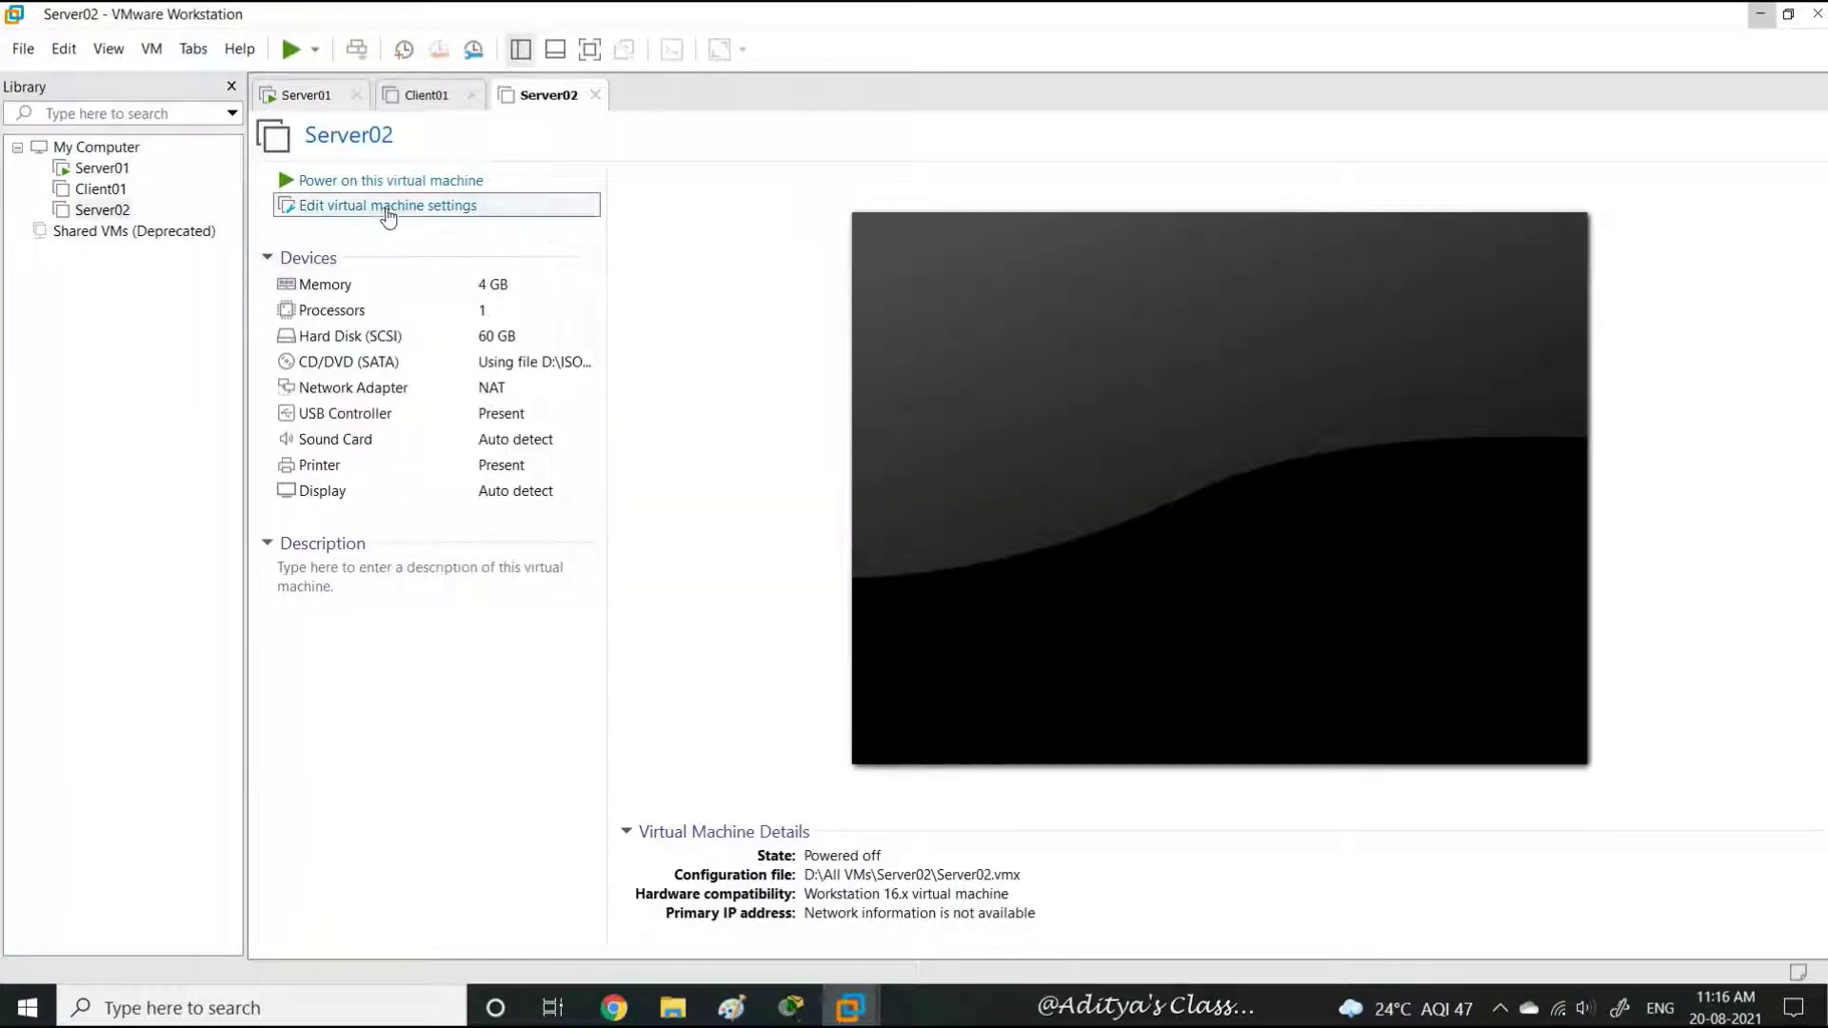
Verify Server02's CD/DVD drive uses the ISO image in its settings
left_click(385, 206)
left_click(636, 234)
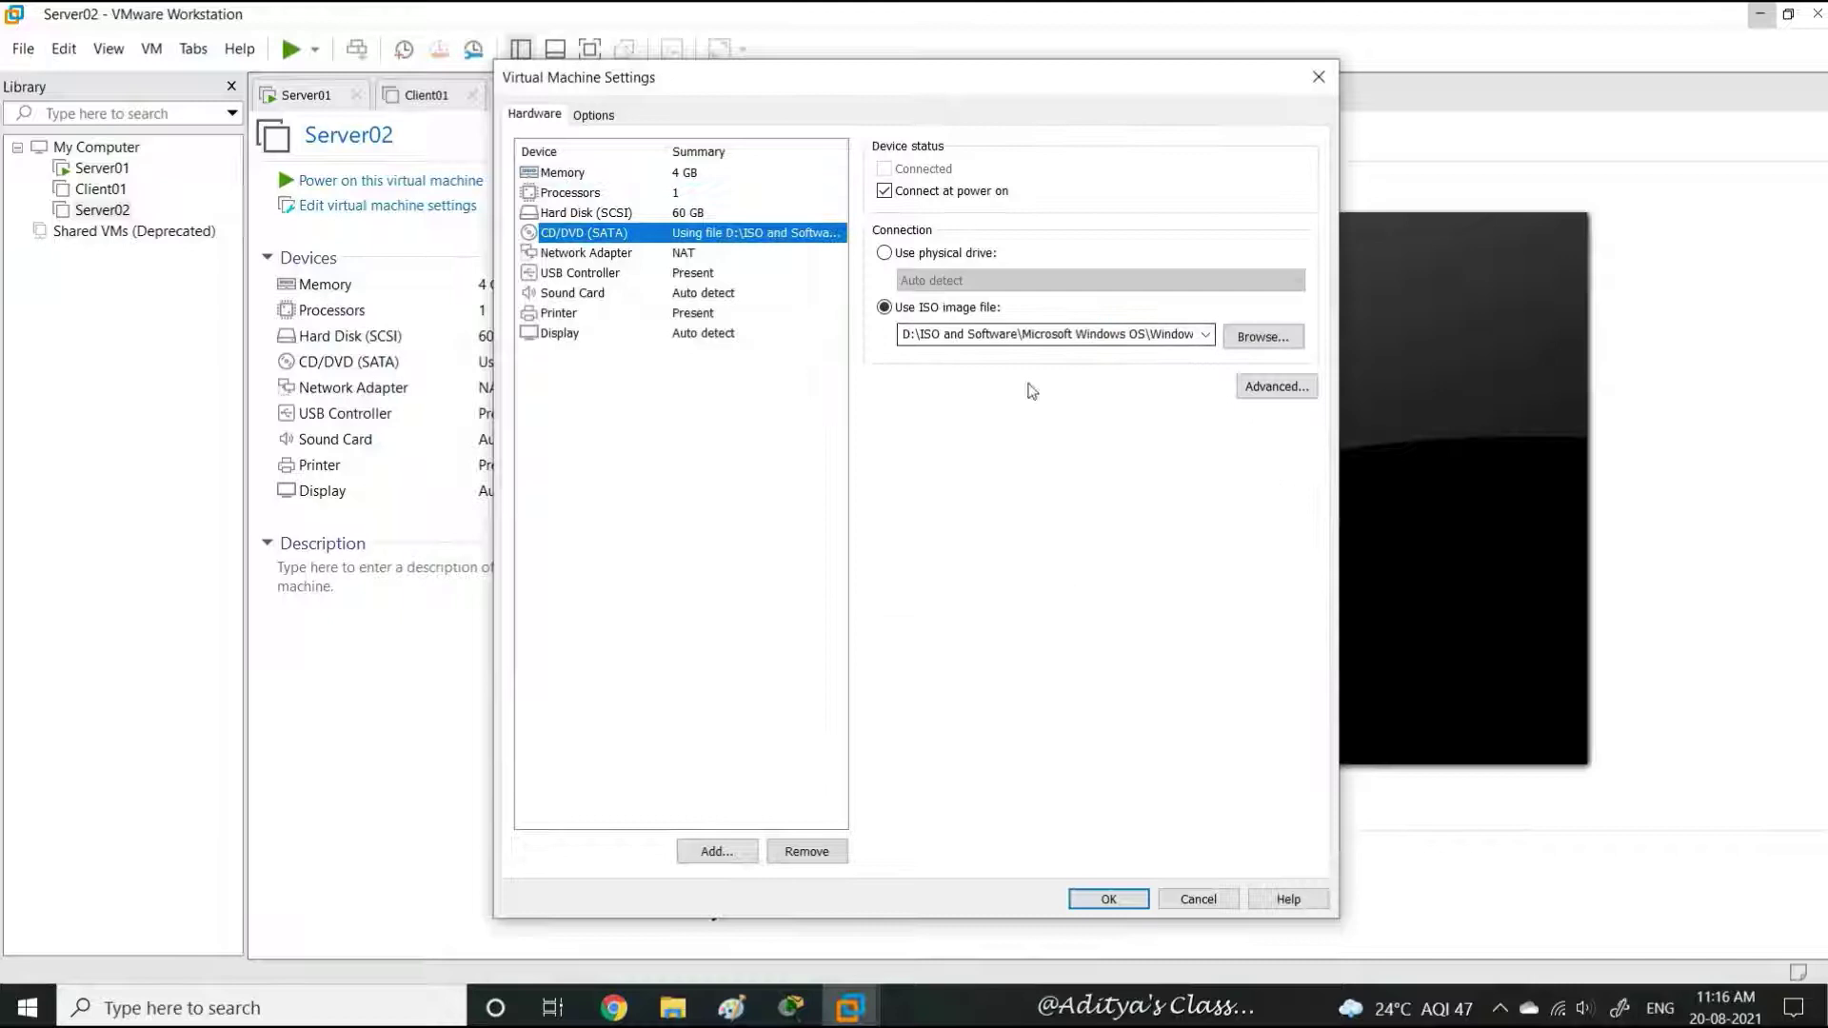
left_click(1108, 898)
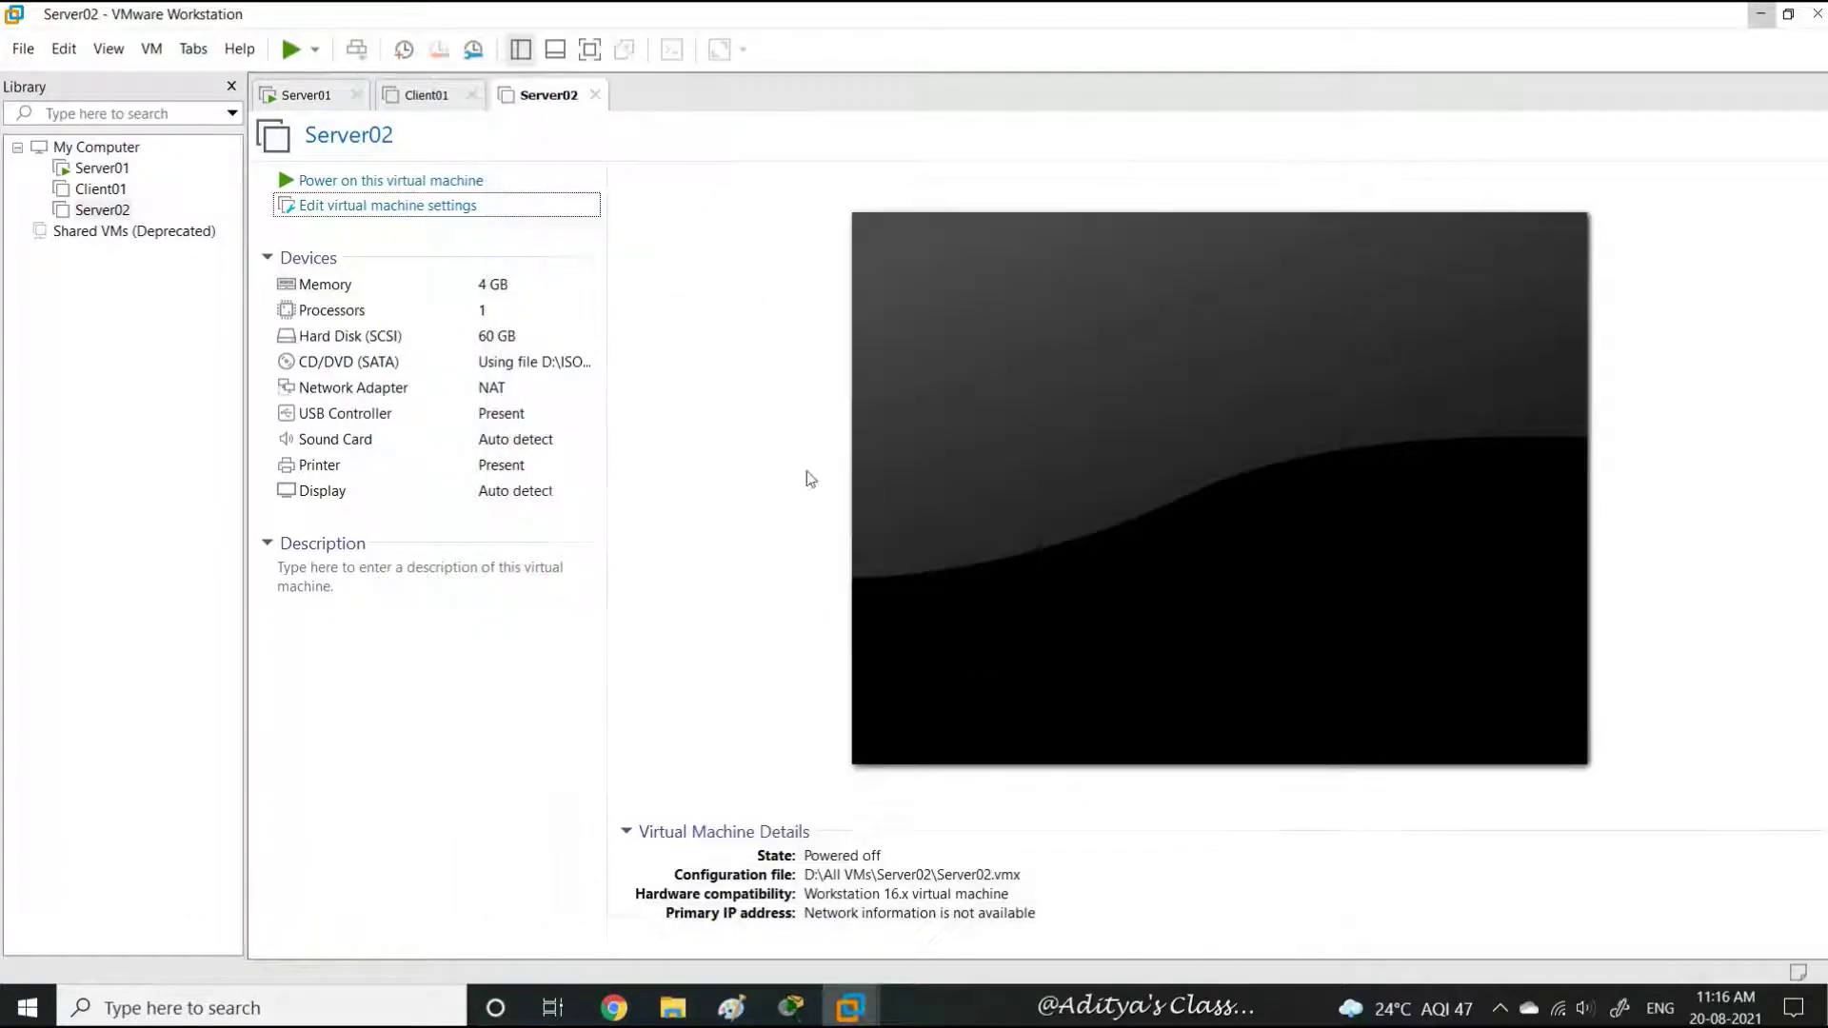
Power on Server02, accept the language settings and begin Windows Setup
left_click(390, 180)
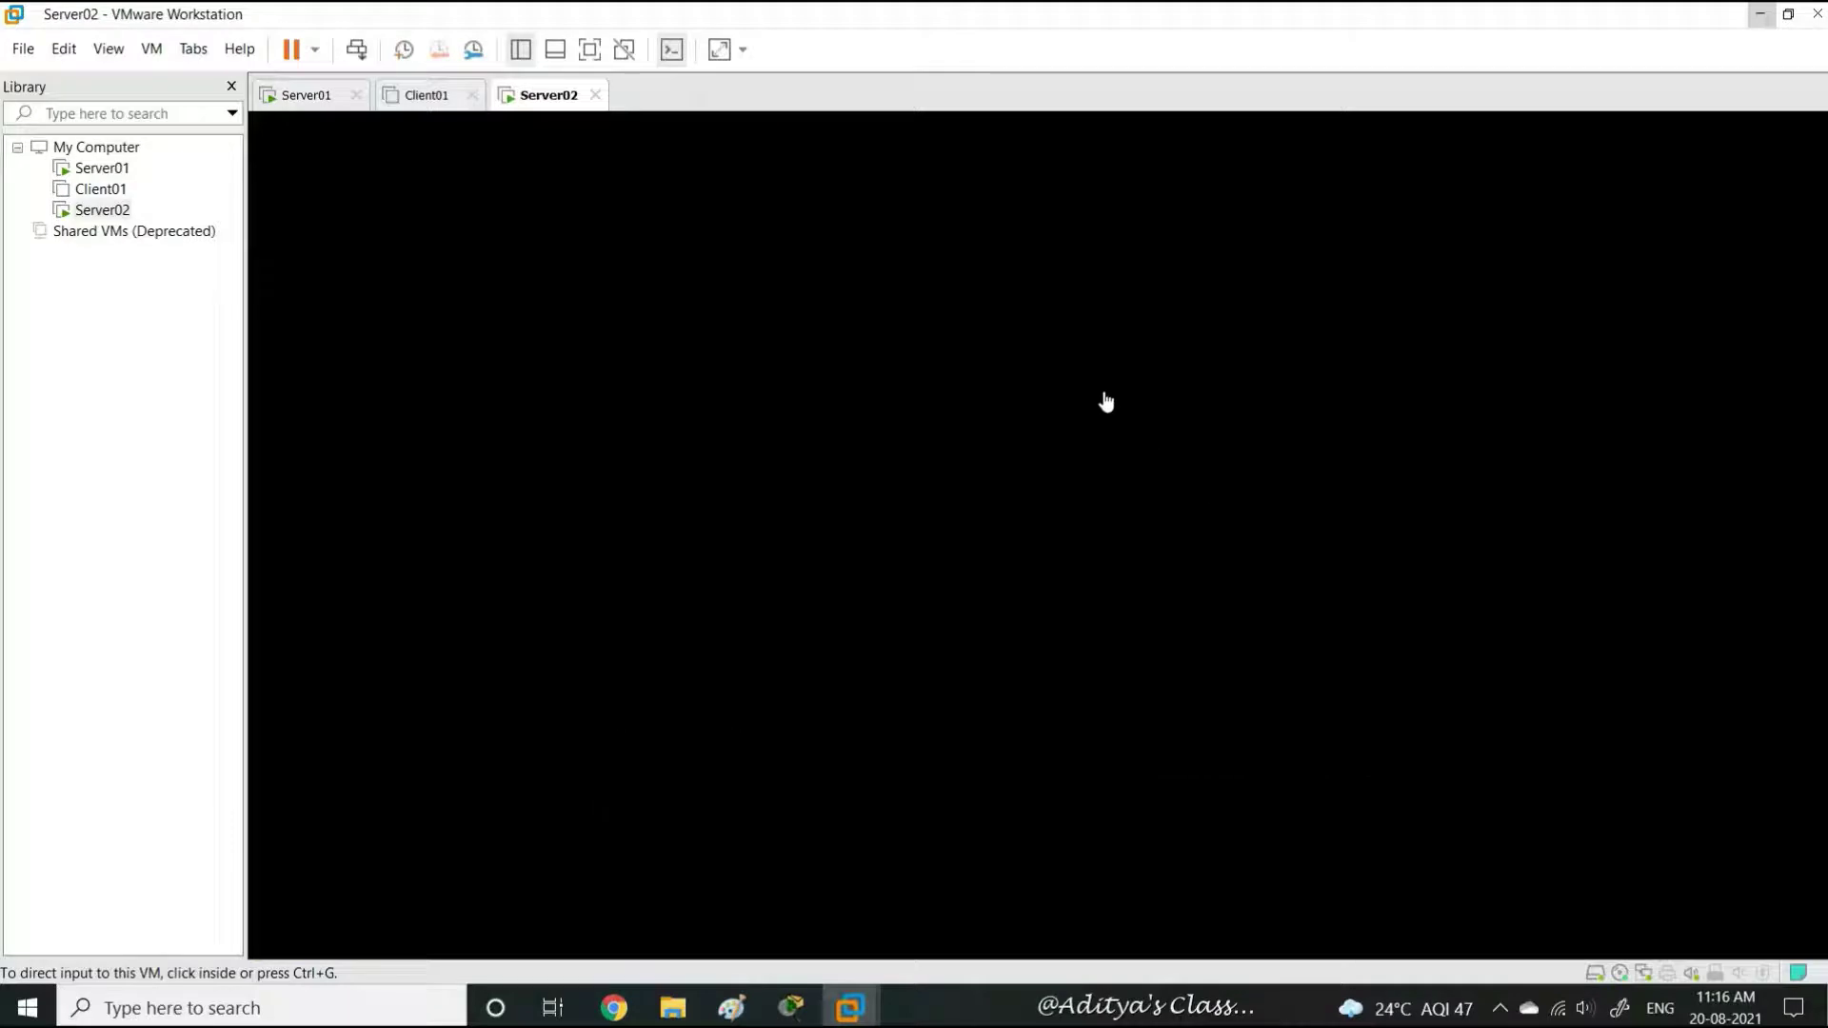
left_click(590, 50)
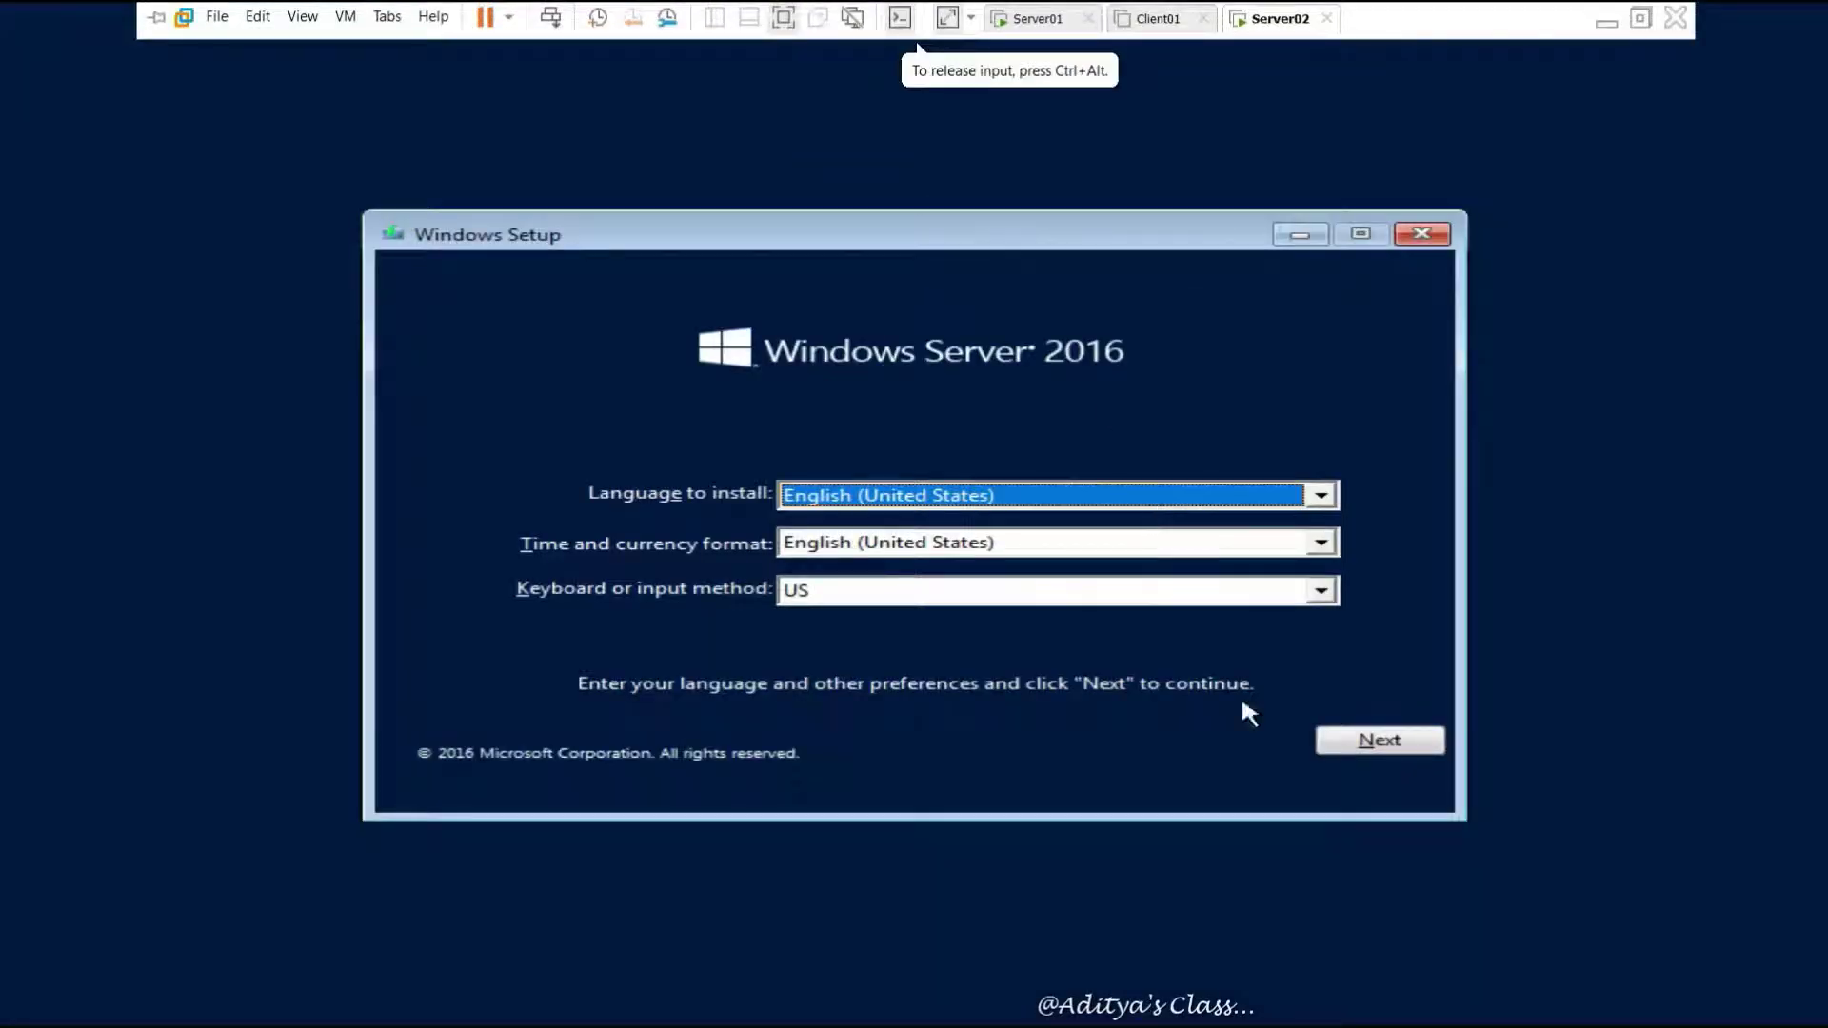
left_click(1368, 747)
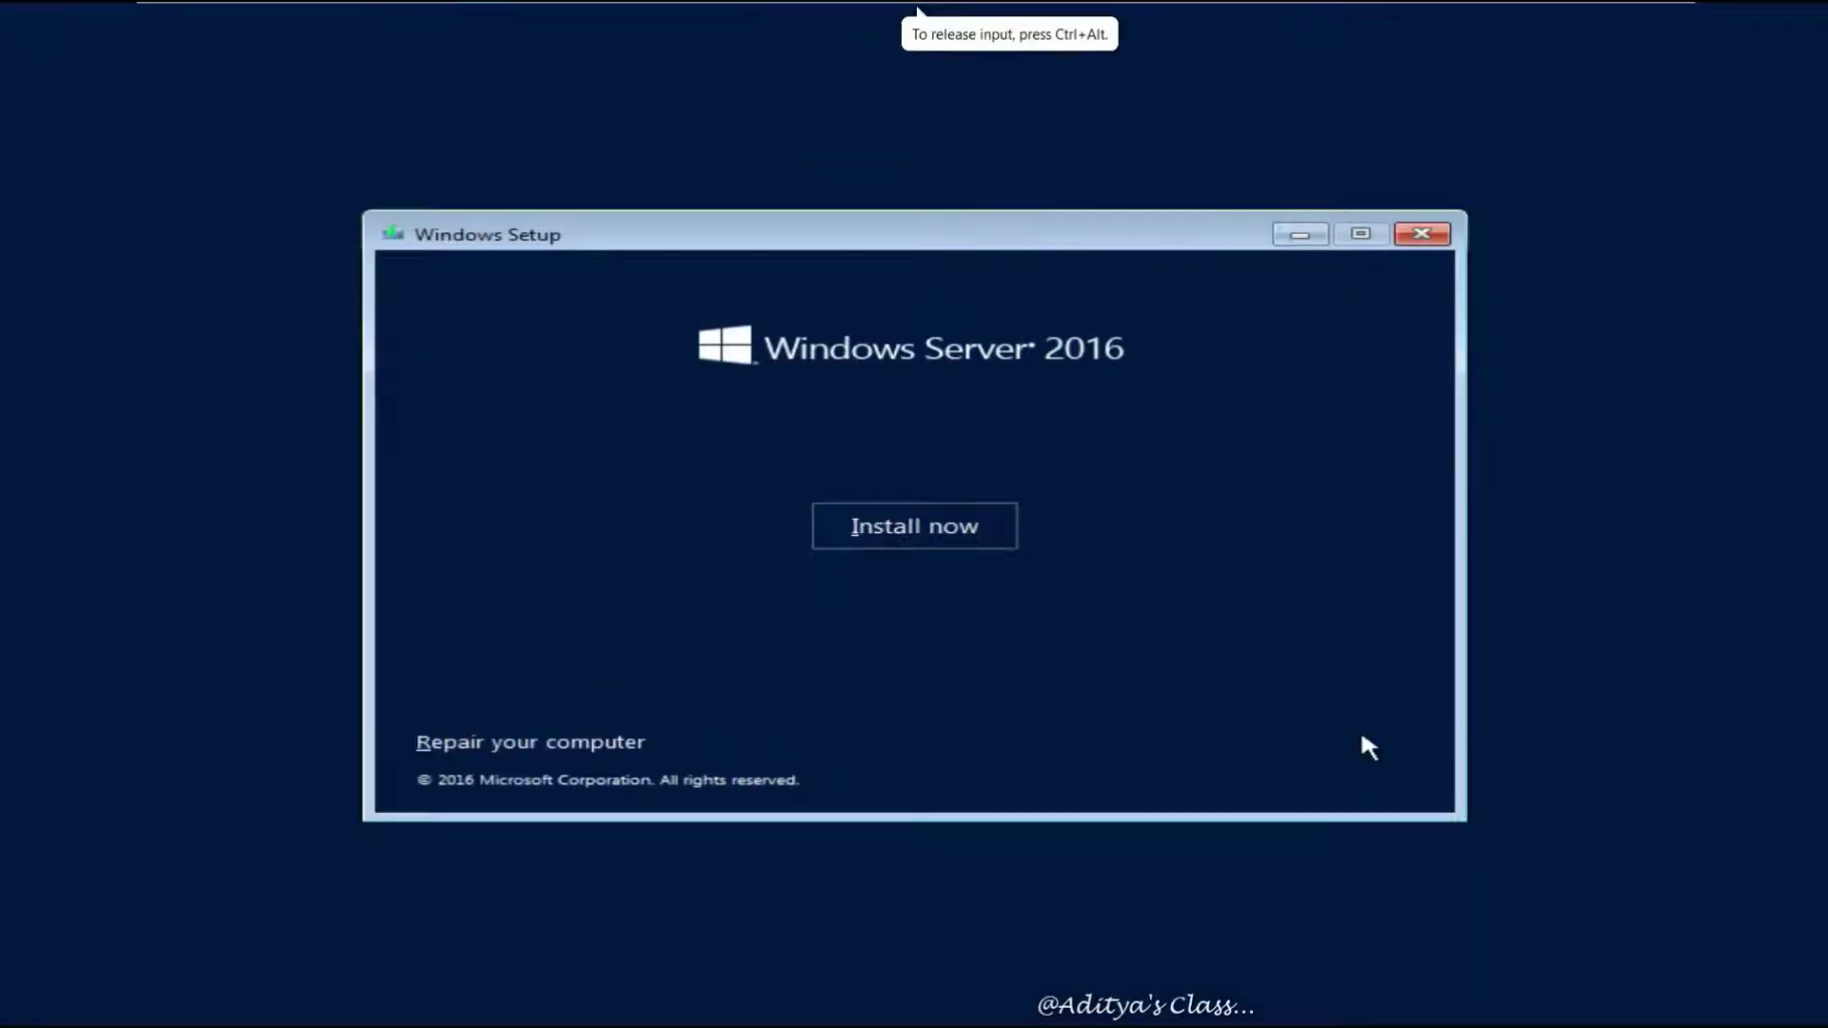
left_click(990, 541)
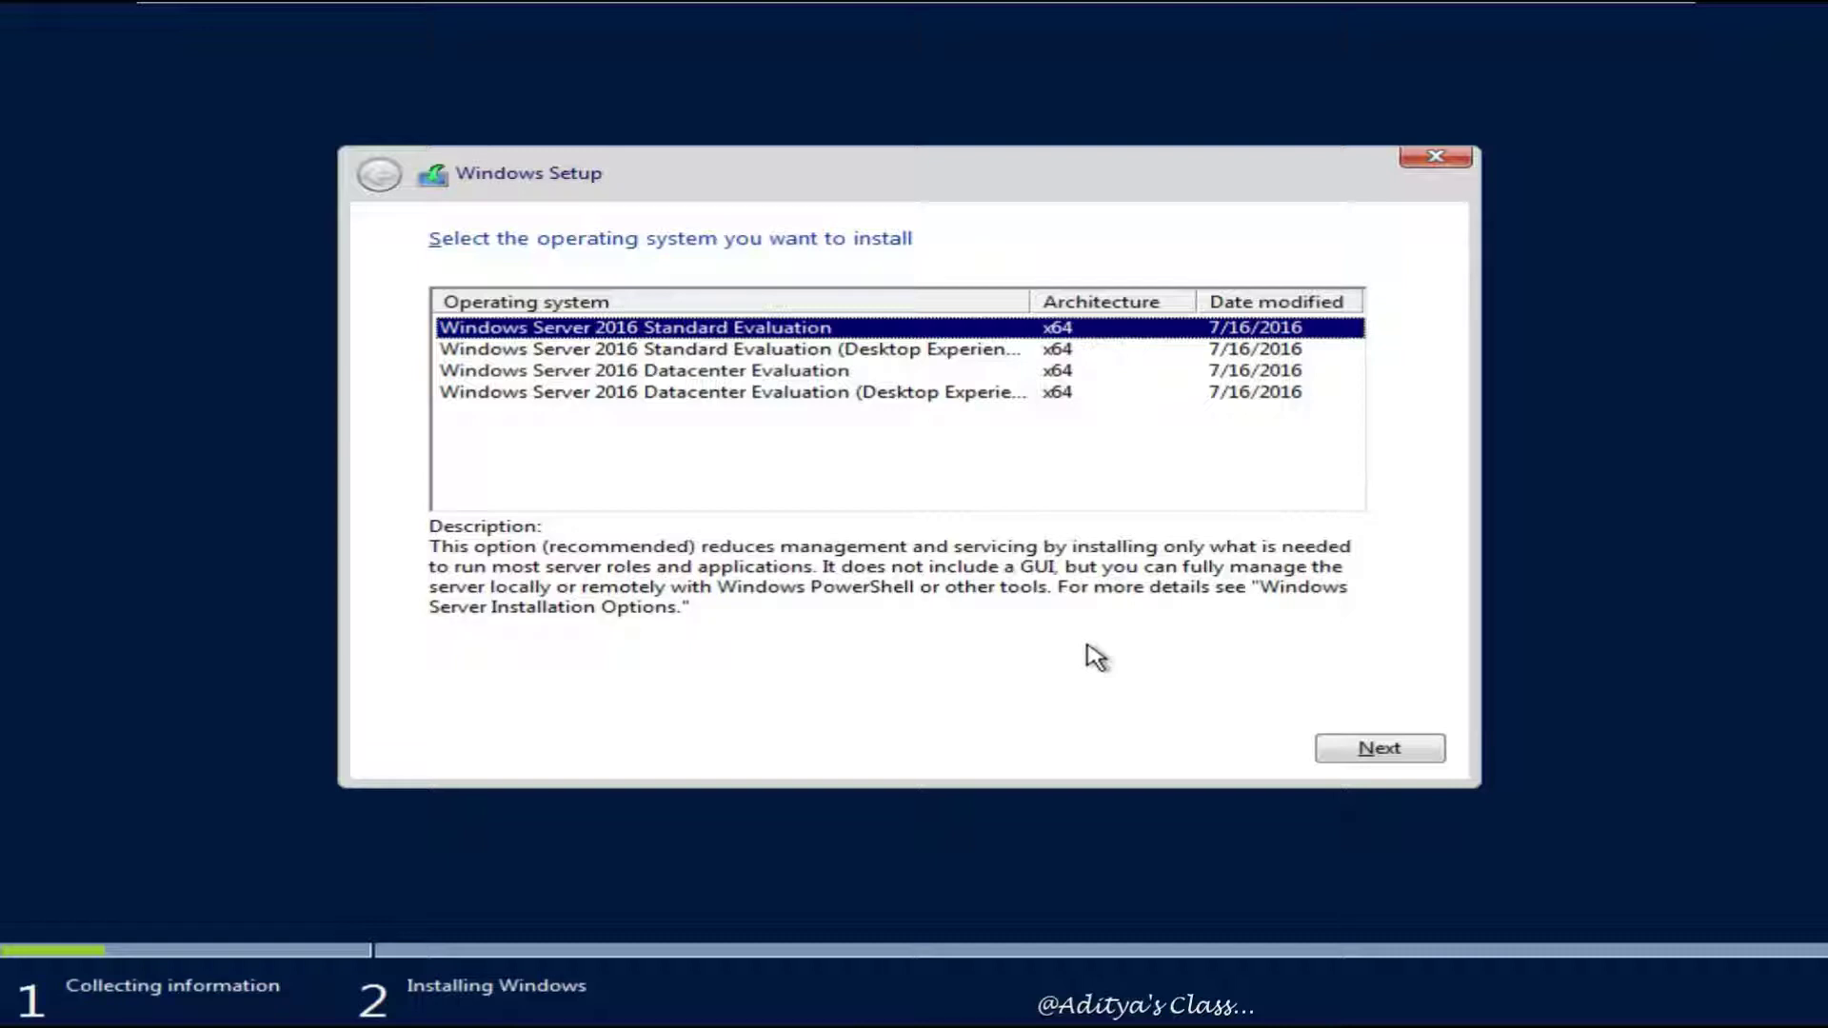
Select Datacenter Evaluation (Desktop Experience), accept the license terms and start installing
left_click(653, 393)
left_click(1396, 749)
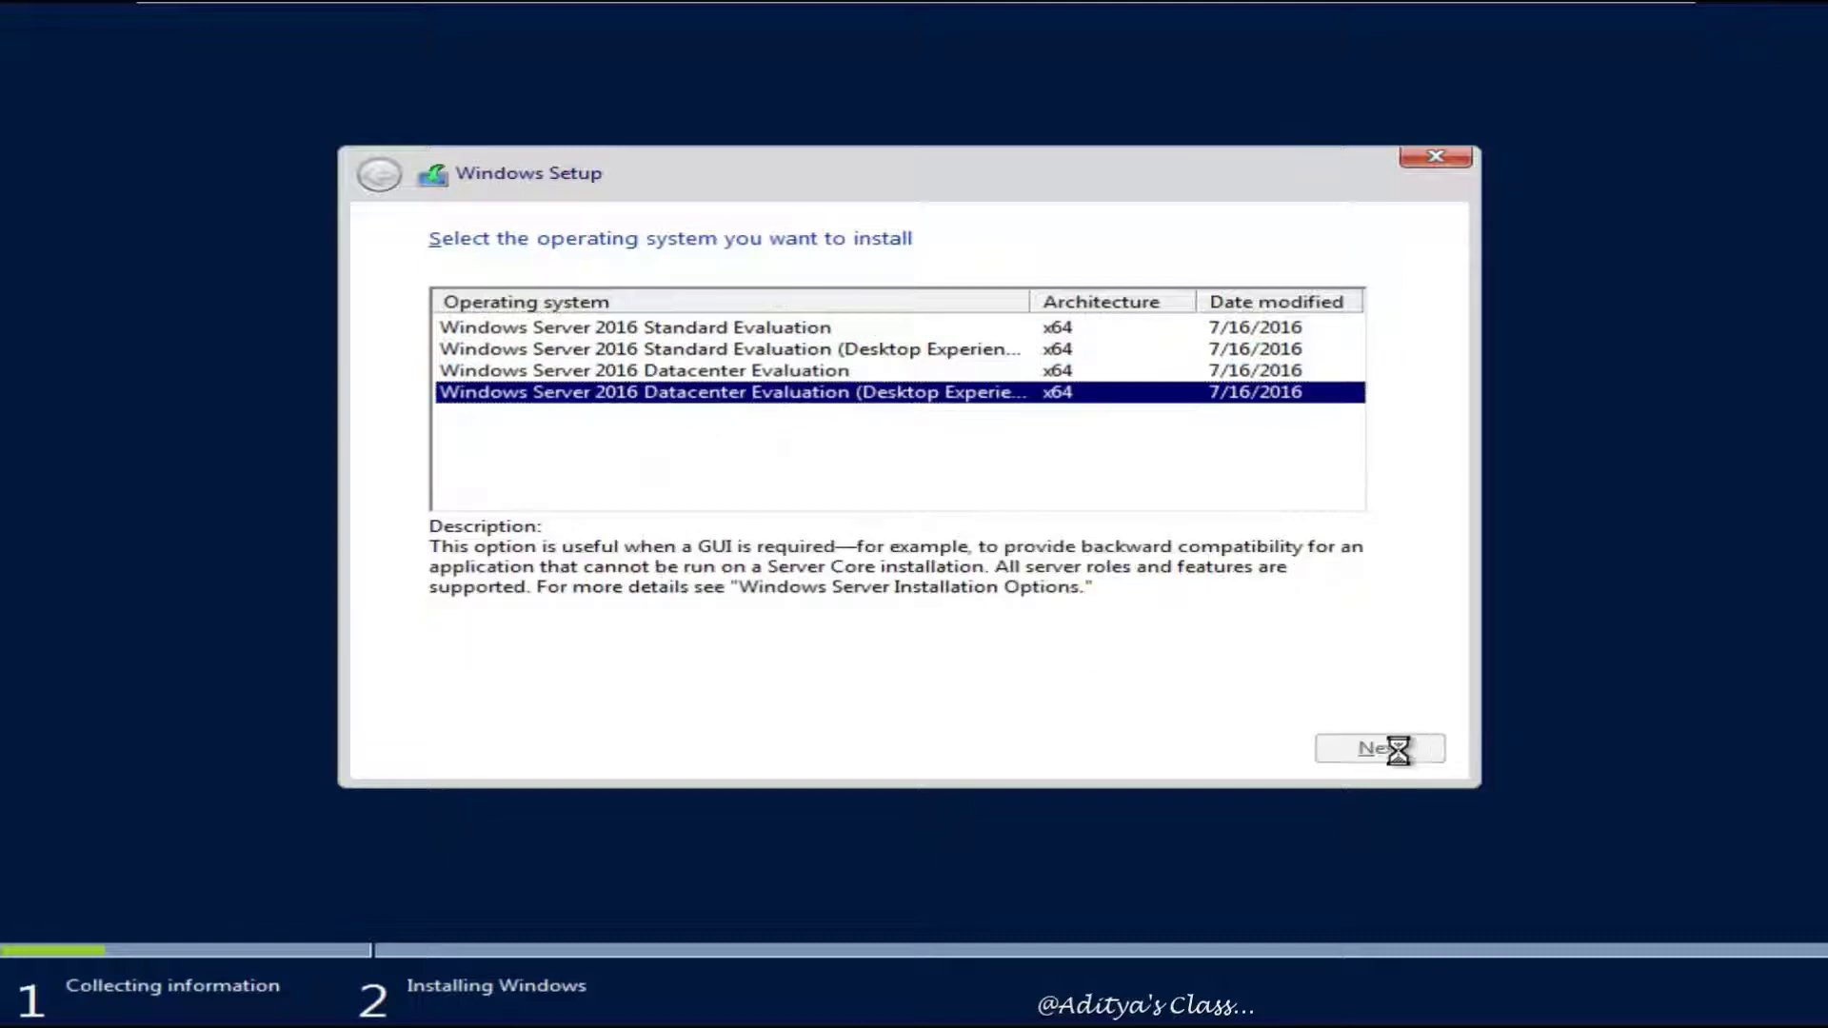
left_click(491, 686)
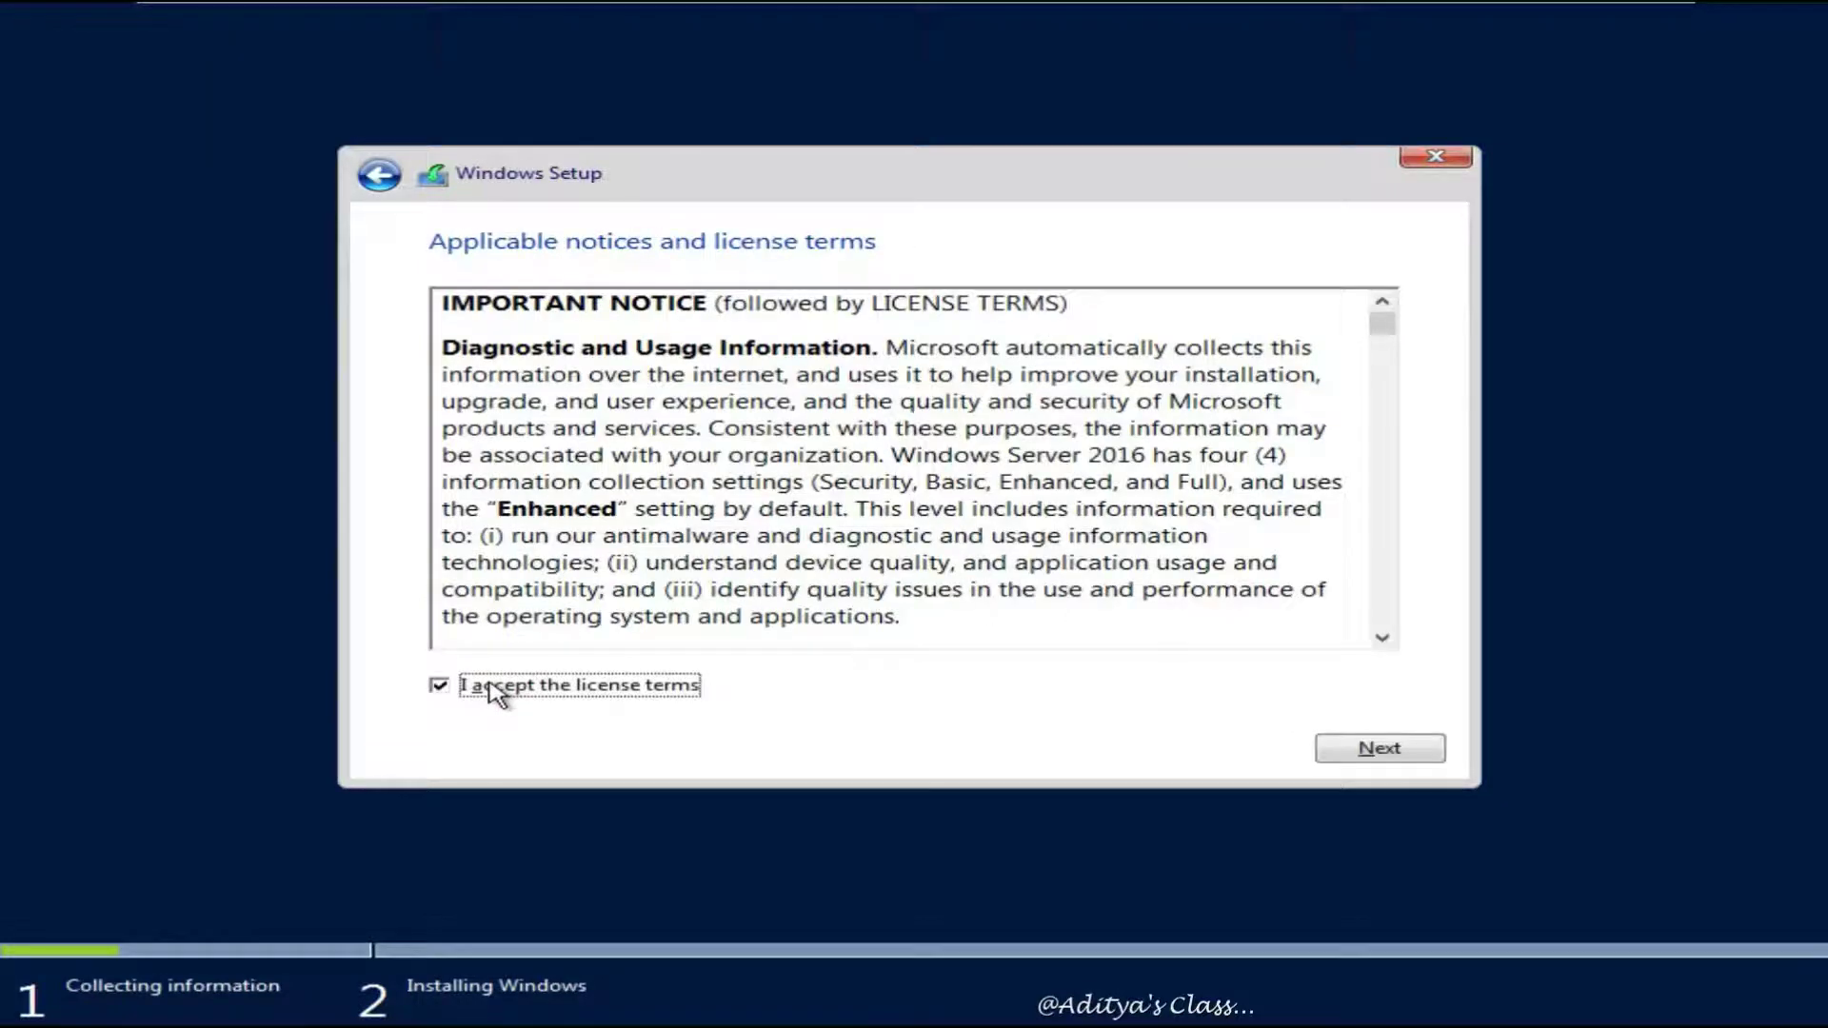
left_click(1378, 749)
left_click(1391, 749)
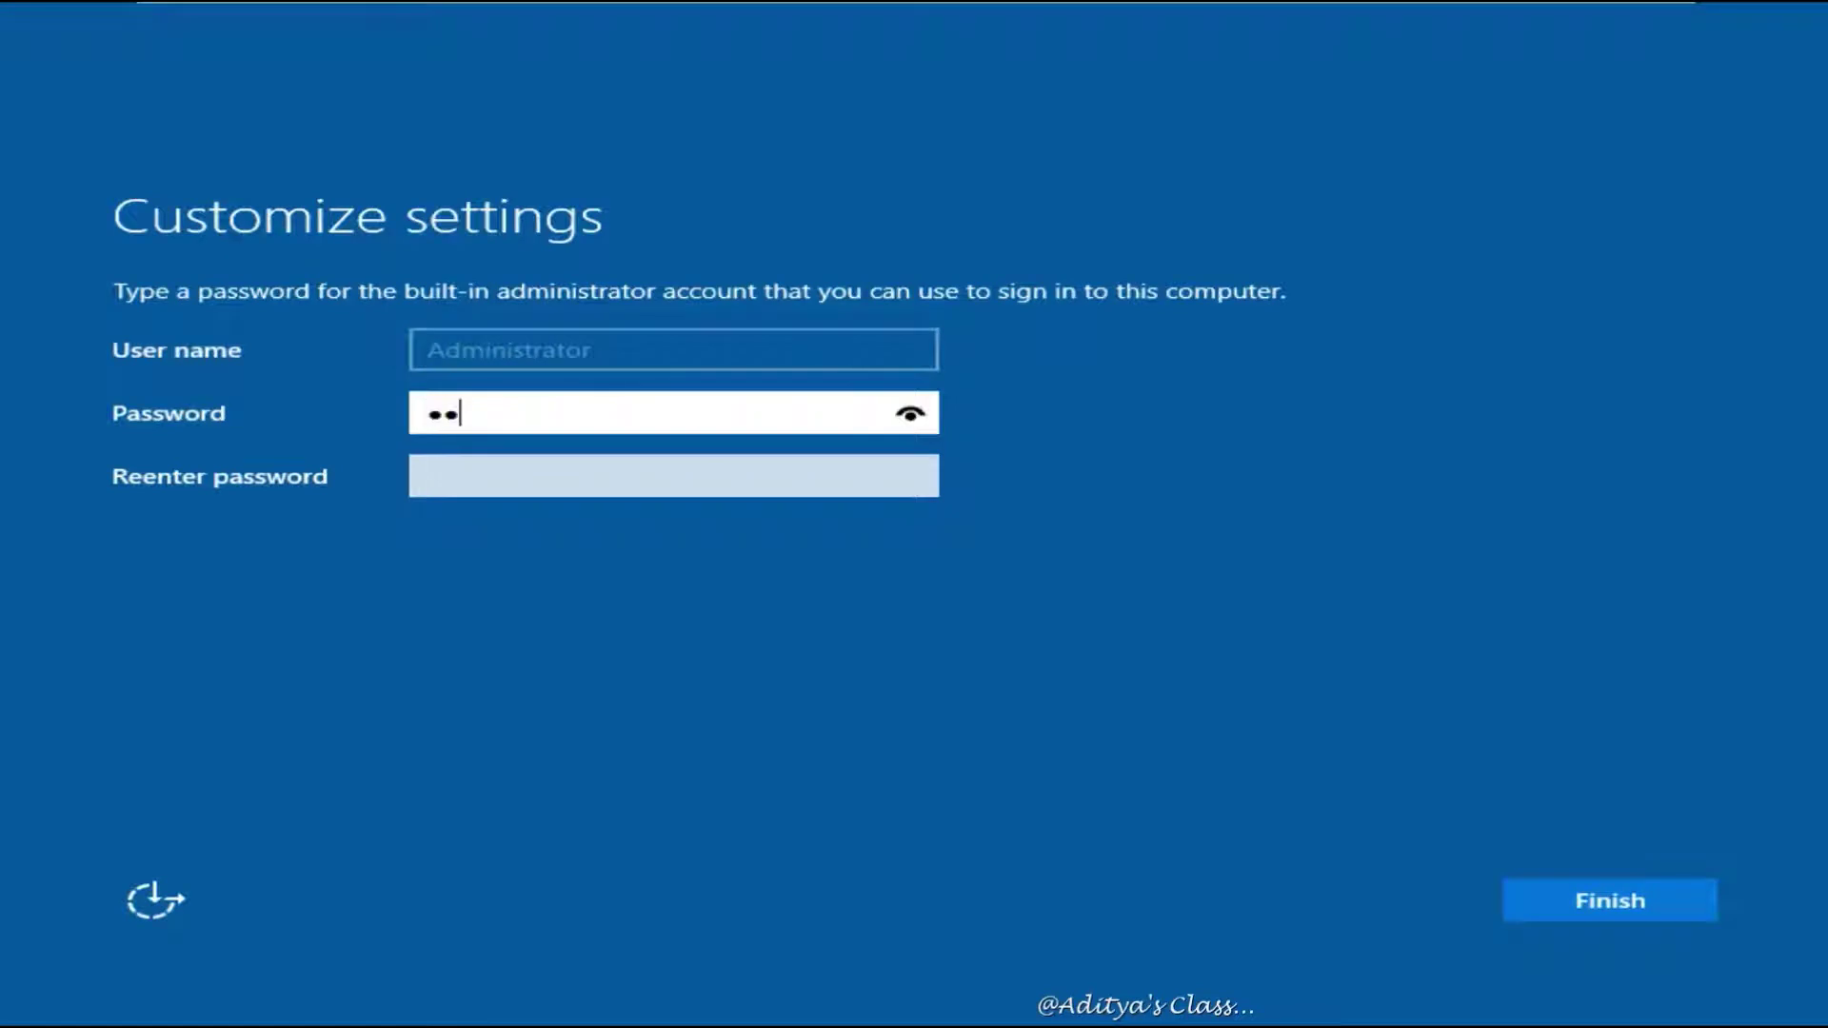
Set and confirm the Administrator password to complete setup
type("**")
key("Tab")
type("********")
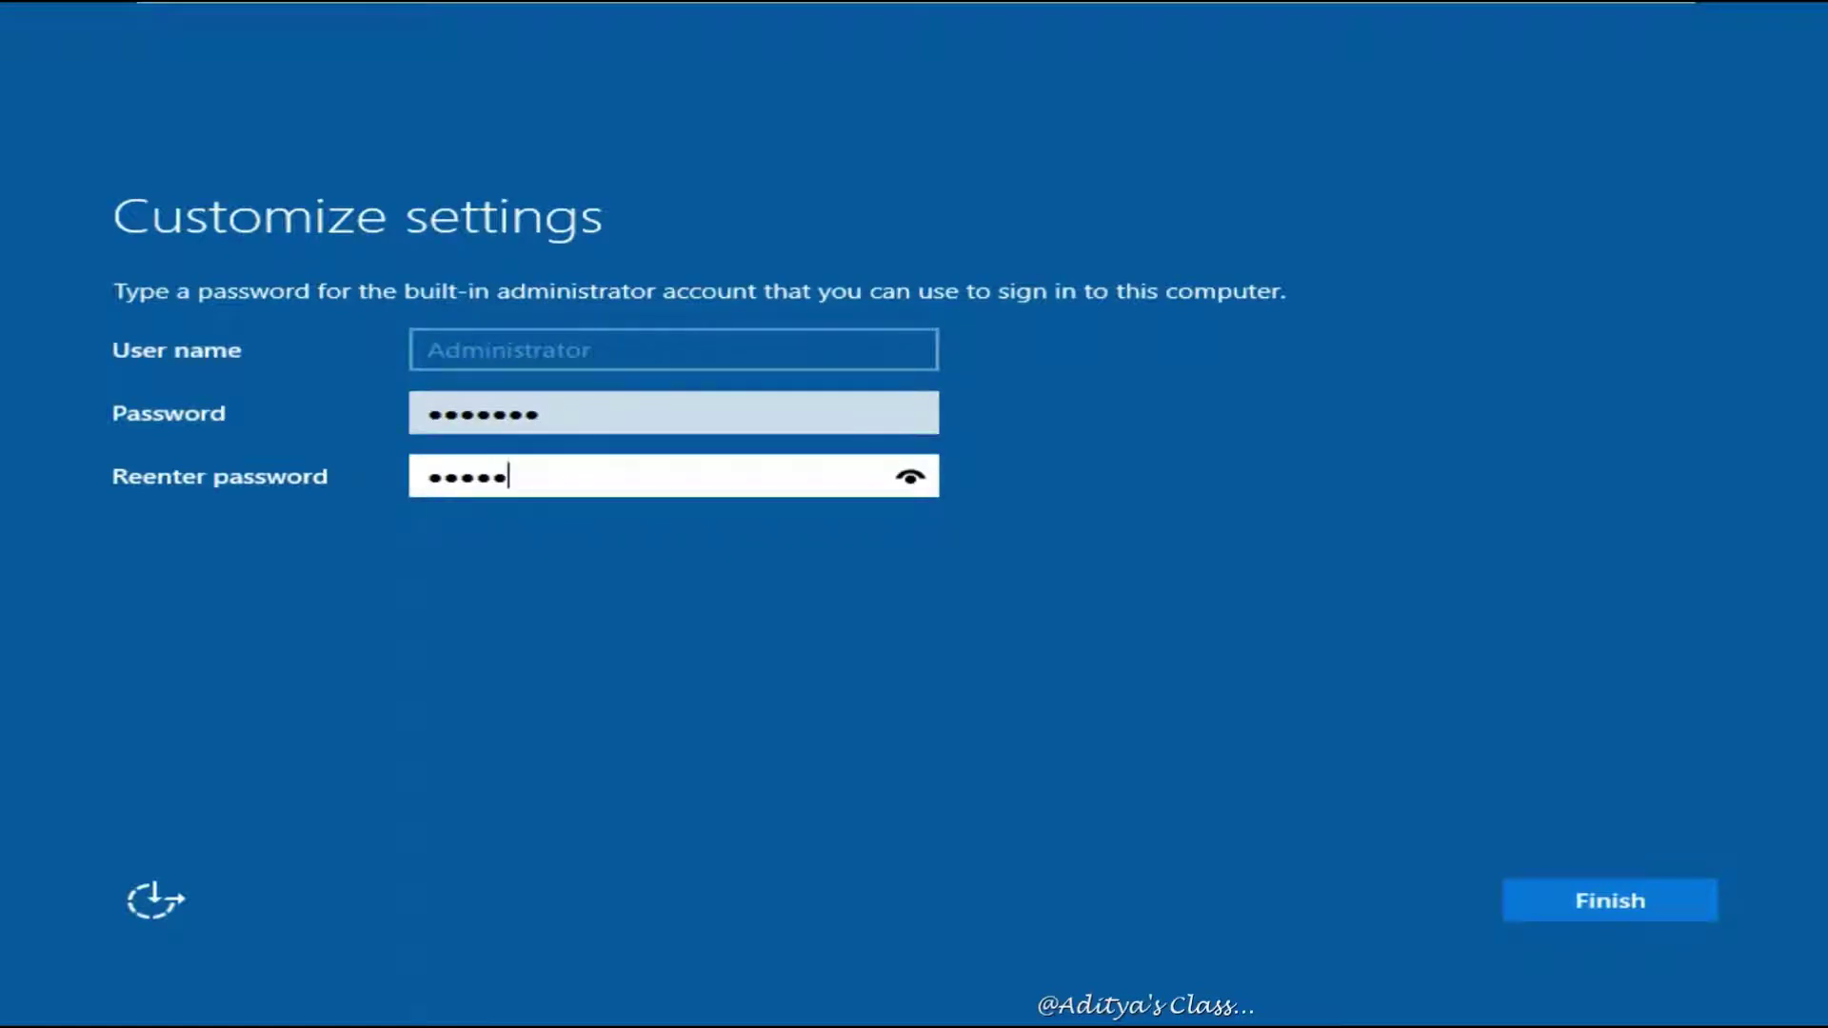
key("Return")
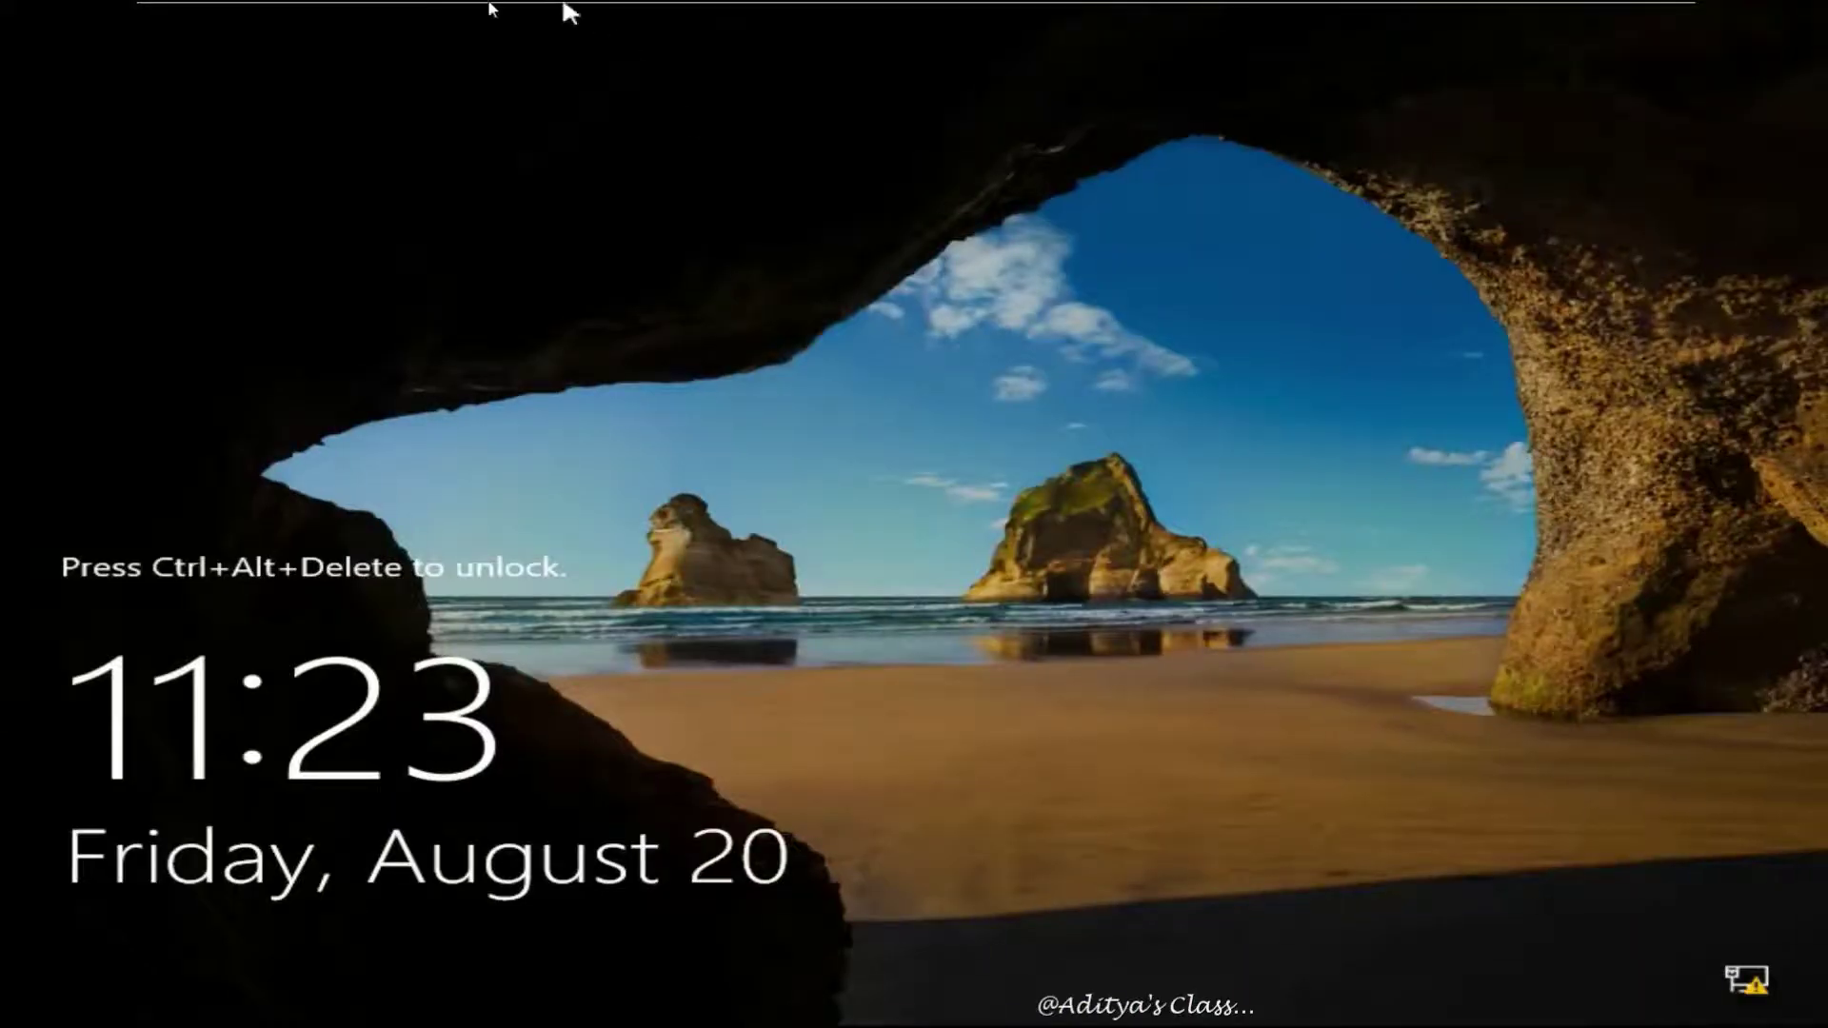
Send Ctrl+Alt+Del and enter the Administrator password to sign in
left_click(550, 16)
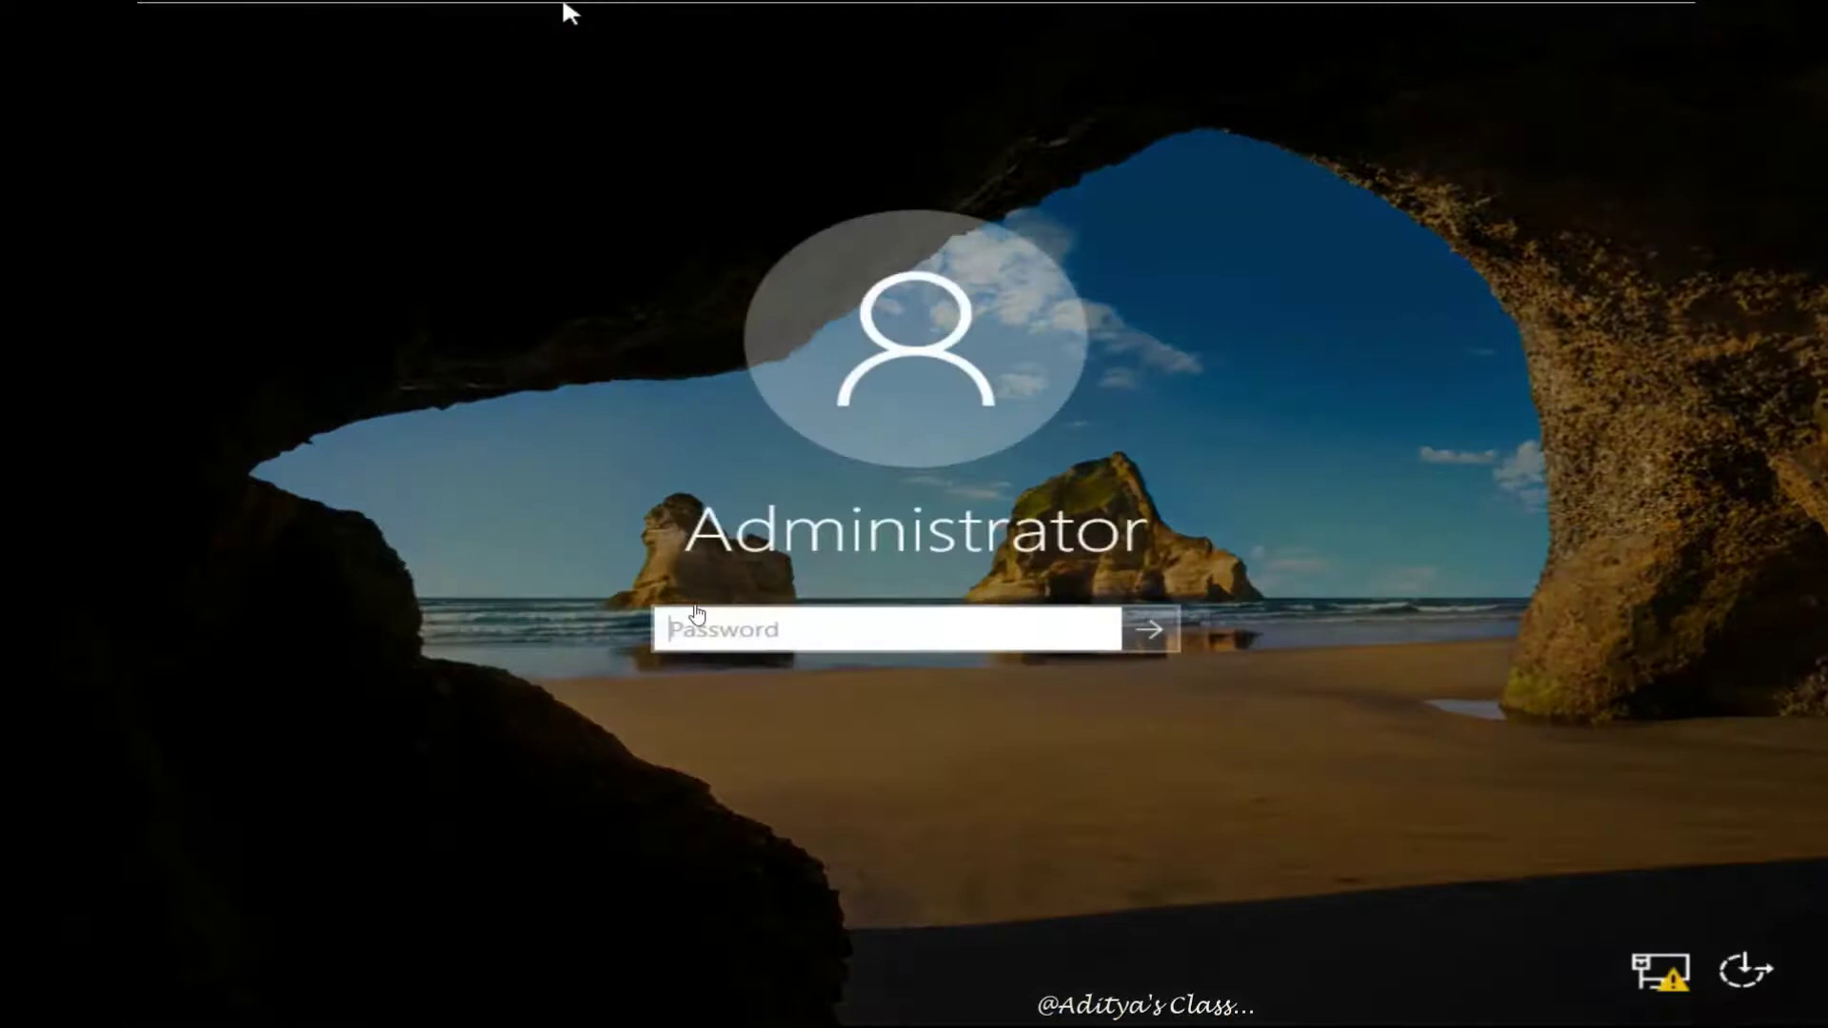
left_click(726, 624)
type("*******")
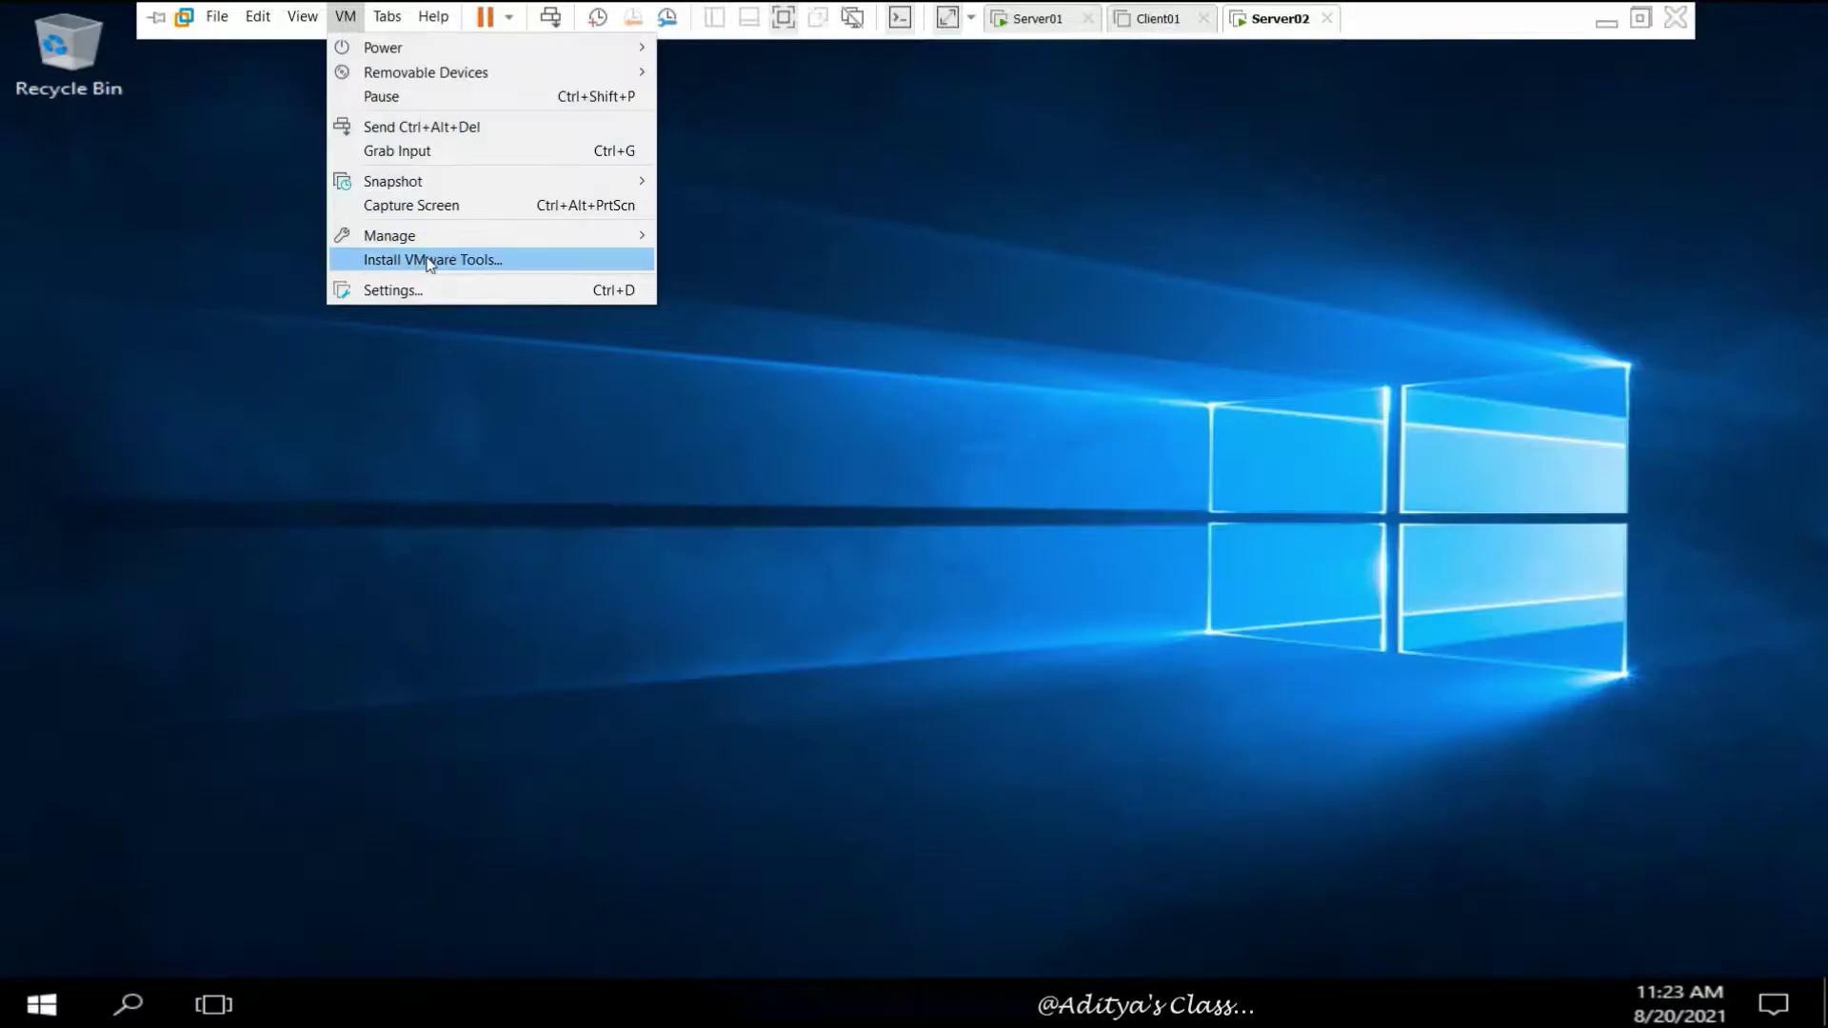
Turn on guest time sync with the host and automatic VMware Tools updates, then show the guest at native size
left_click(396, 289)
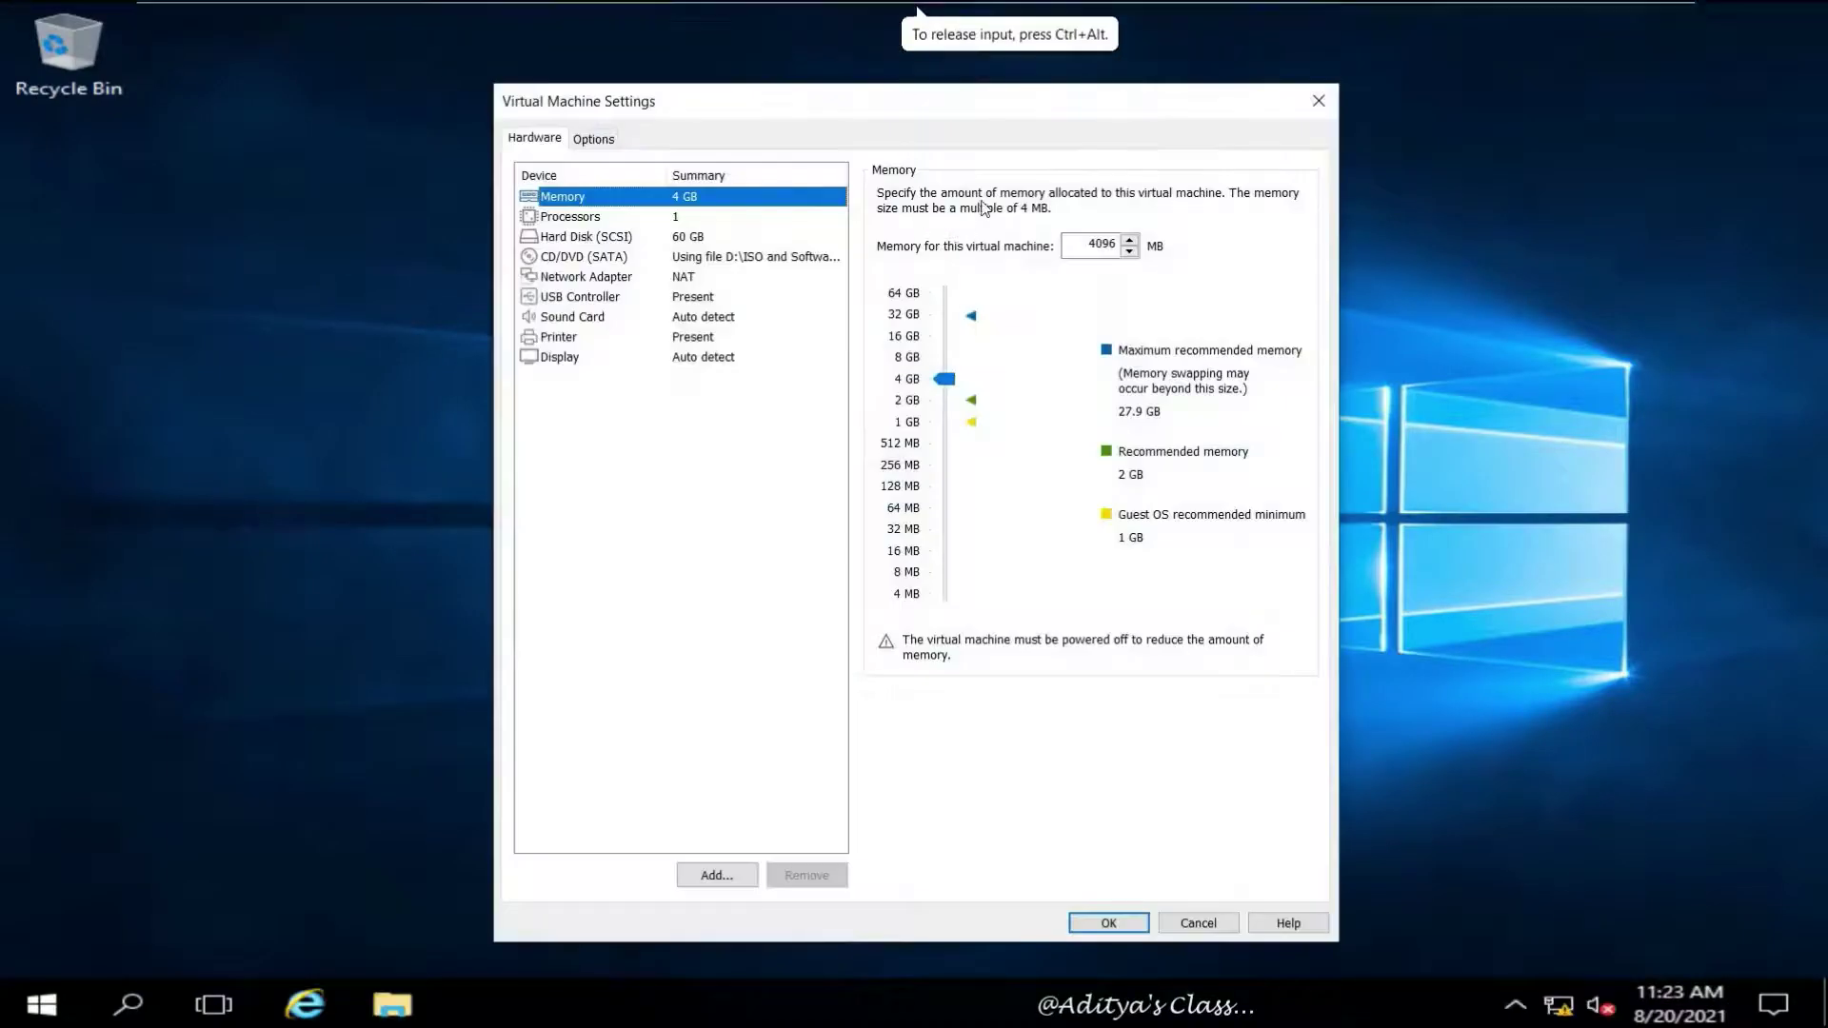
left_click(593, 139)
left_click(580, 336)
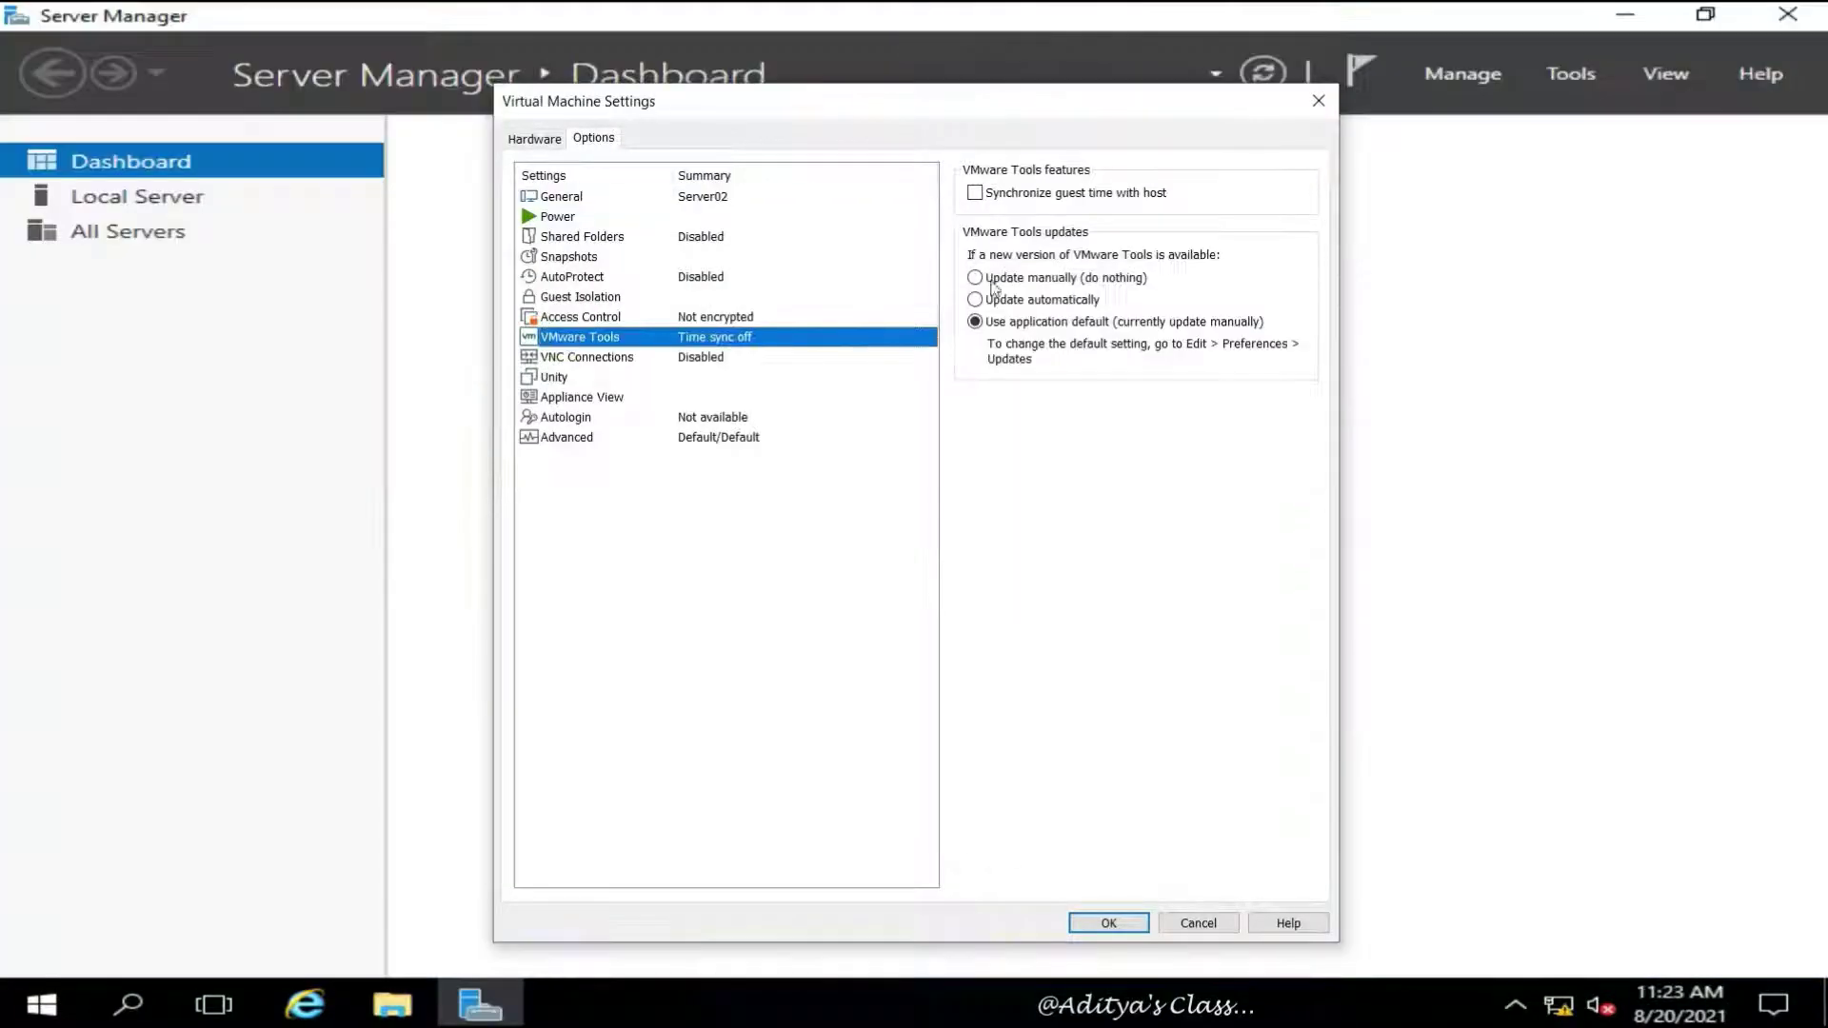
left_click(975, 193)
left_click(976, 193)
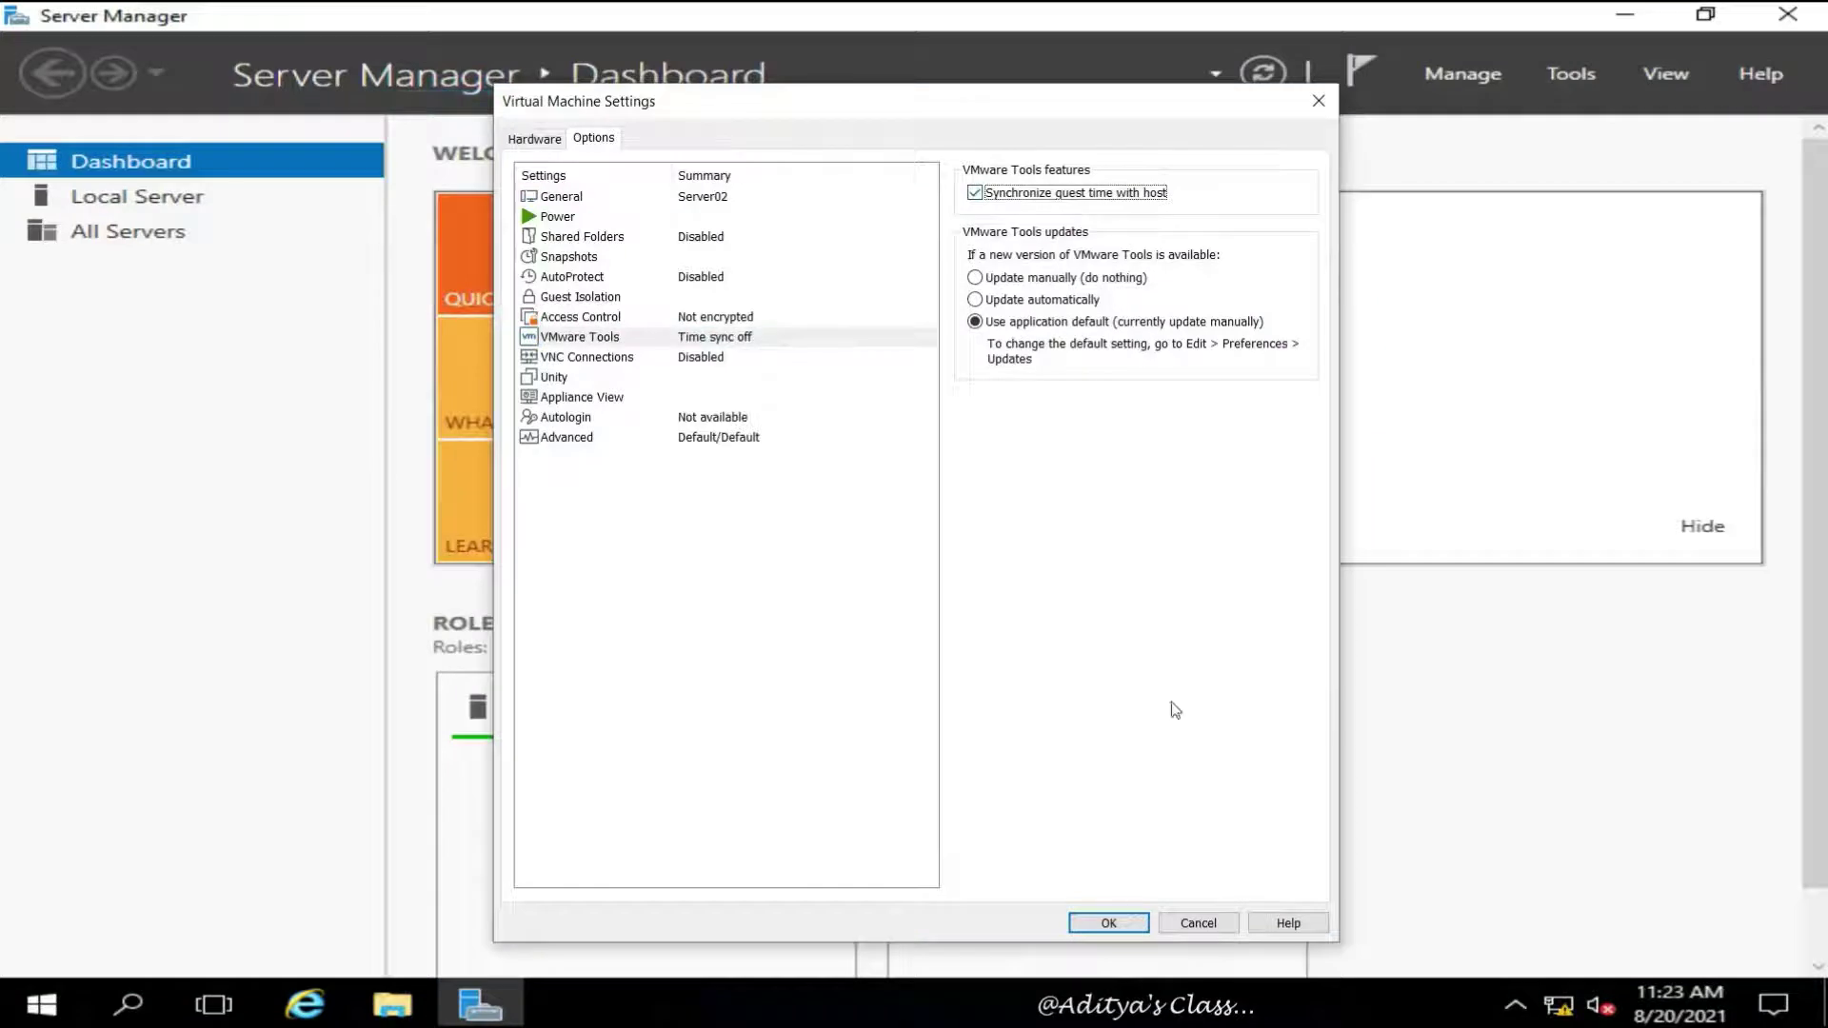
left_click(1037, 301)
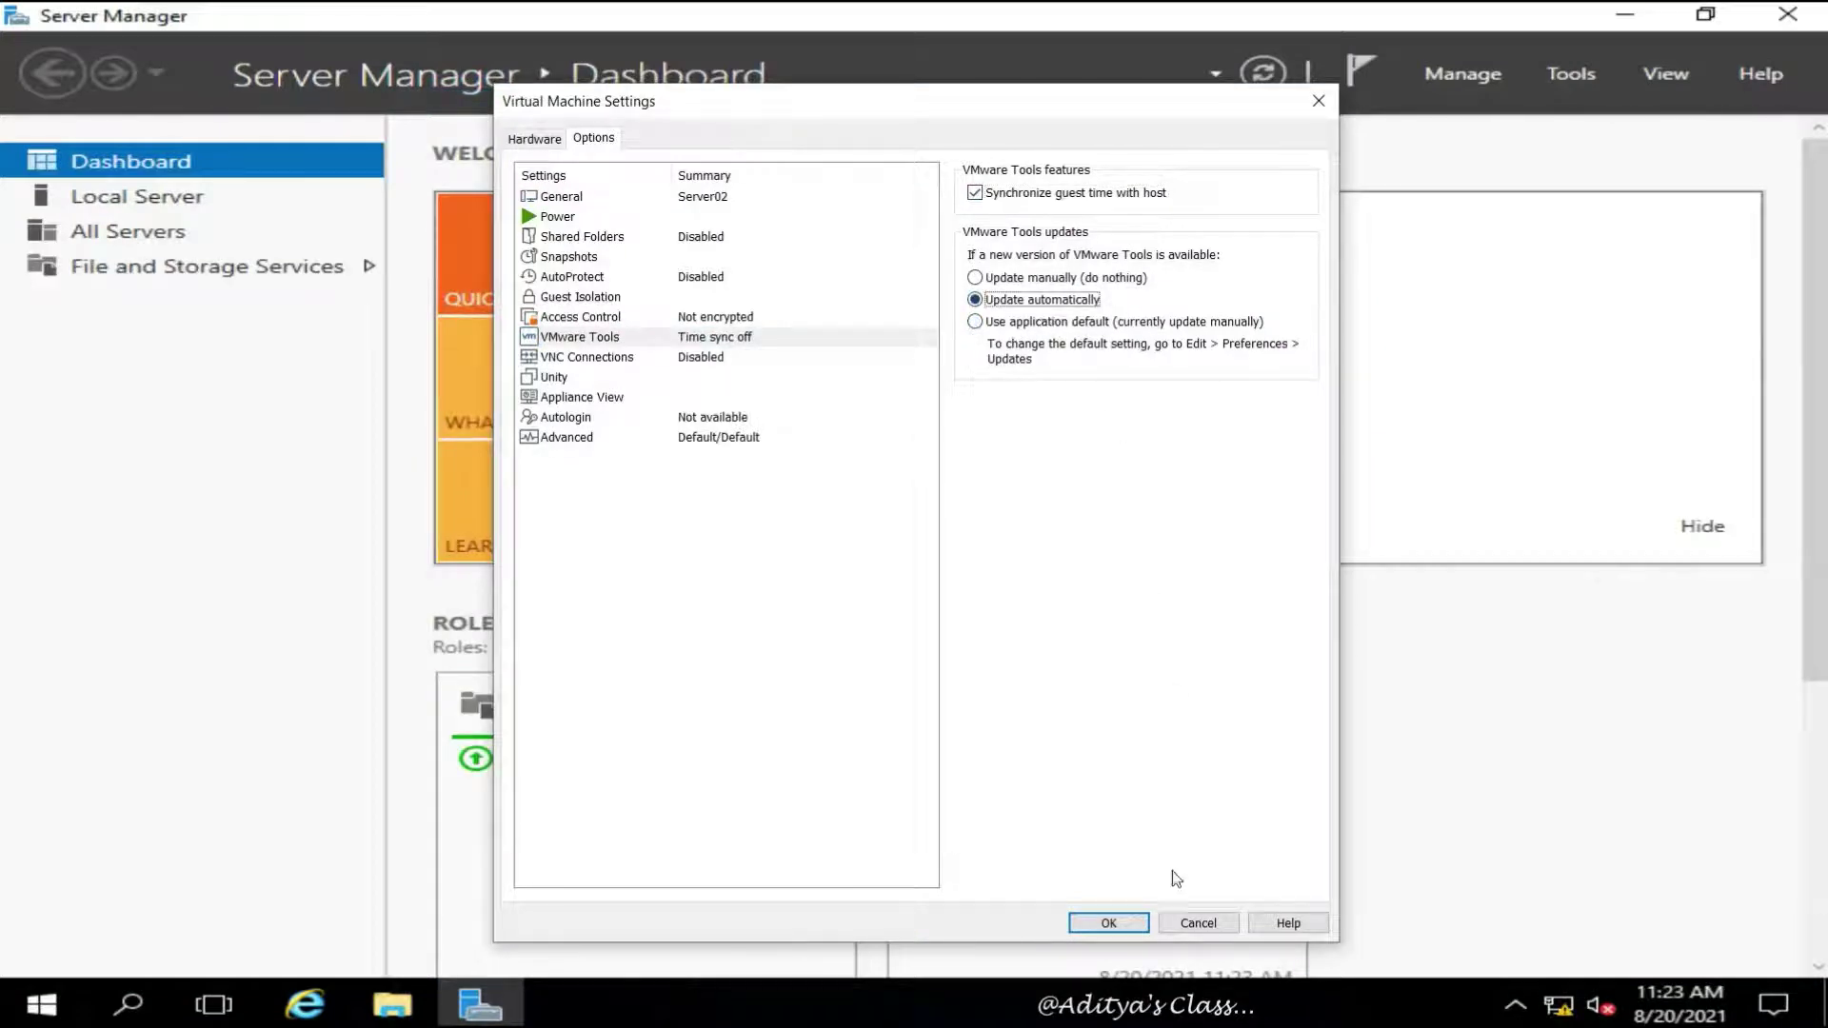
left_click(1113, 920)
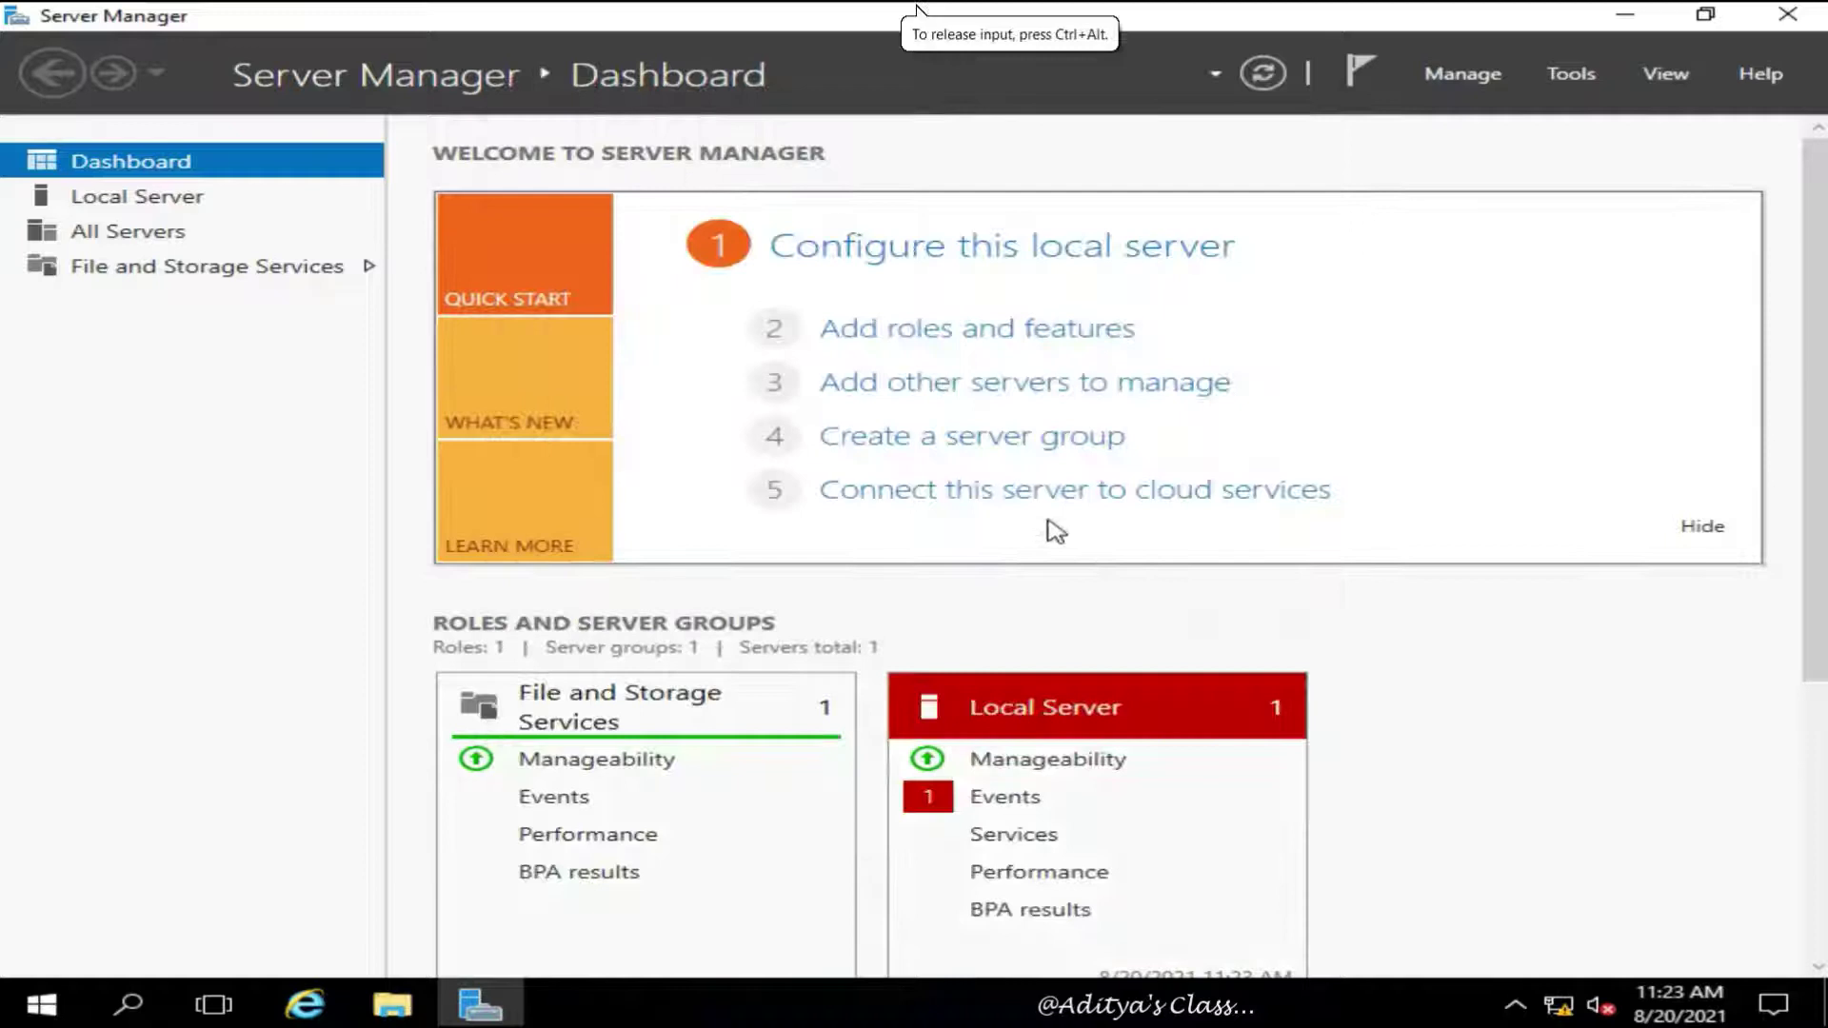
mouse_move(917, 29)
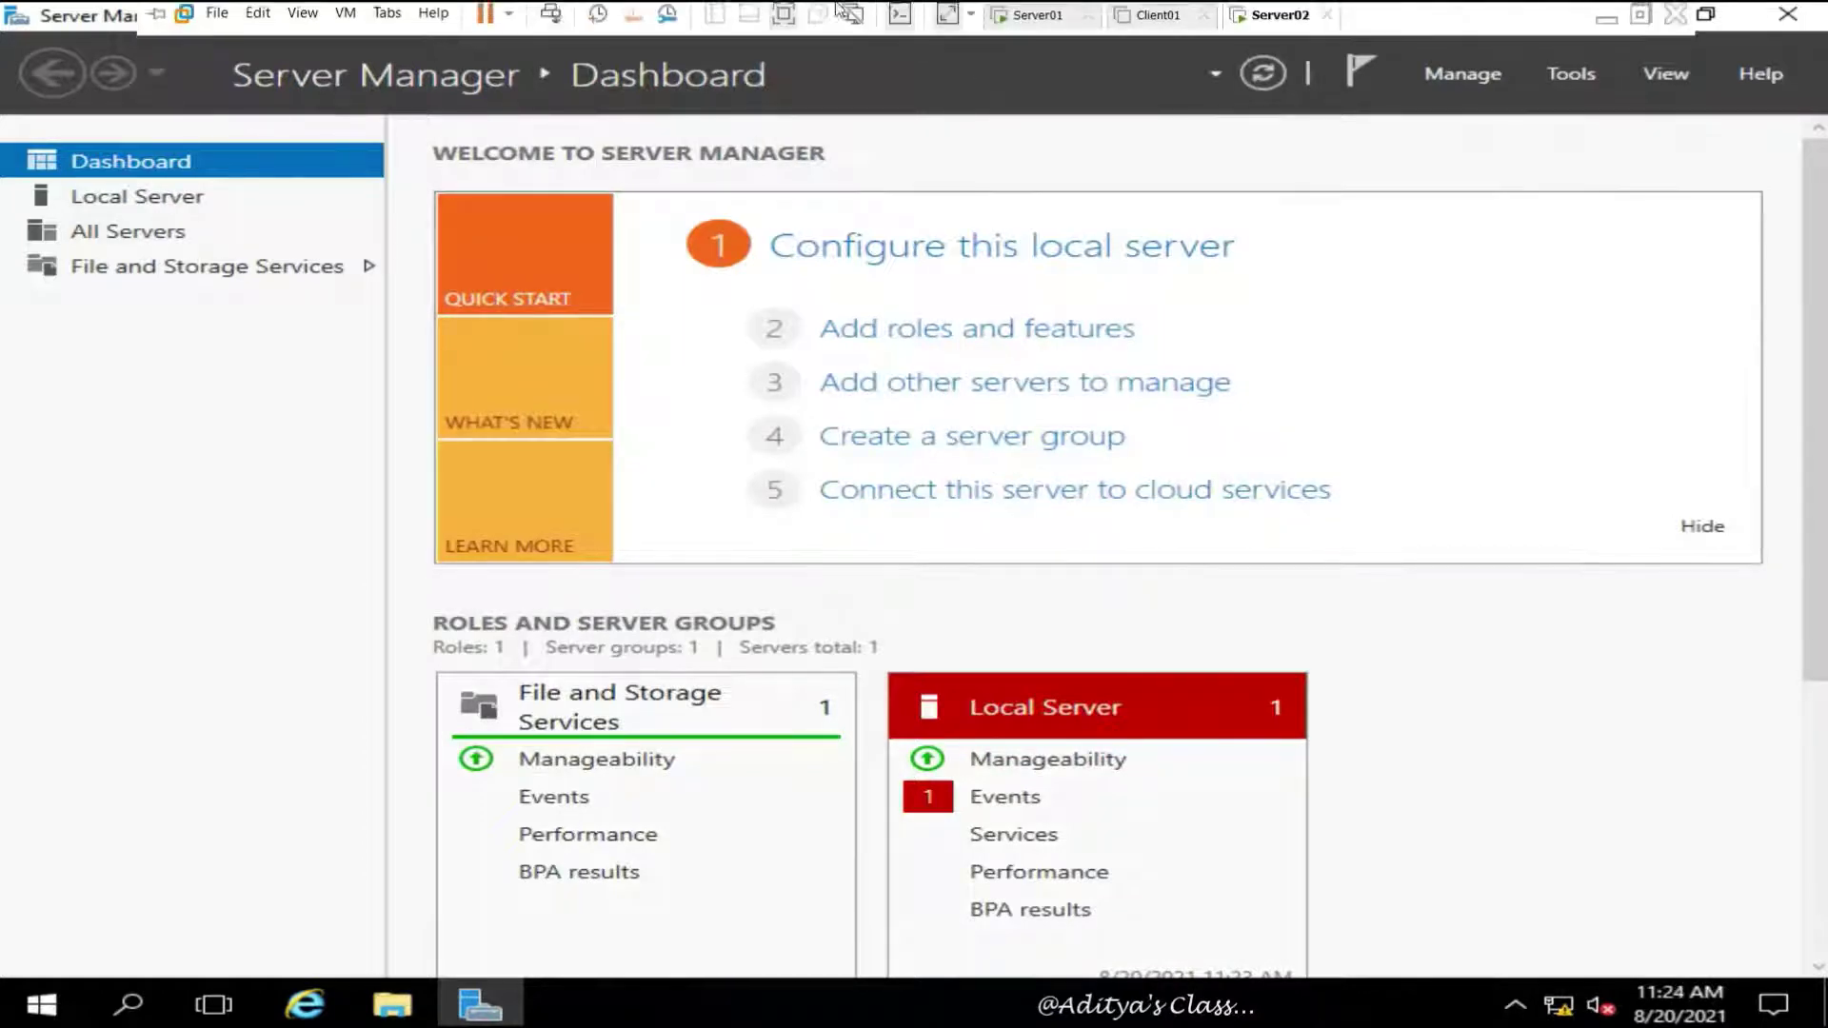
left_click(949, 19)
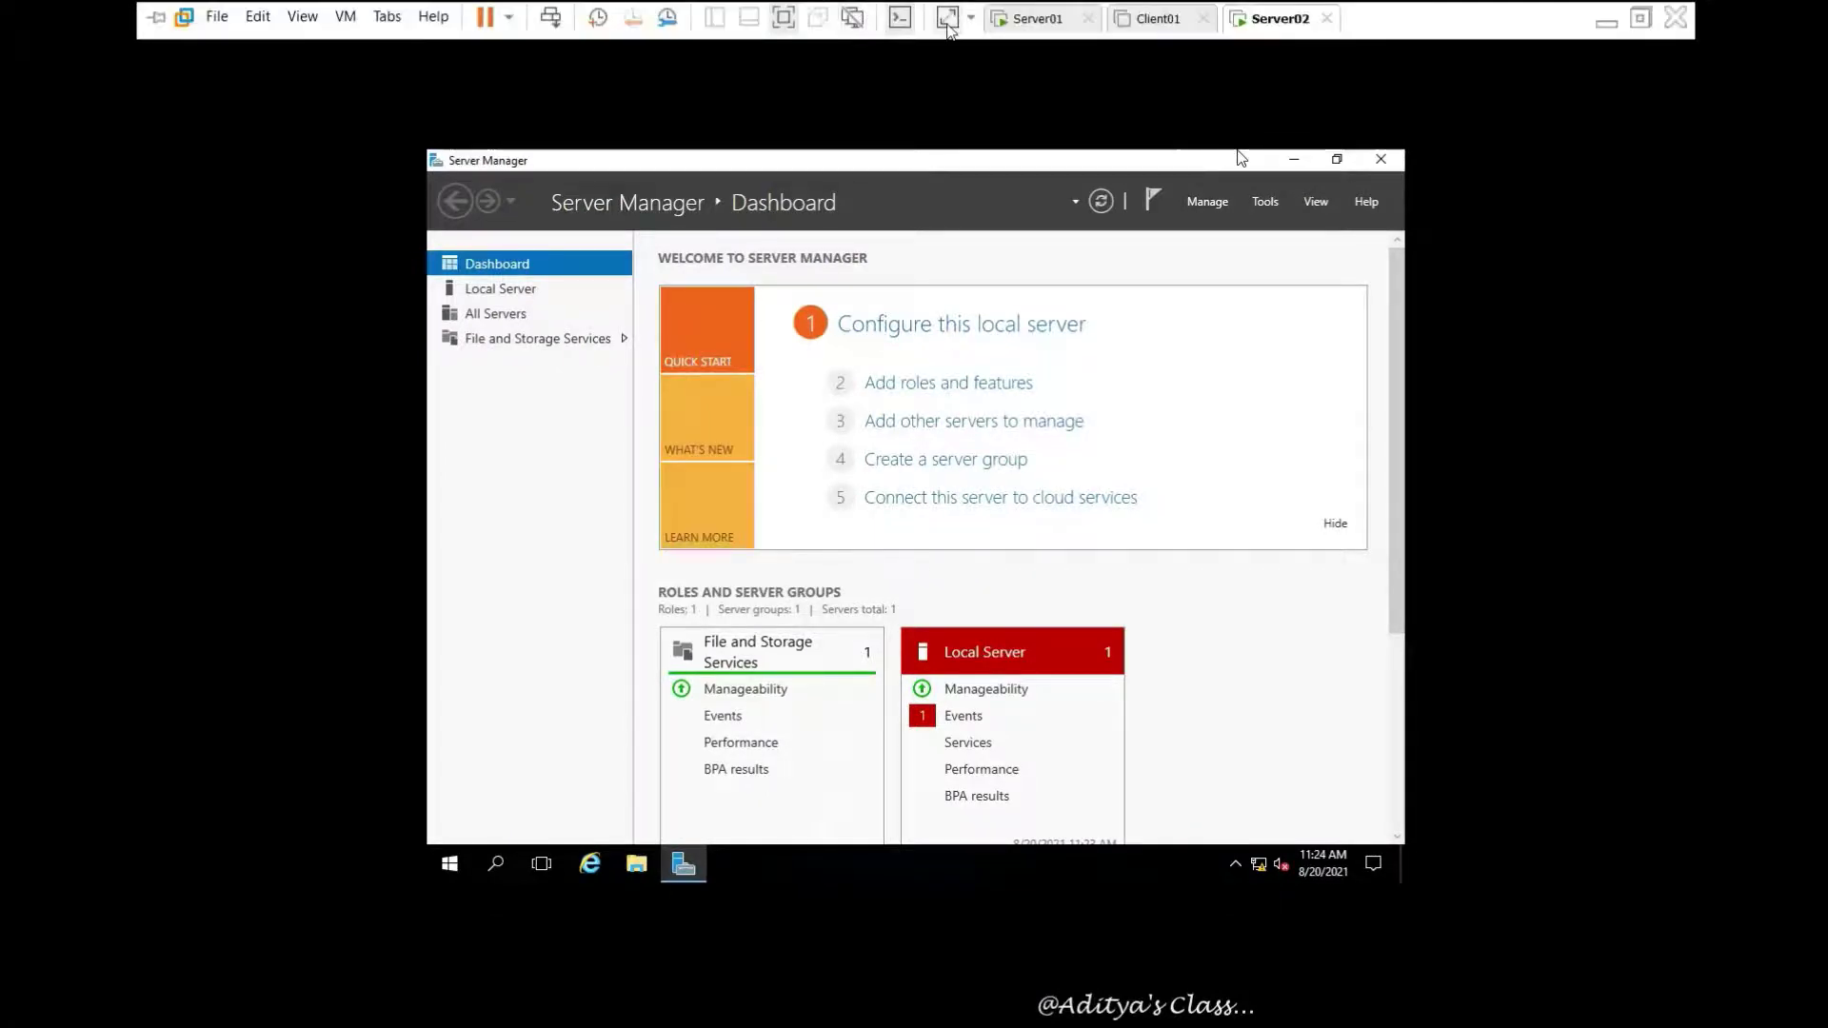
Mount the VMware Tools disc in Server02 and launch its installer from This PC
left_click(918, 12)
left_click(1626, 19)
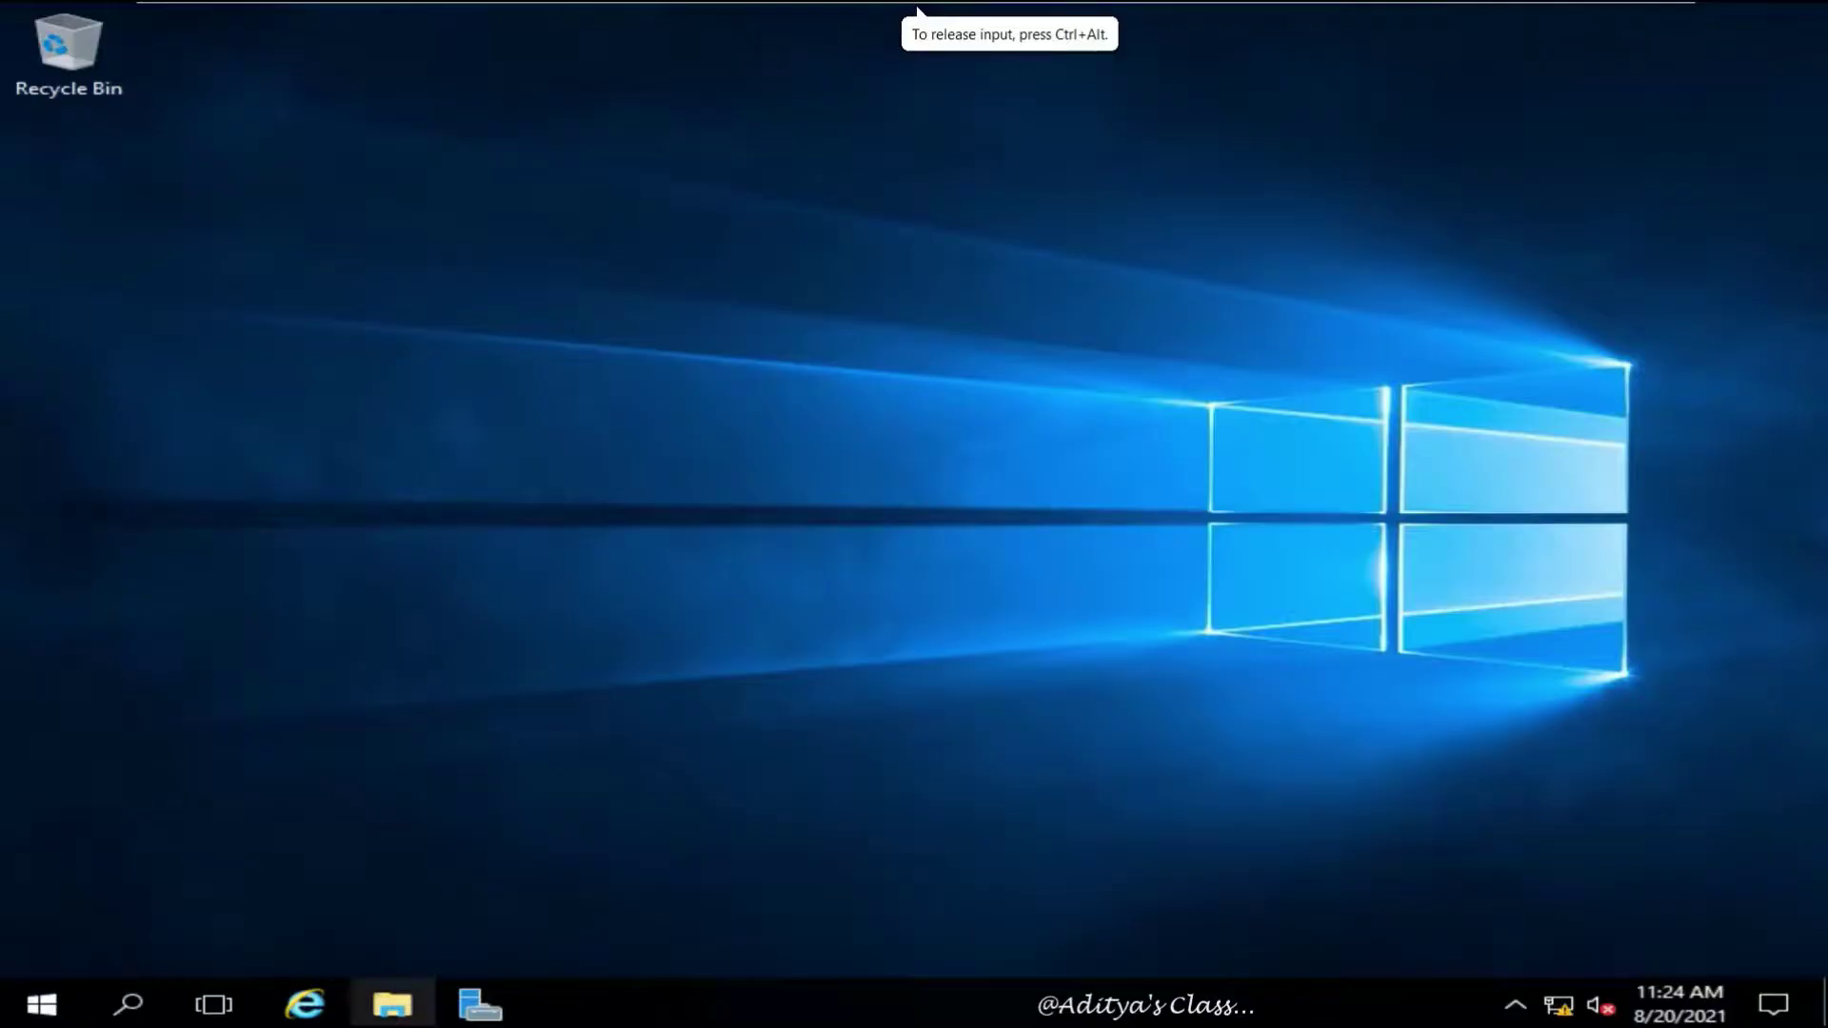
left_click(392, 1004)
left_click(348, 428)
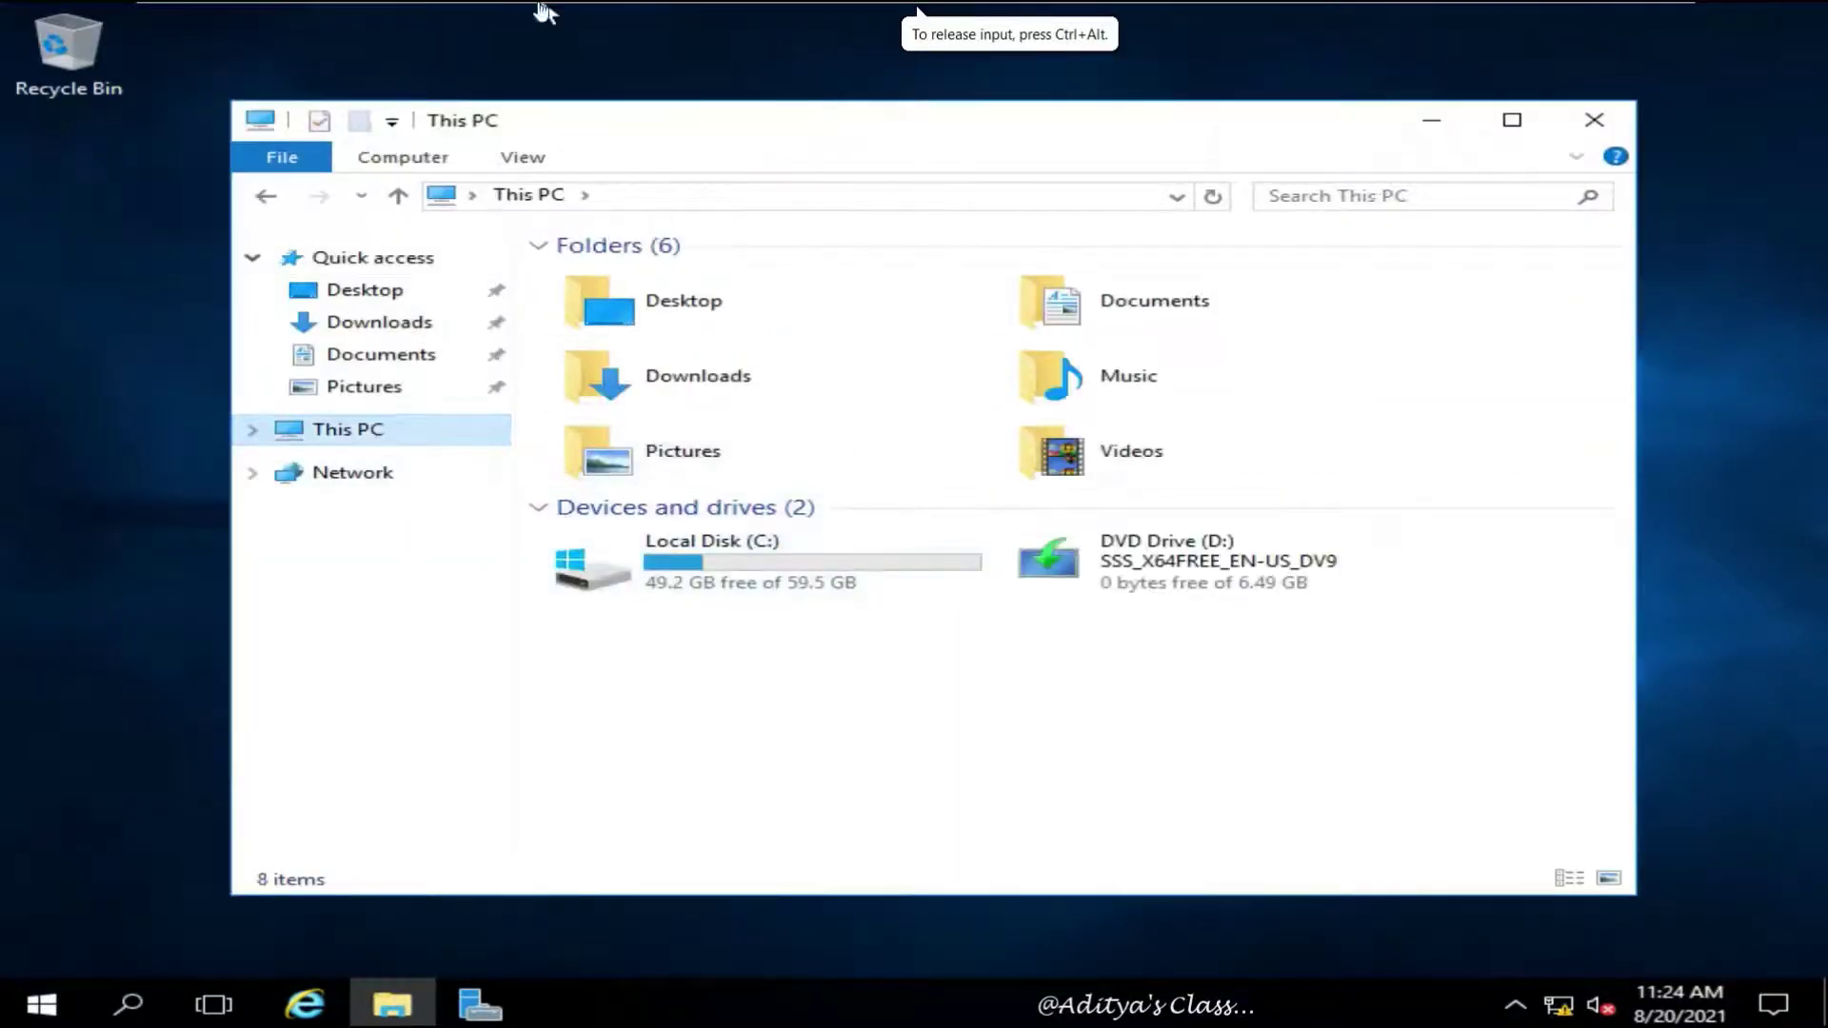
mouse_move(543, 8)
left_click(344, 16)
left_click(433, 259)
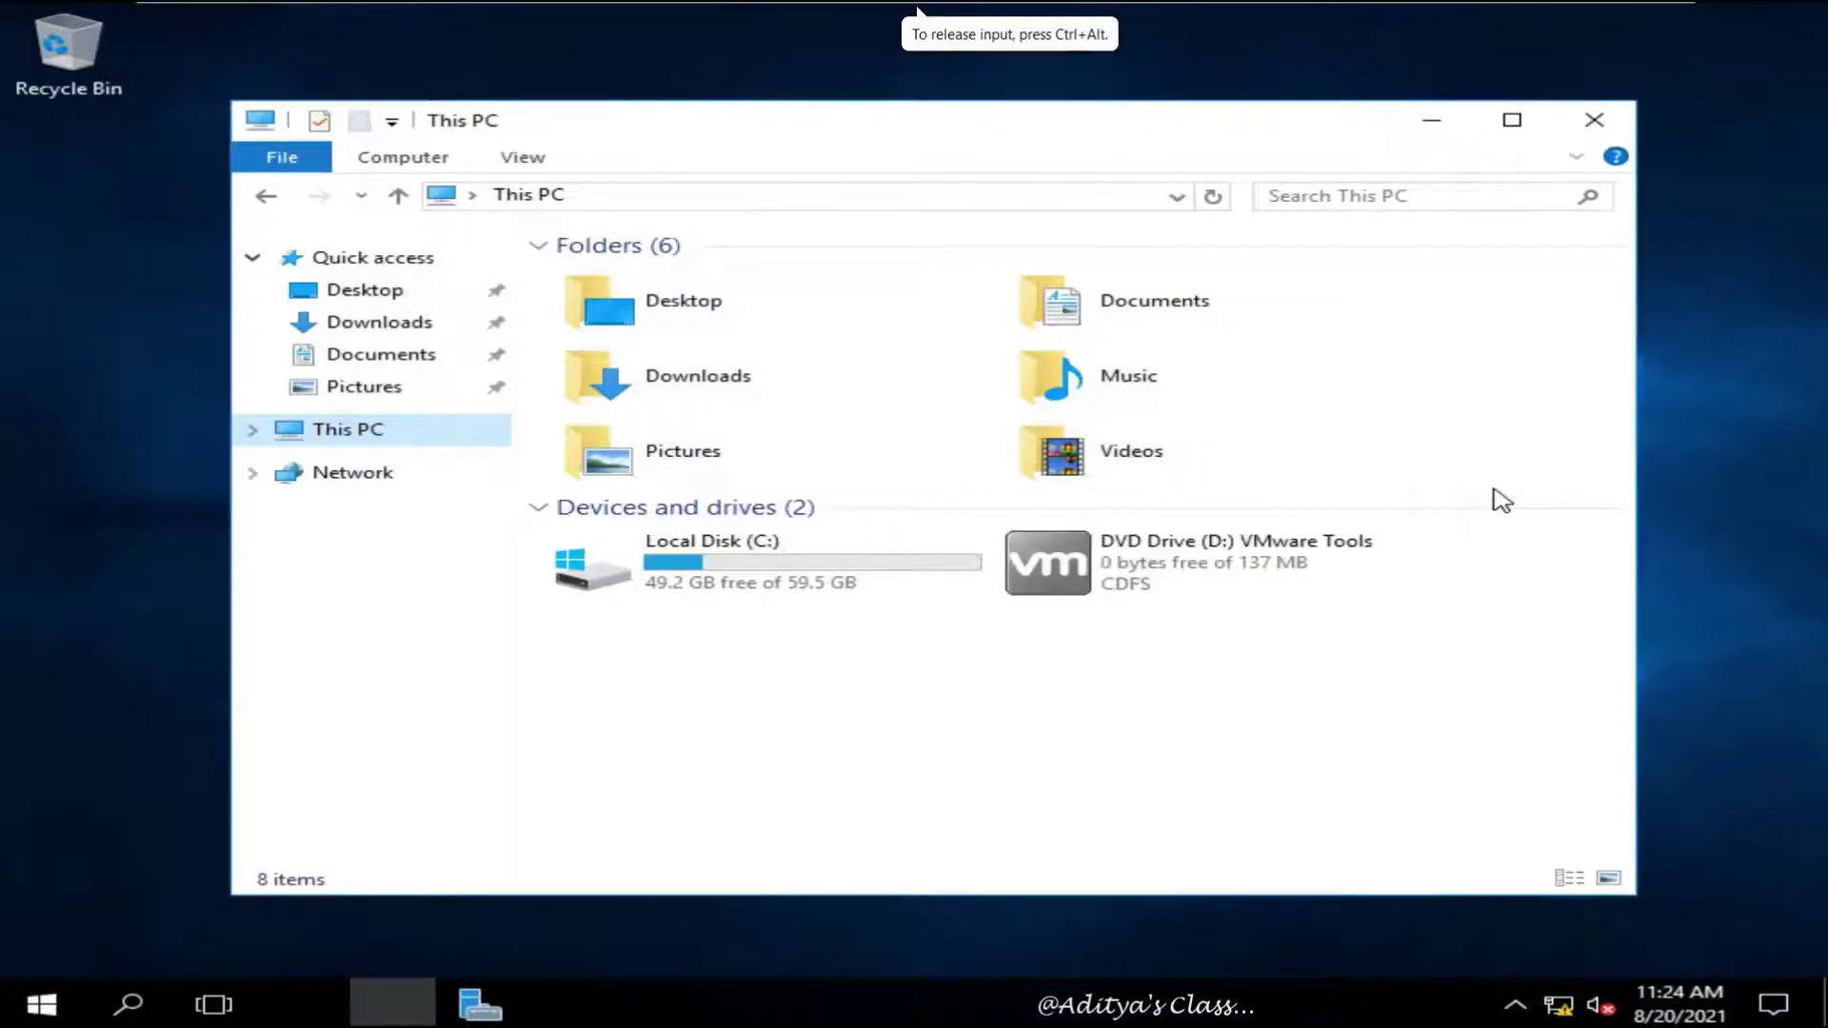
double_click(1118, 563)
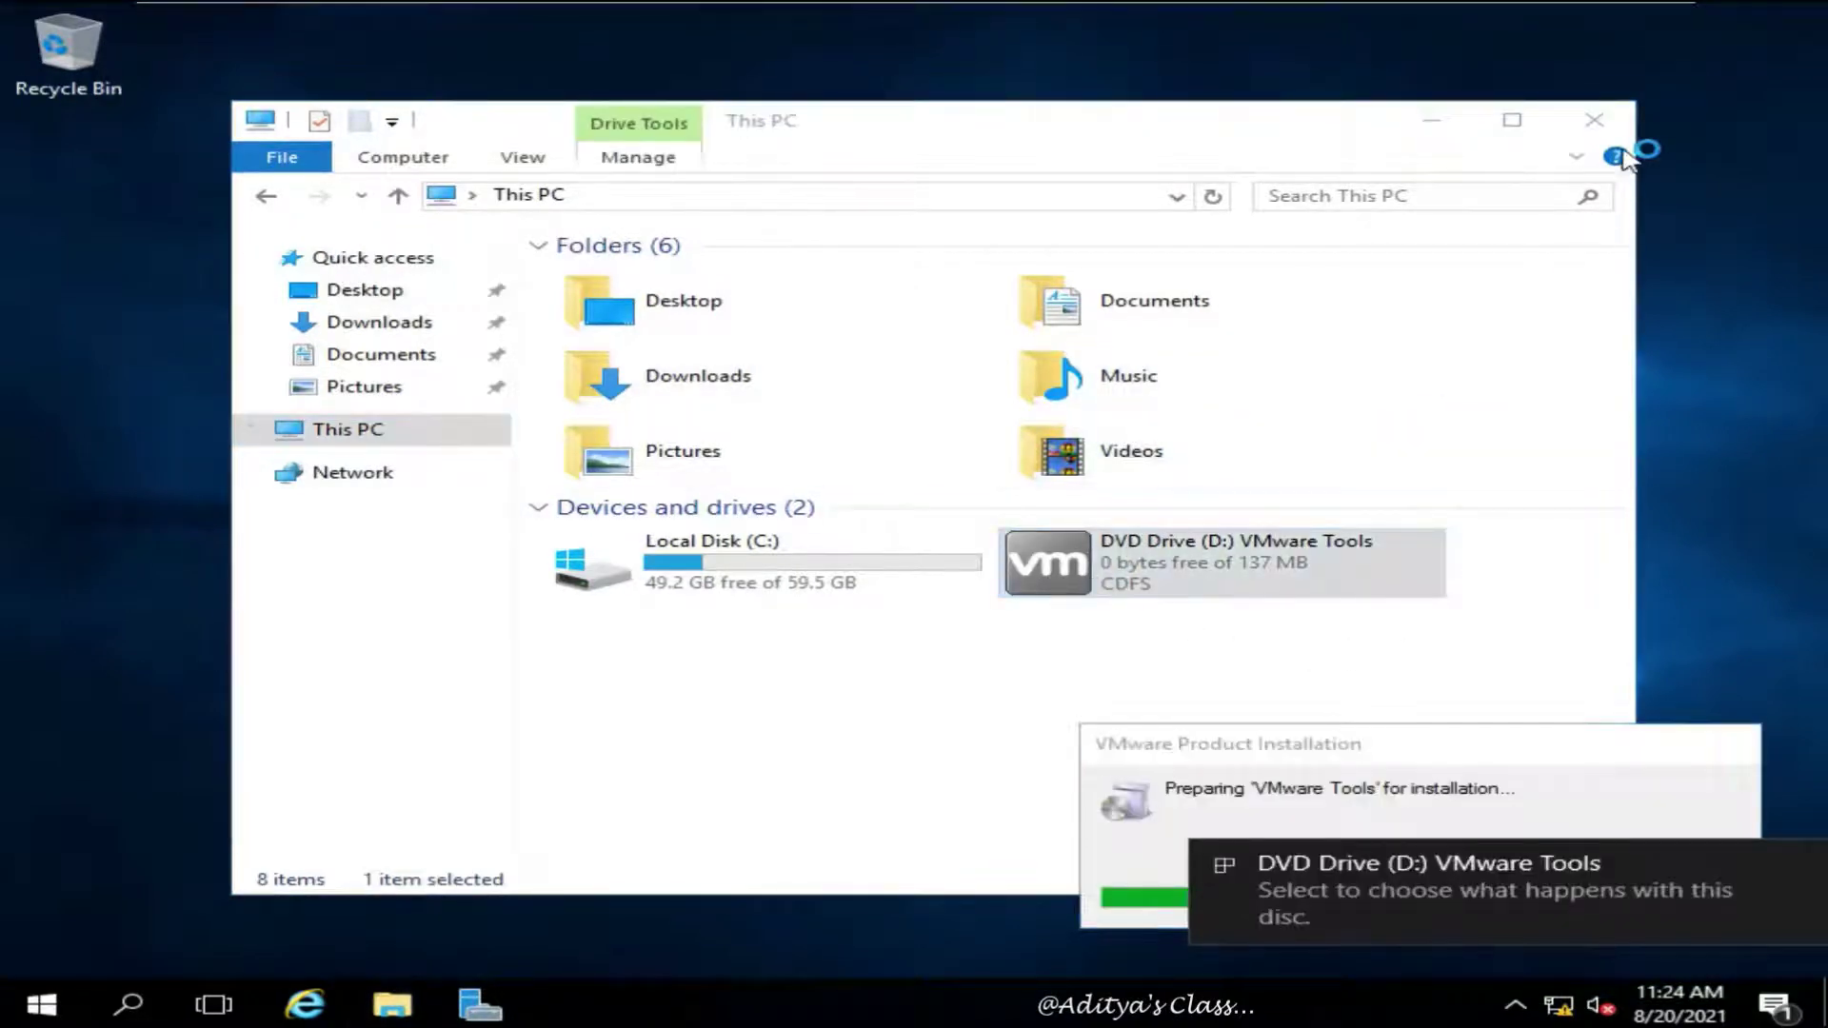
left_click(1609, 119)
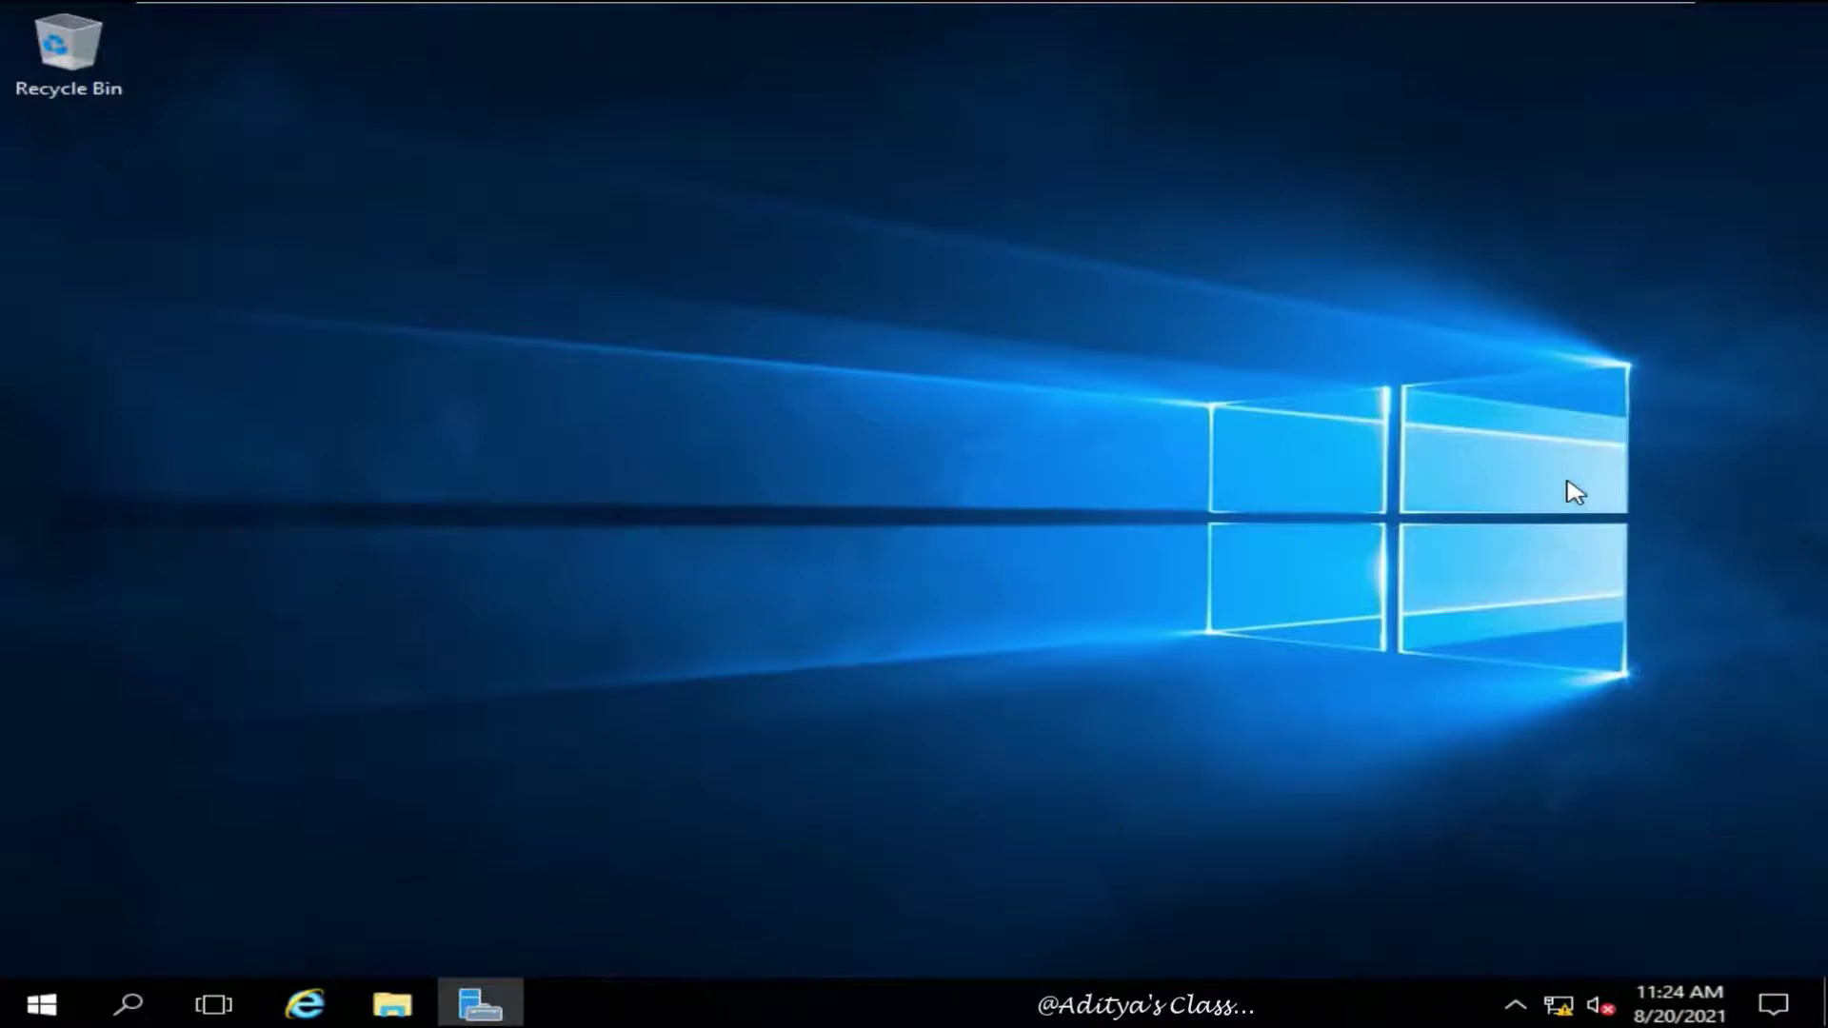
Run VMware Tools setup with the default type and decline the restart
left_click(1104, 714)
left_click(1113, 712)
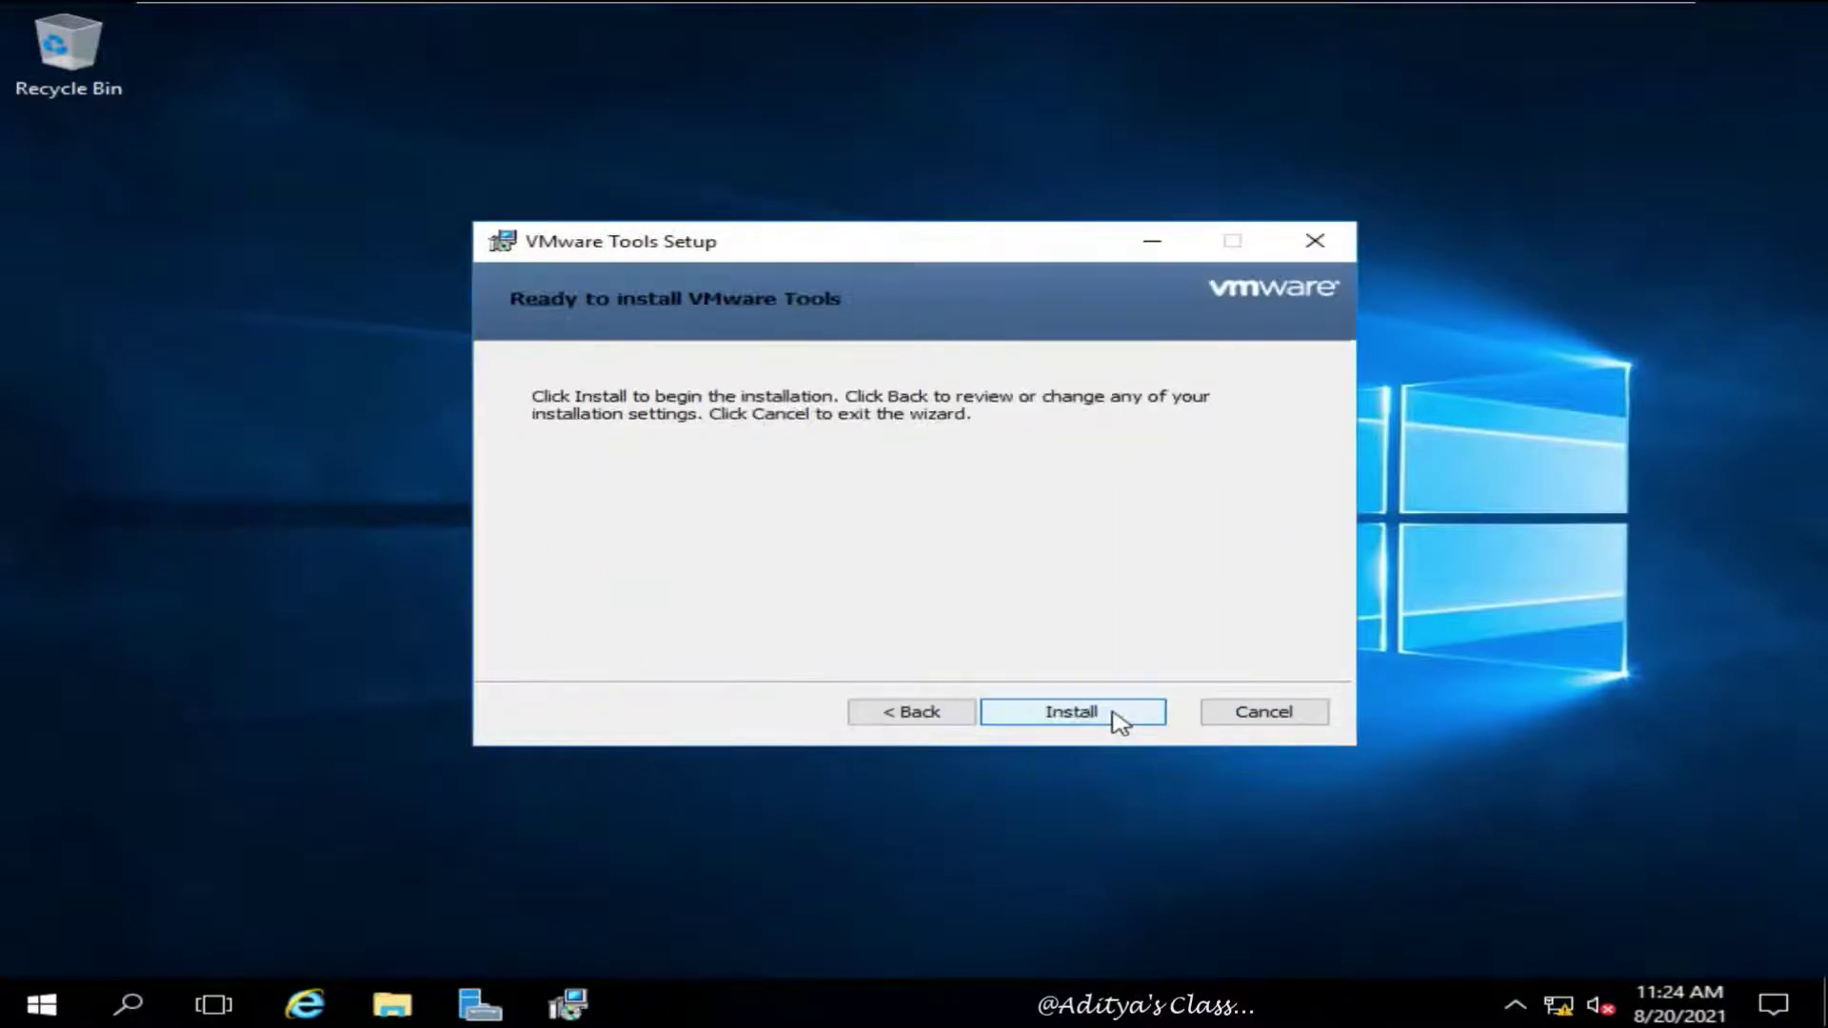
left_click(1114, 716)
mouse_move(895, 10)
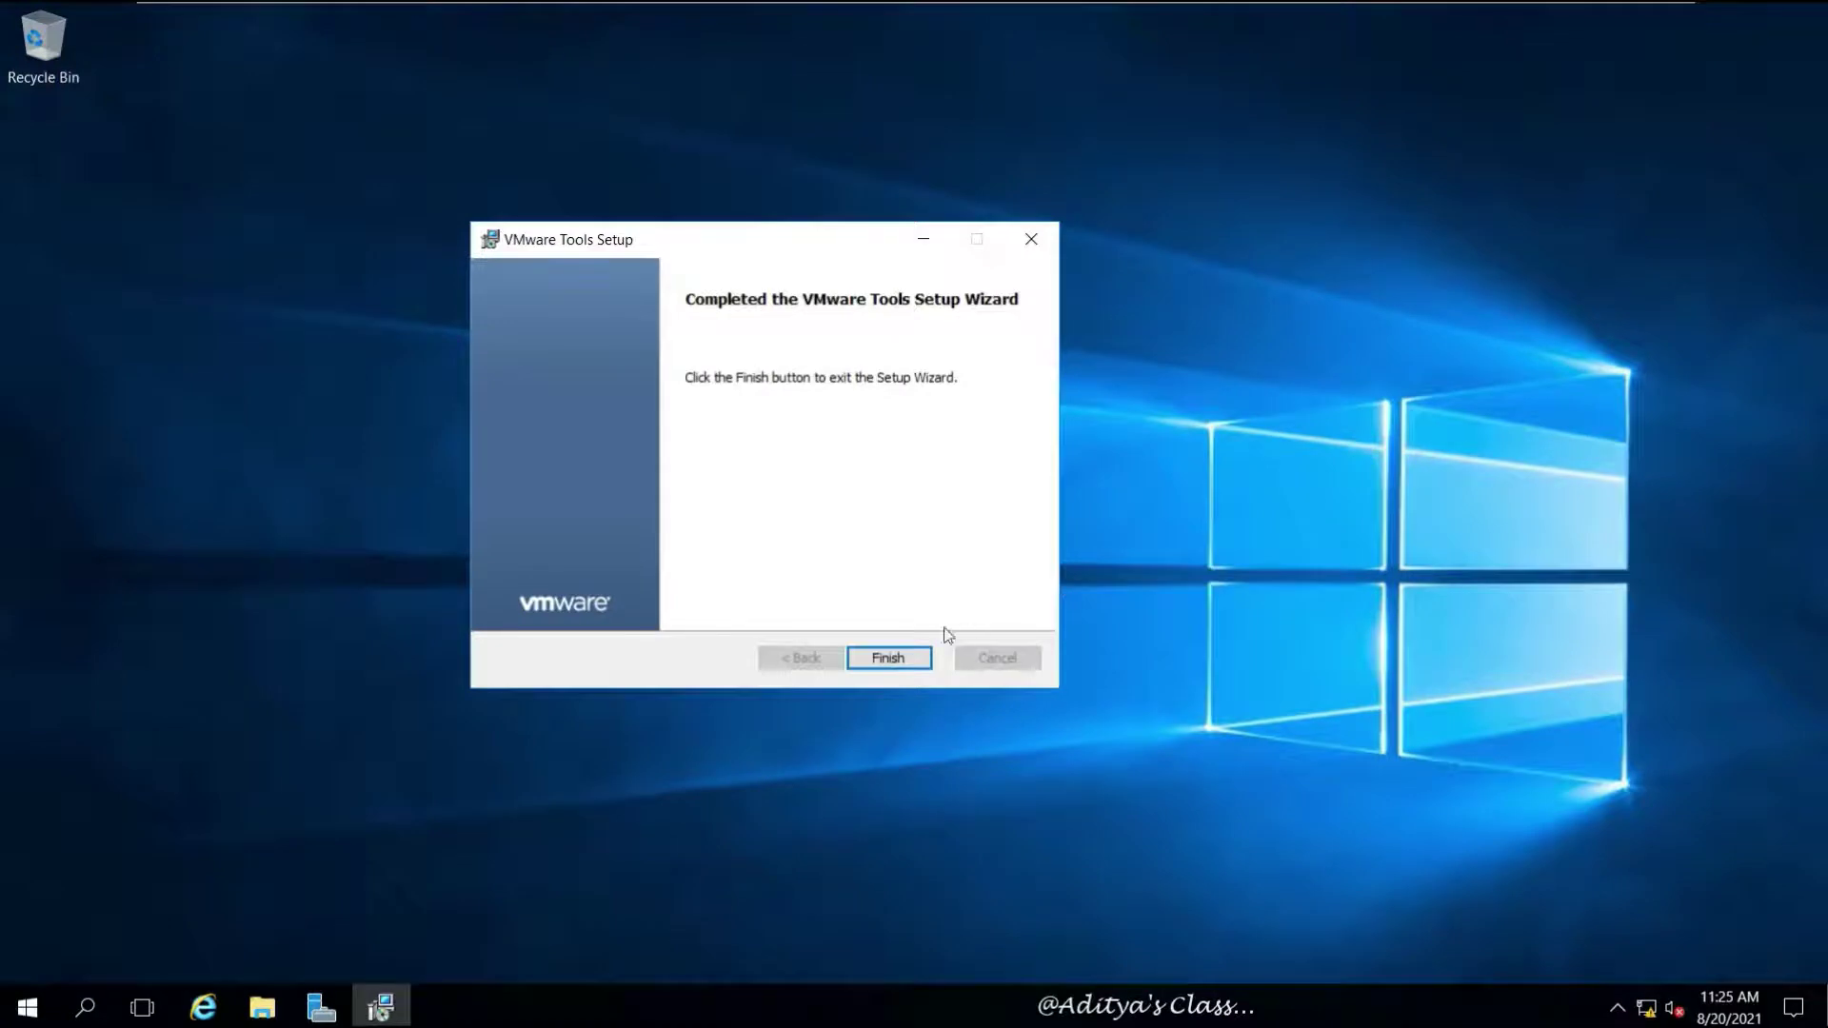
left_click(890, 657)
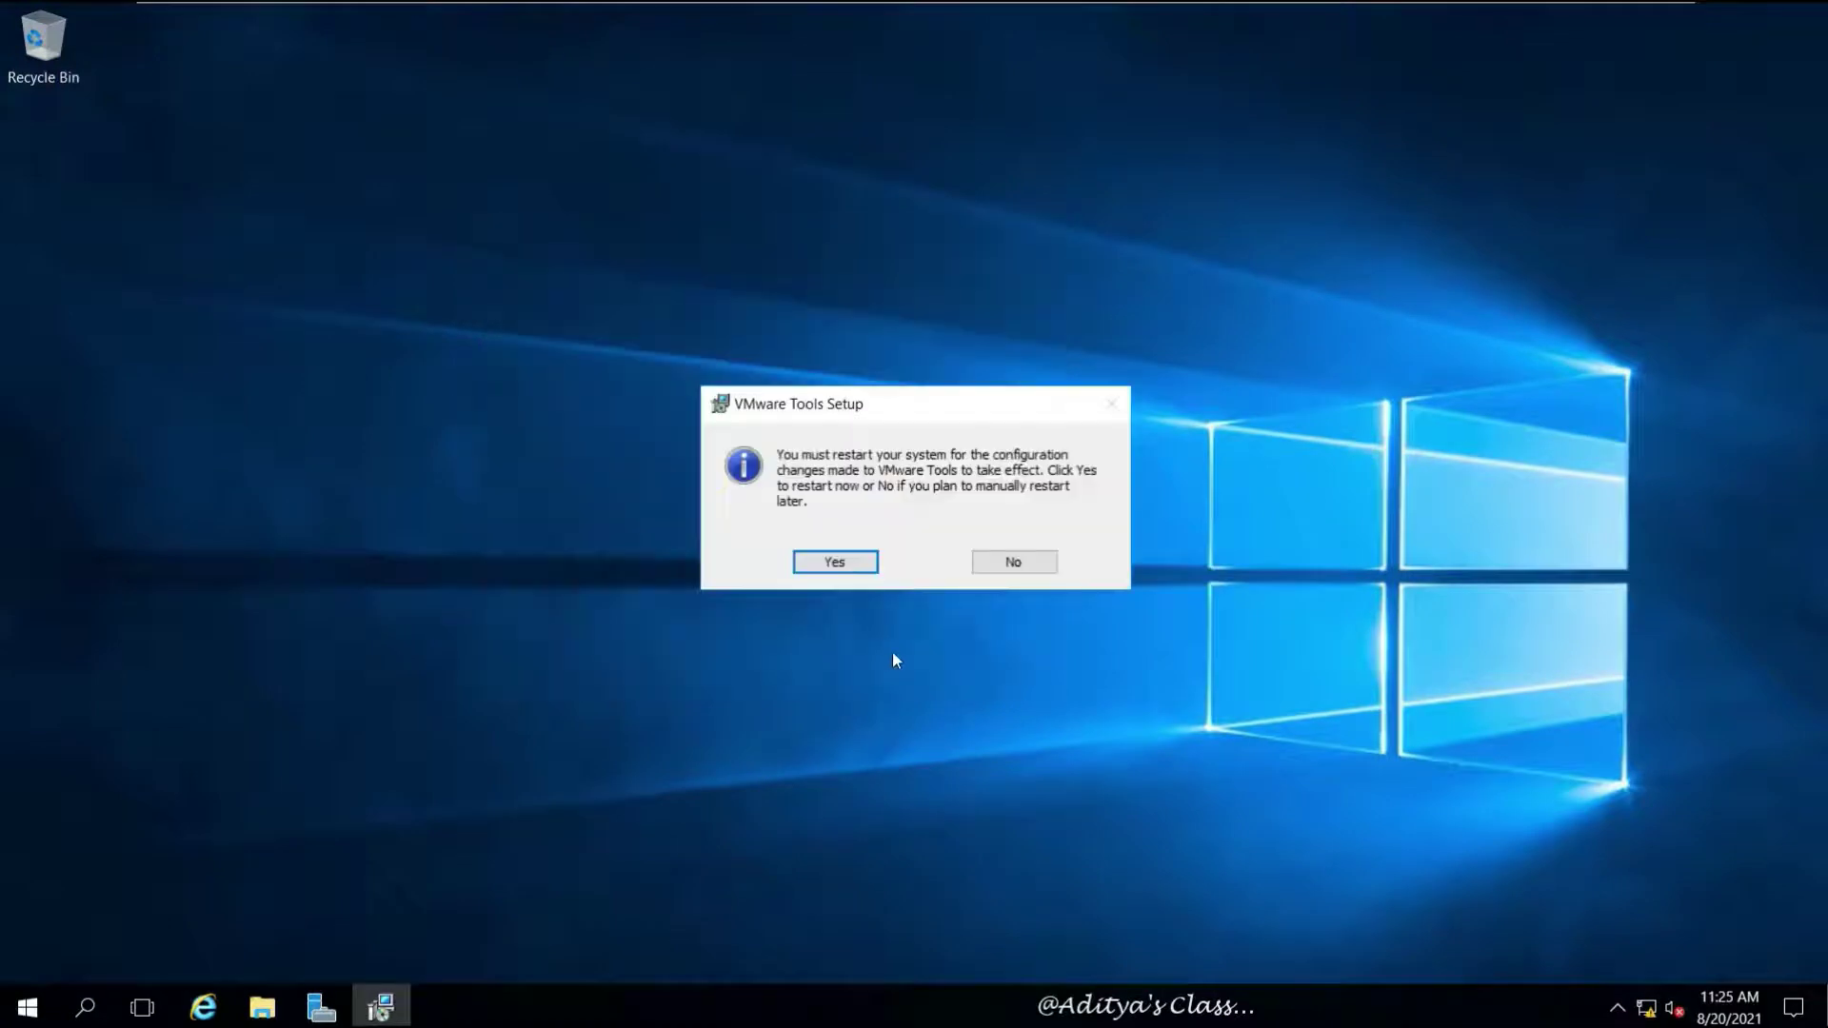
left_click(1012, 560)
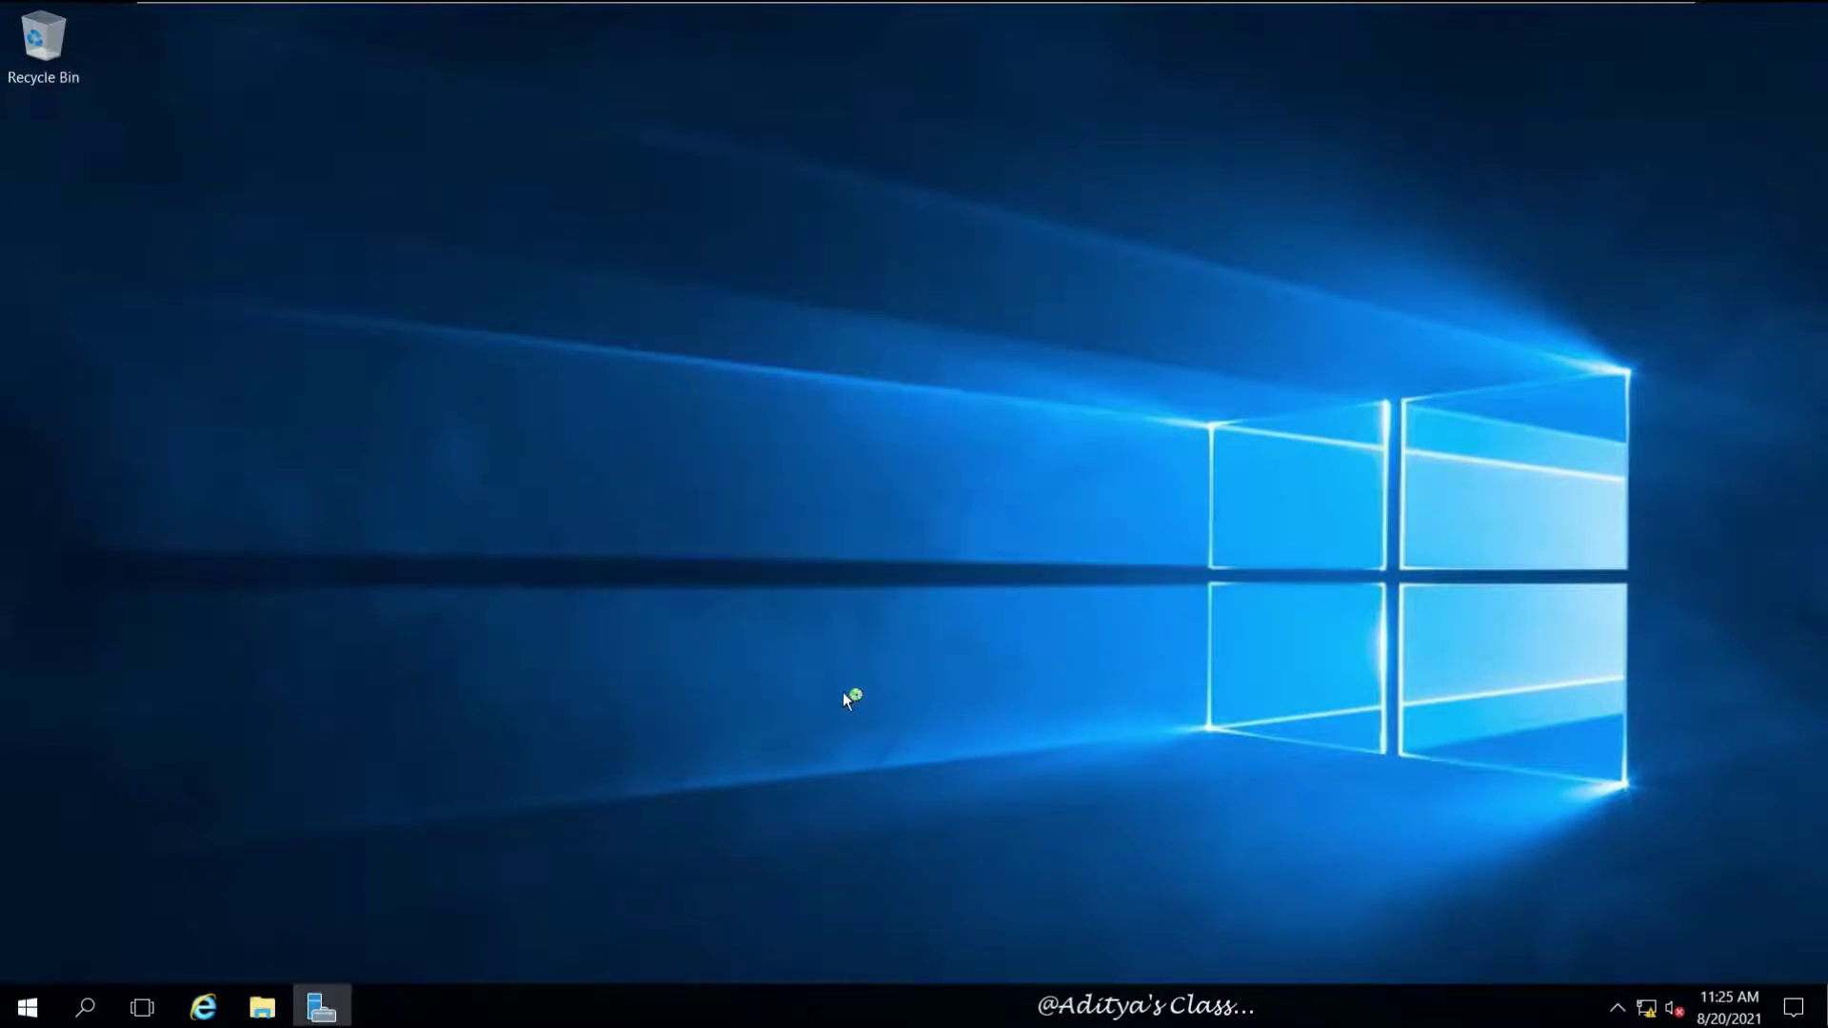
Change the computer name to Server02 in System Properties and choose Restart Later
left_click(331, 1015)
left_click(113, 177)
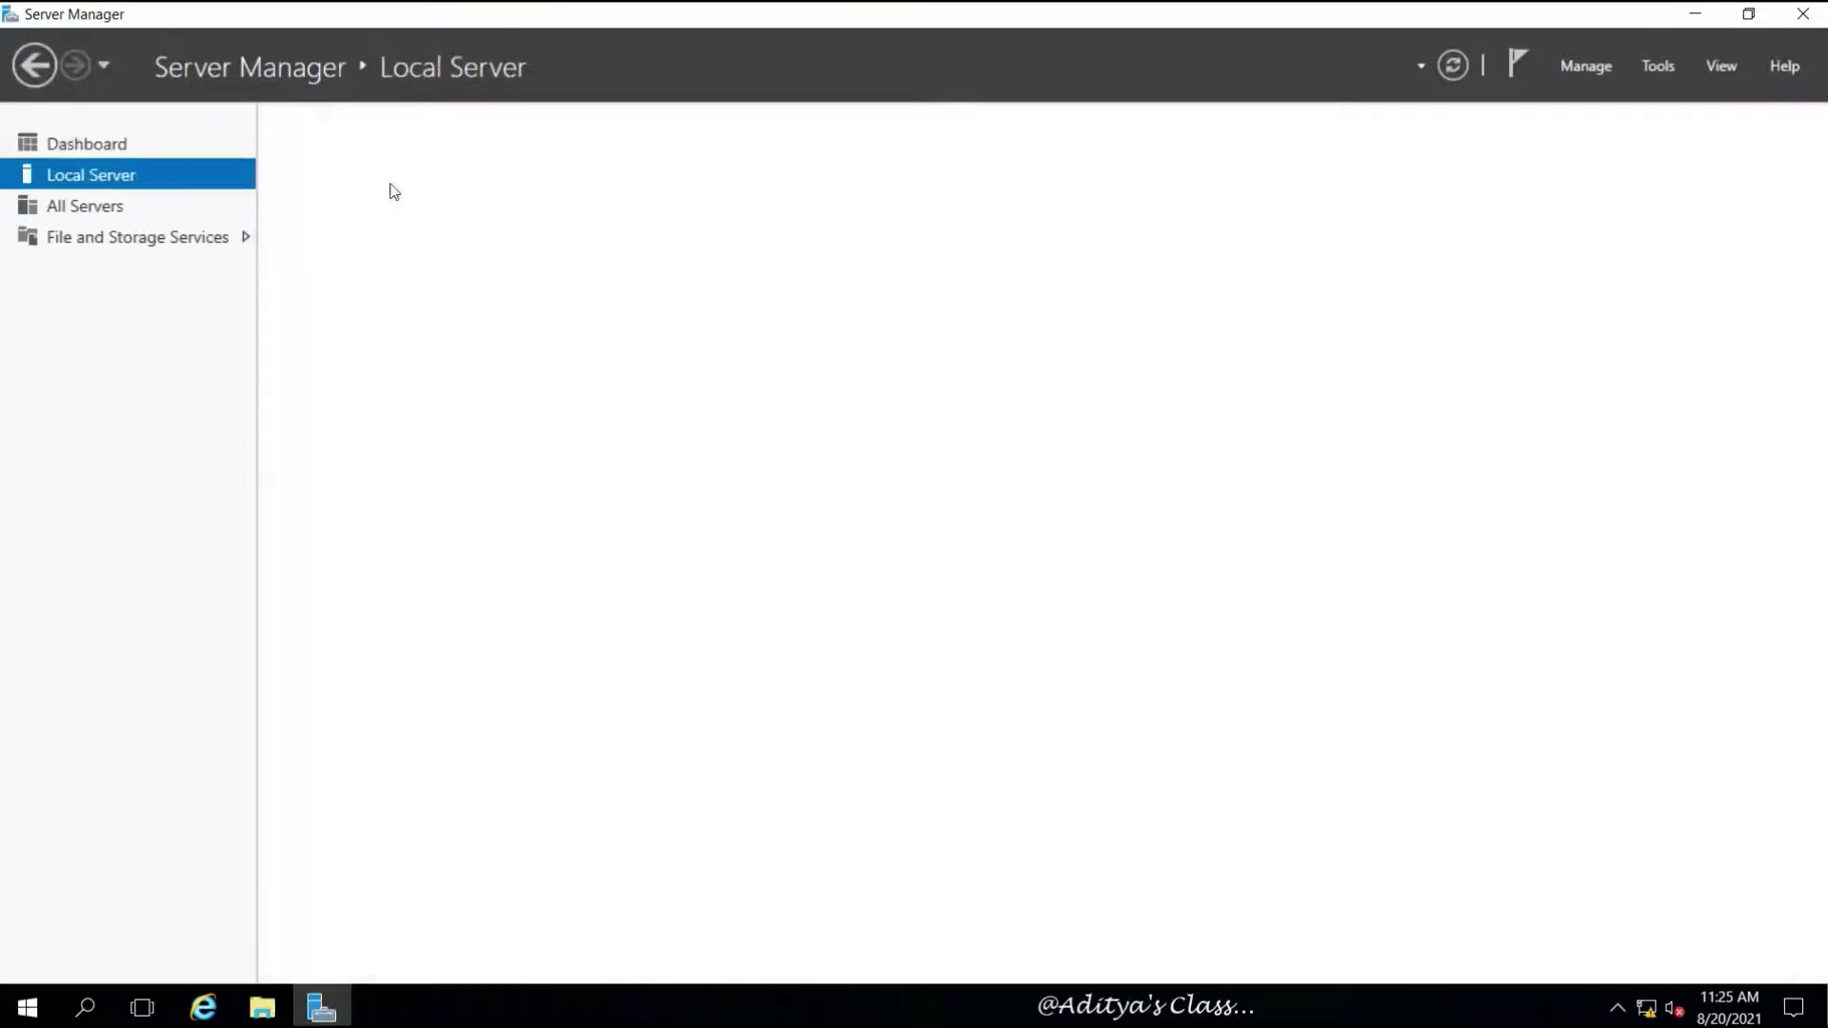
left_click(583, 191)
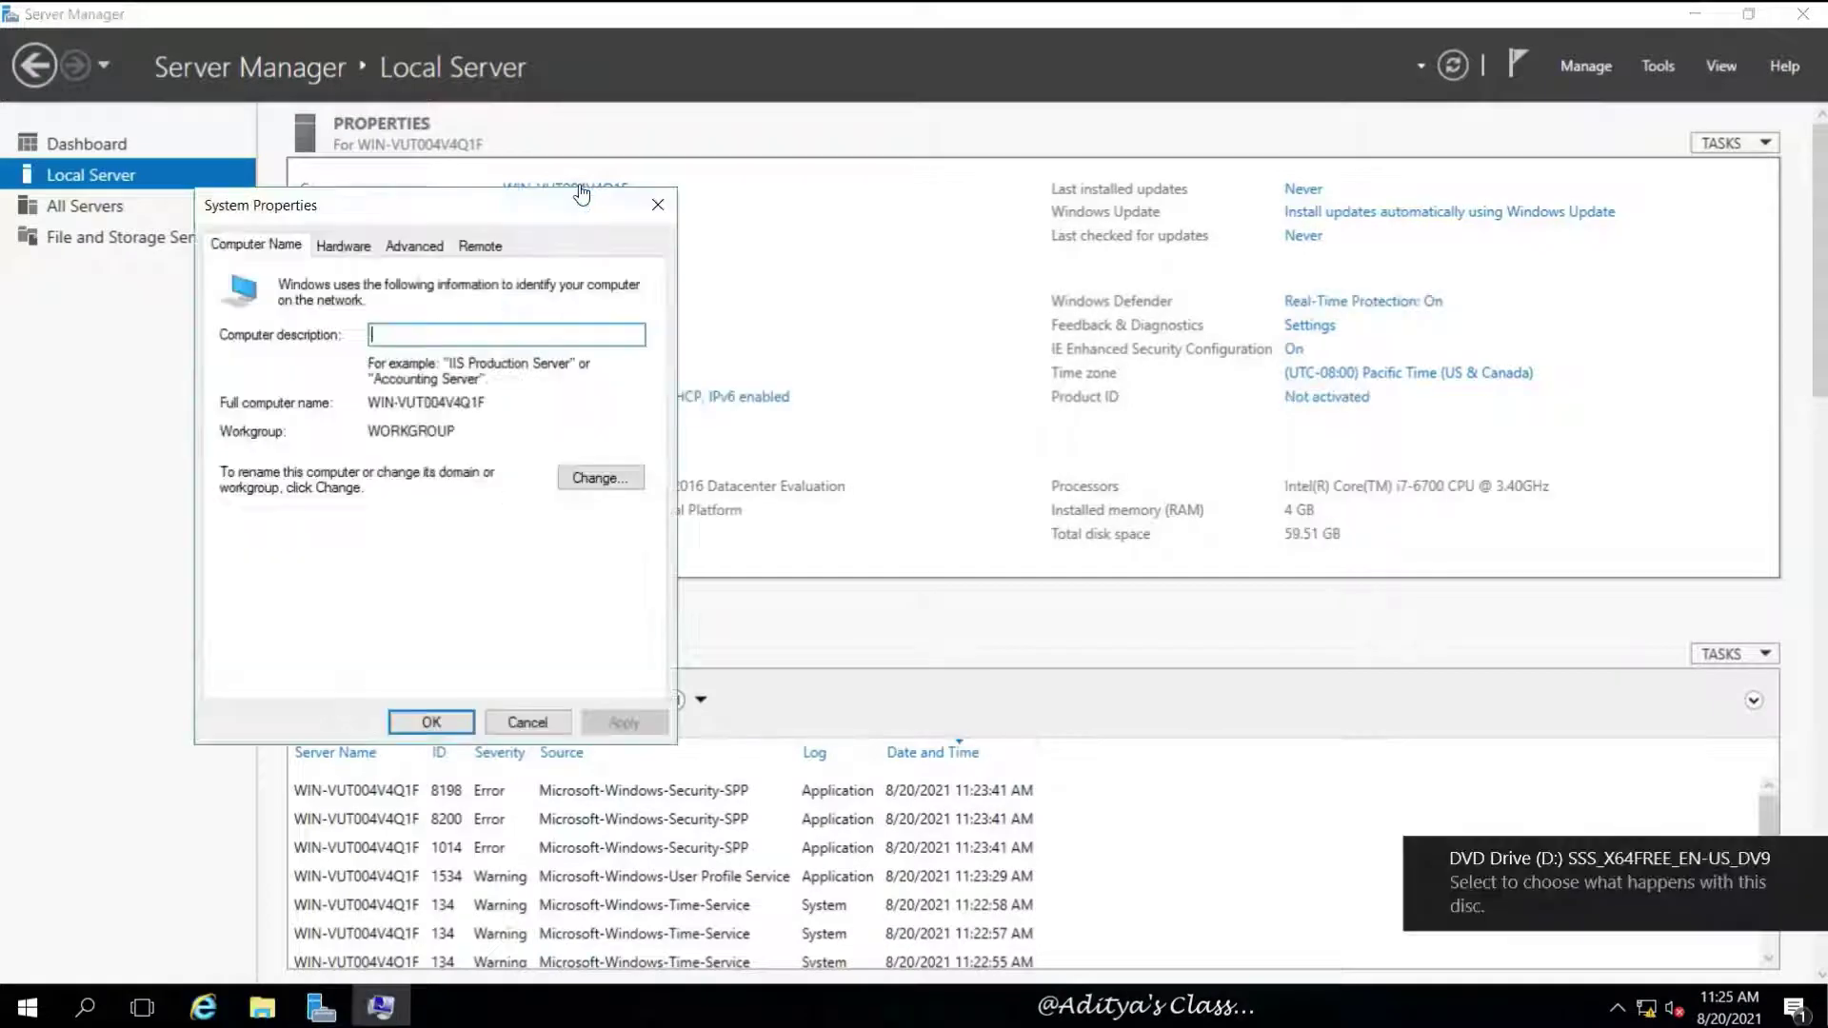
left_click(609, 478)
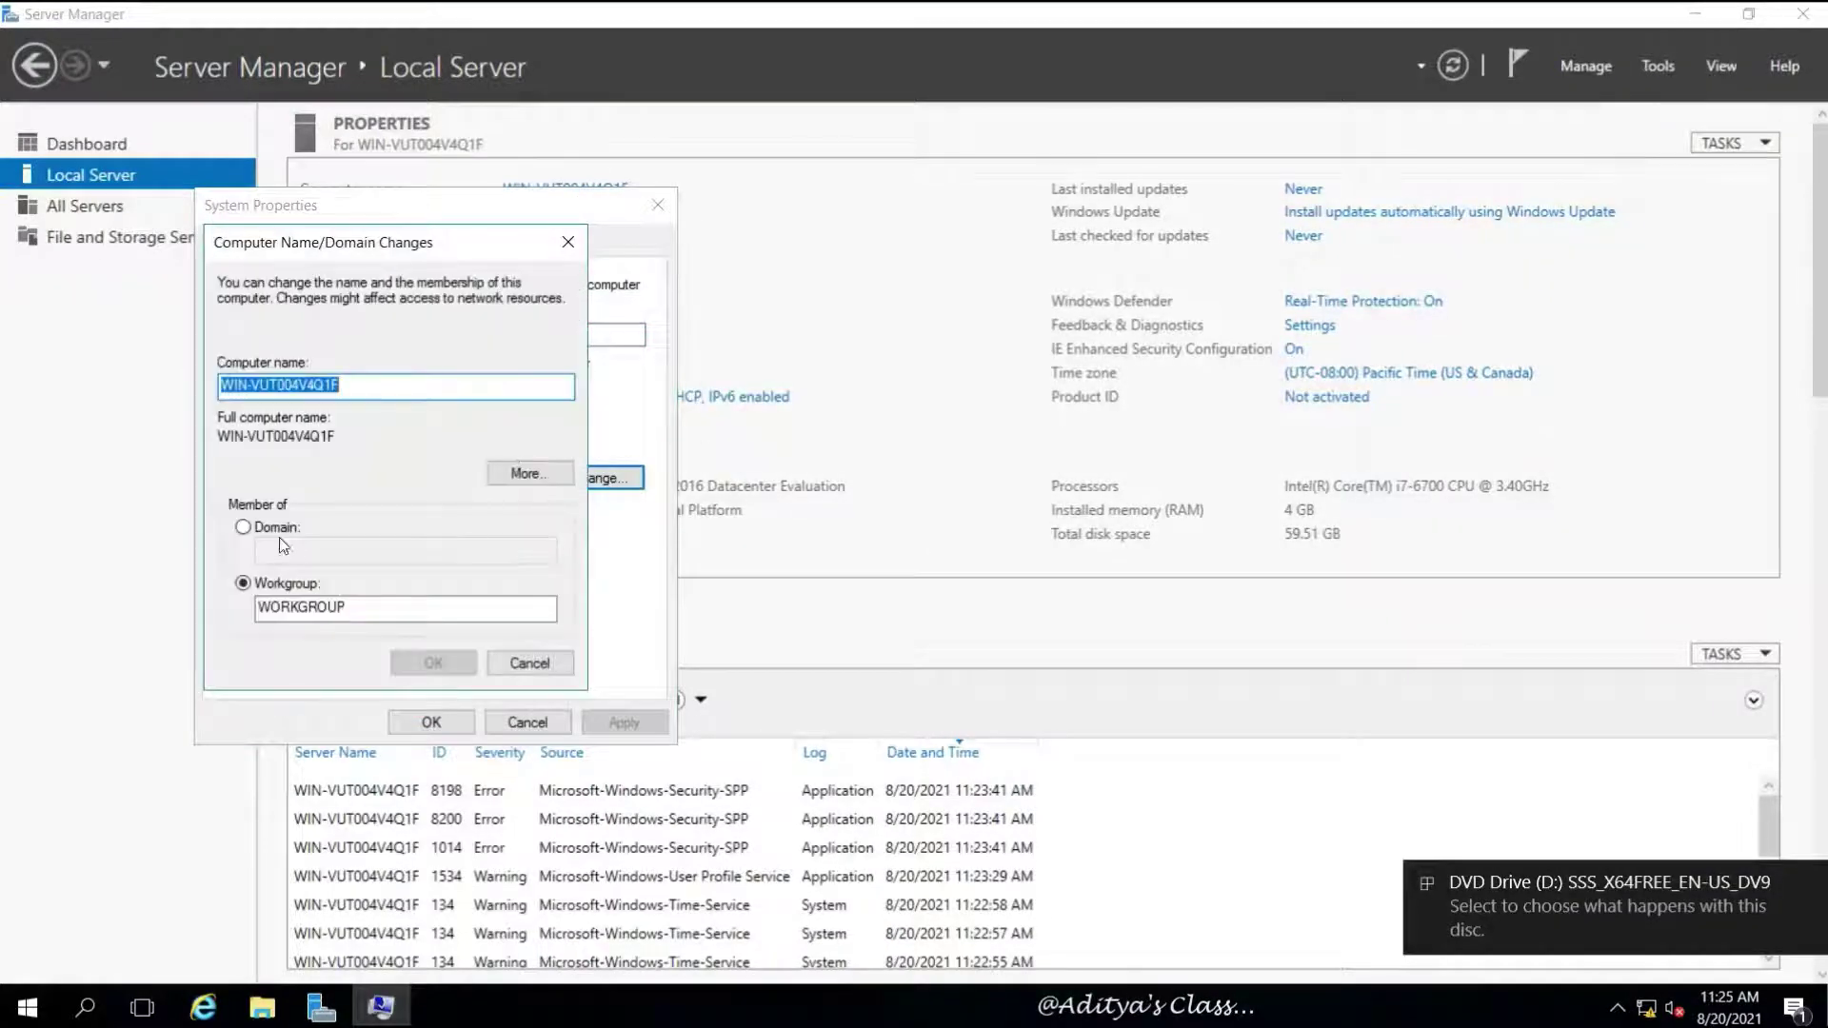
type("Server02")
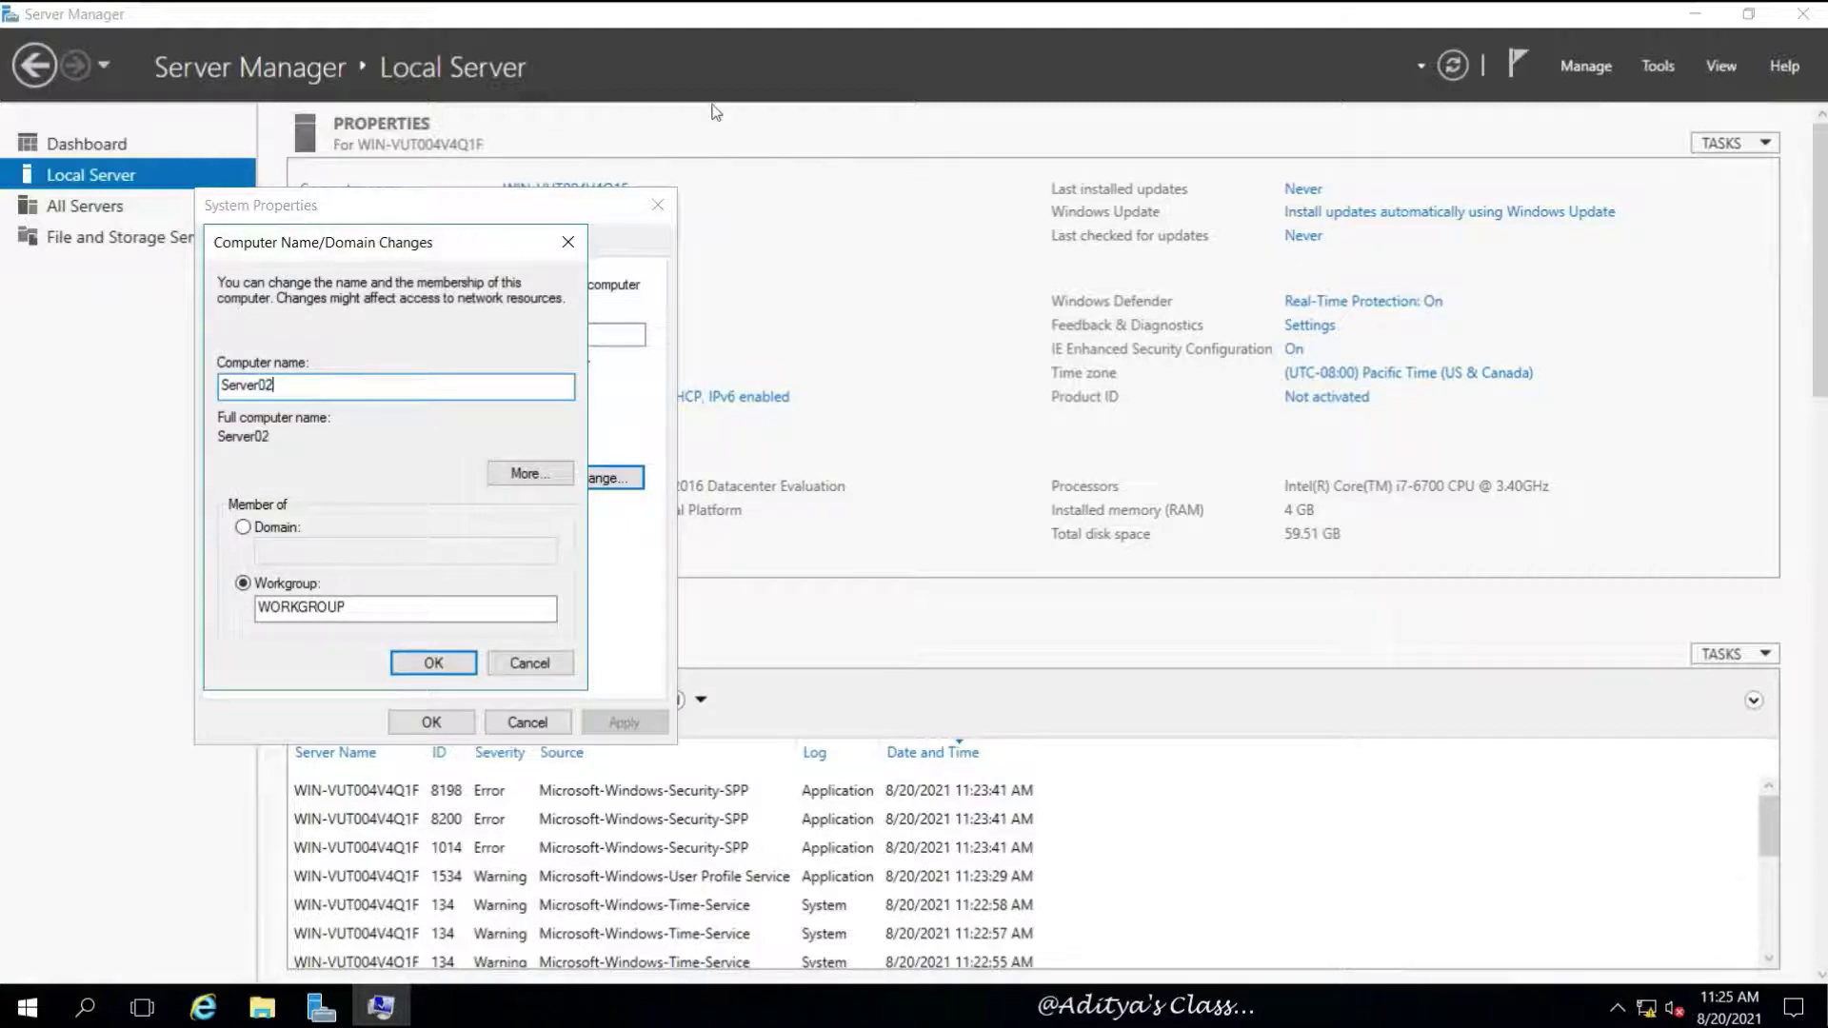
left_click(435, 664)
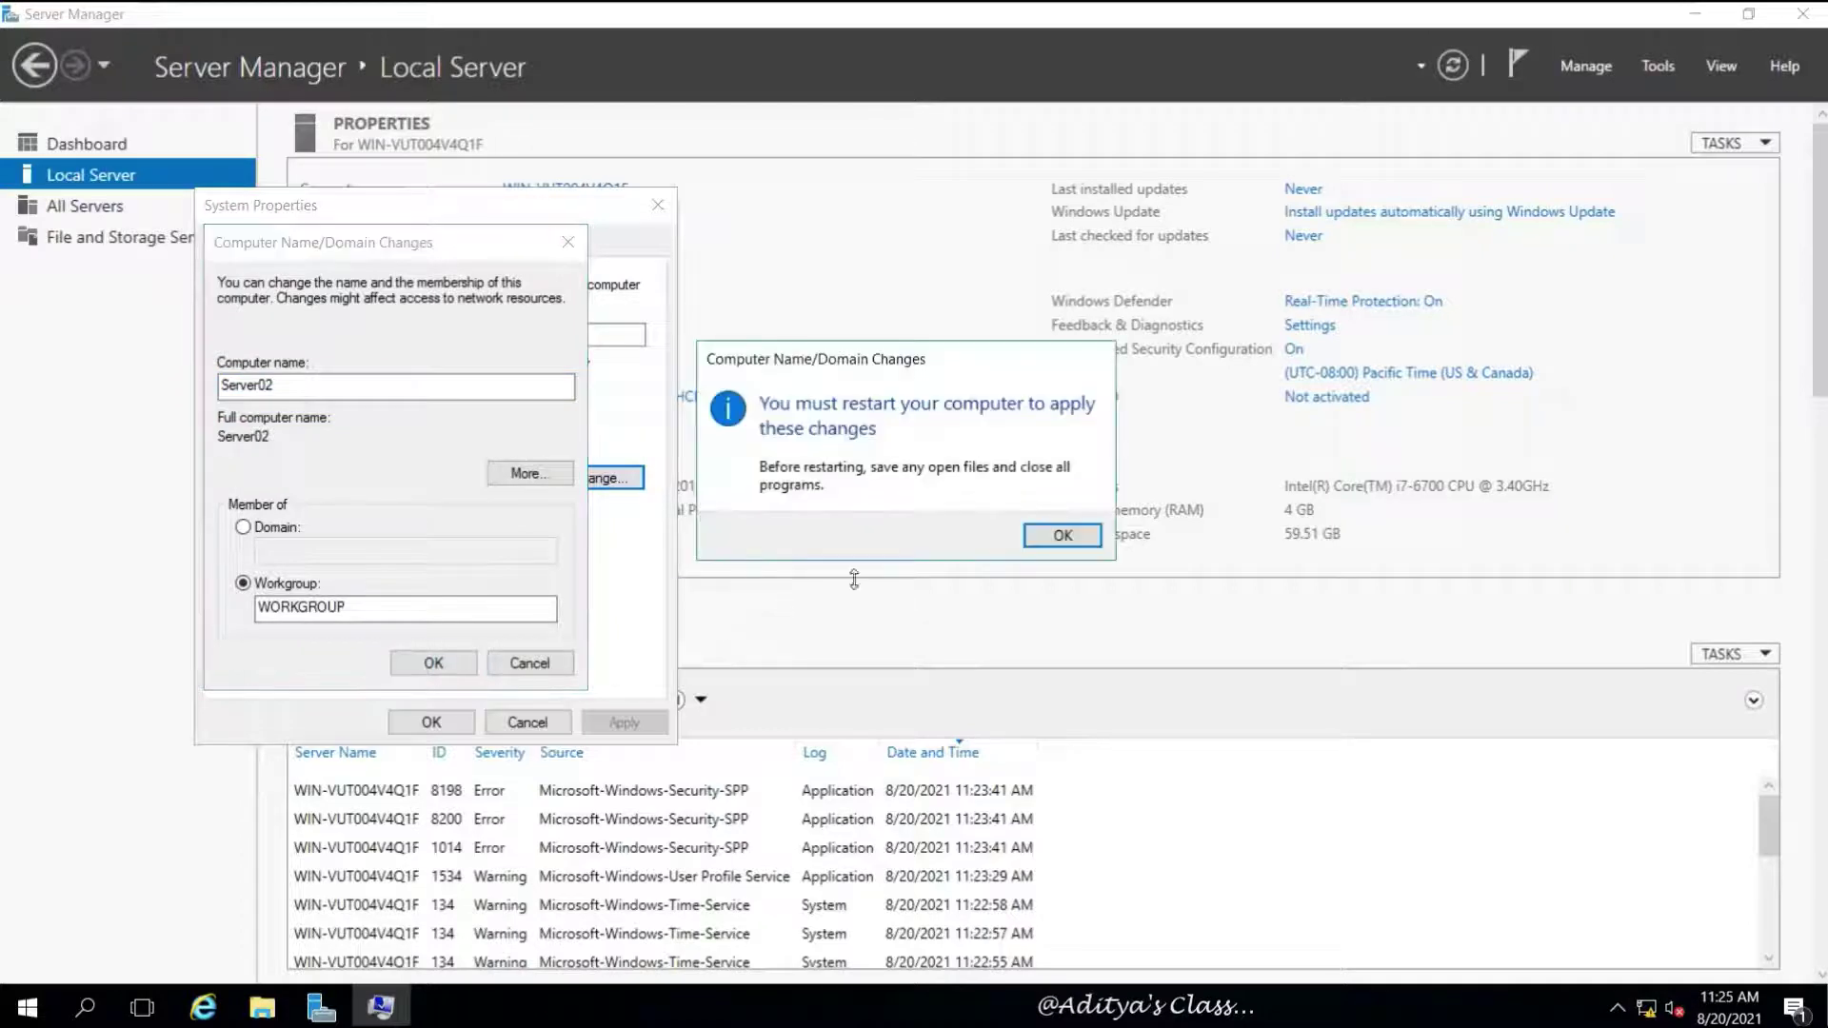
left_click(1047, 530)
left_click(432, 722)
left_click(1042, 526)
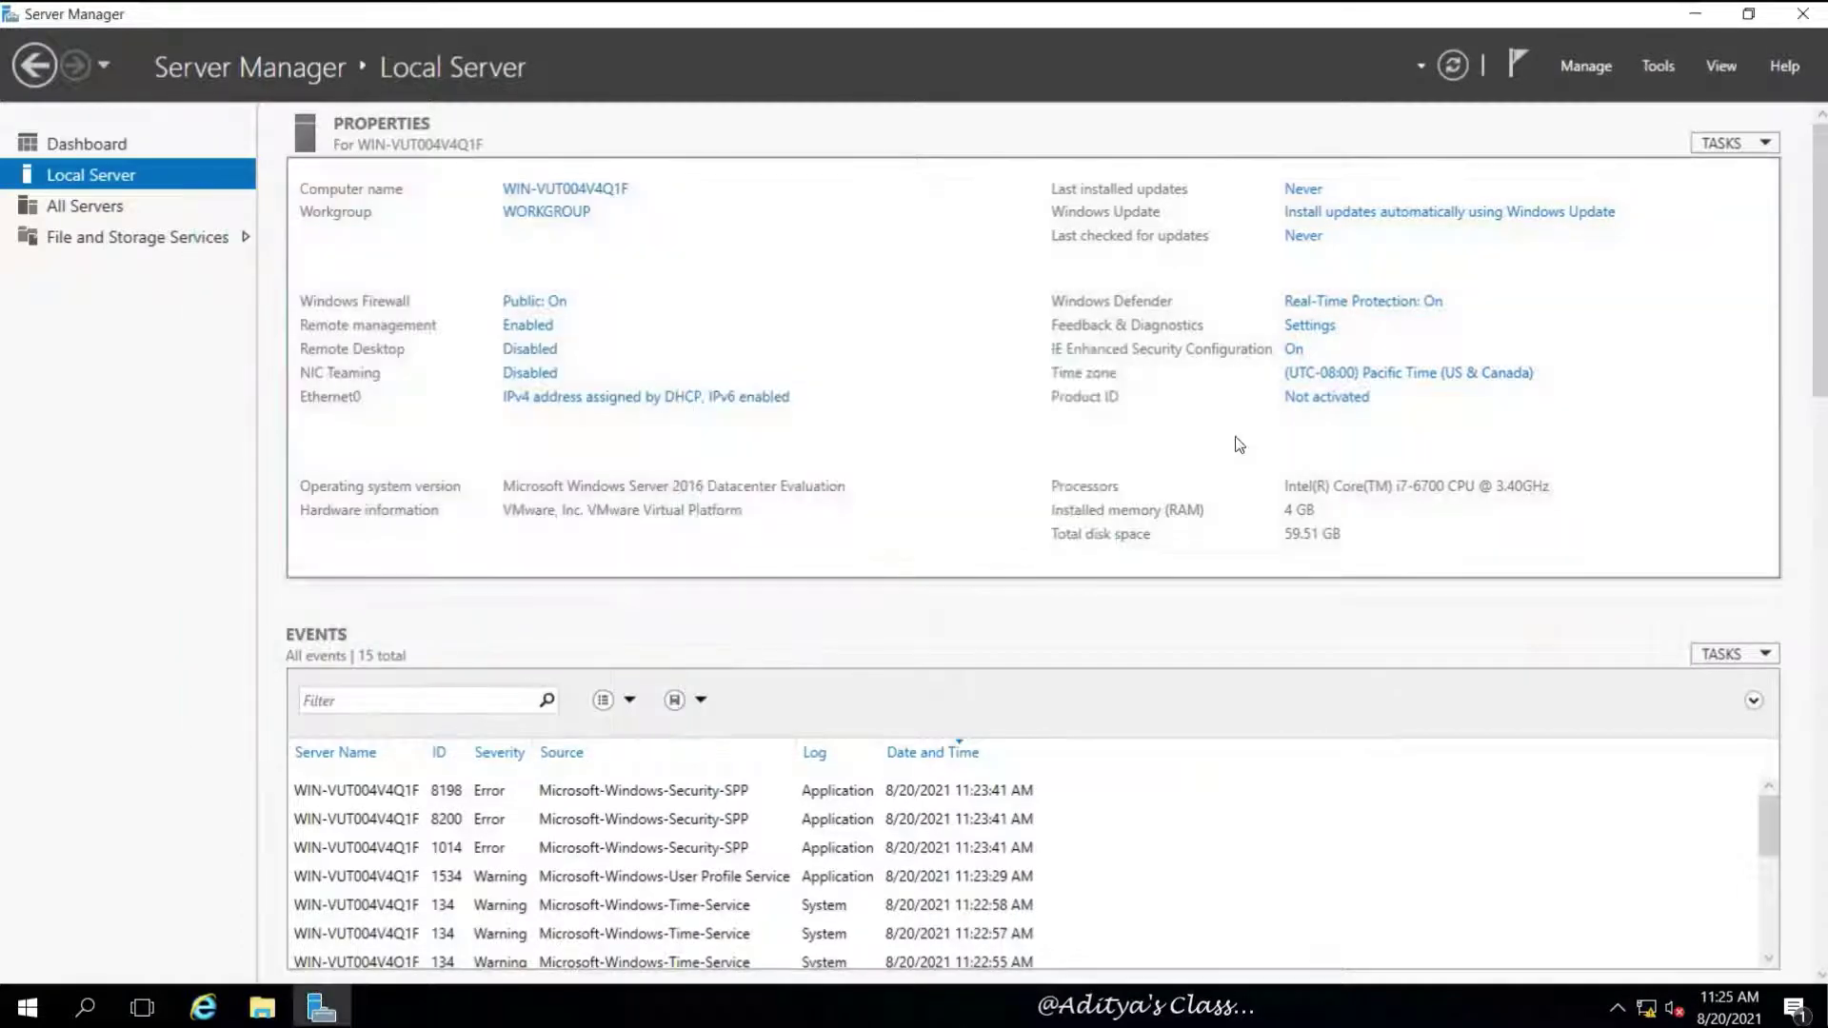
Close Server Manager and shut down the Server02 guest
left_click(1802, 14)
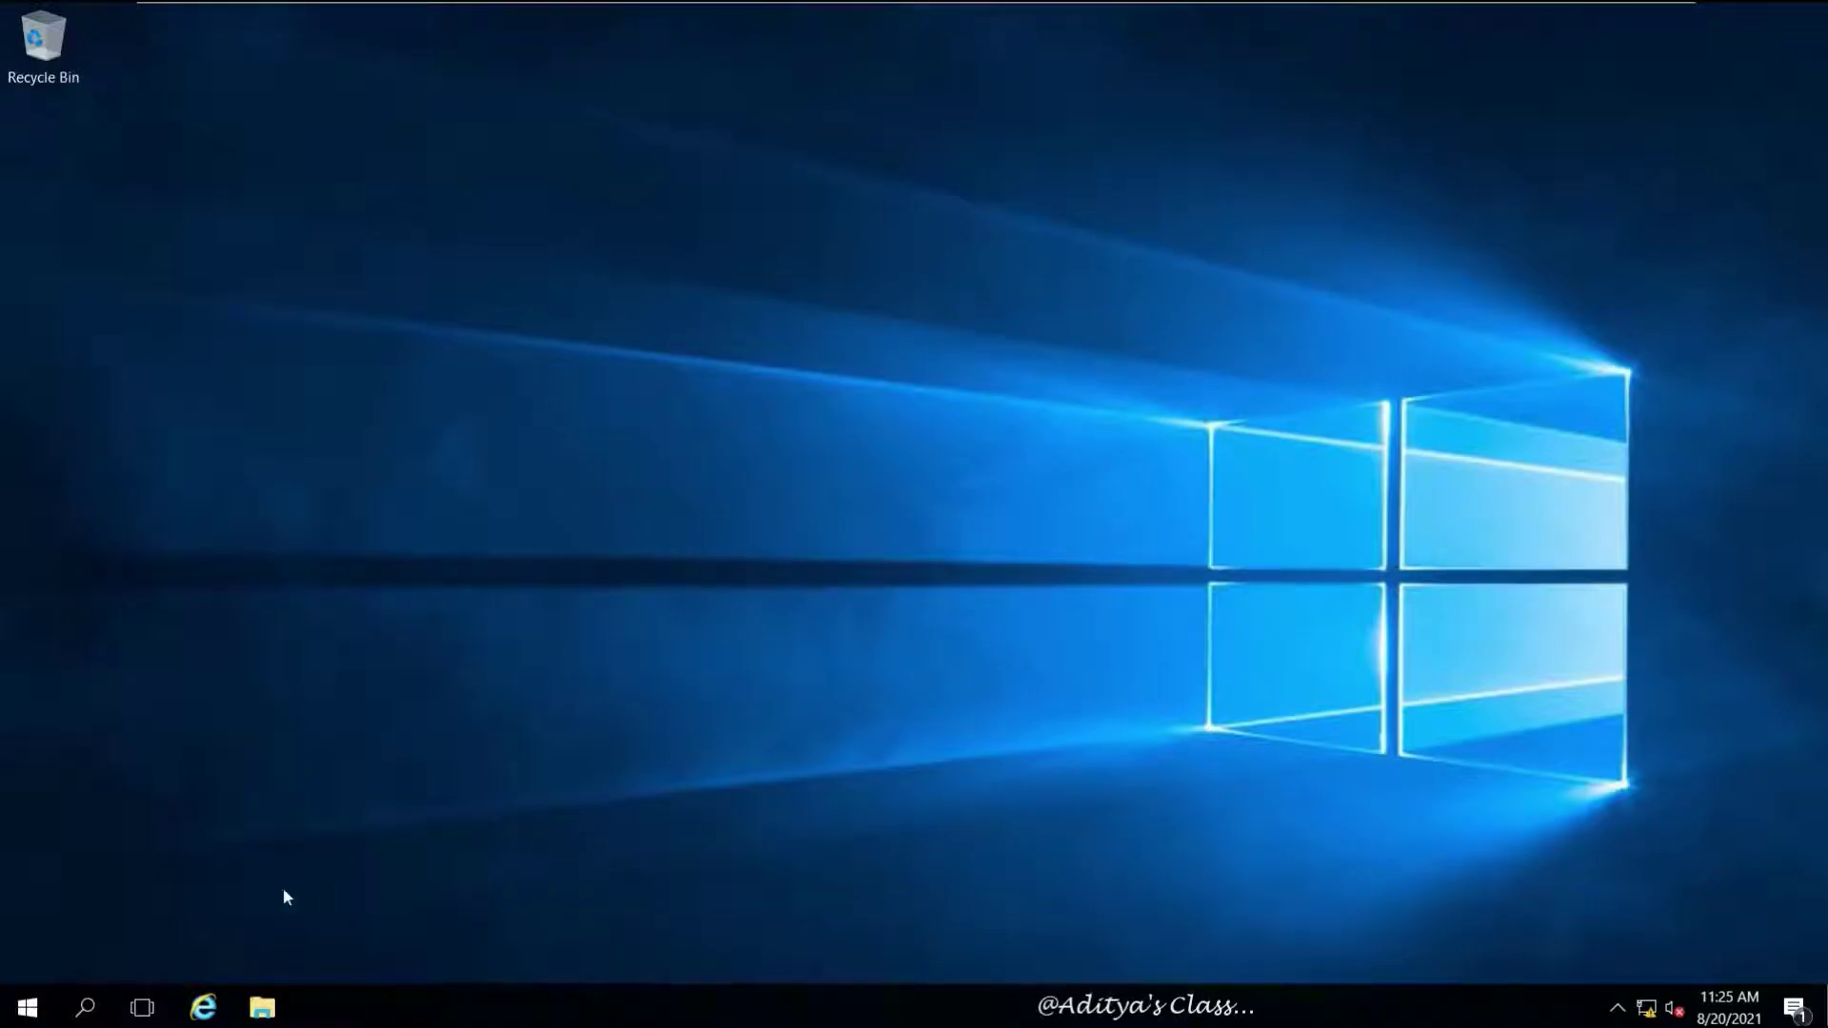
left_click(27, 1008)
left_click(27, 955)
left_click(66, 849)
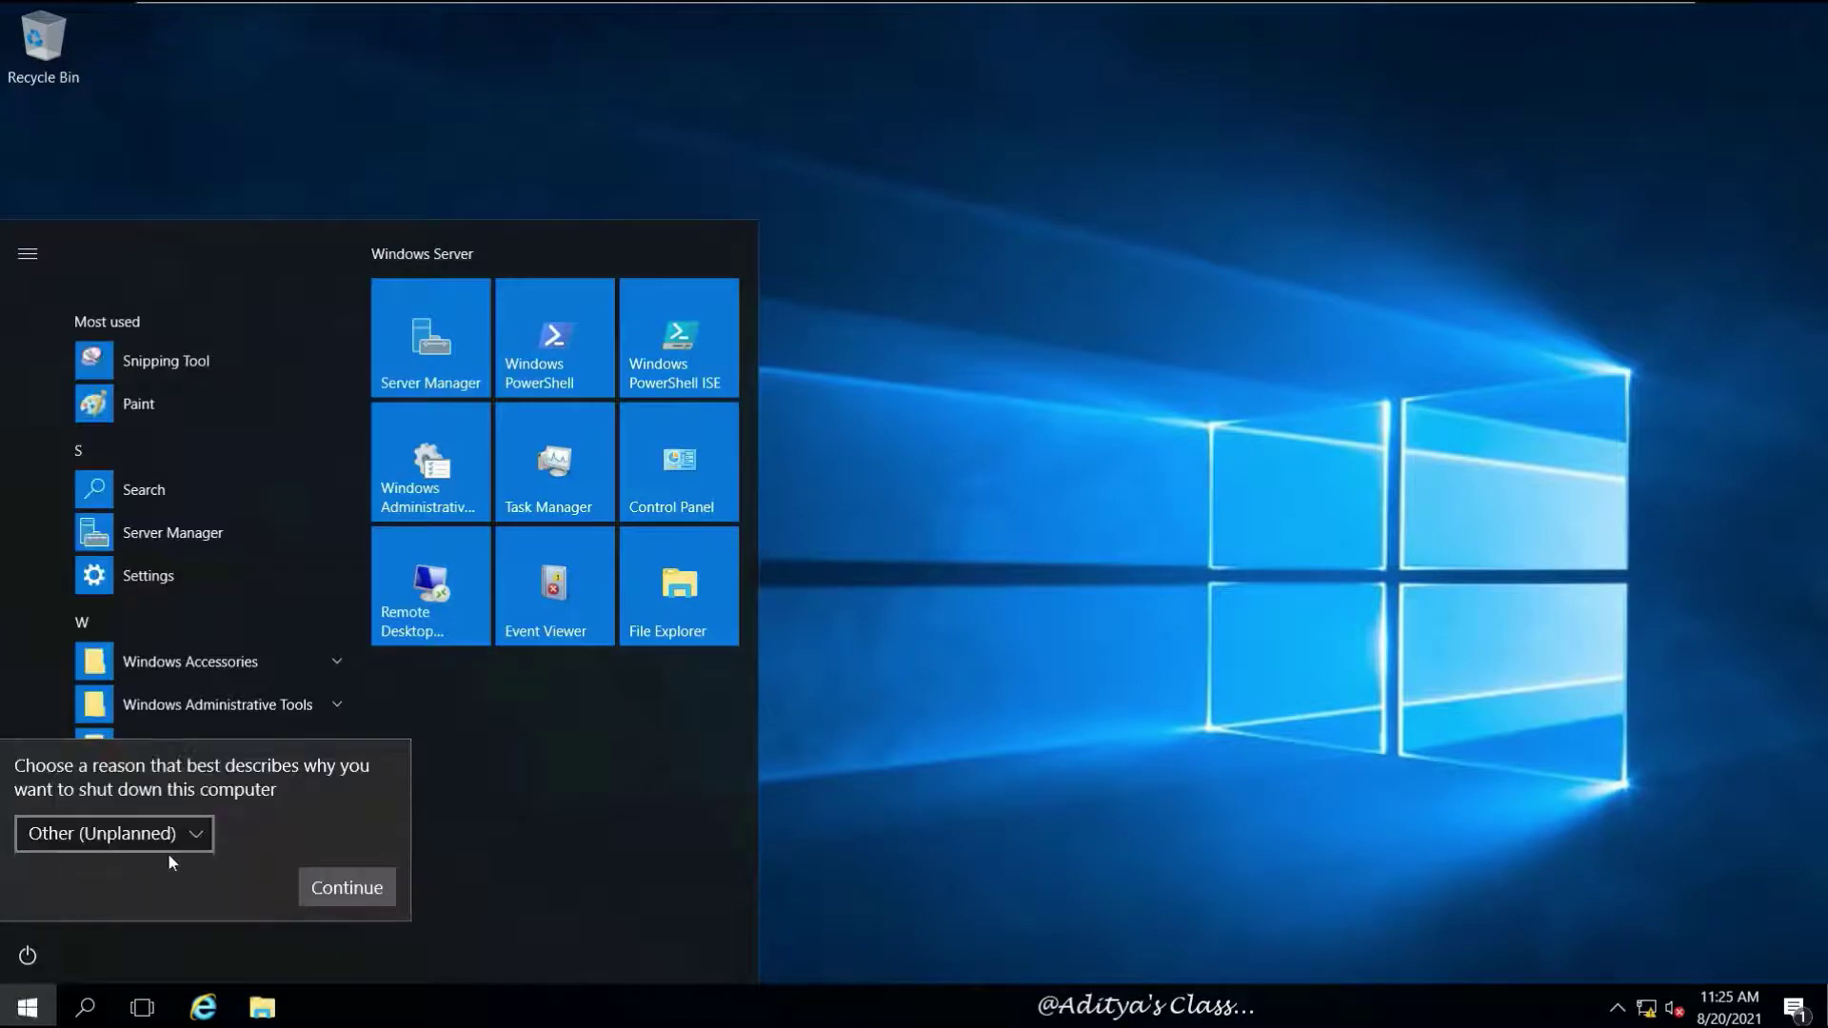
left_click(347, 887)
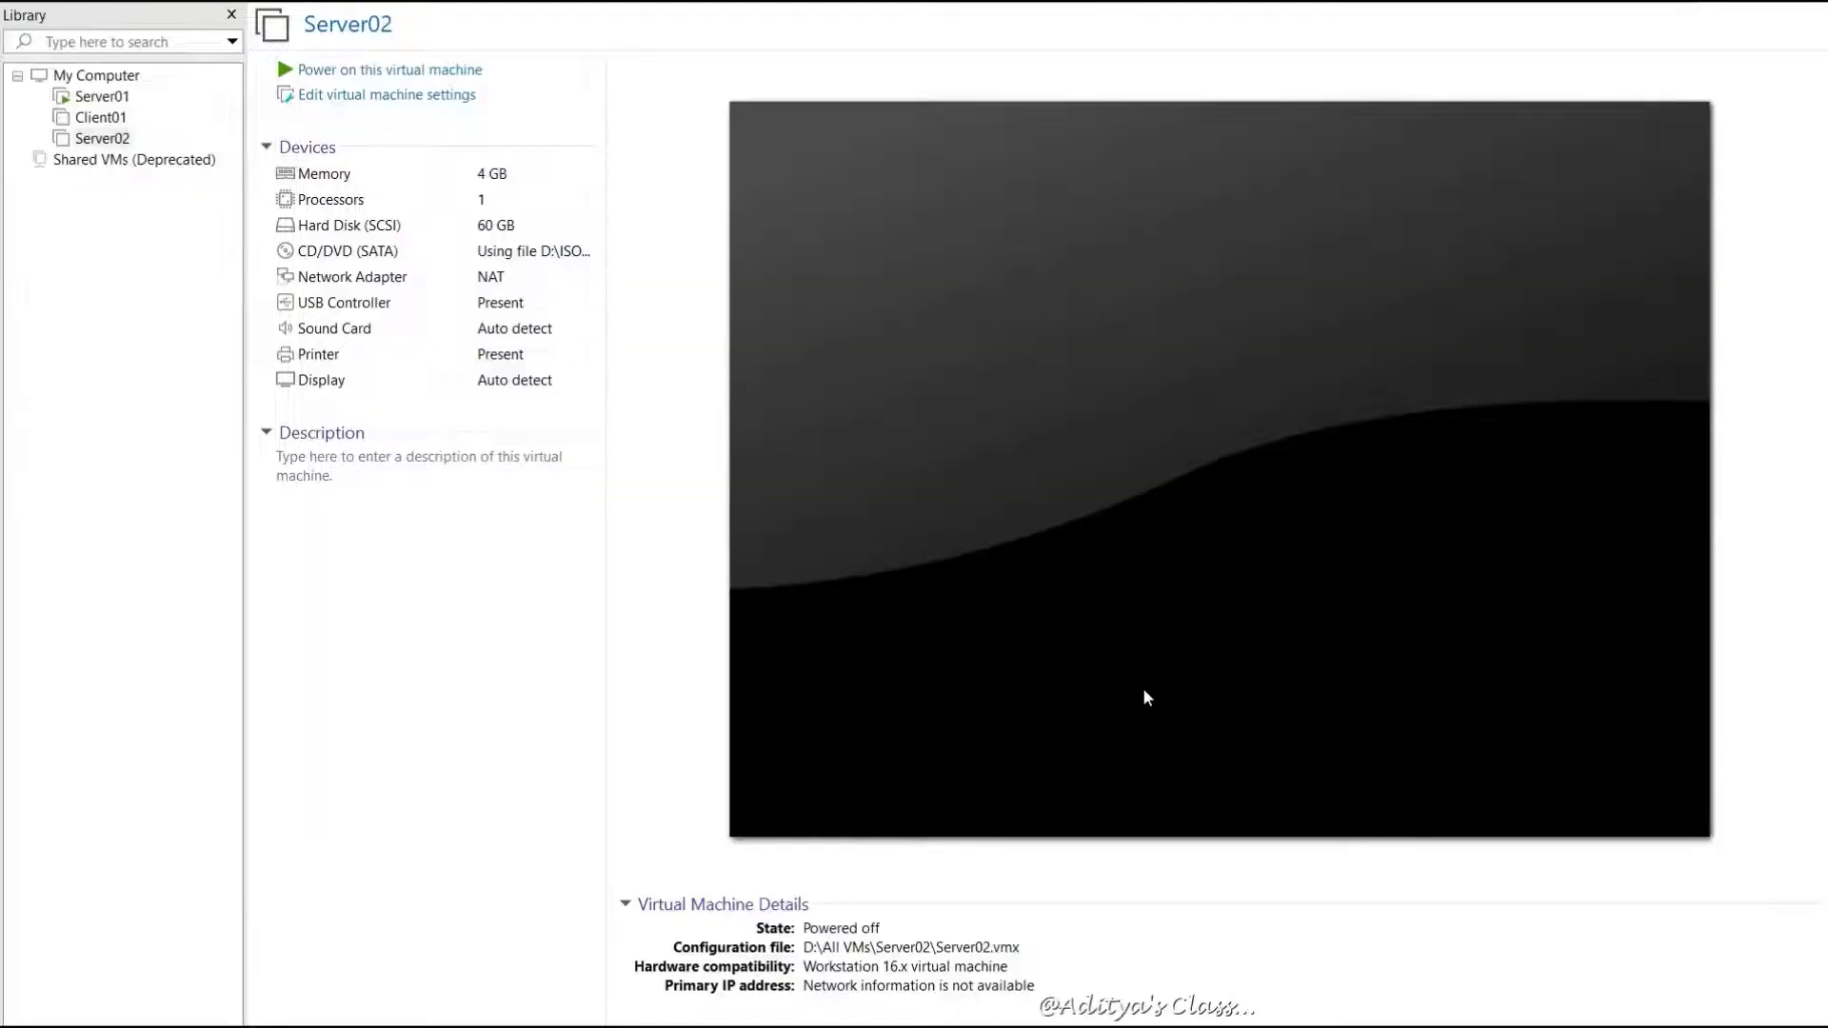
Take Snapshot 1 of the powered-off Server02 machine
right_click(103, 140)
mouse_move(163, 412)
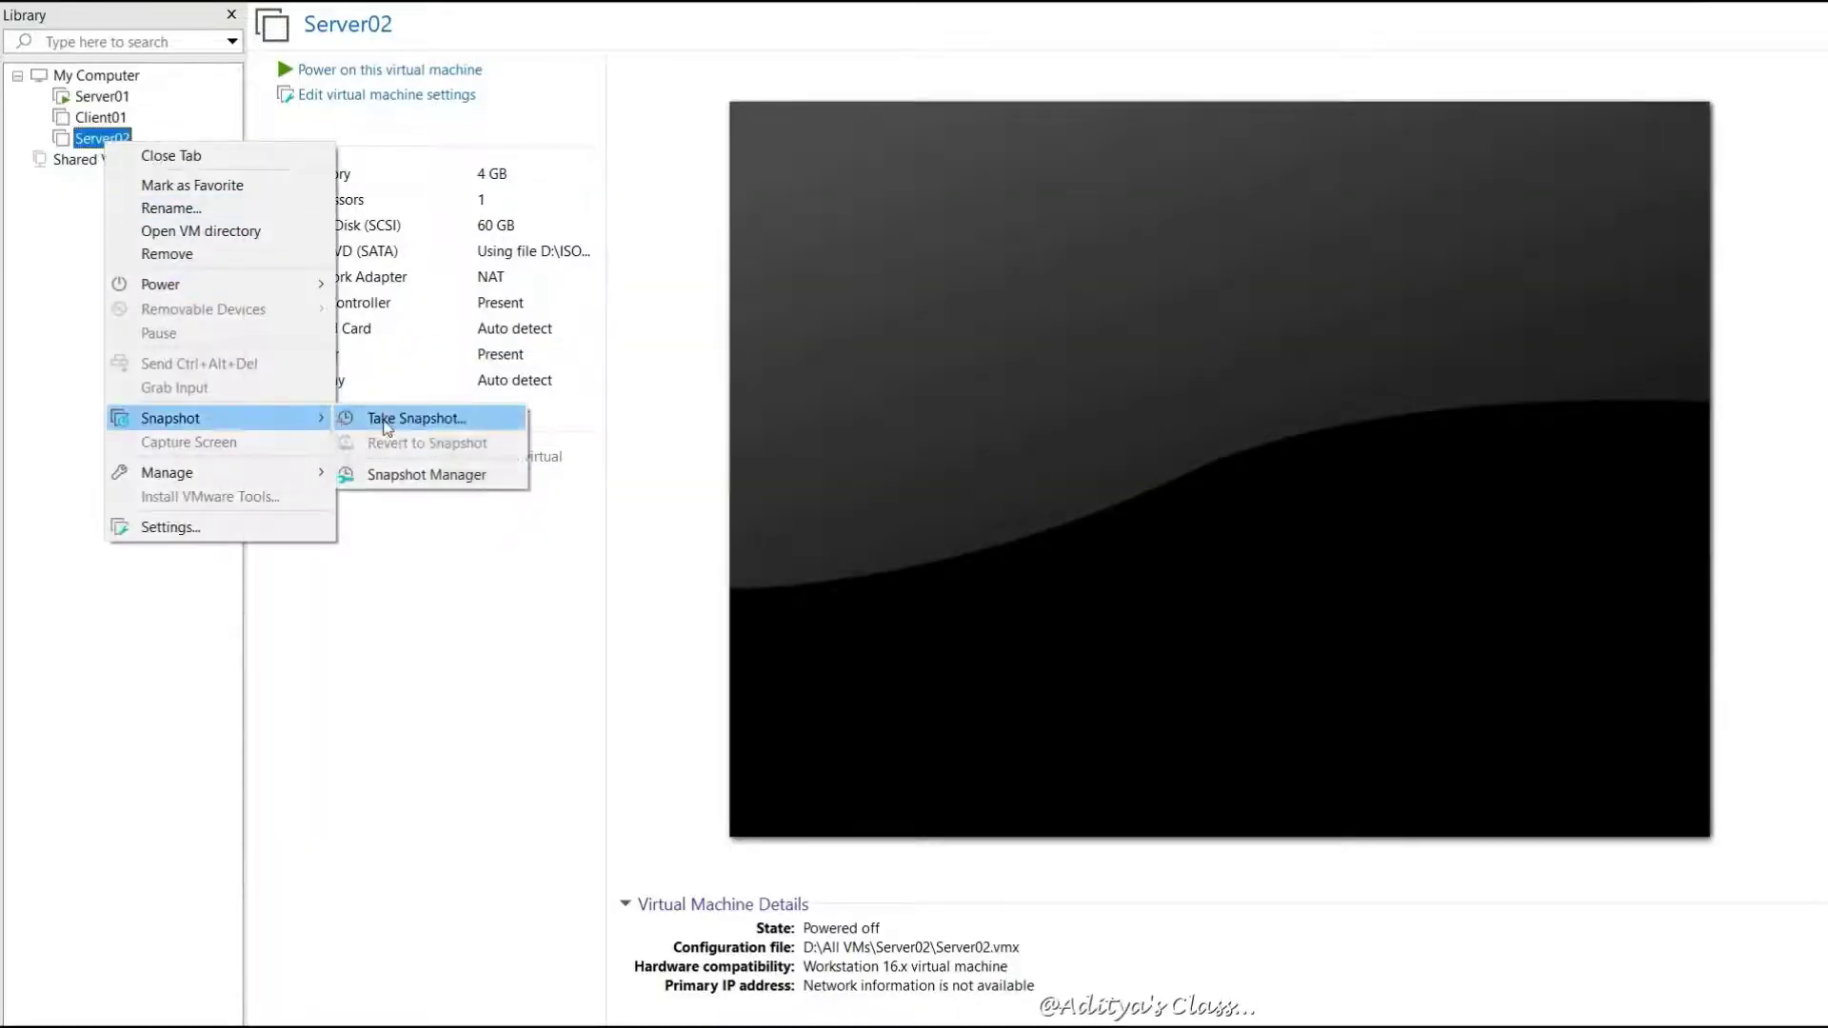
left_click(428, 413)
left_click(968, 624)
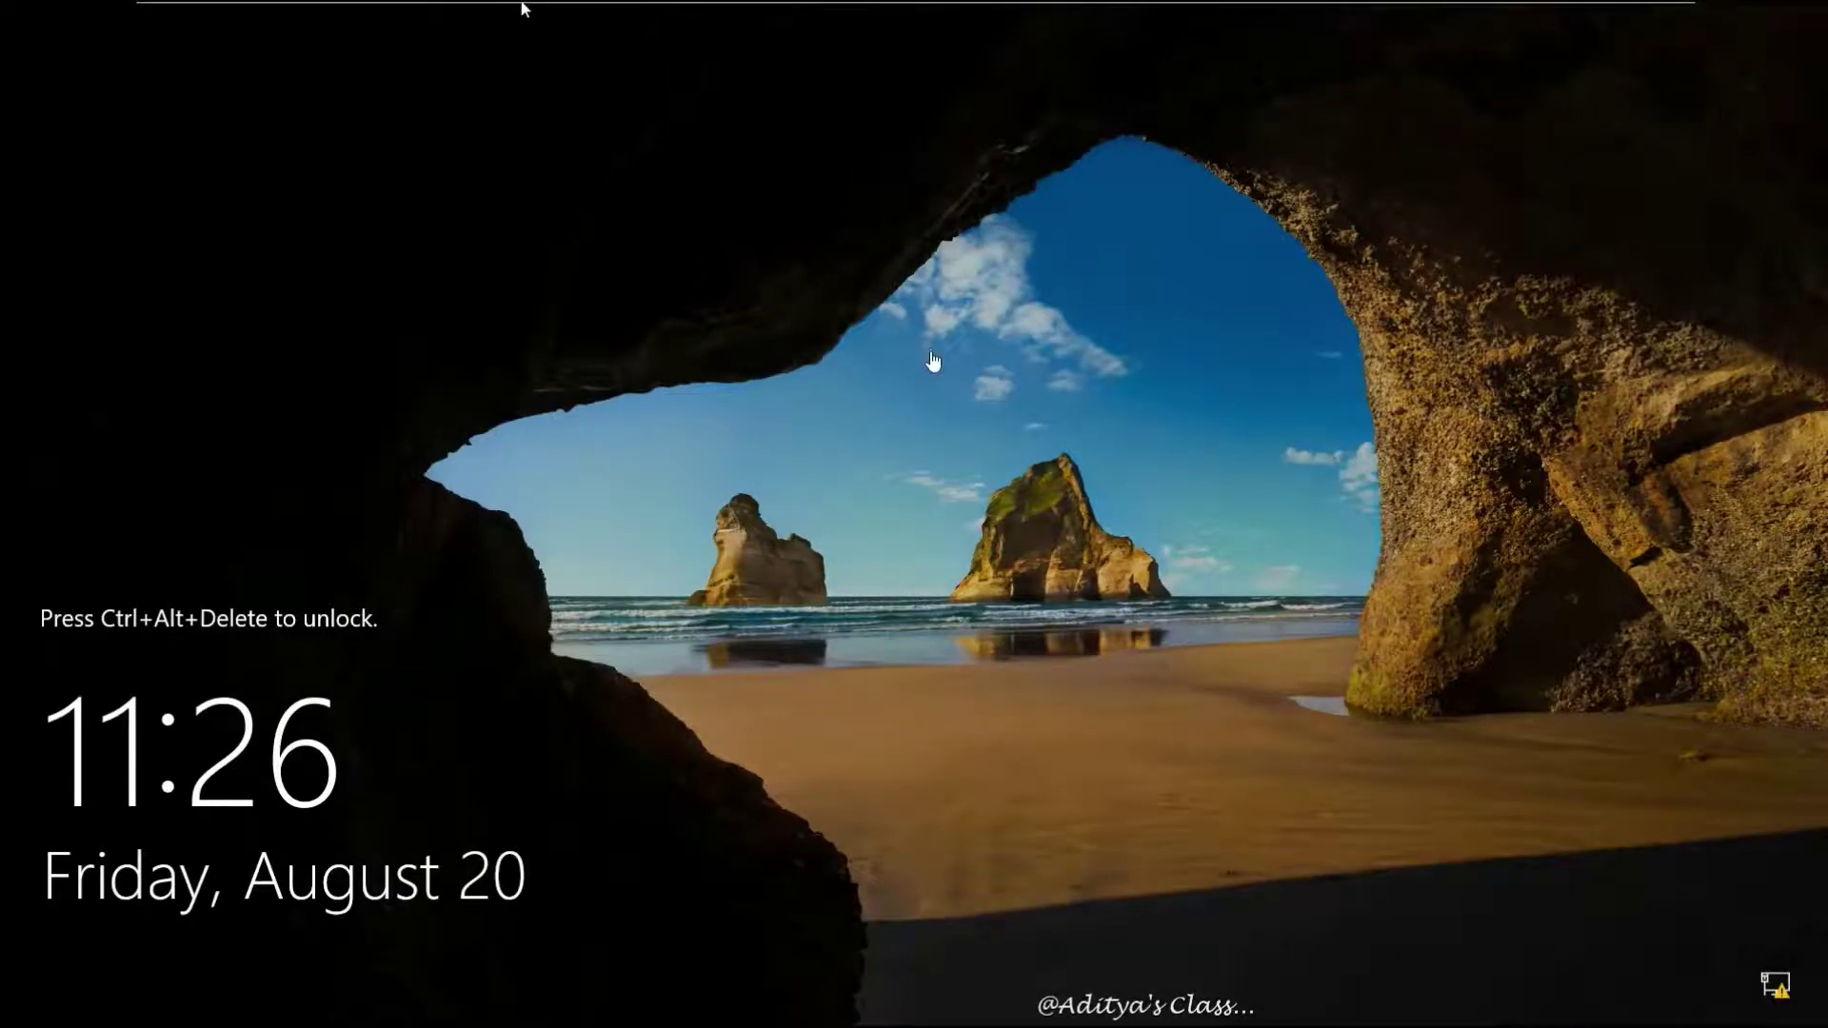
Sign in to Server01 with the domain administrator password and open Server Manager maximized
left_click(521, 10)
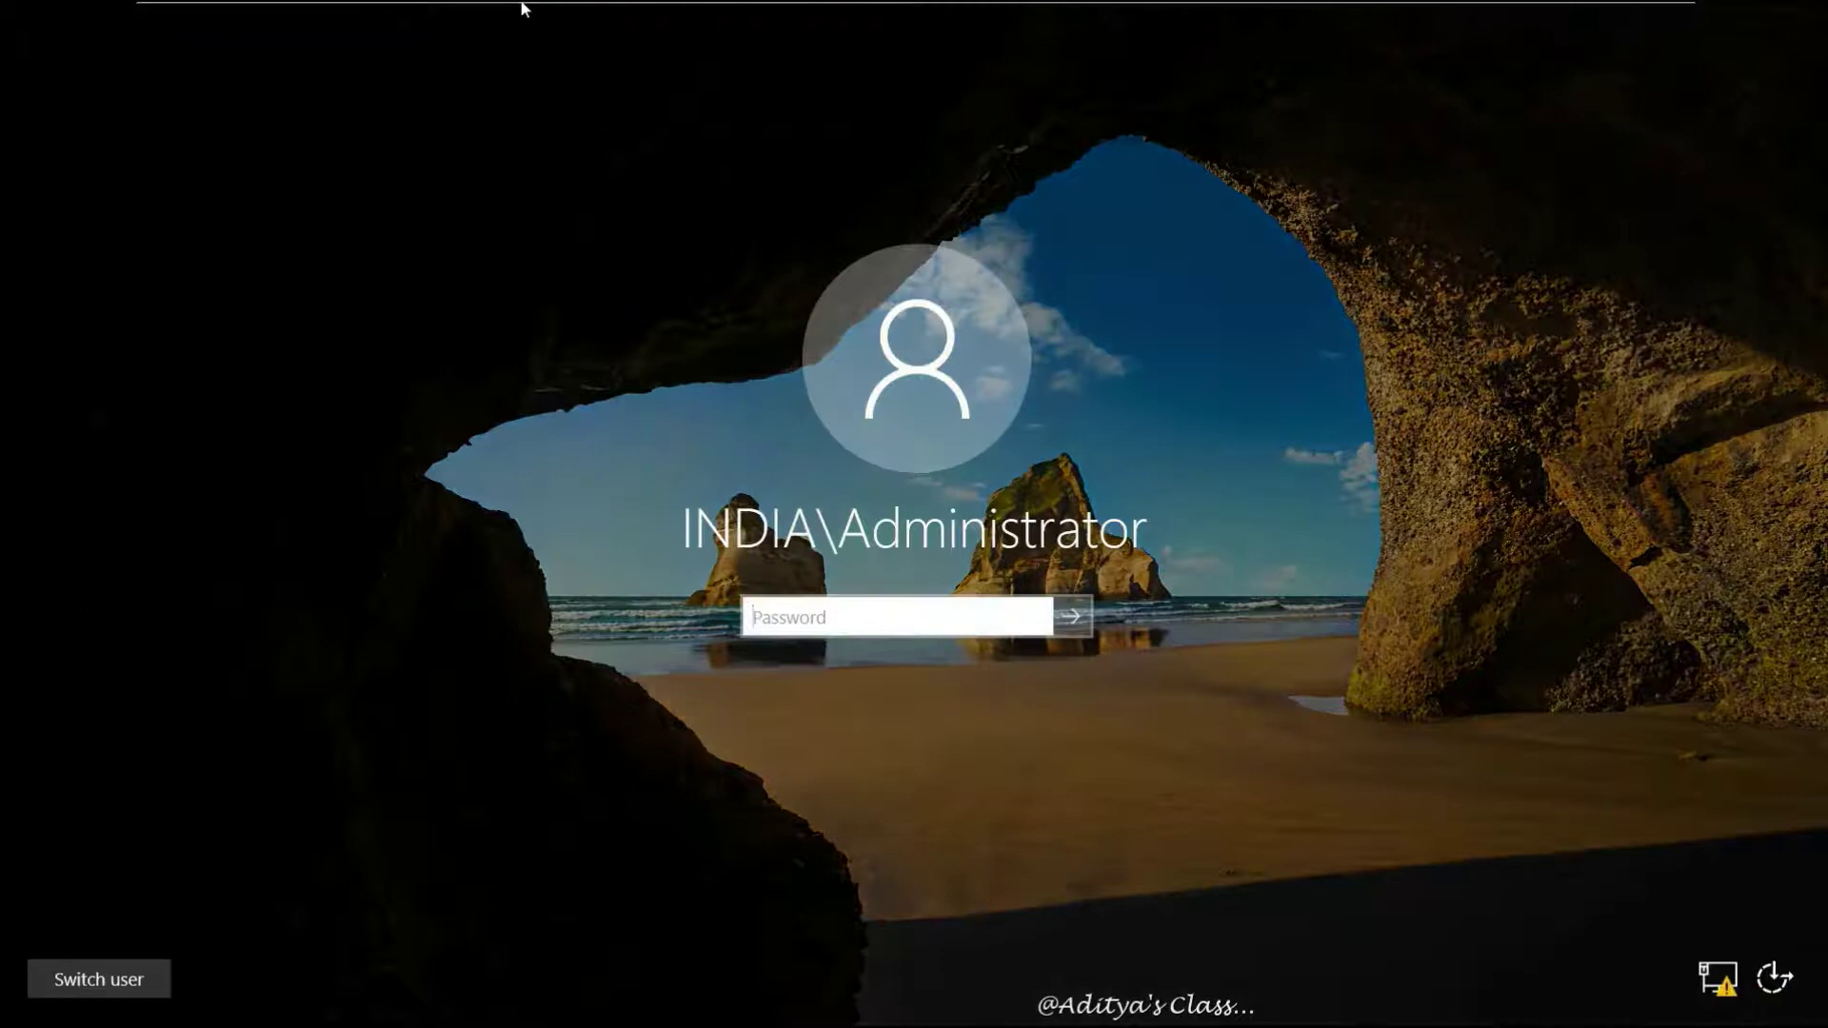
type("•••")
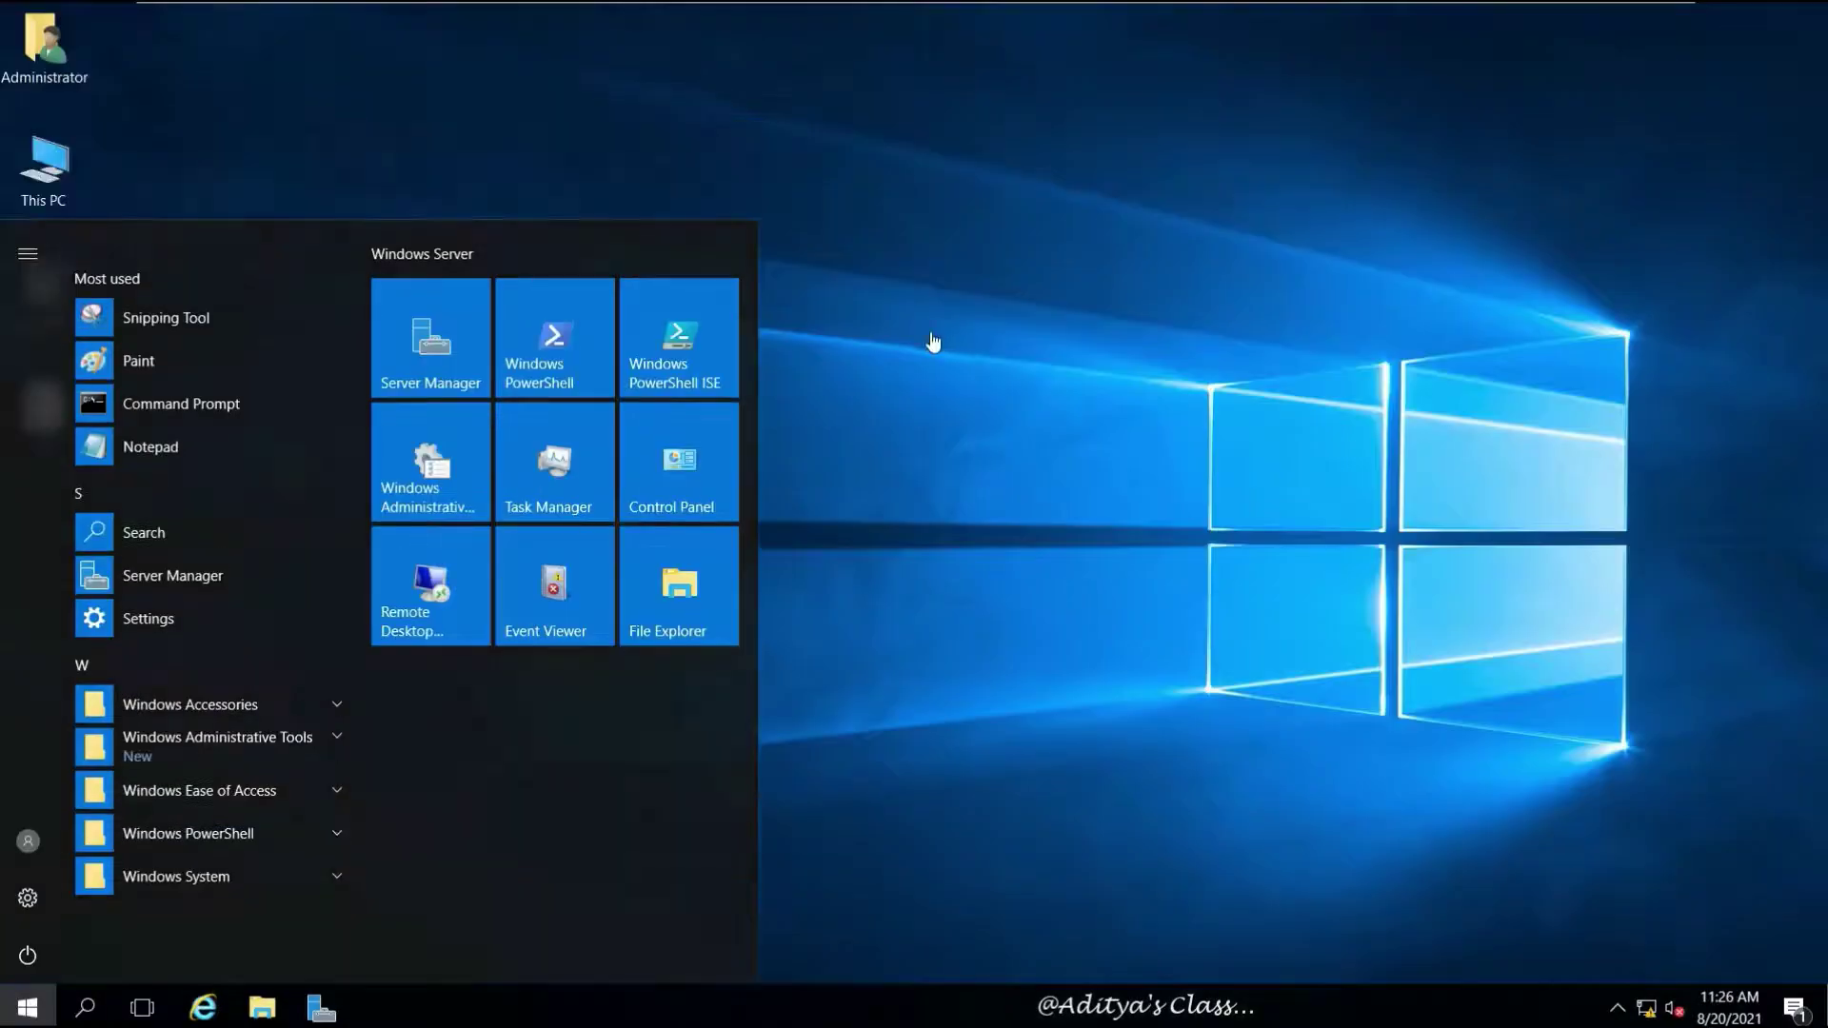
right_click(816, 411)
left_click(298, 971)
left_click(321, 1008)
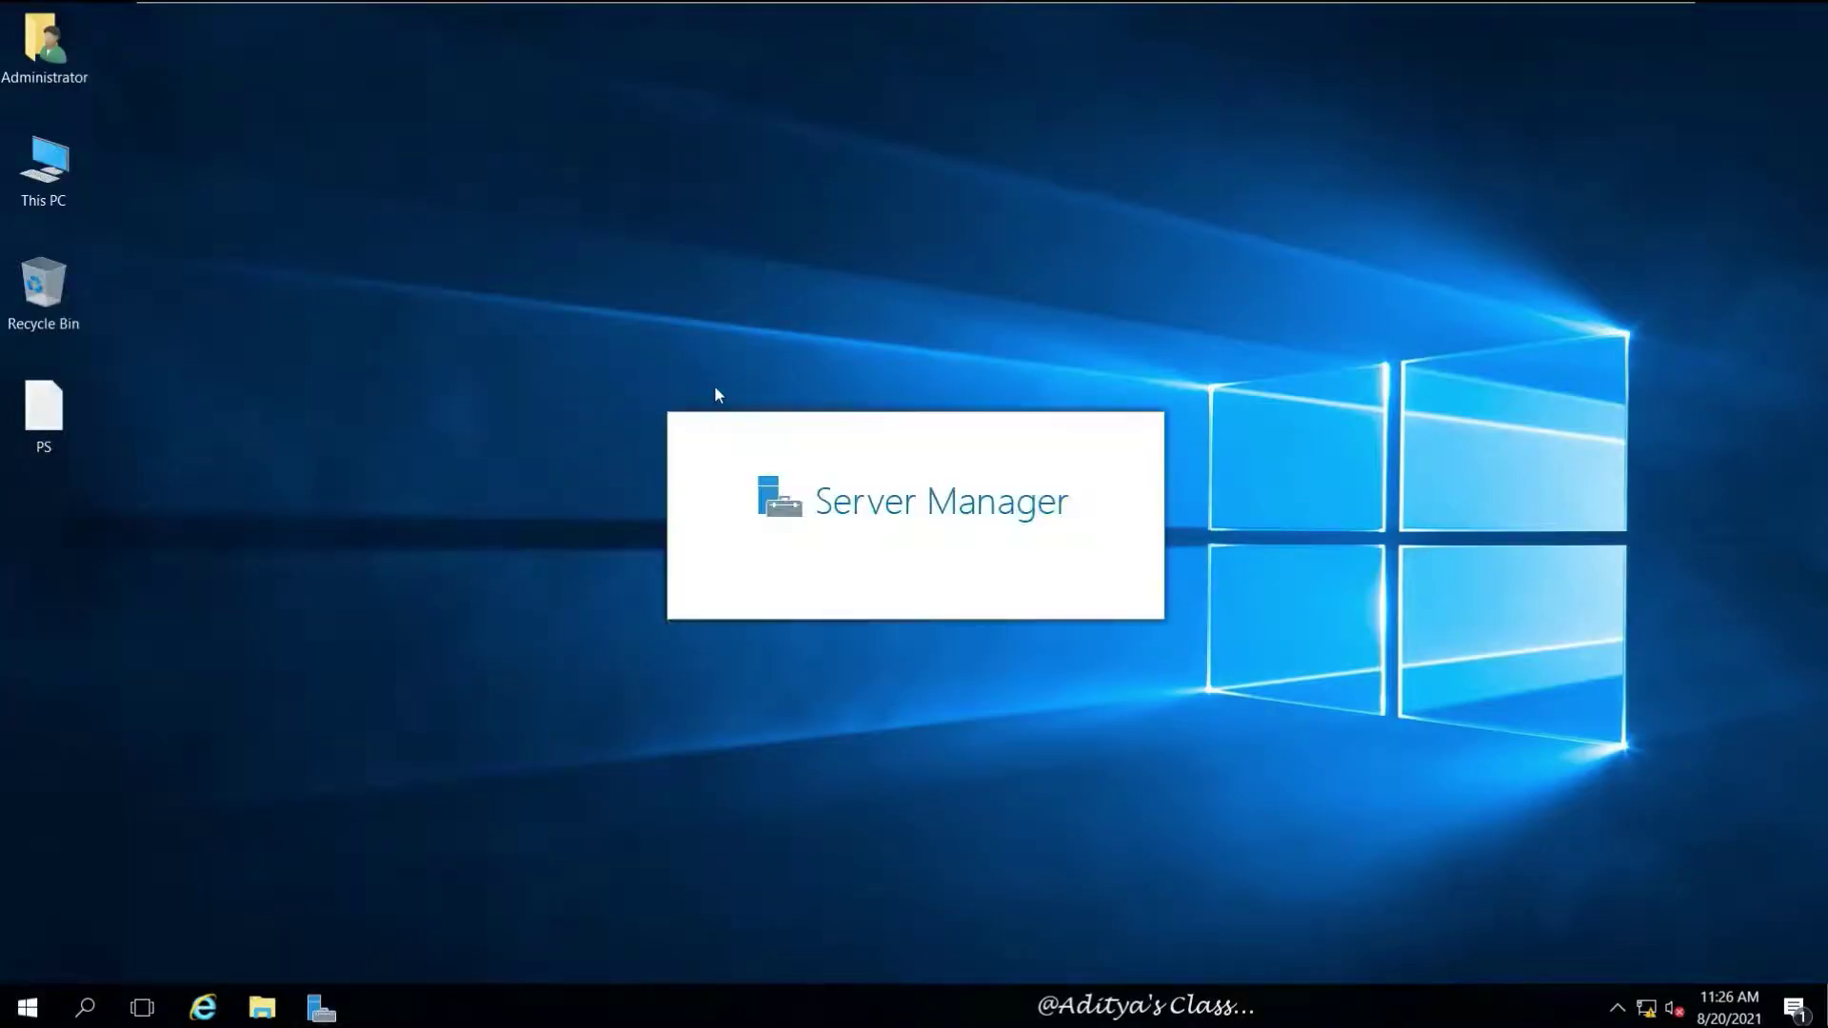
left_click(1020, 202)
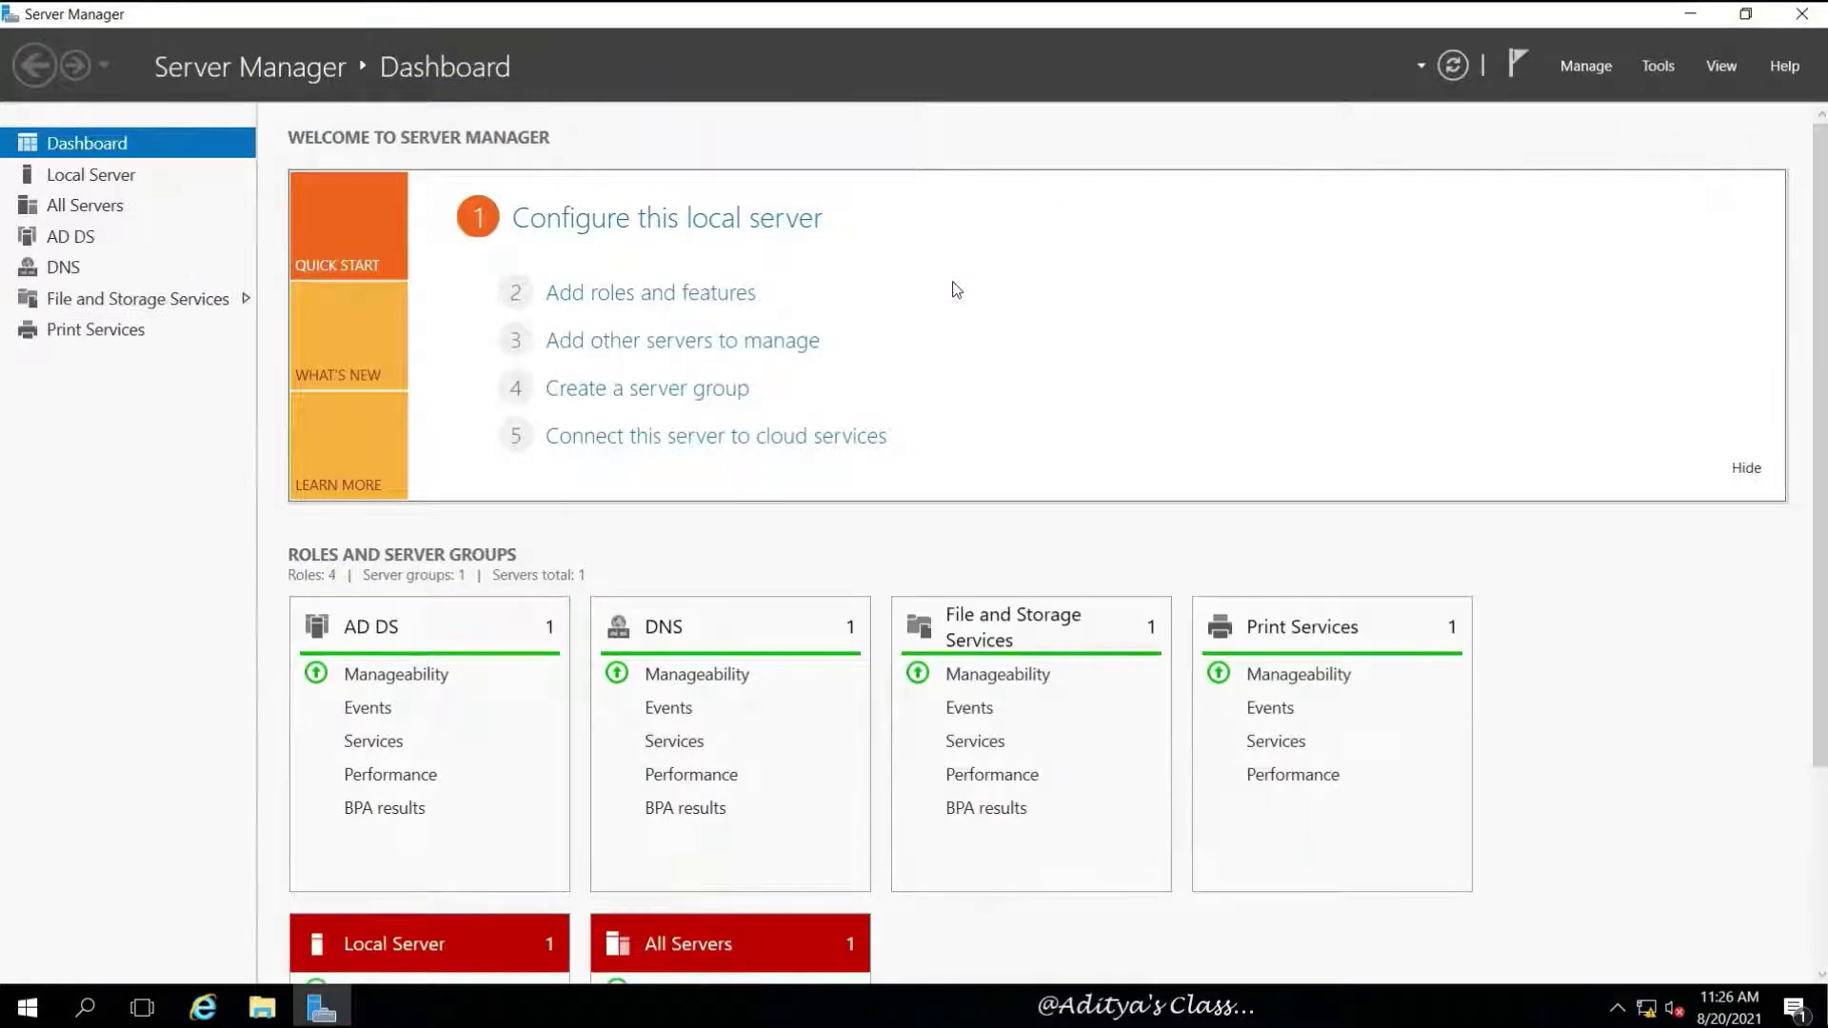
In Active Directory Users and Computers, view India.com's Domain Controllers and Computers containers
left_click(1641, 67)
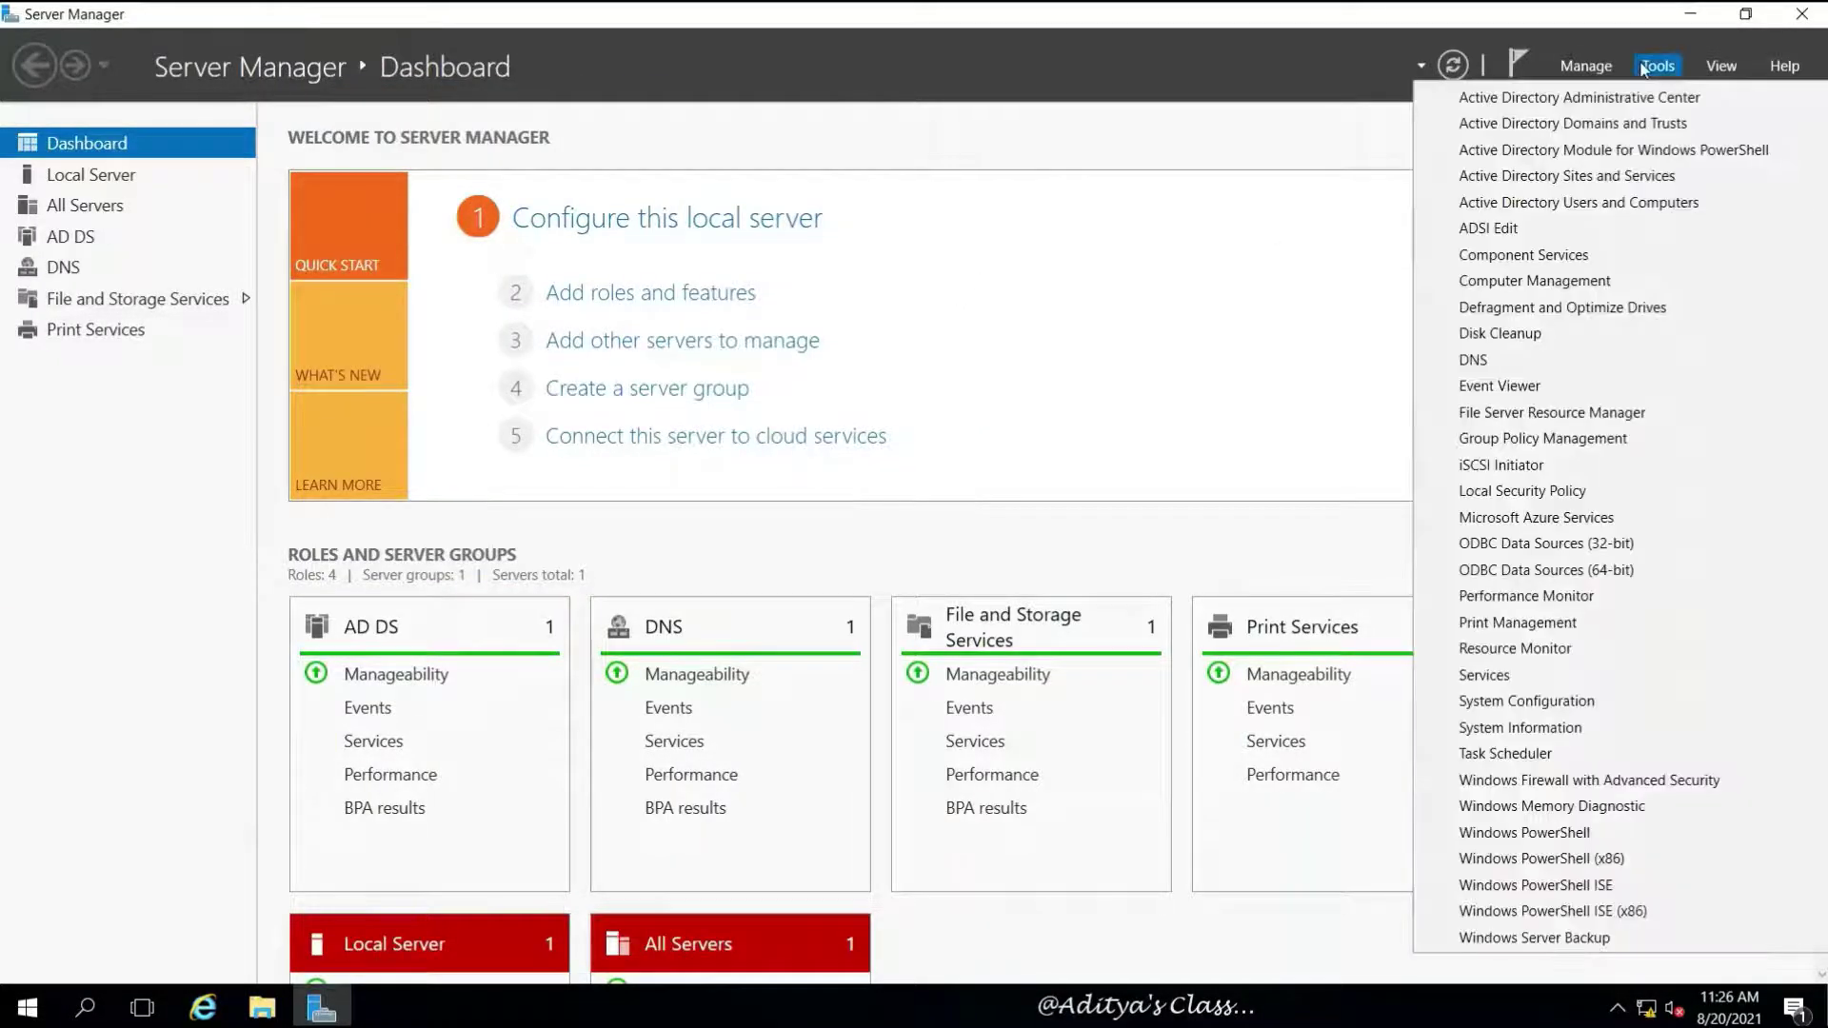
left_click(1579, 200)
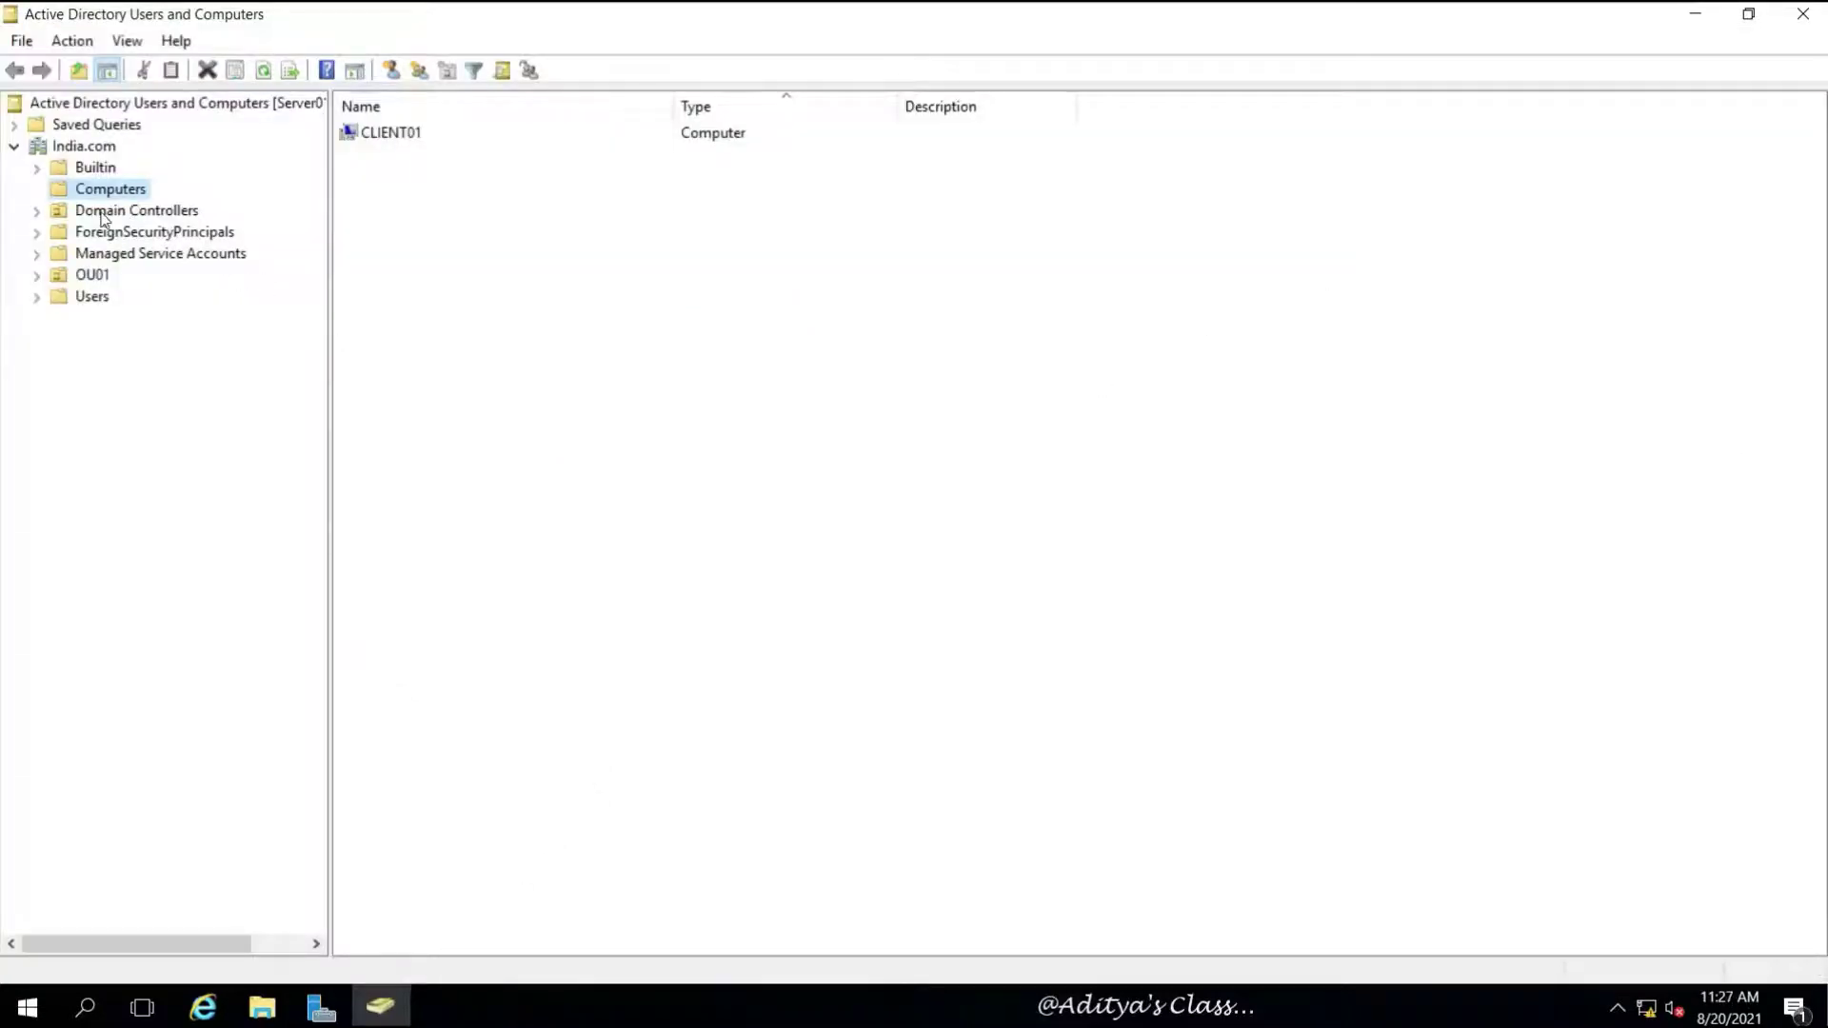
left_click(103, 216)
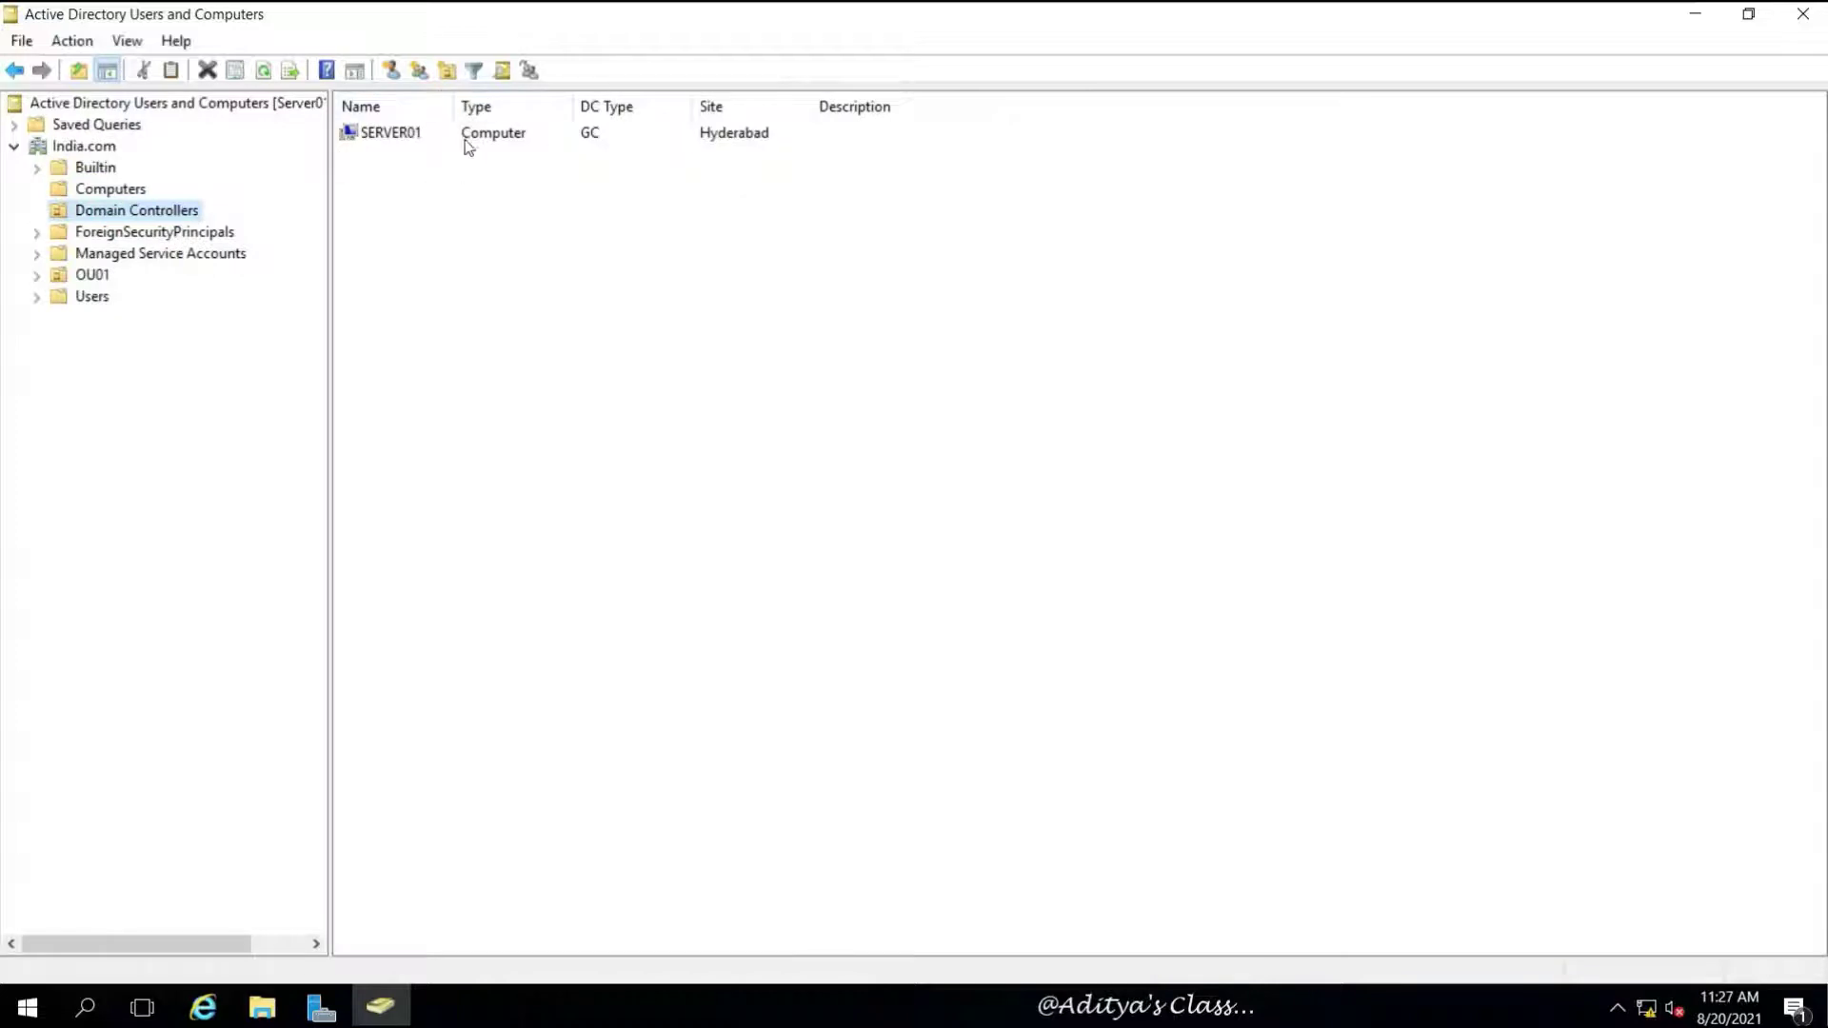
left_click(106, 188)
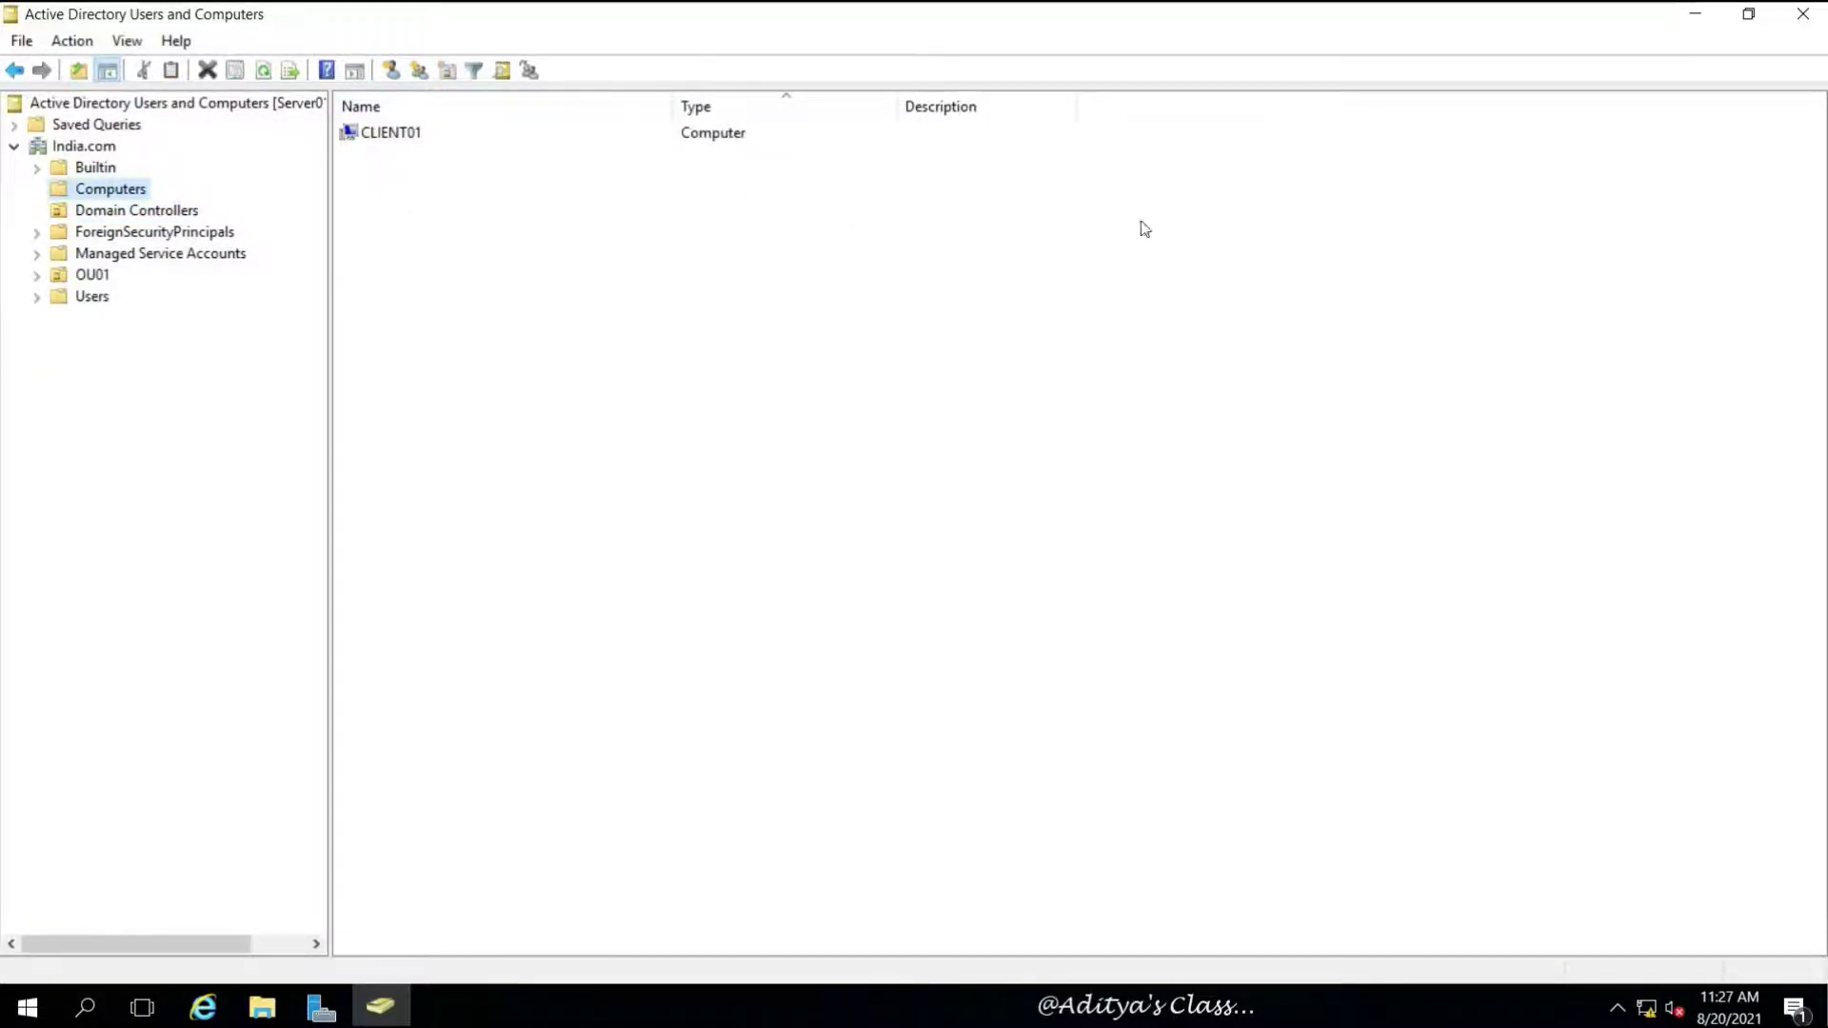
Open DNS Manager and show the India.com forward lookup zone's records
left_click(1708, 14)
left_click(1655, 67)
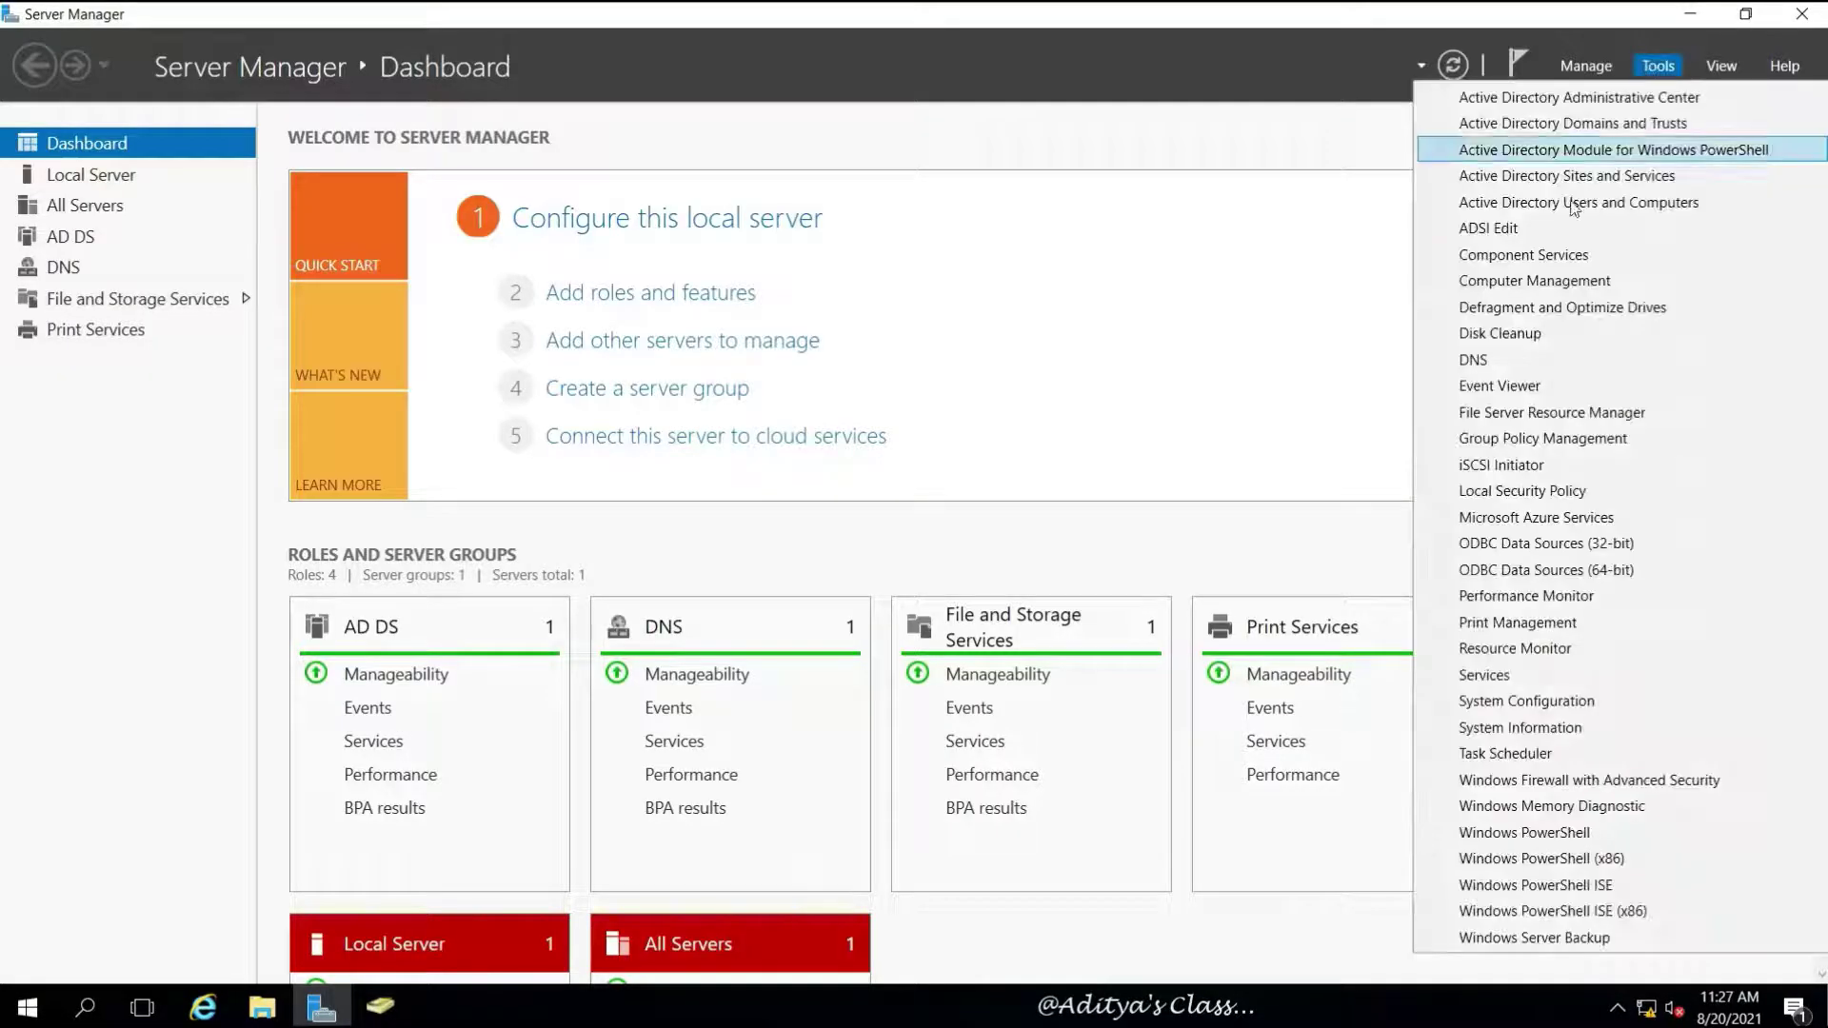
left_click(1506, 361)
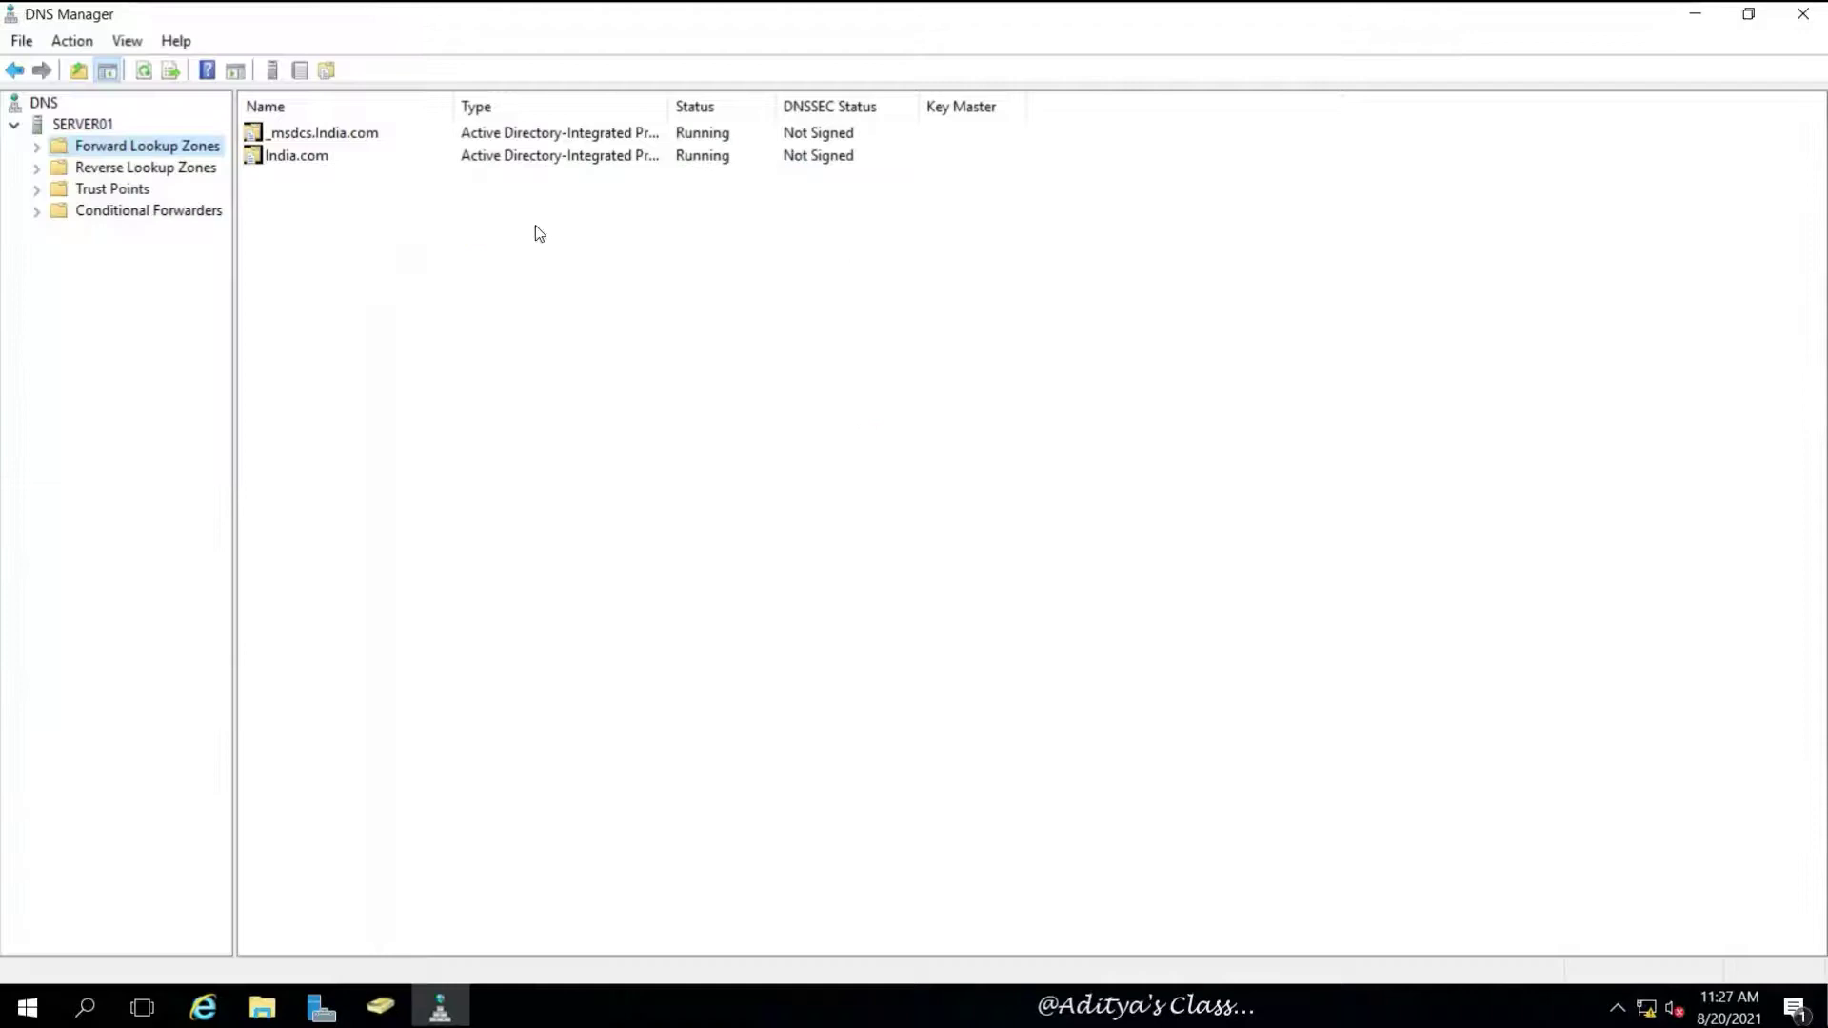
left_click(37, 146)
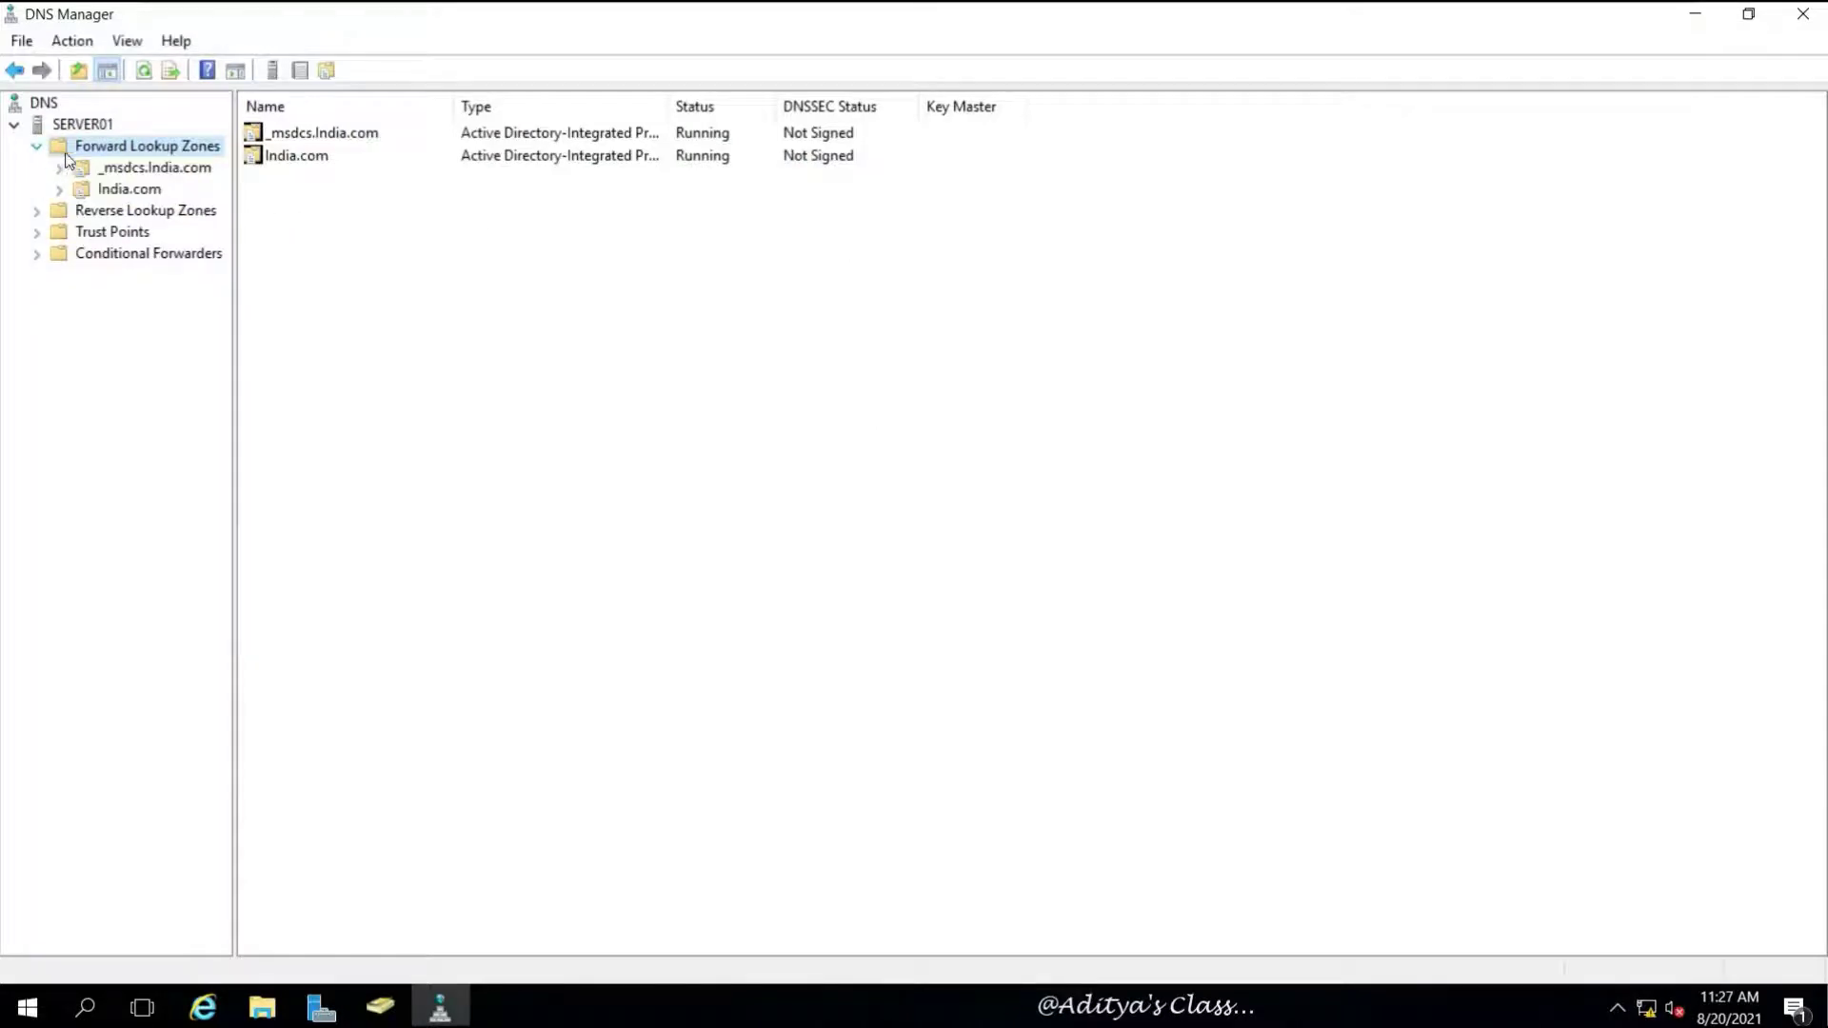
left_click(129, 191)
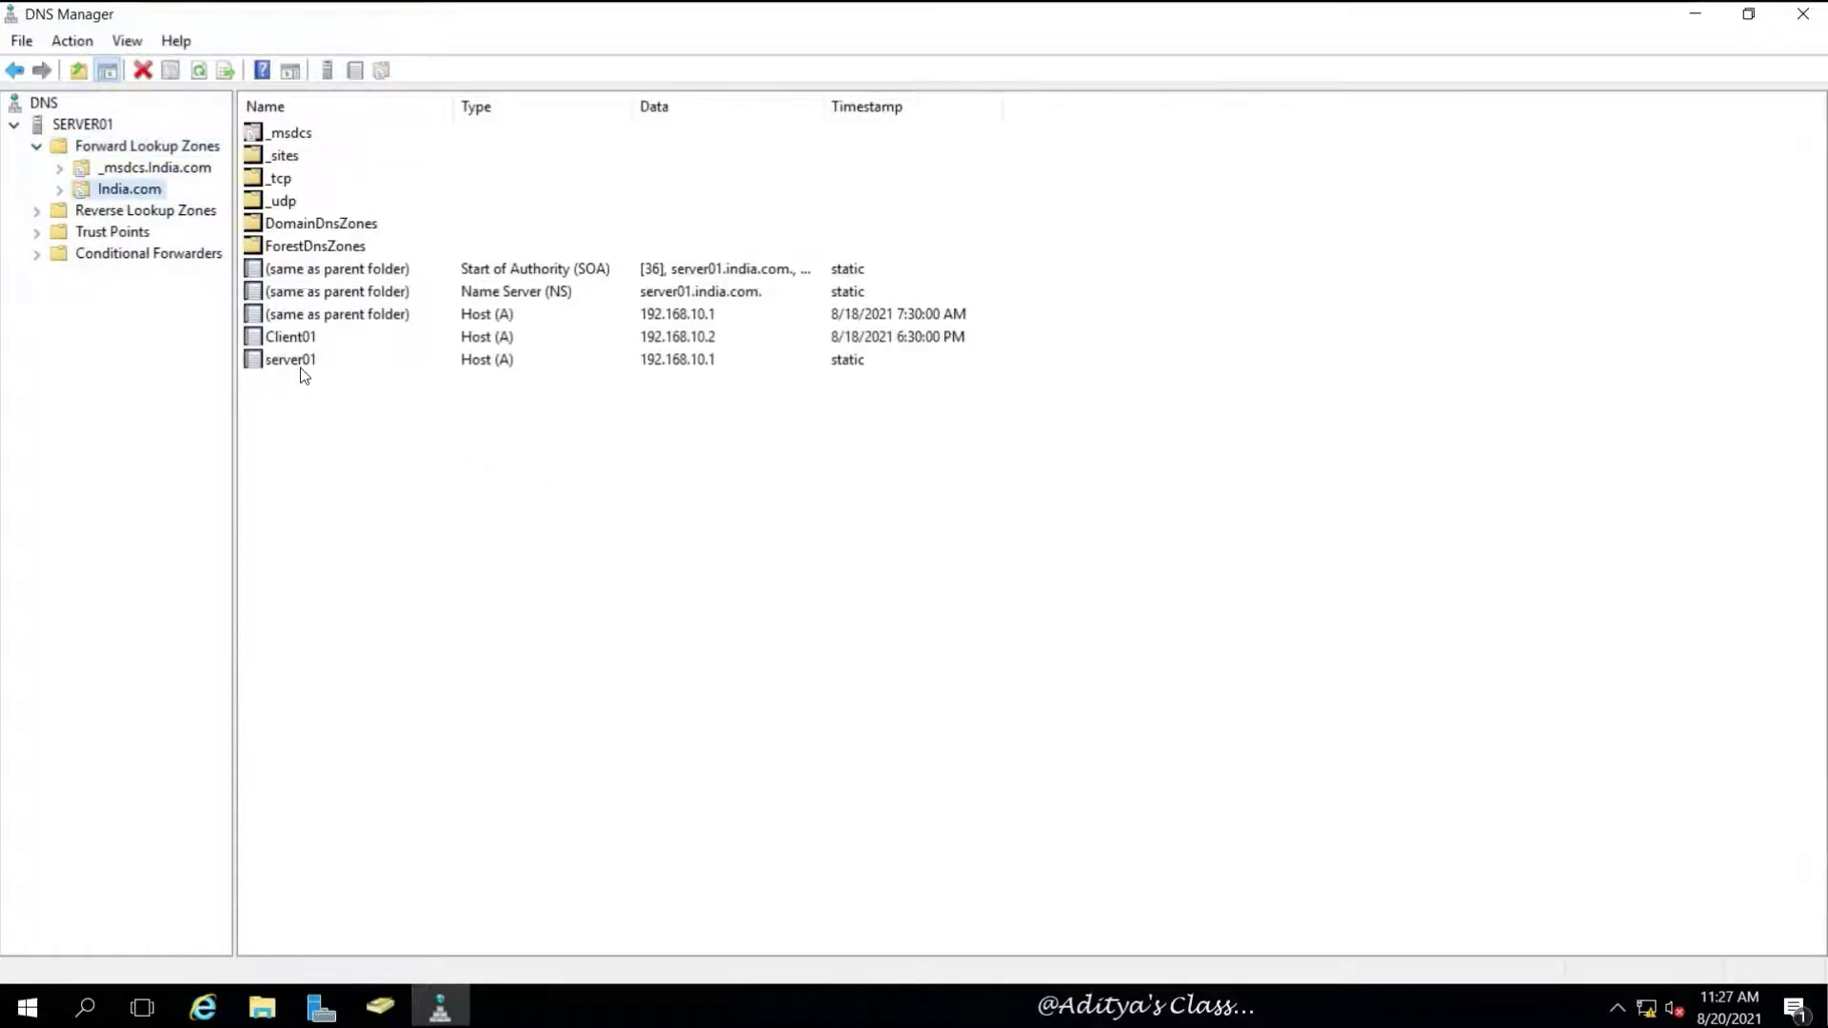
Inspect the host records for server01 (192.168.10.1) and Client01, then minimize DNS Manager
left_click(439, 319)
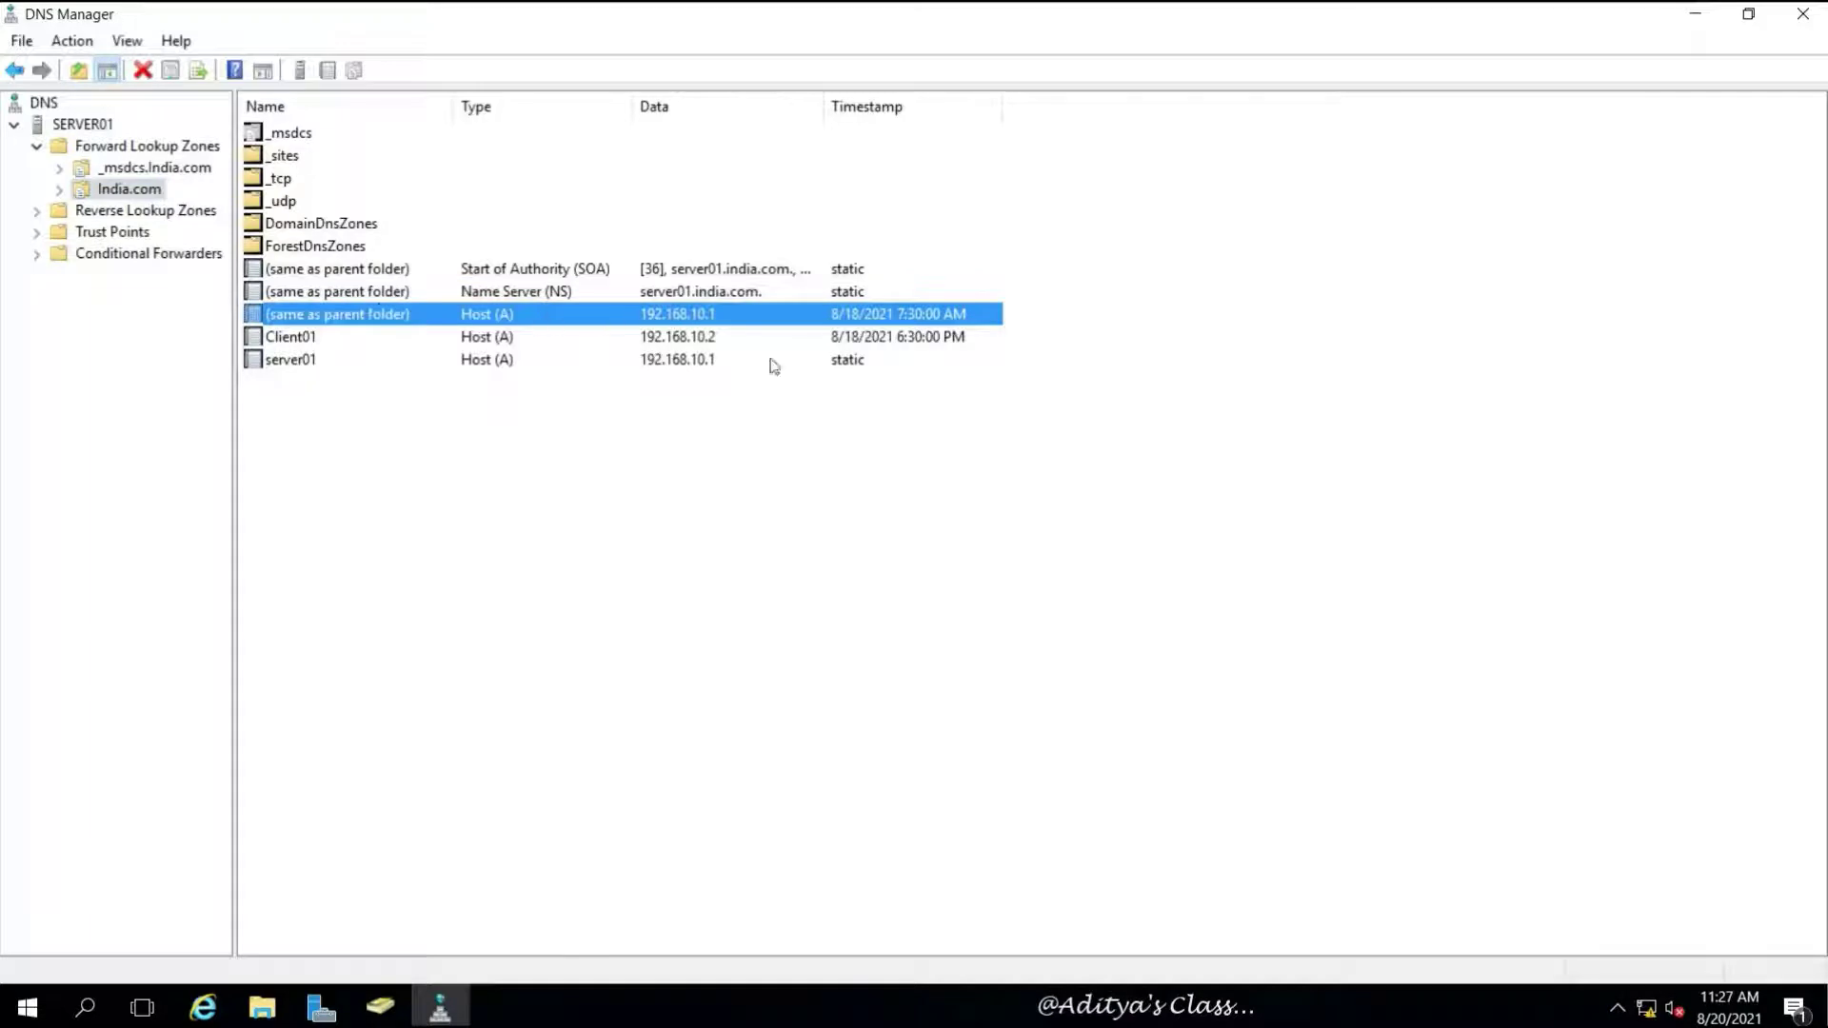
left_click(279, 361)
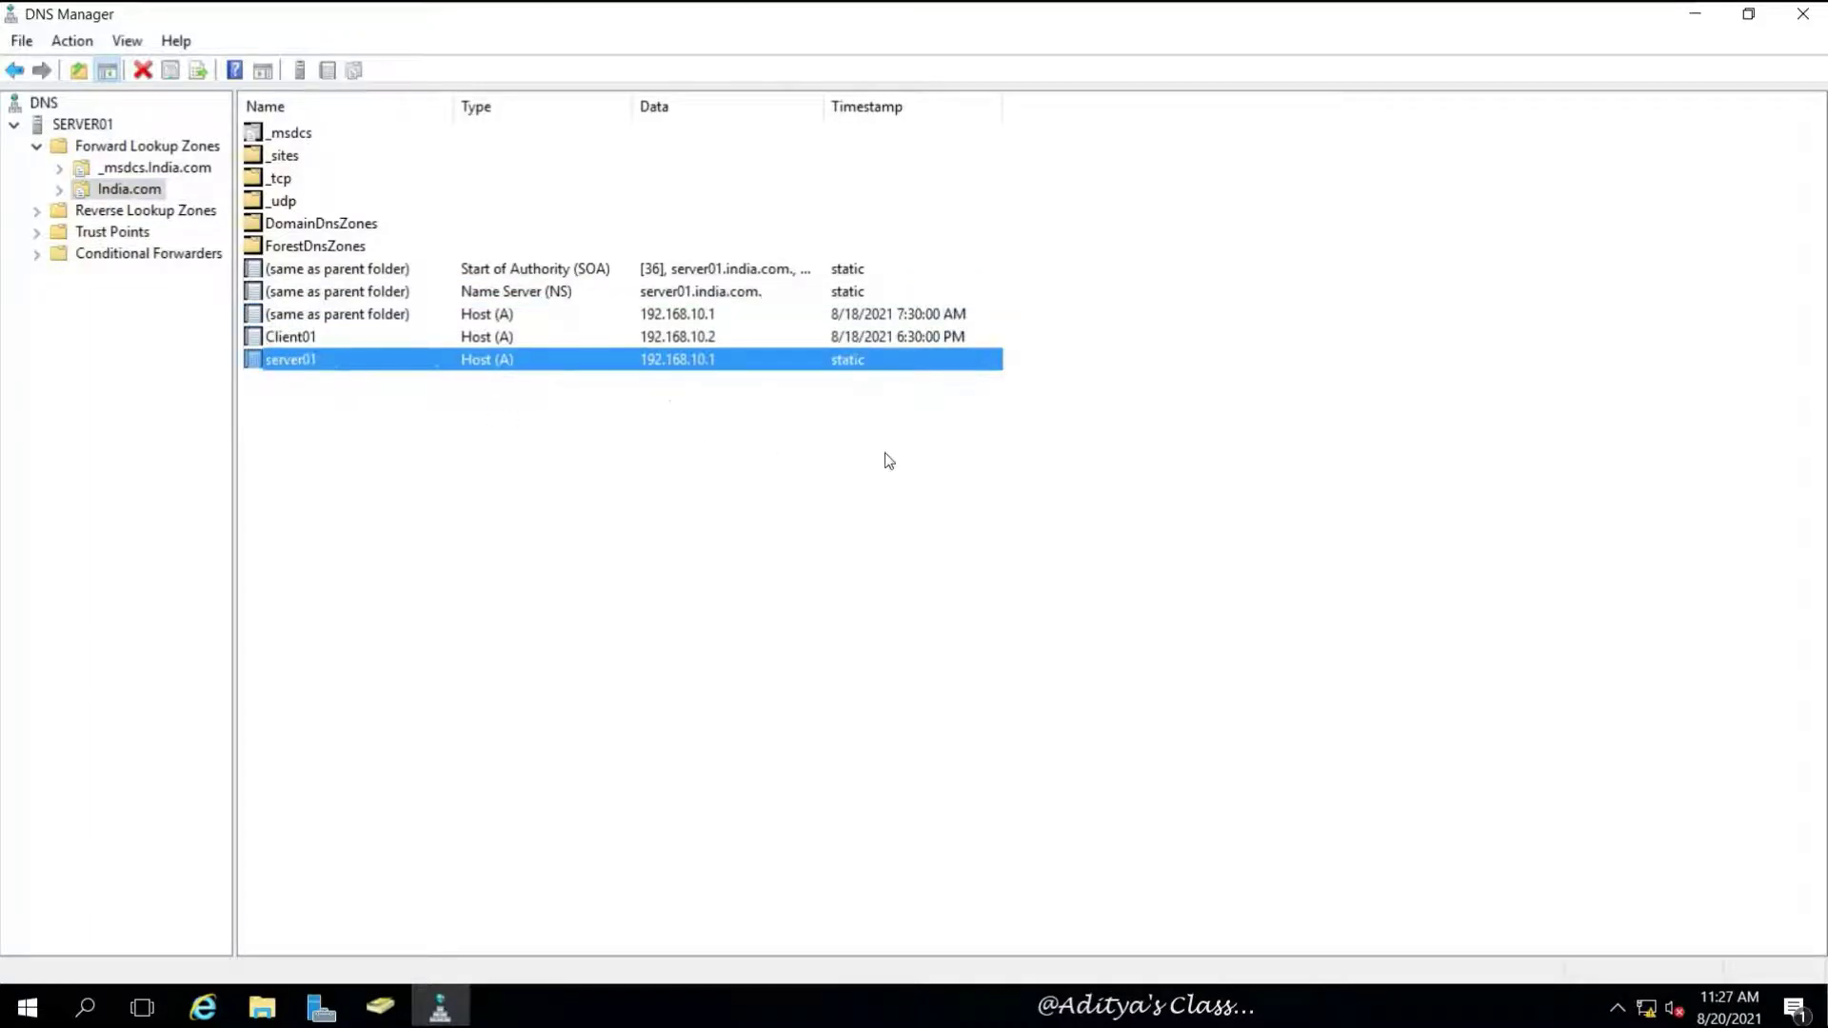
left_click(1063, 461)
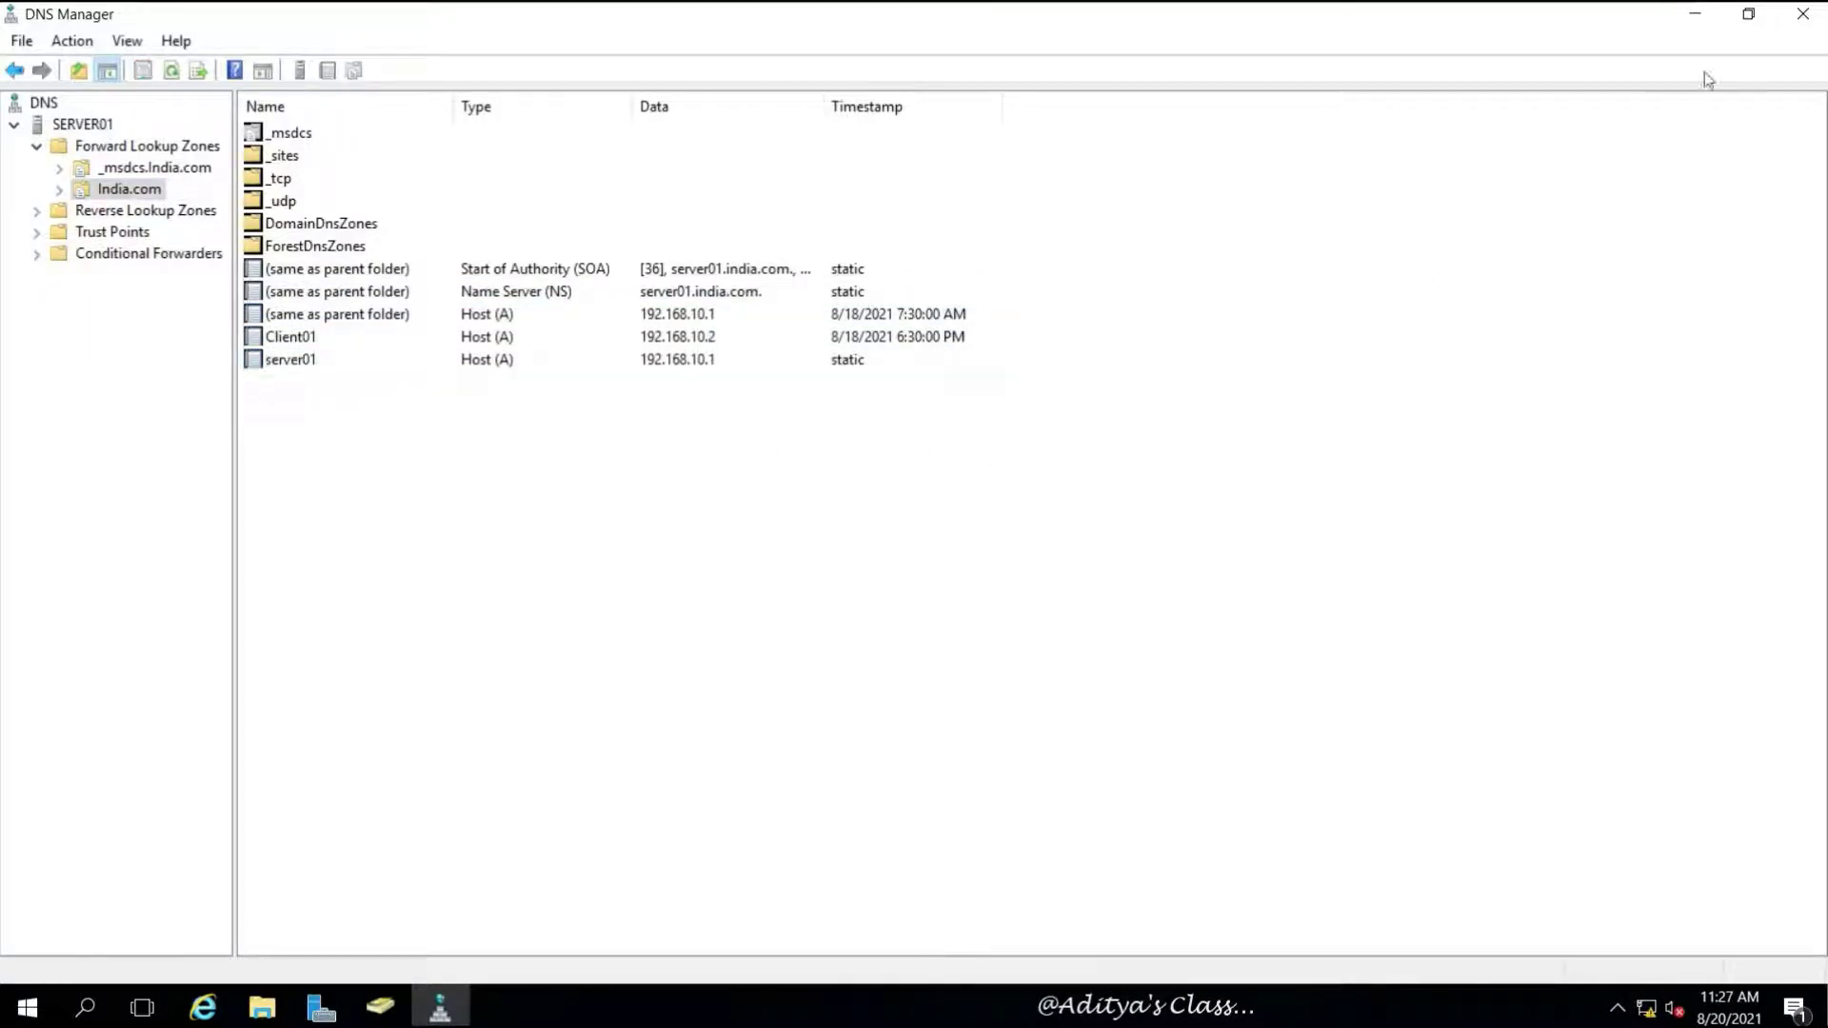
left_click(1697, 14)
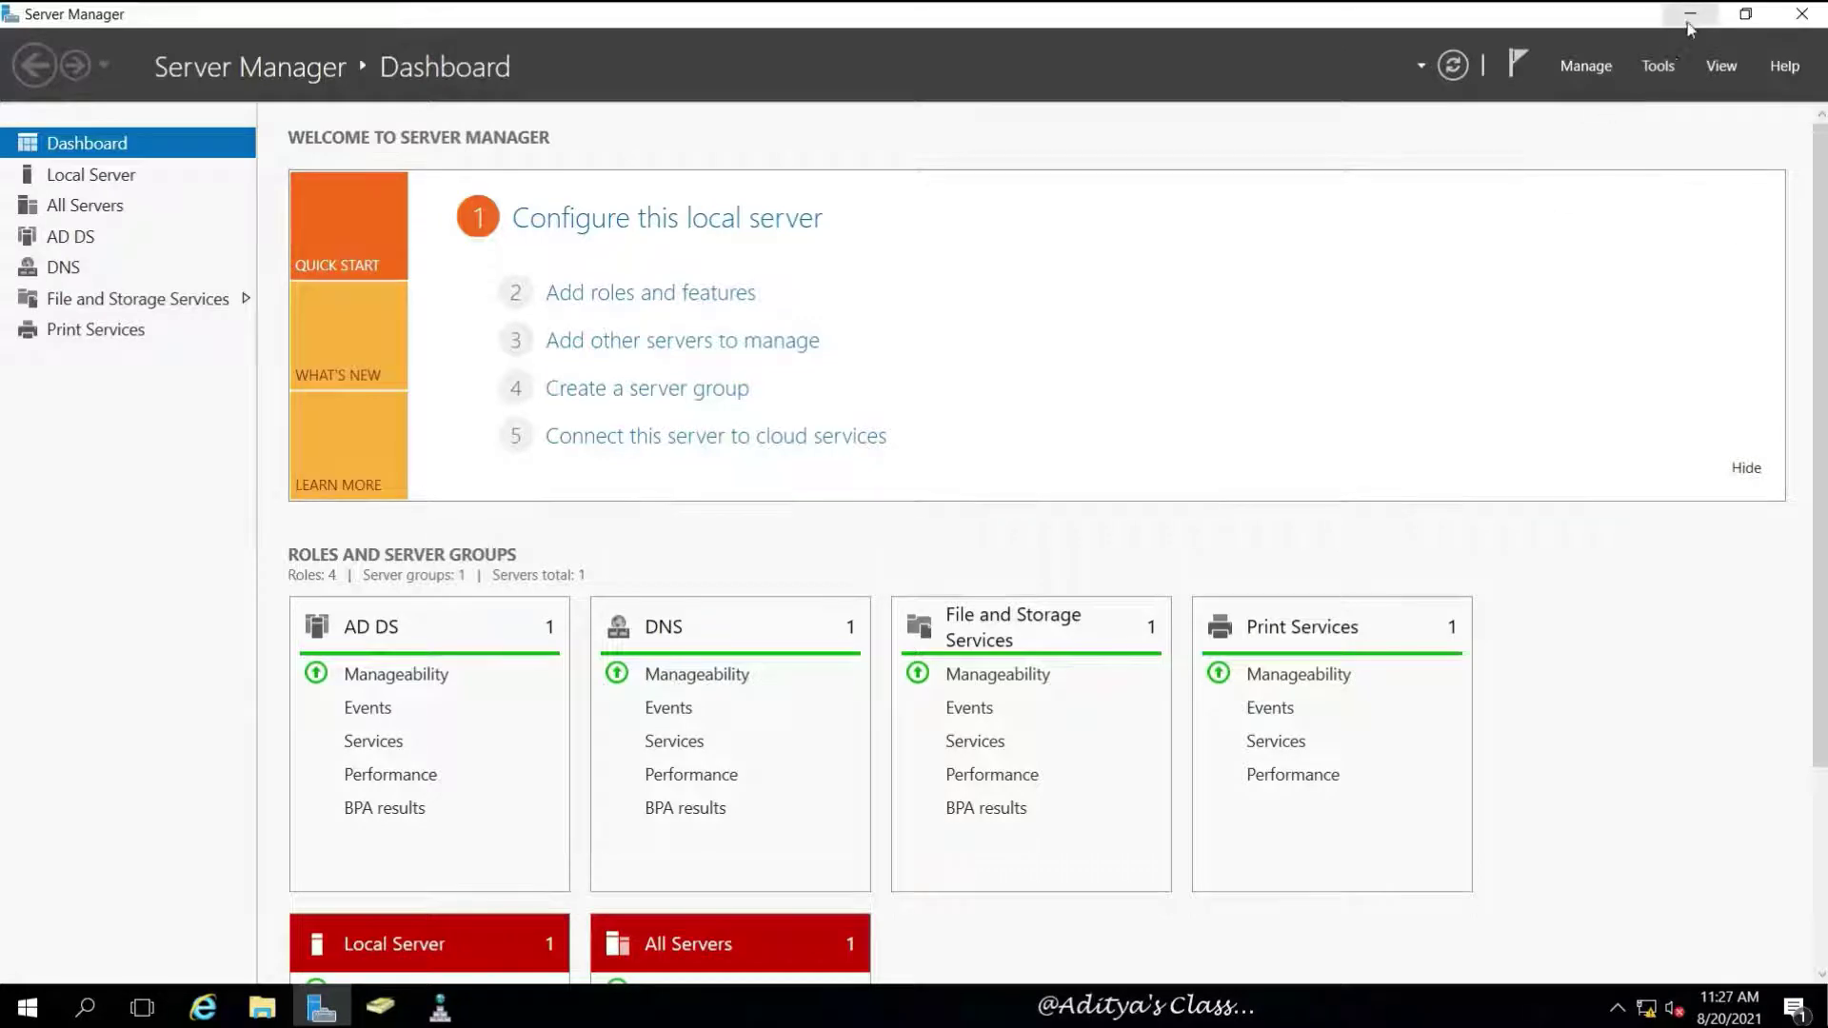
Sign in to Server02 as Administrator and view its Local Server properties: WORKGROUP, DHCP address
mouse_move(1381, 8)
left_click(1259, 21)
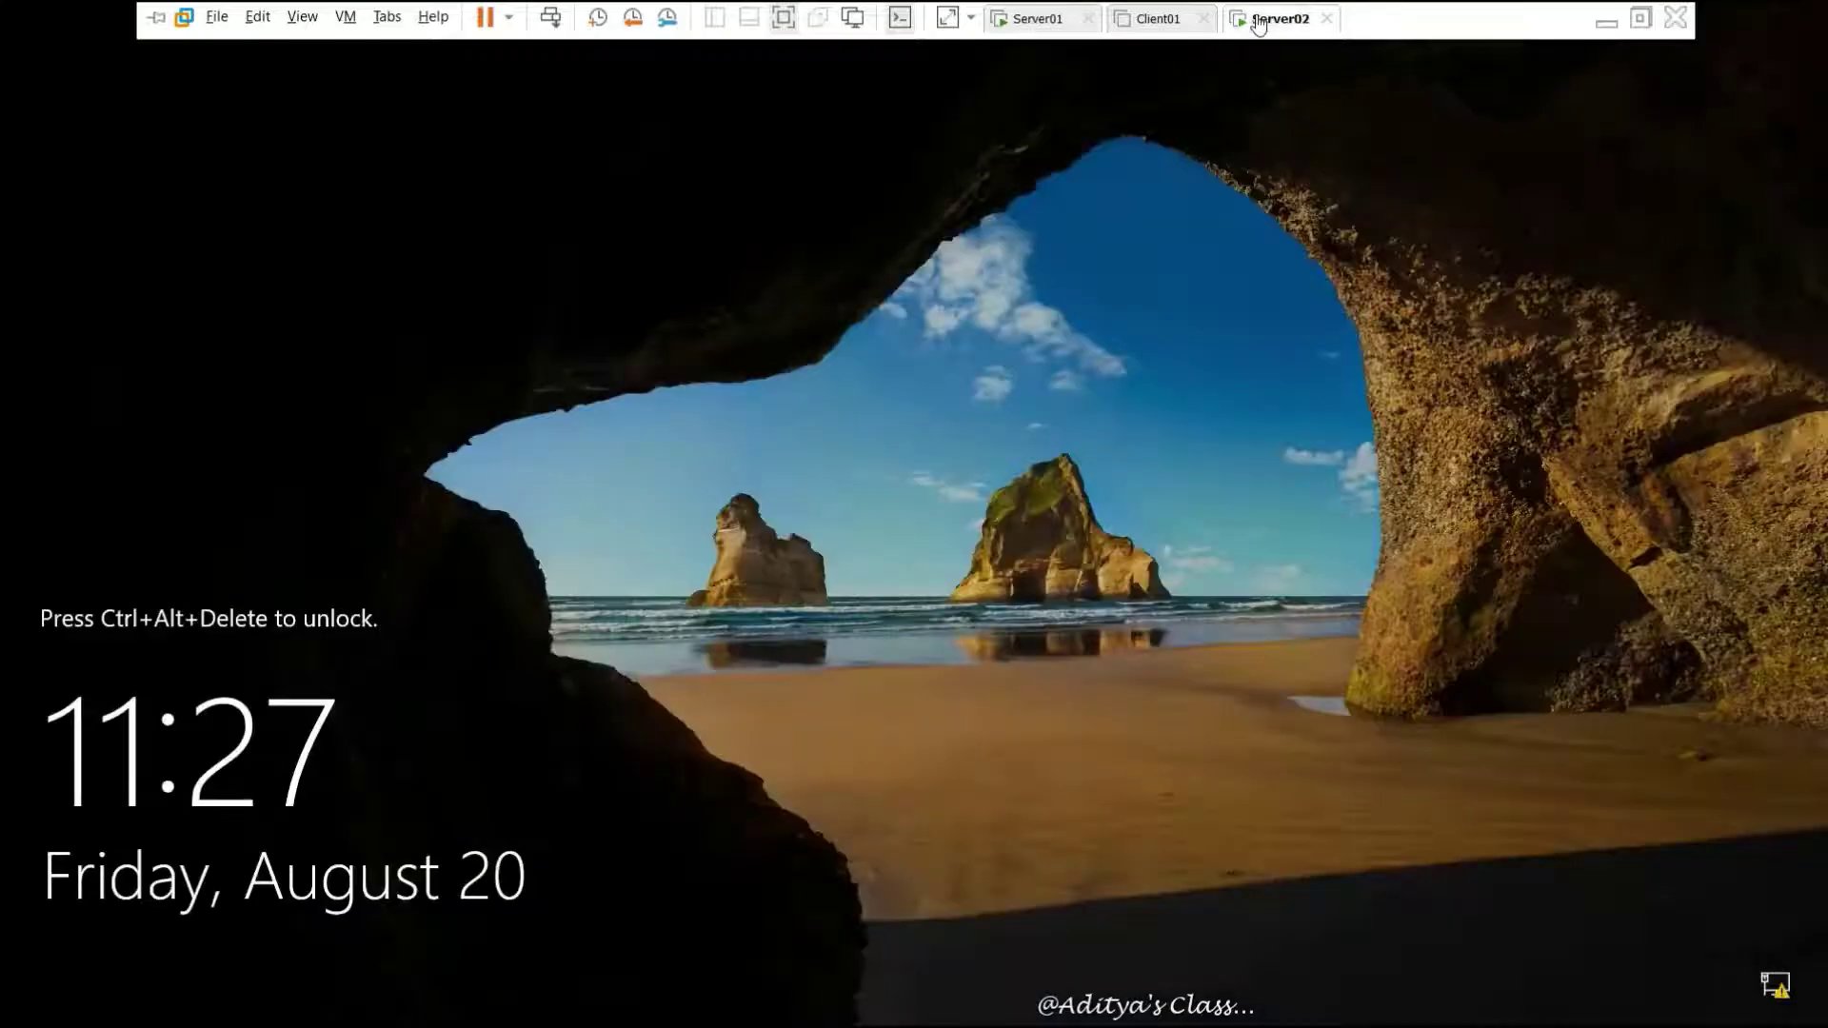
left_click(551, 17)
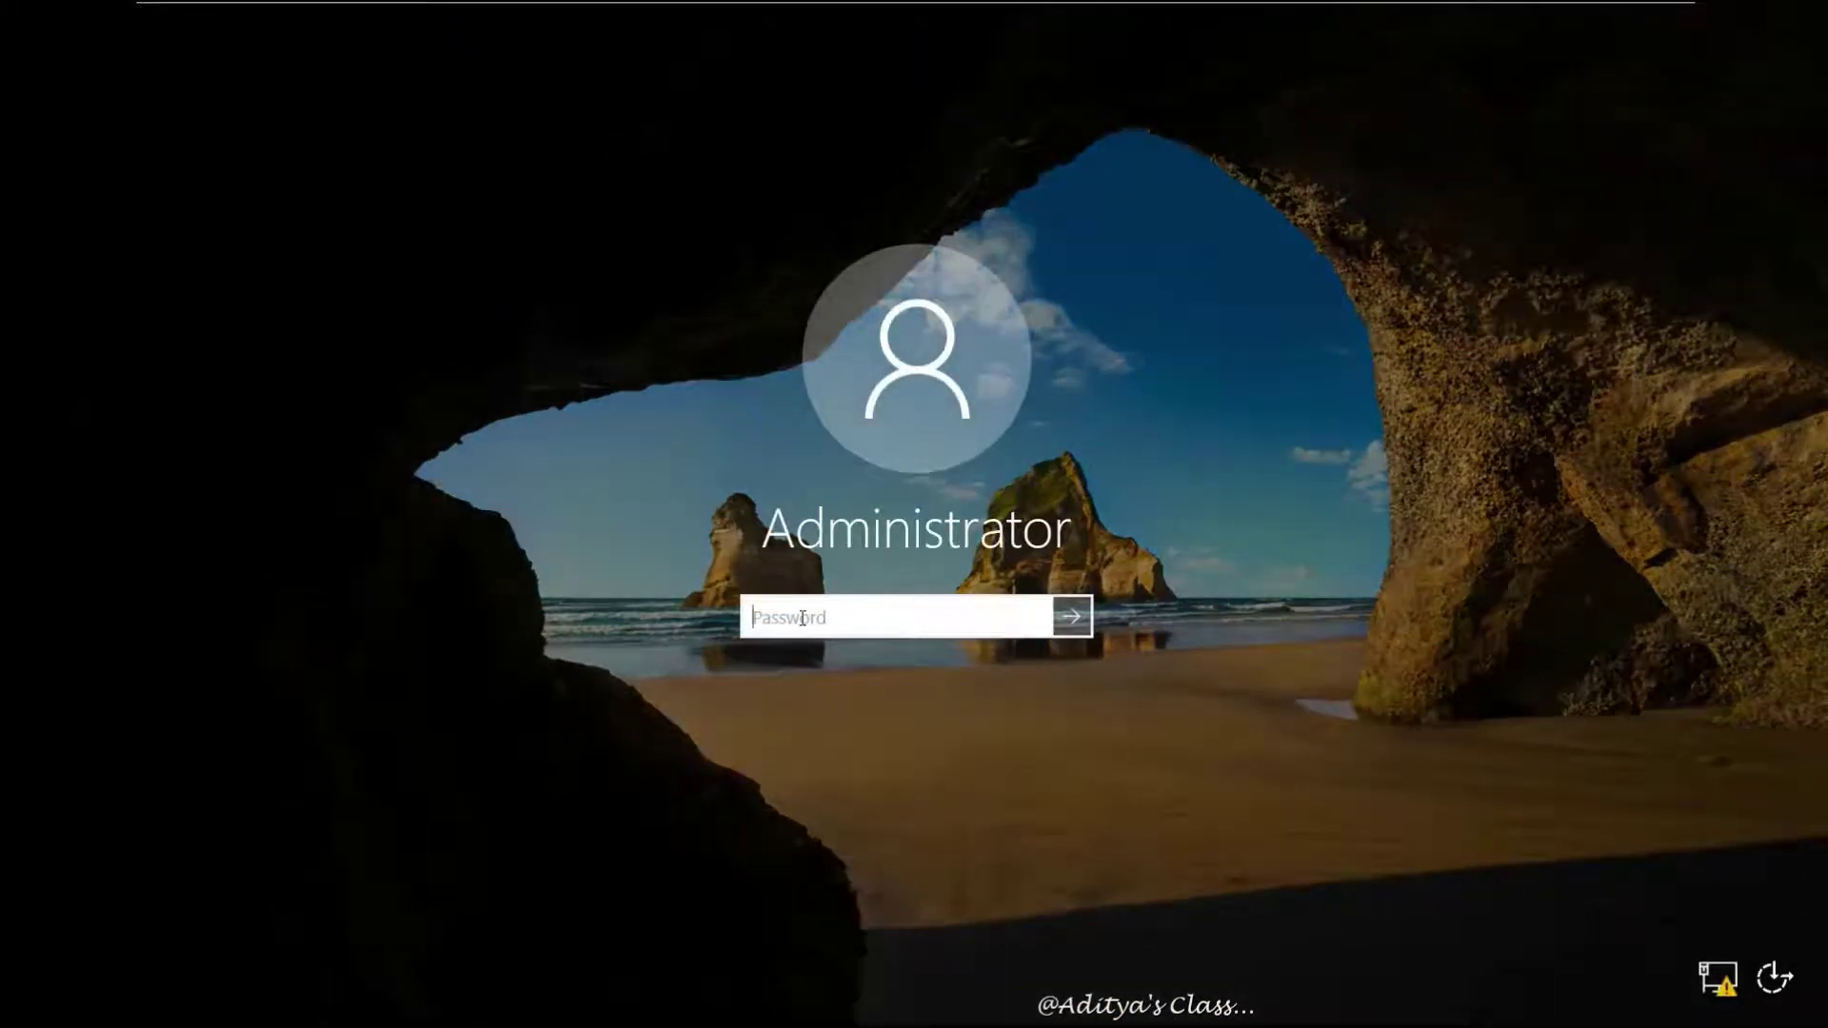
type("Pas")
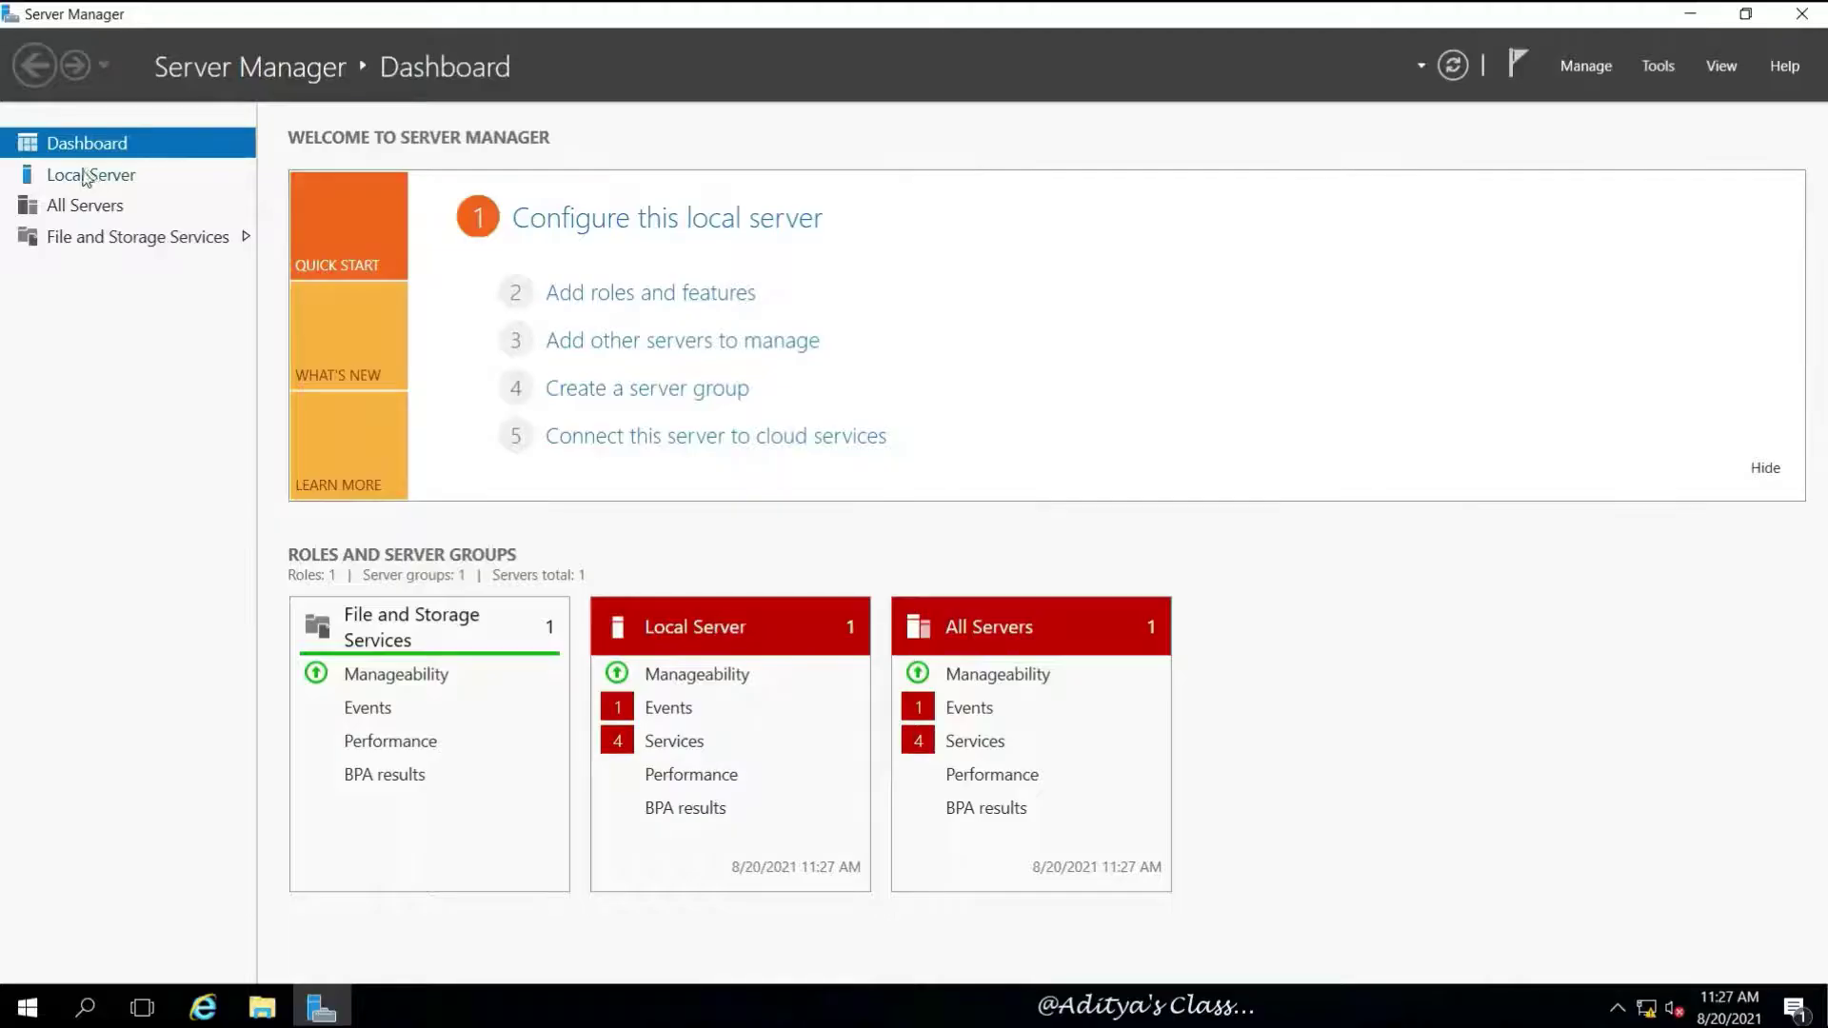
left_click(87, 177)
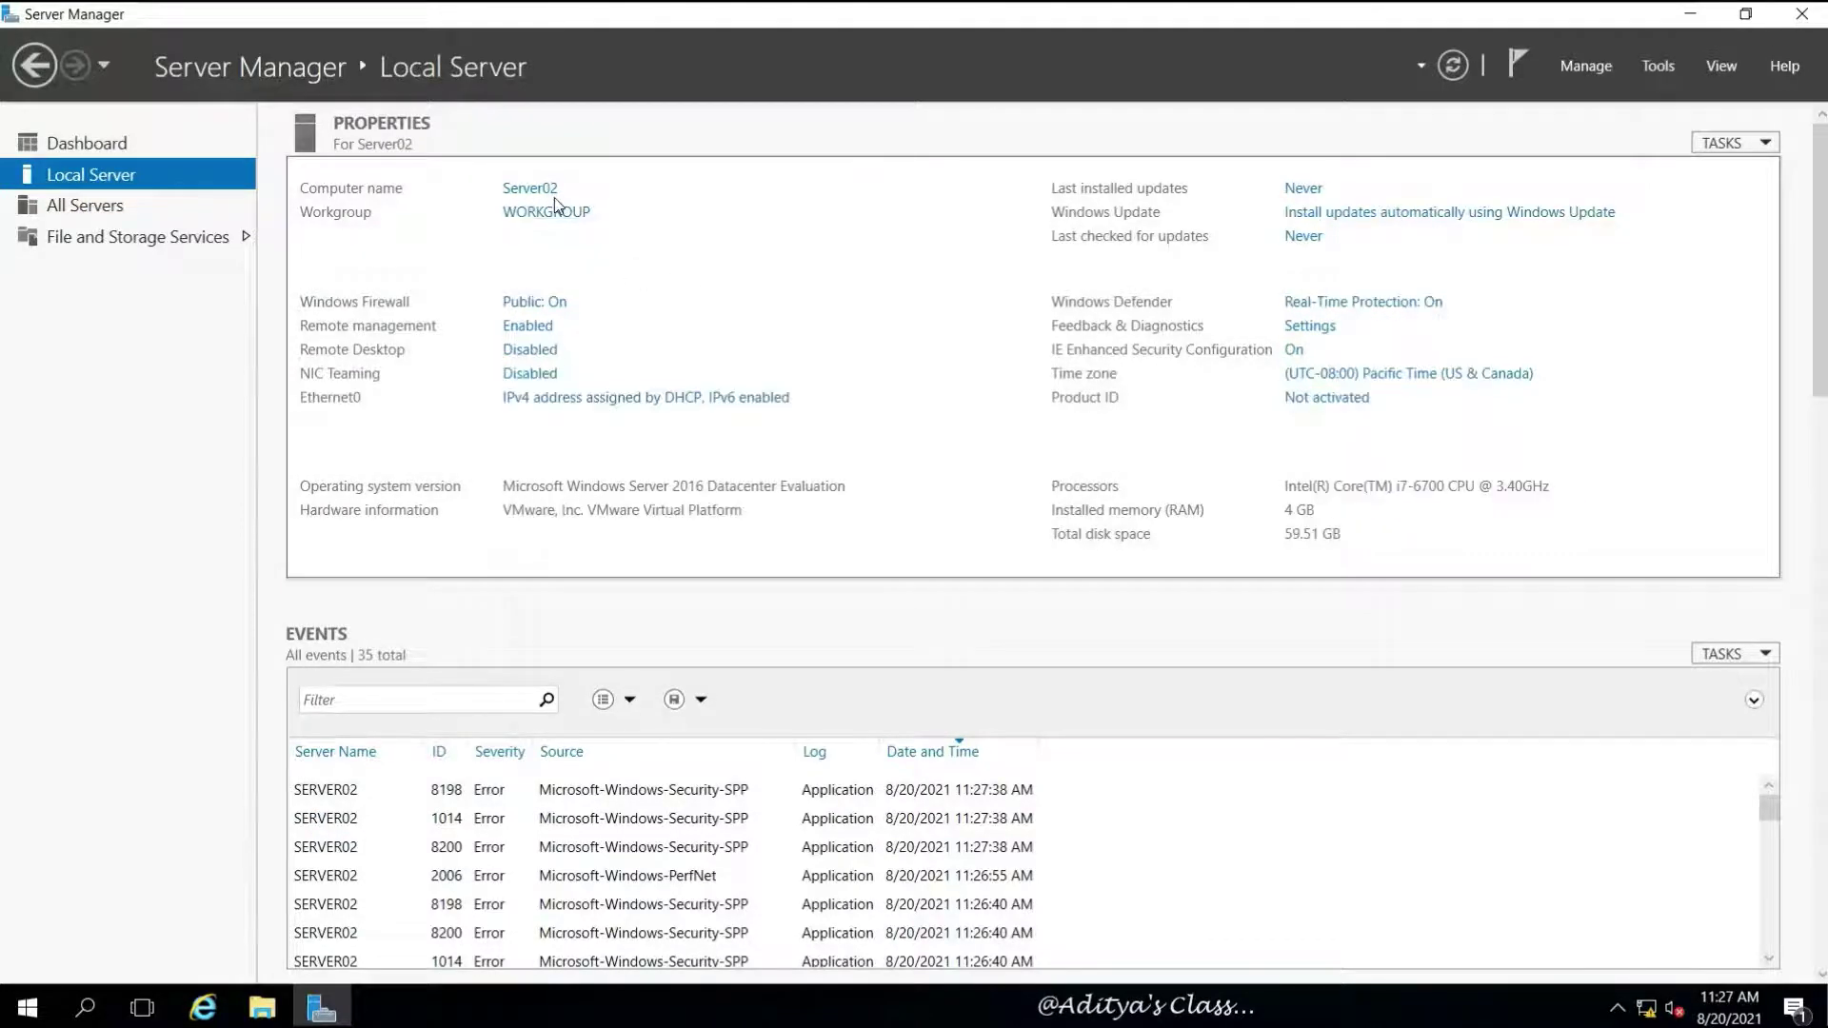
In Date and Time, switch the zone to (UTC+05:30) Chennai, Kolkata, Mumbai, New Delhi and confirm
left_click(1434, 376)
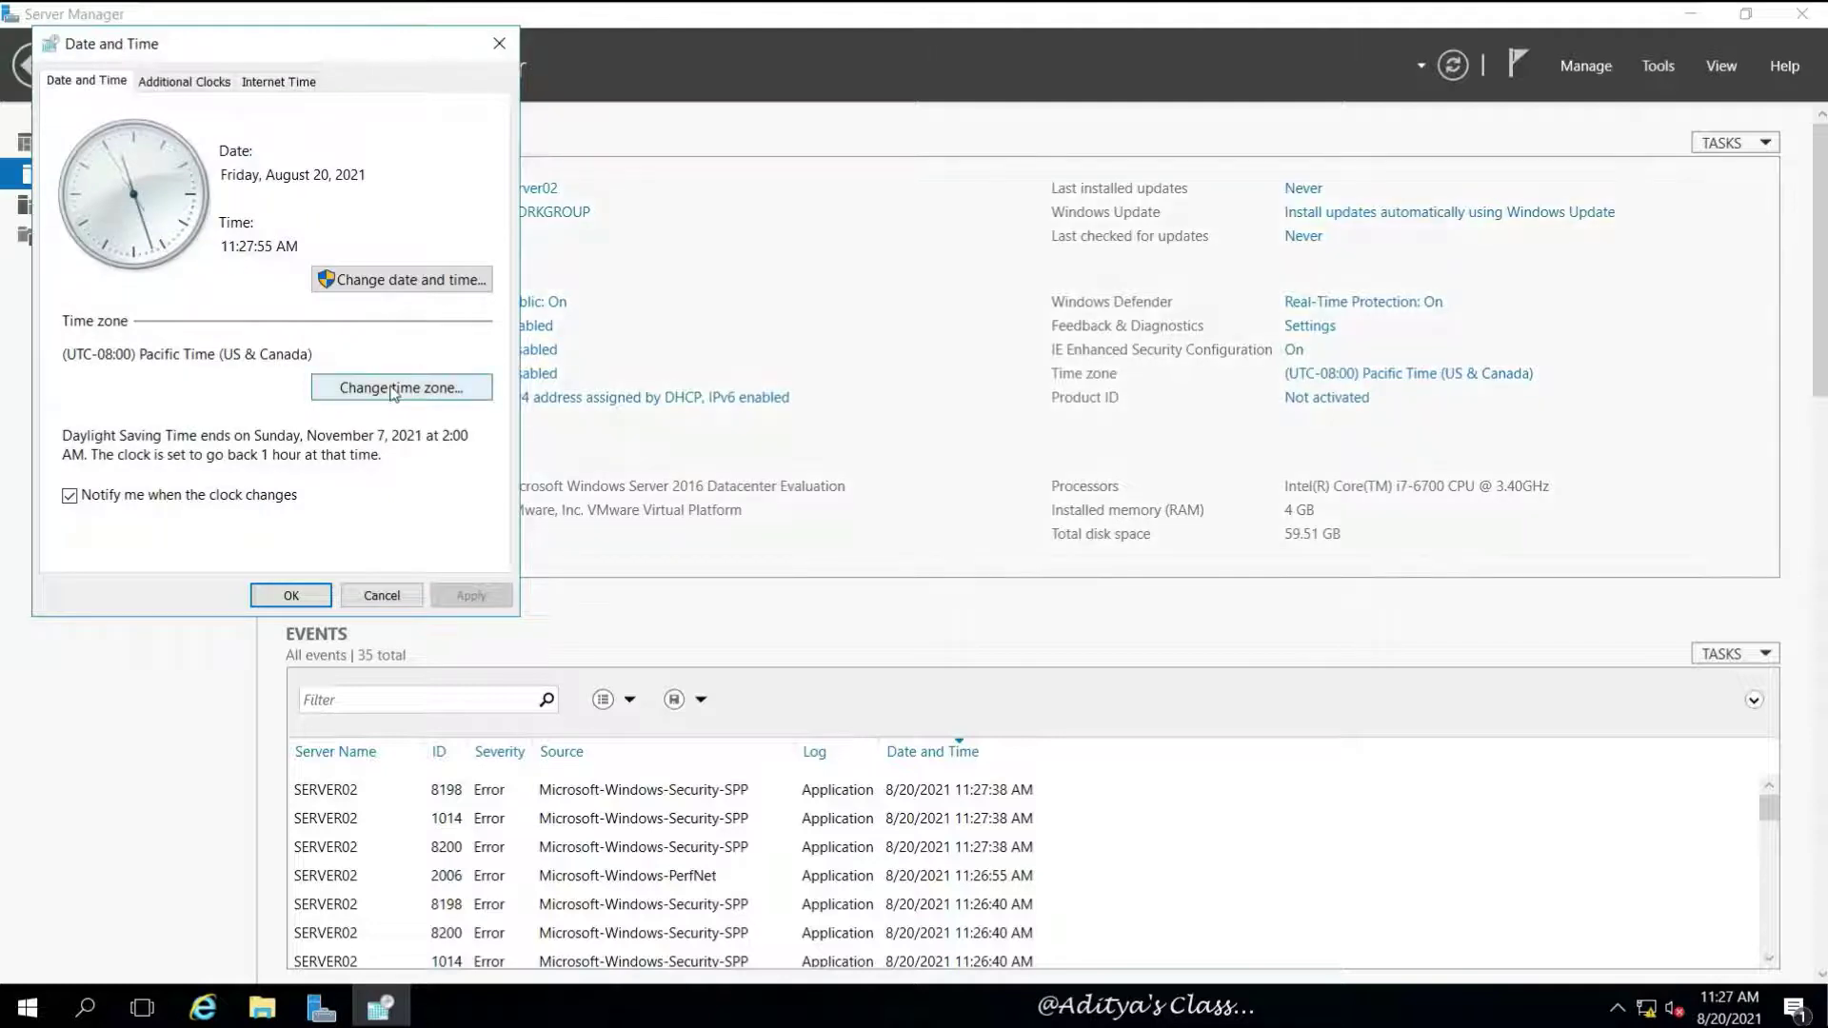
left_click(466, 387)
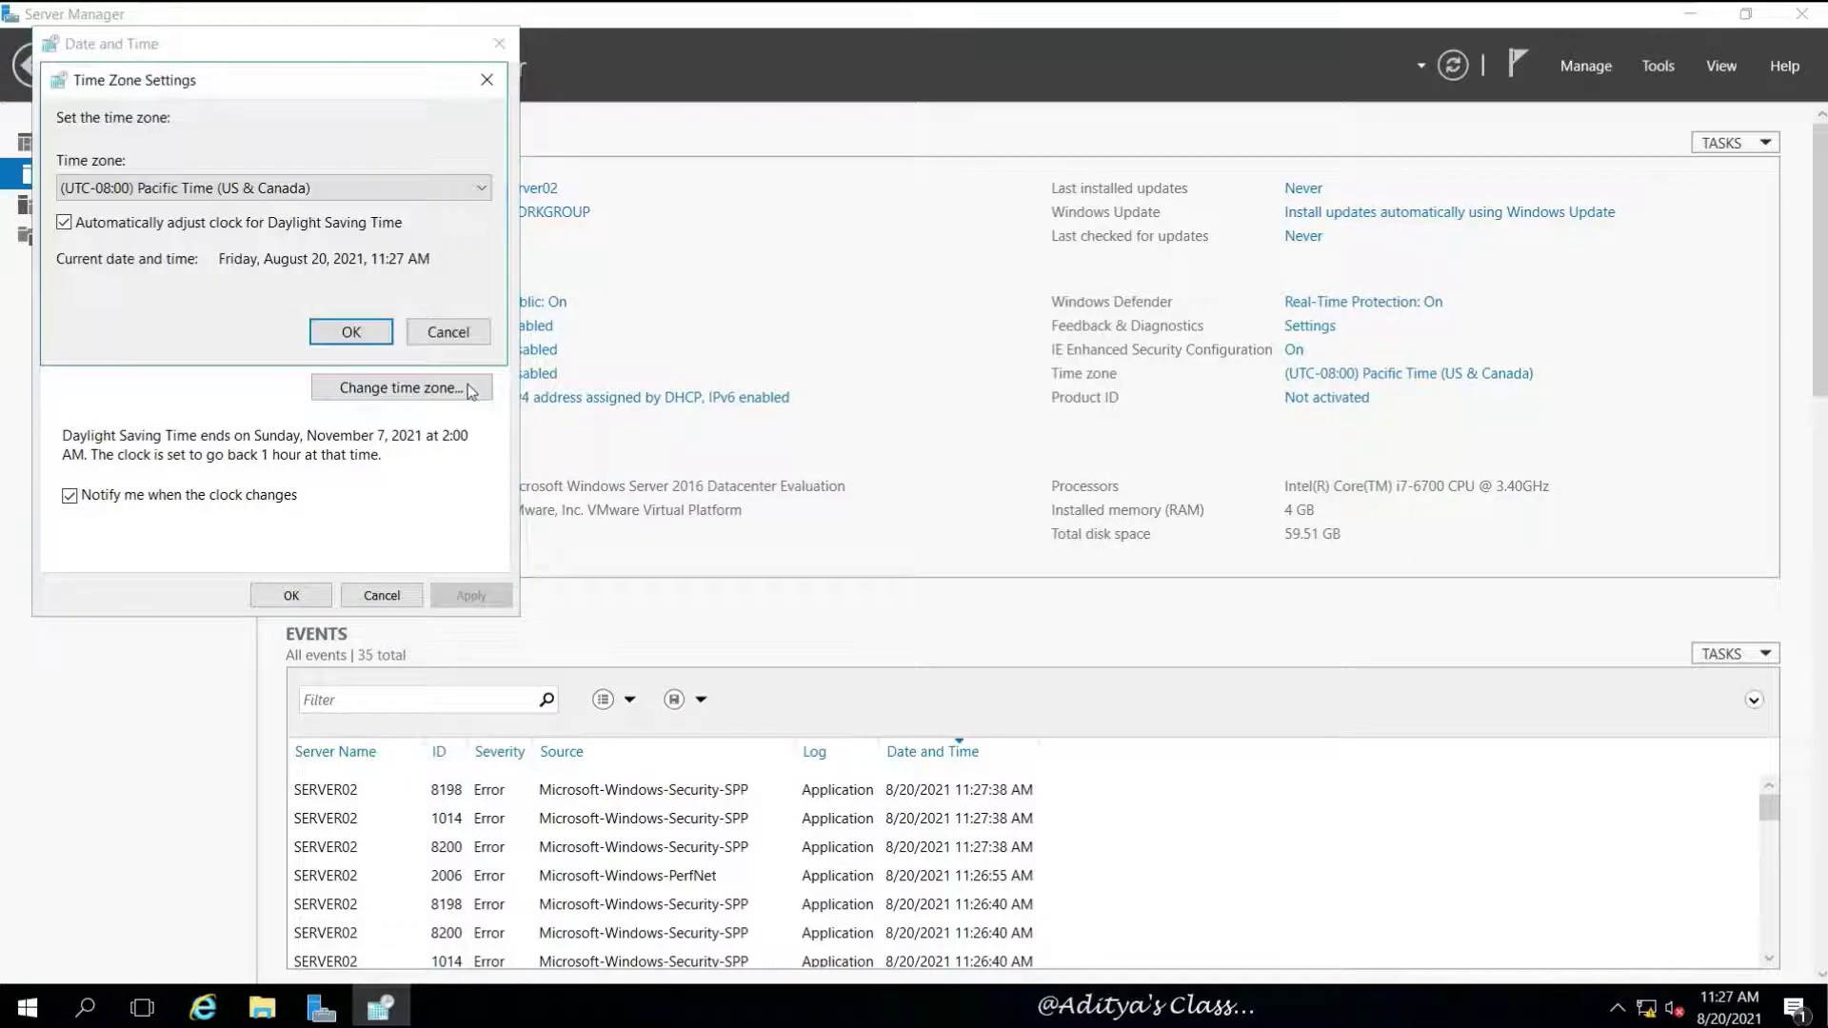
left_click(481, 188)
scroll(317, 744, "down", 7)
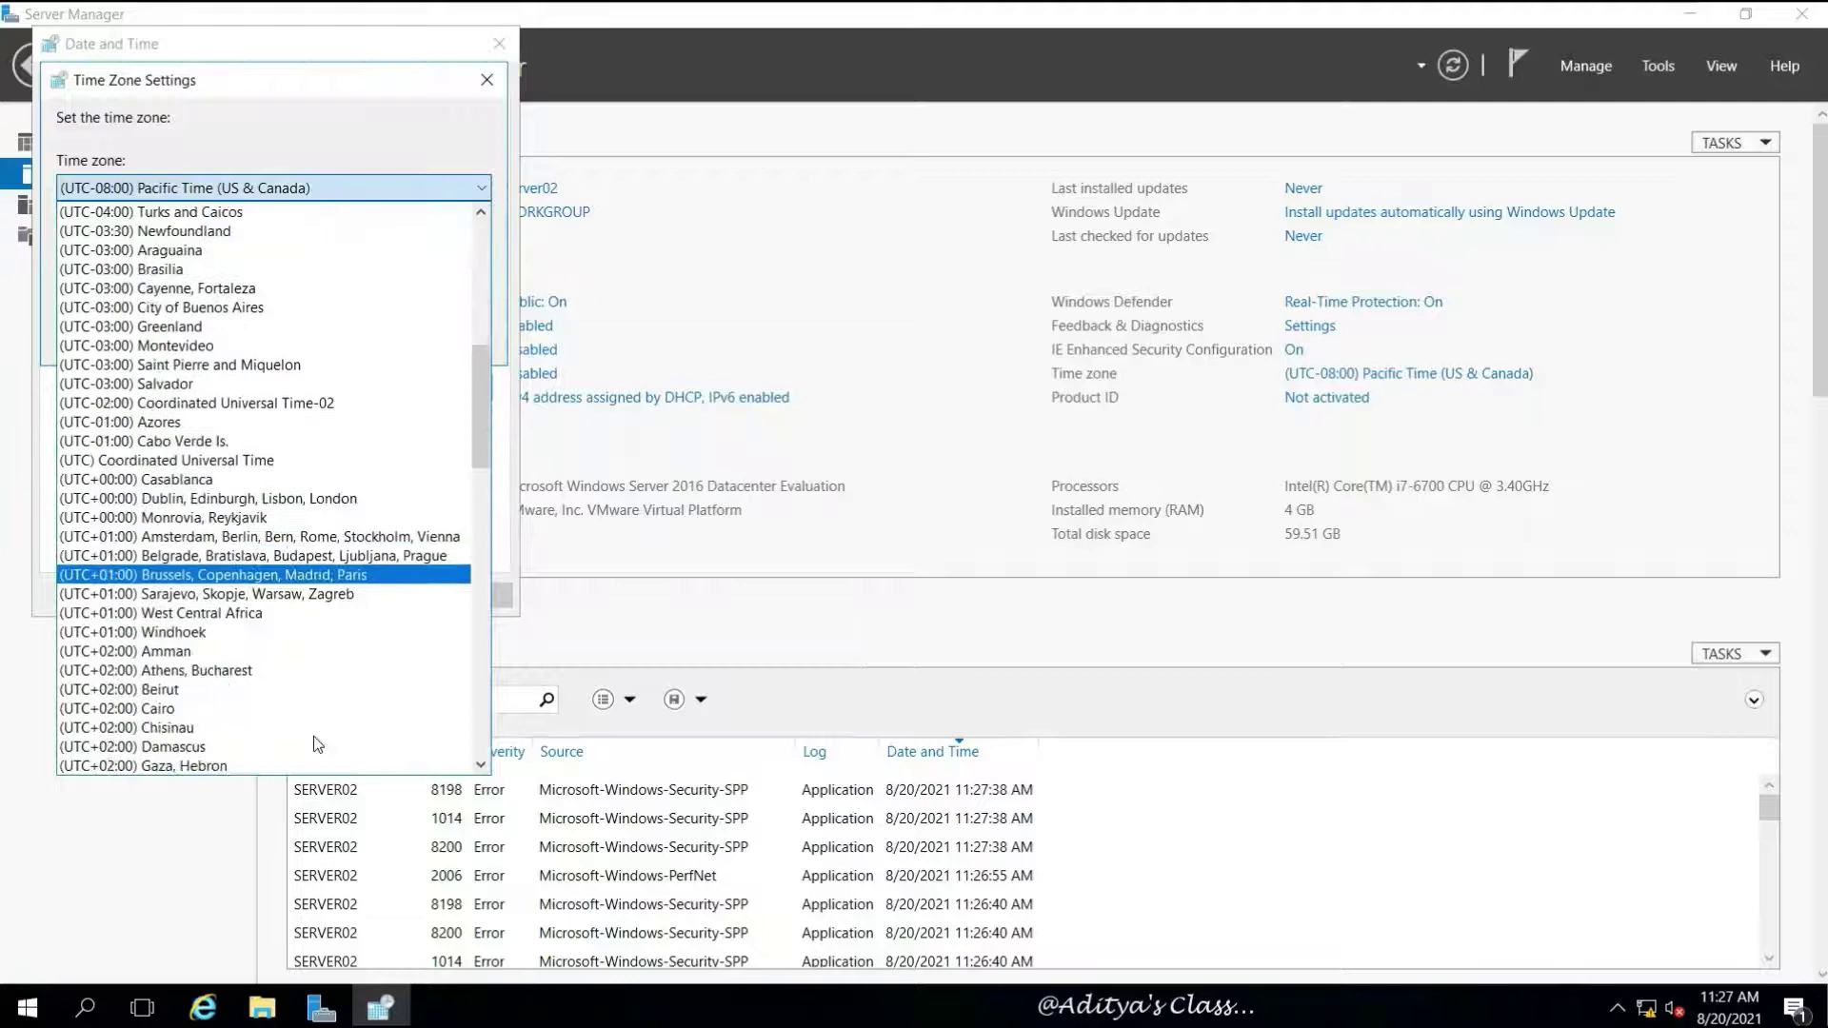
scroll(317, 745, "down", 6)
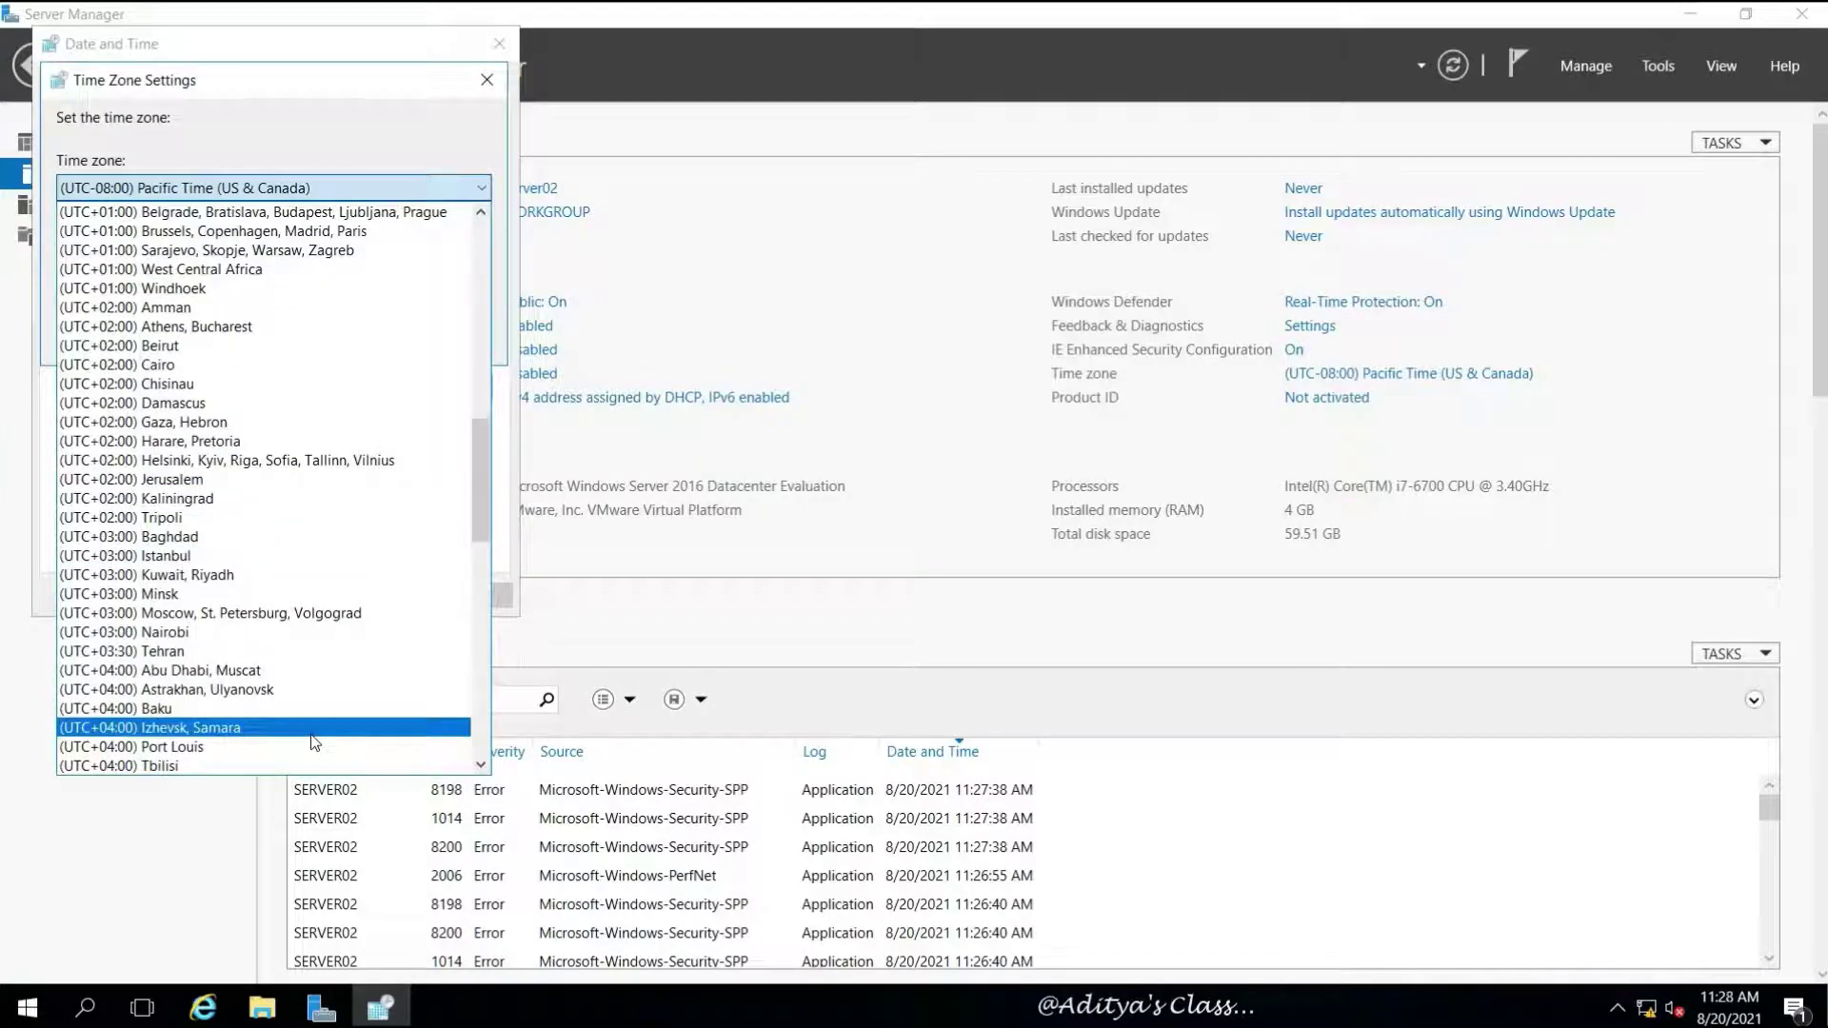
scroll(315, 743, "down", 4)
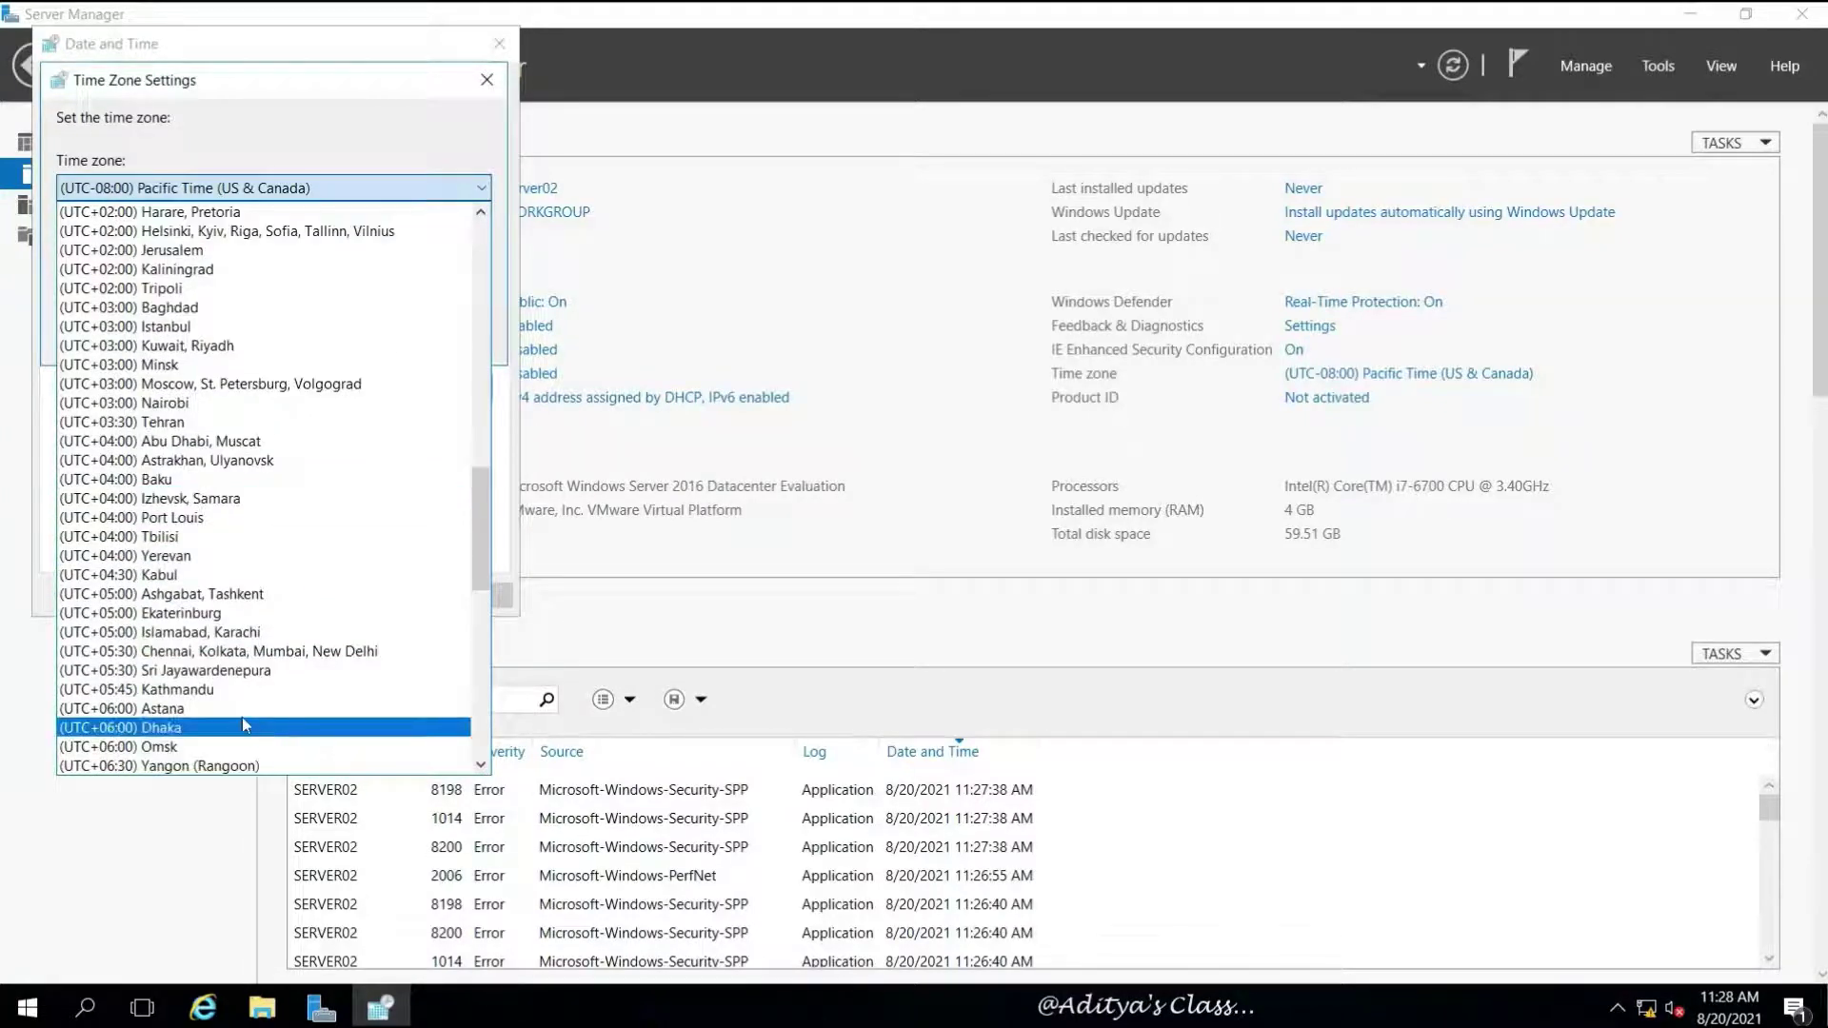
left_click(314, 651)
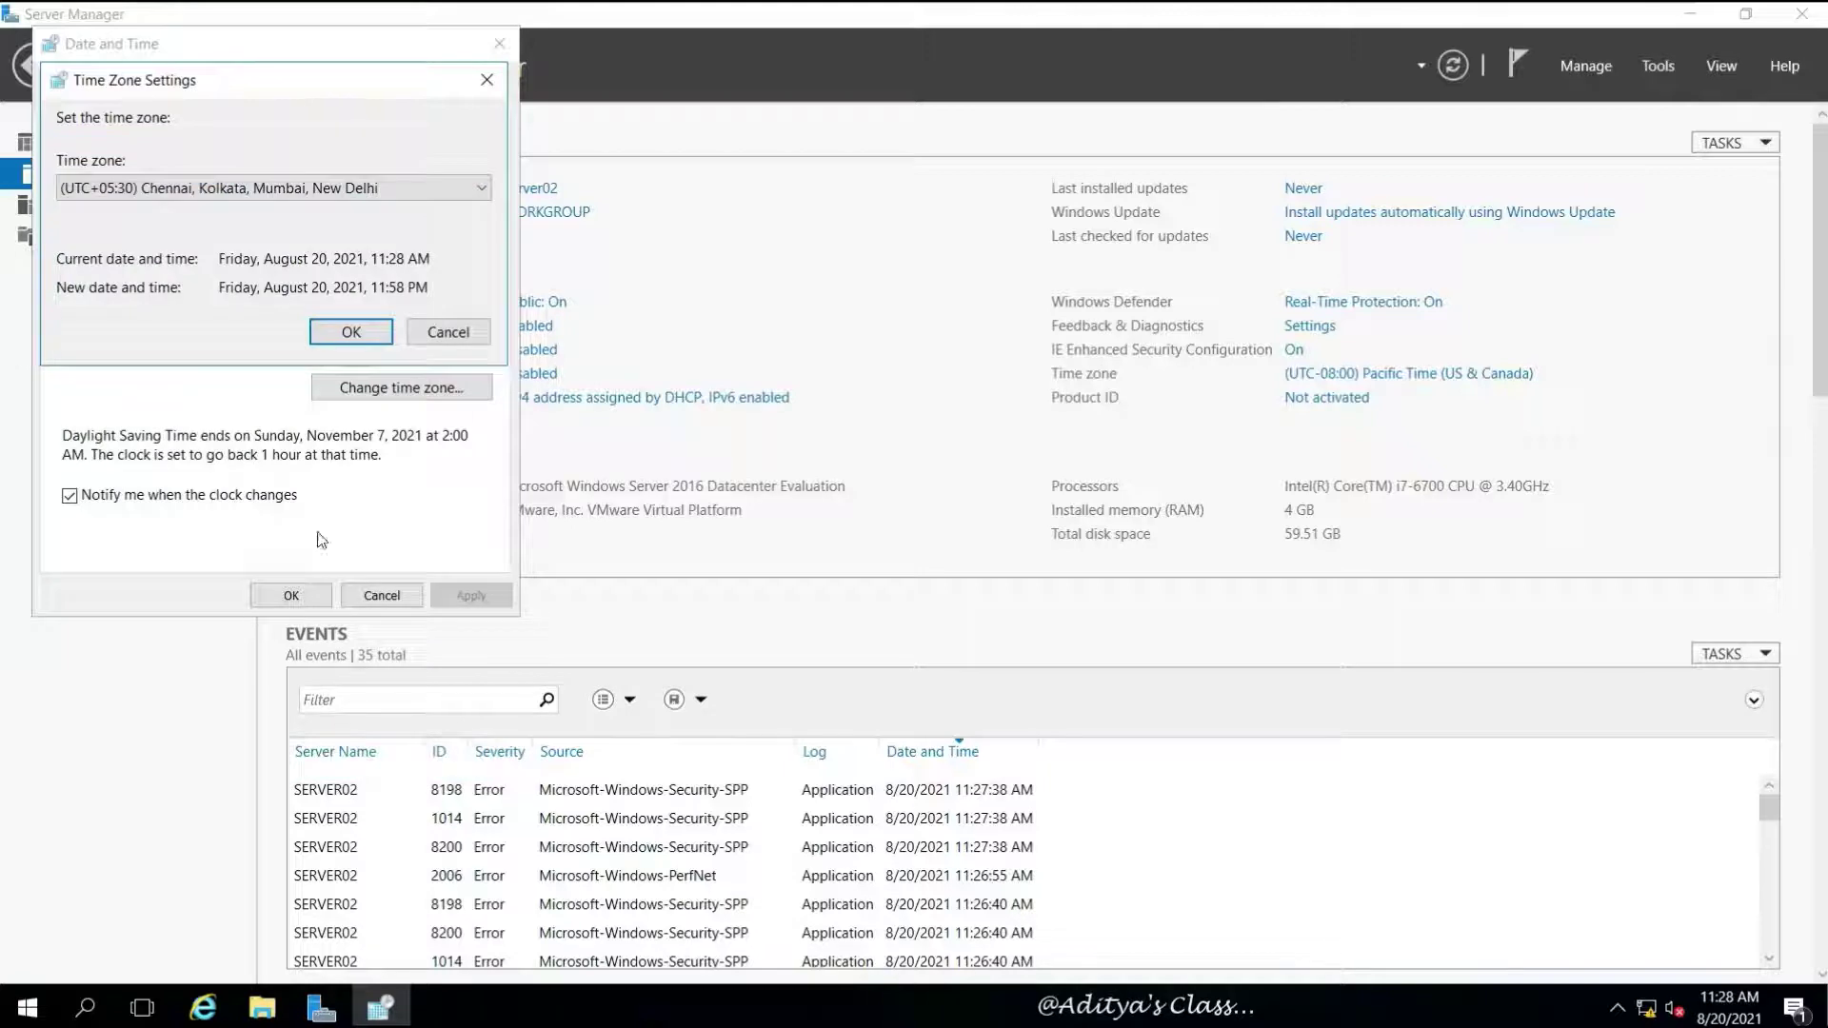
left_click(359, 332)
left_click(290, 597)
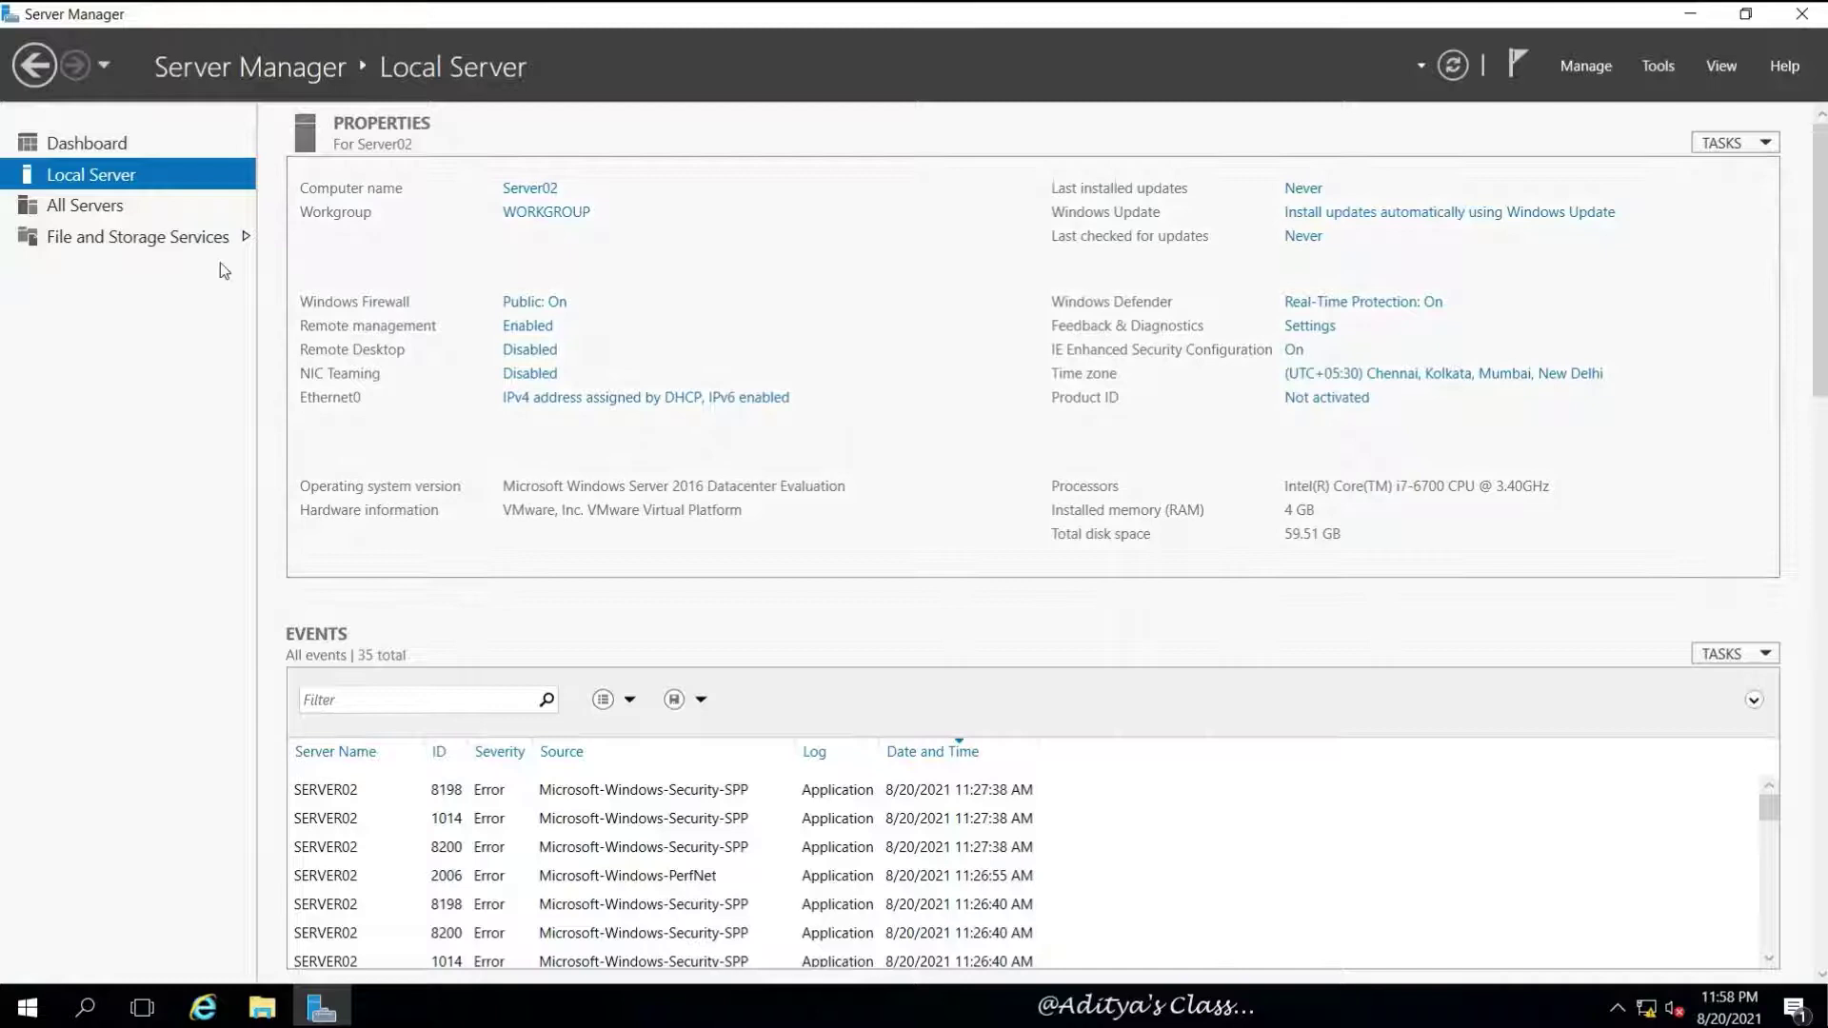
Turn off IPv6 in the Ethernet0 adapter properties
left_click(599, 400)
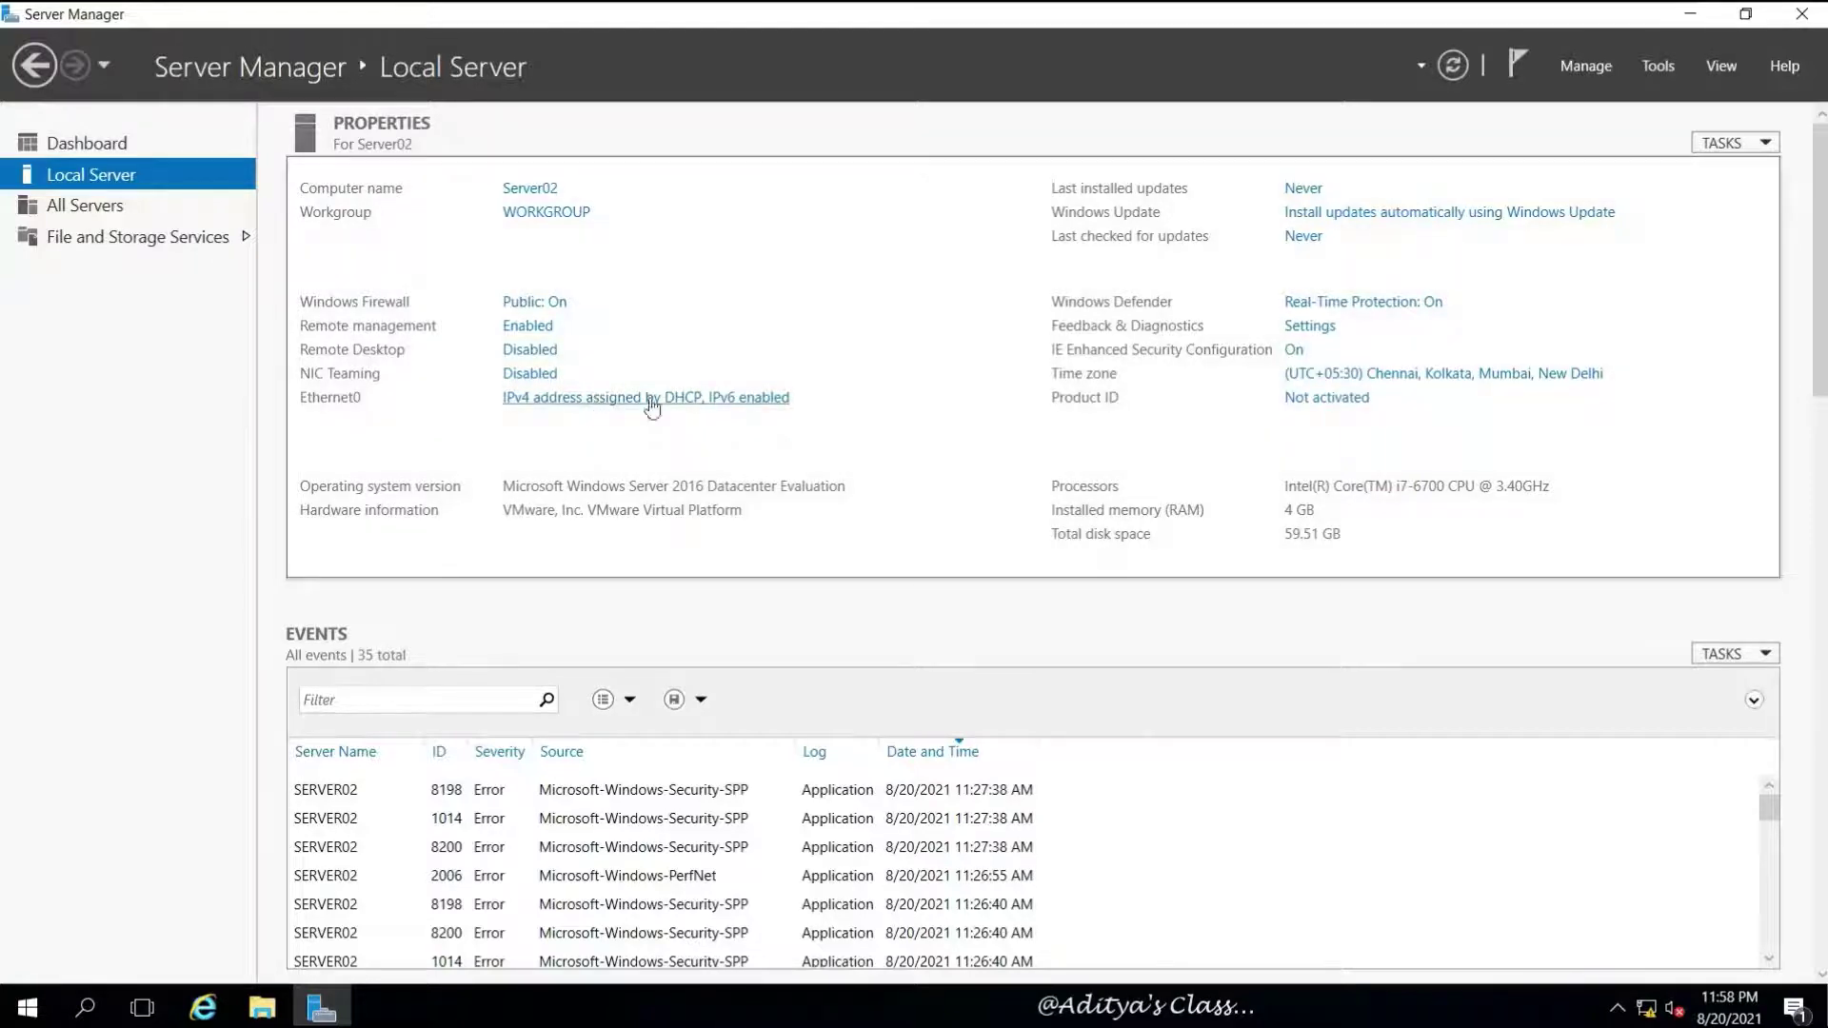
right_click(352, 293)
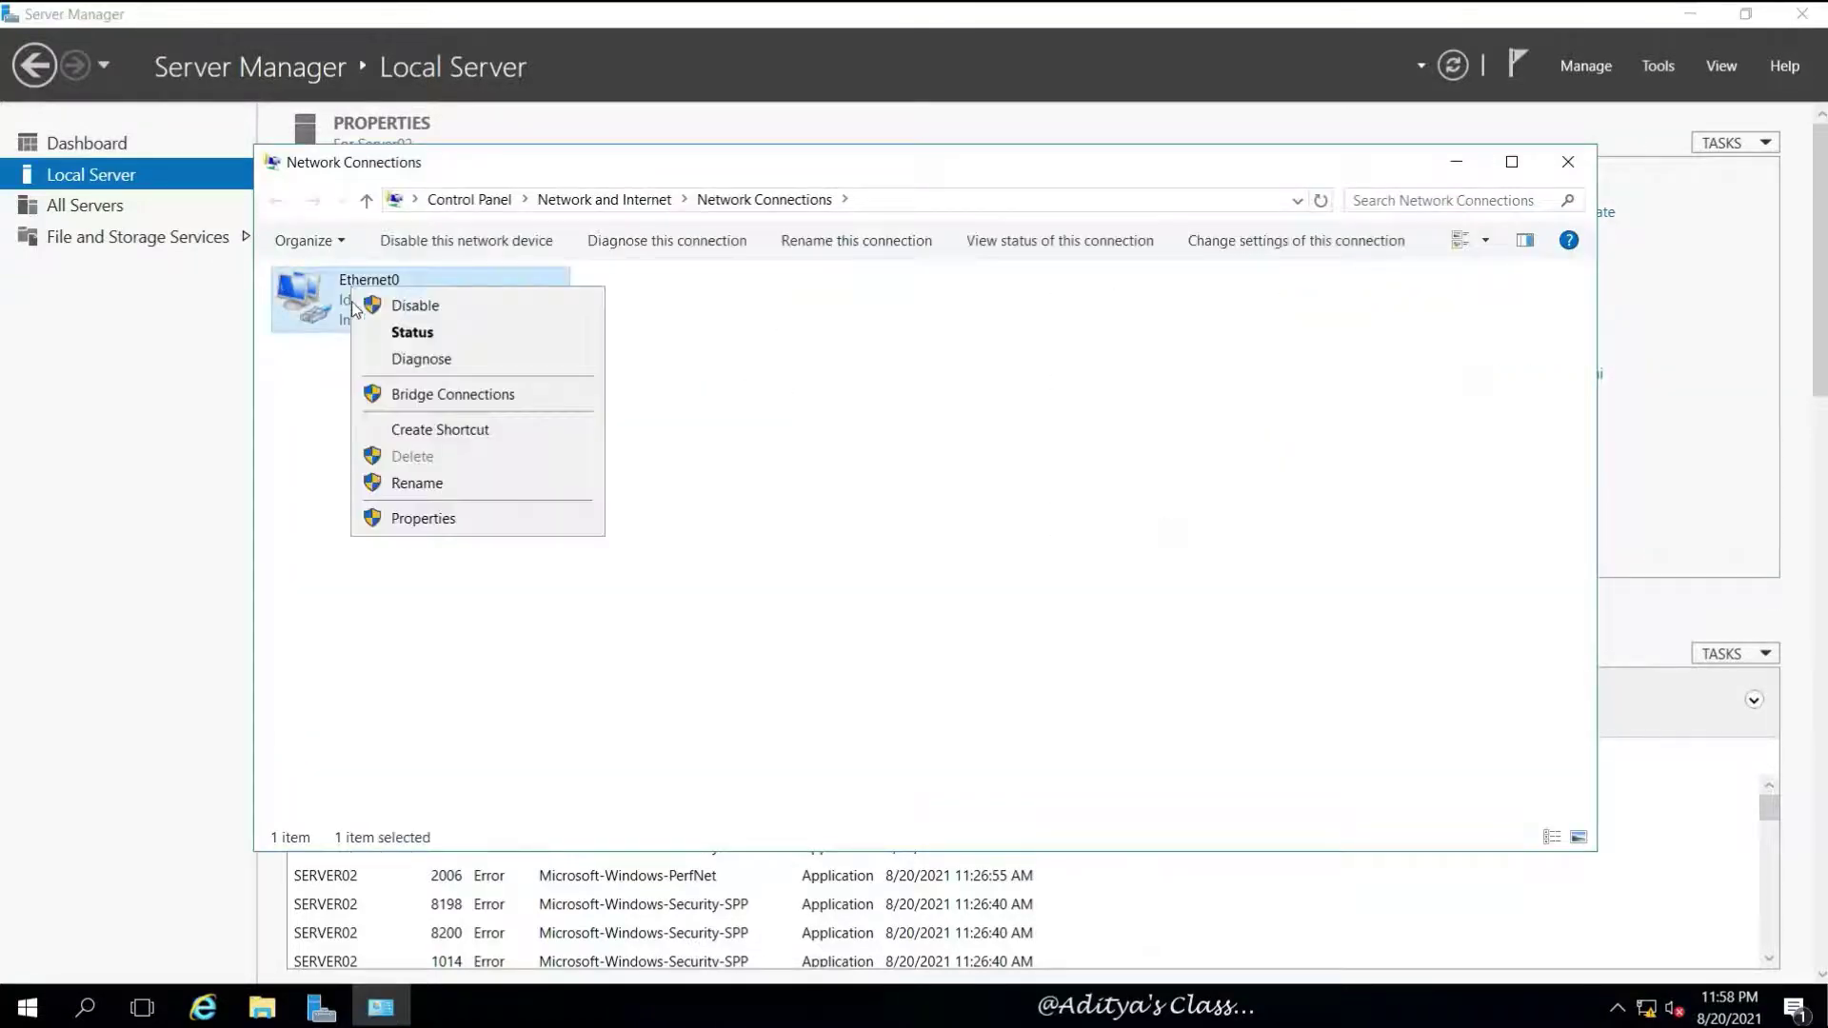
left_click(429, 519)
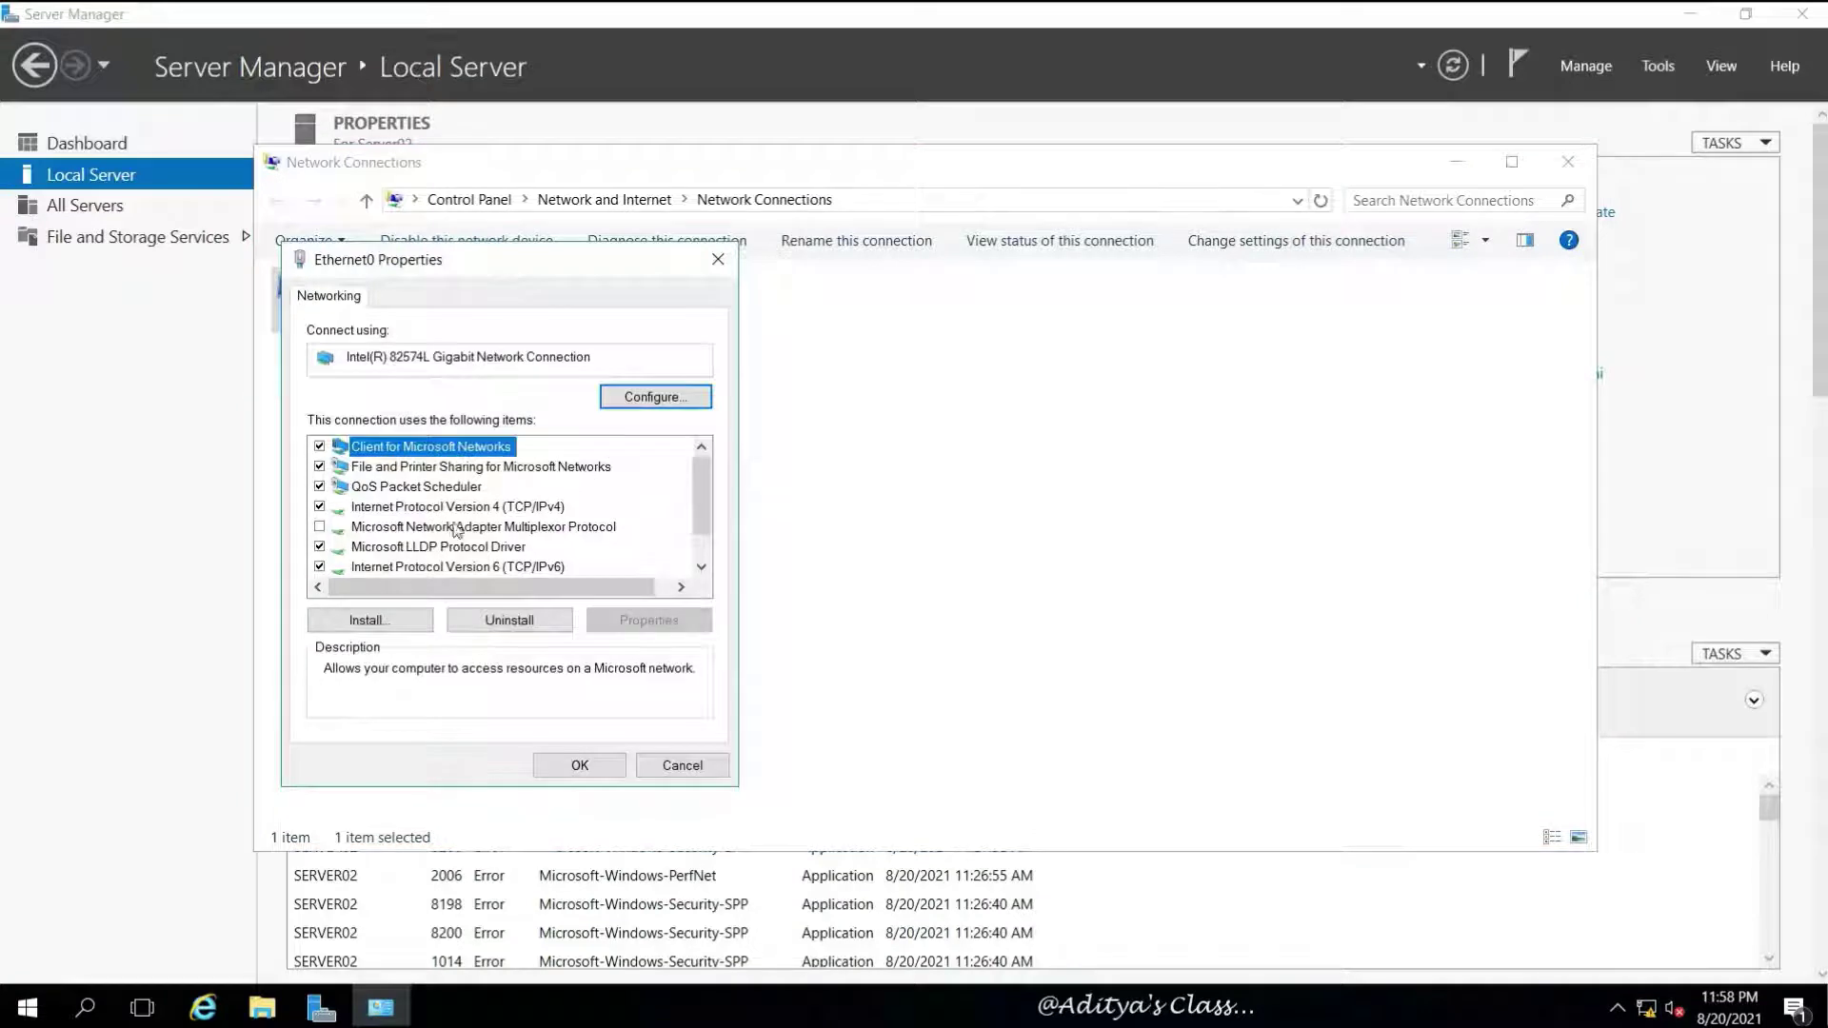
left_click(320, 567)
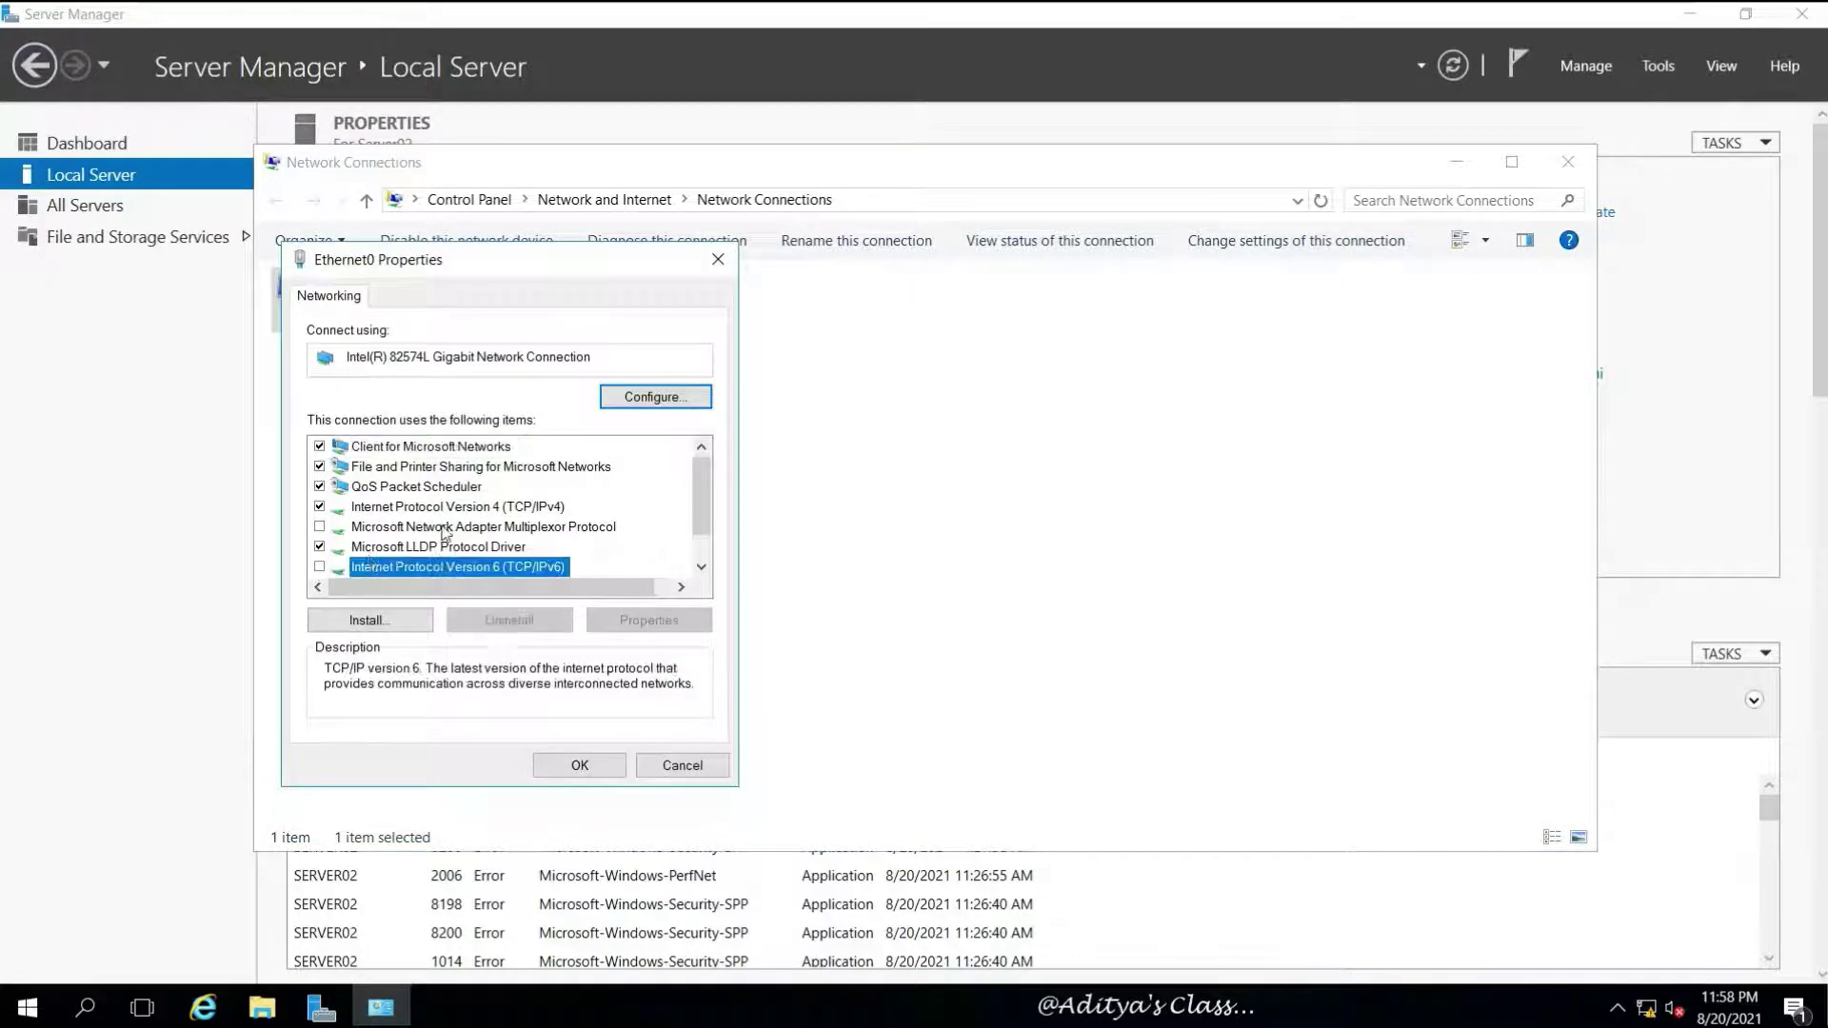
Set IPv4 to static 192.168.10.3, mask 255.255.255.0, DNS 192.168.10.3 and 192.168.10.1
left_click(468, 510)
left_click(621, 619)
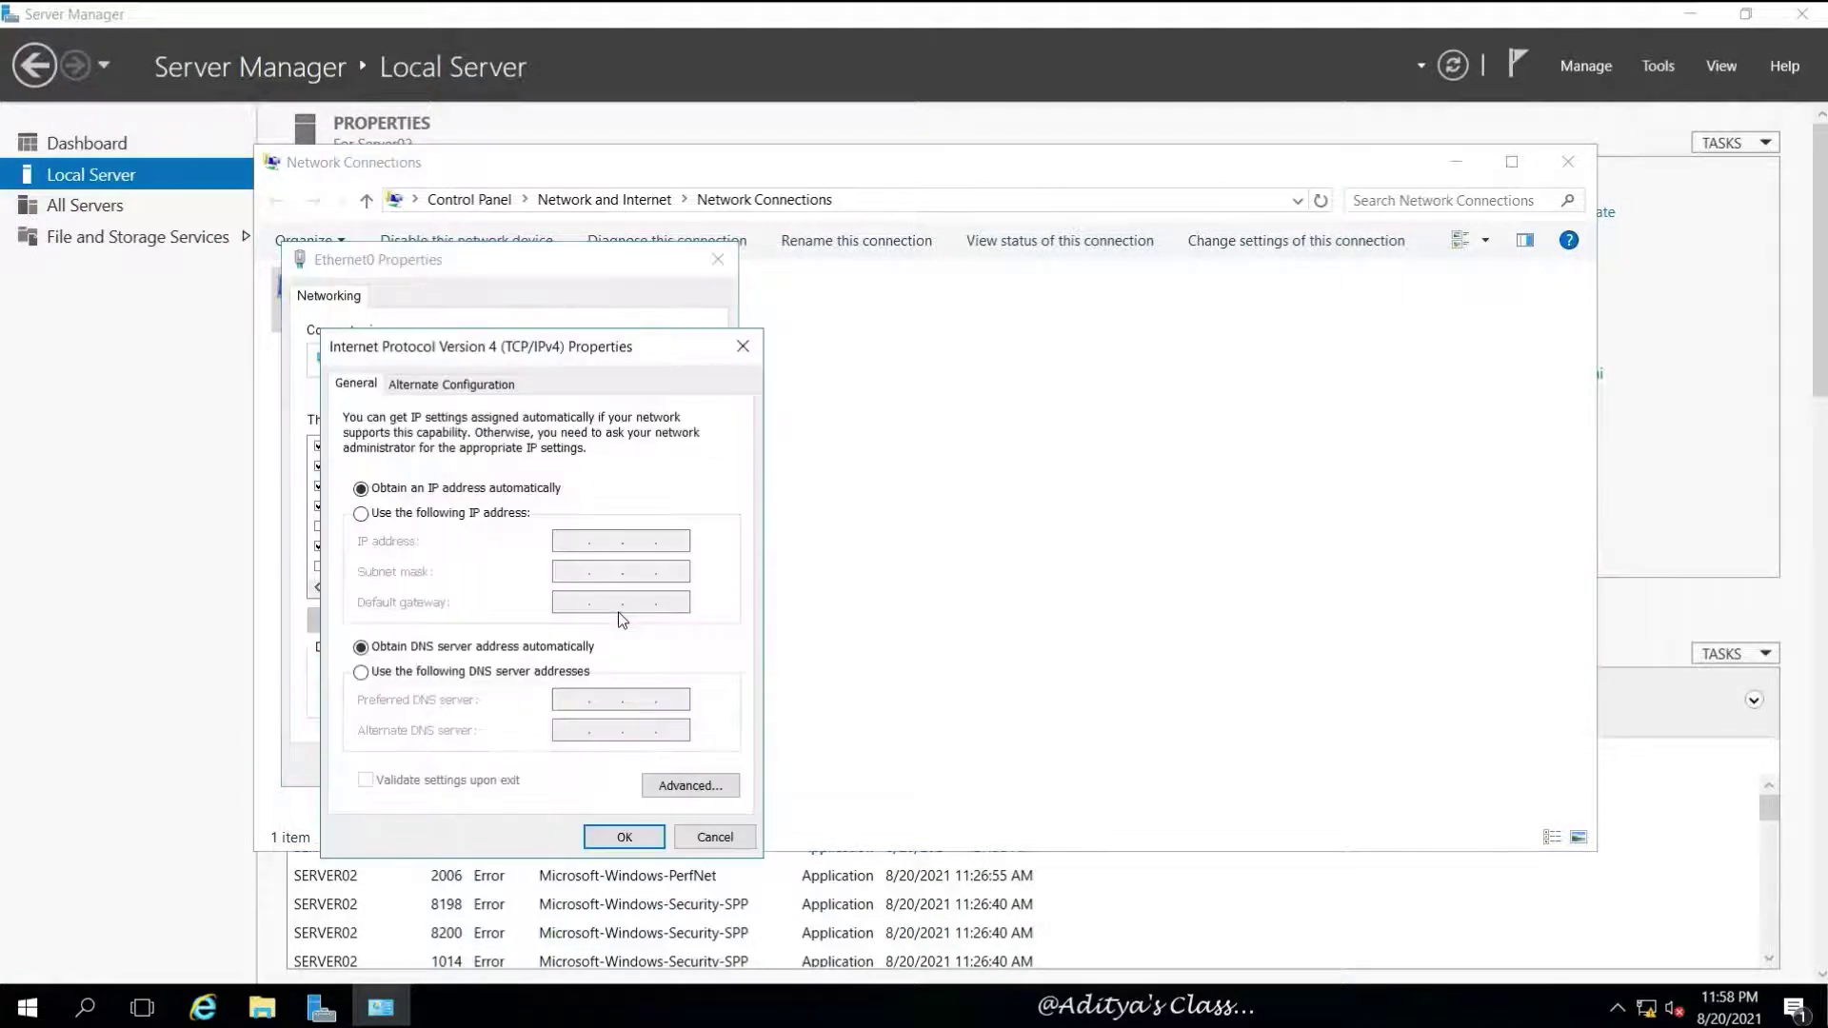
left_click(420, 515)
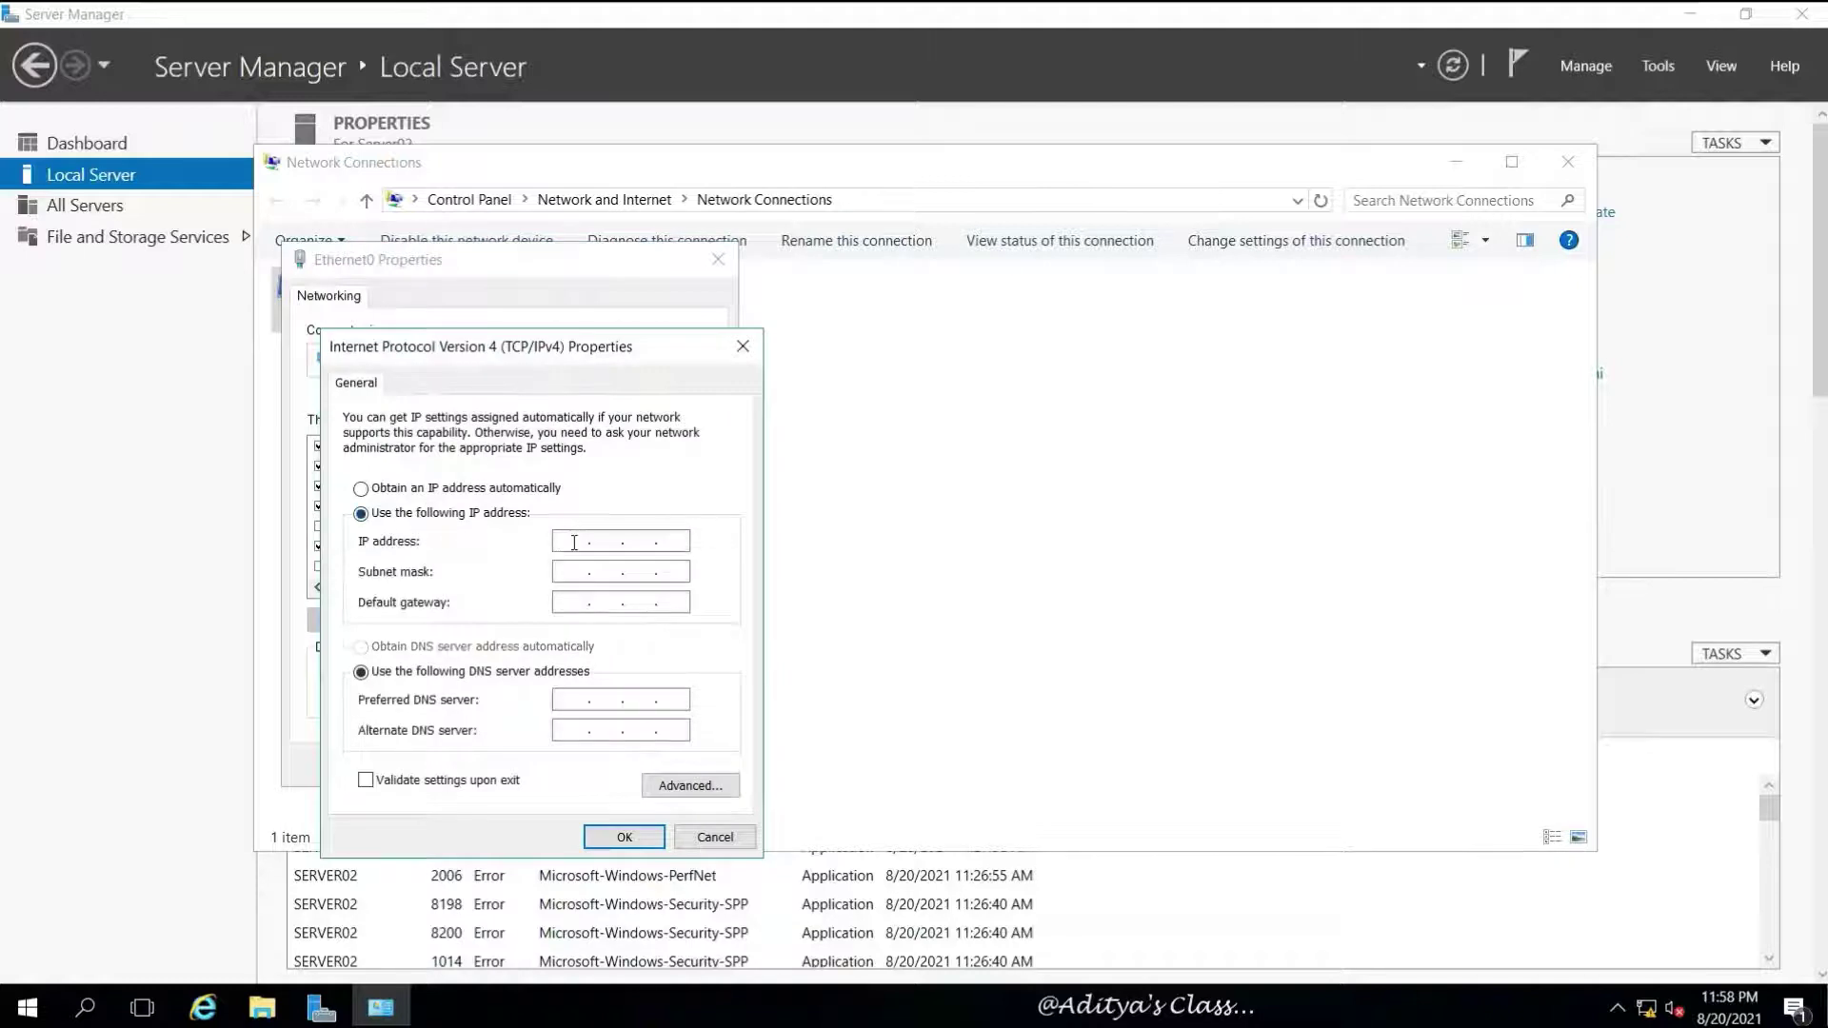
left_click(574, 543)
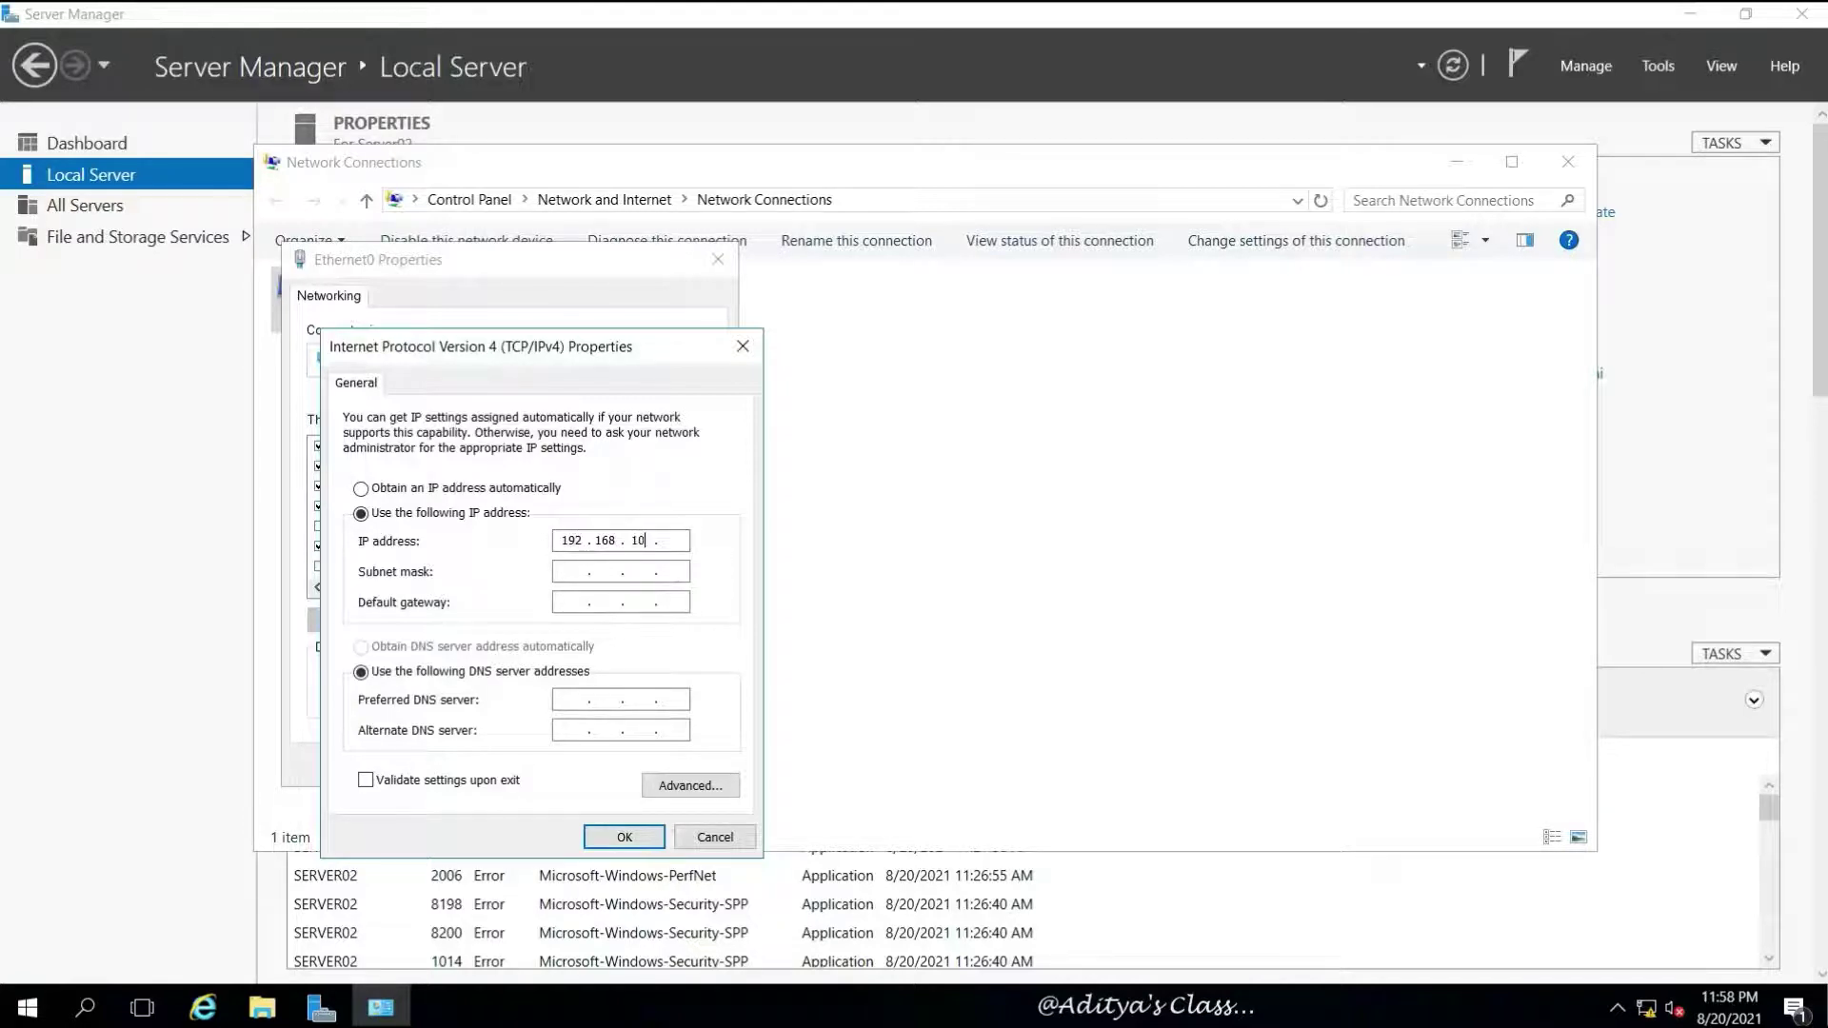
left_click(573, 572)
type("192 . 168 . 10 . 3")
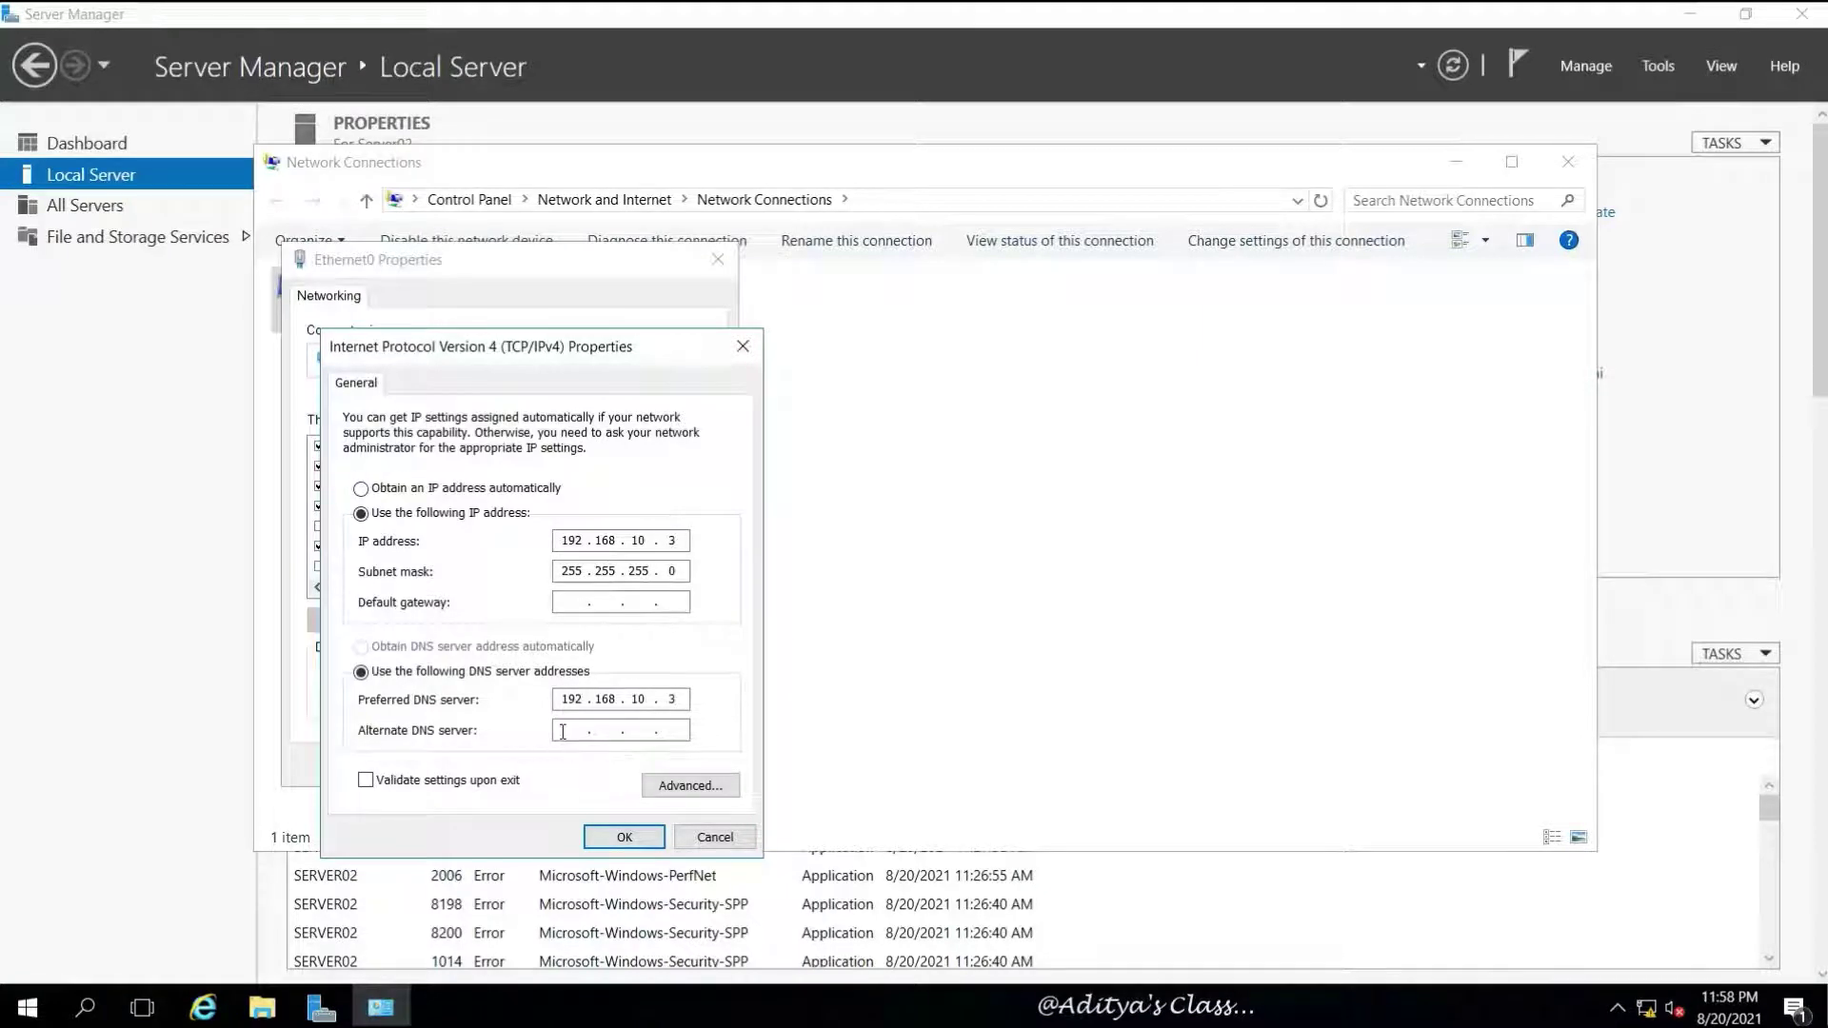
key("Tab")
type("19")
left_click(636, 837)
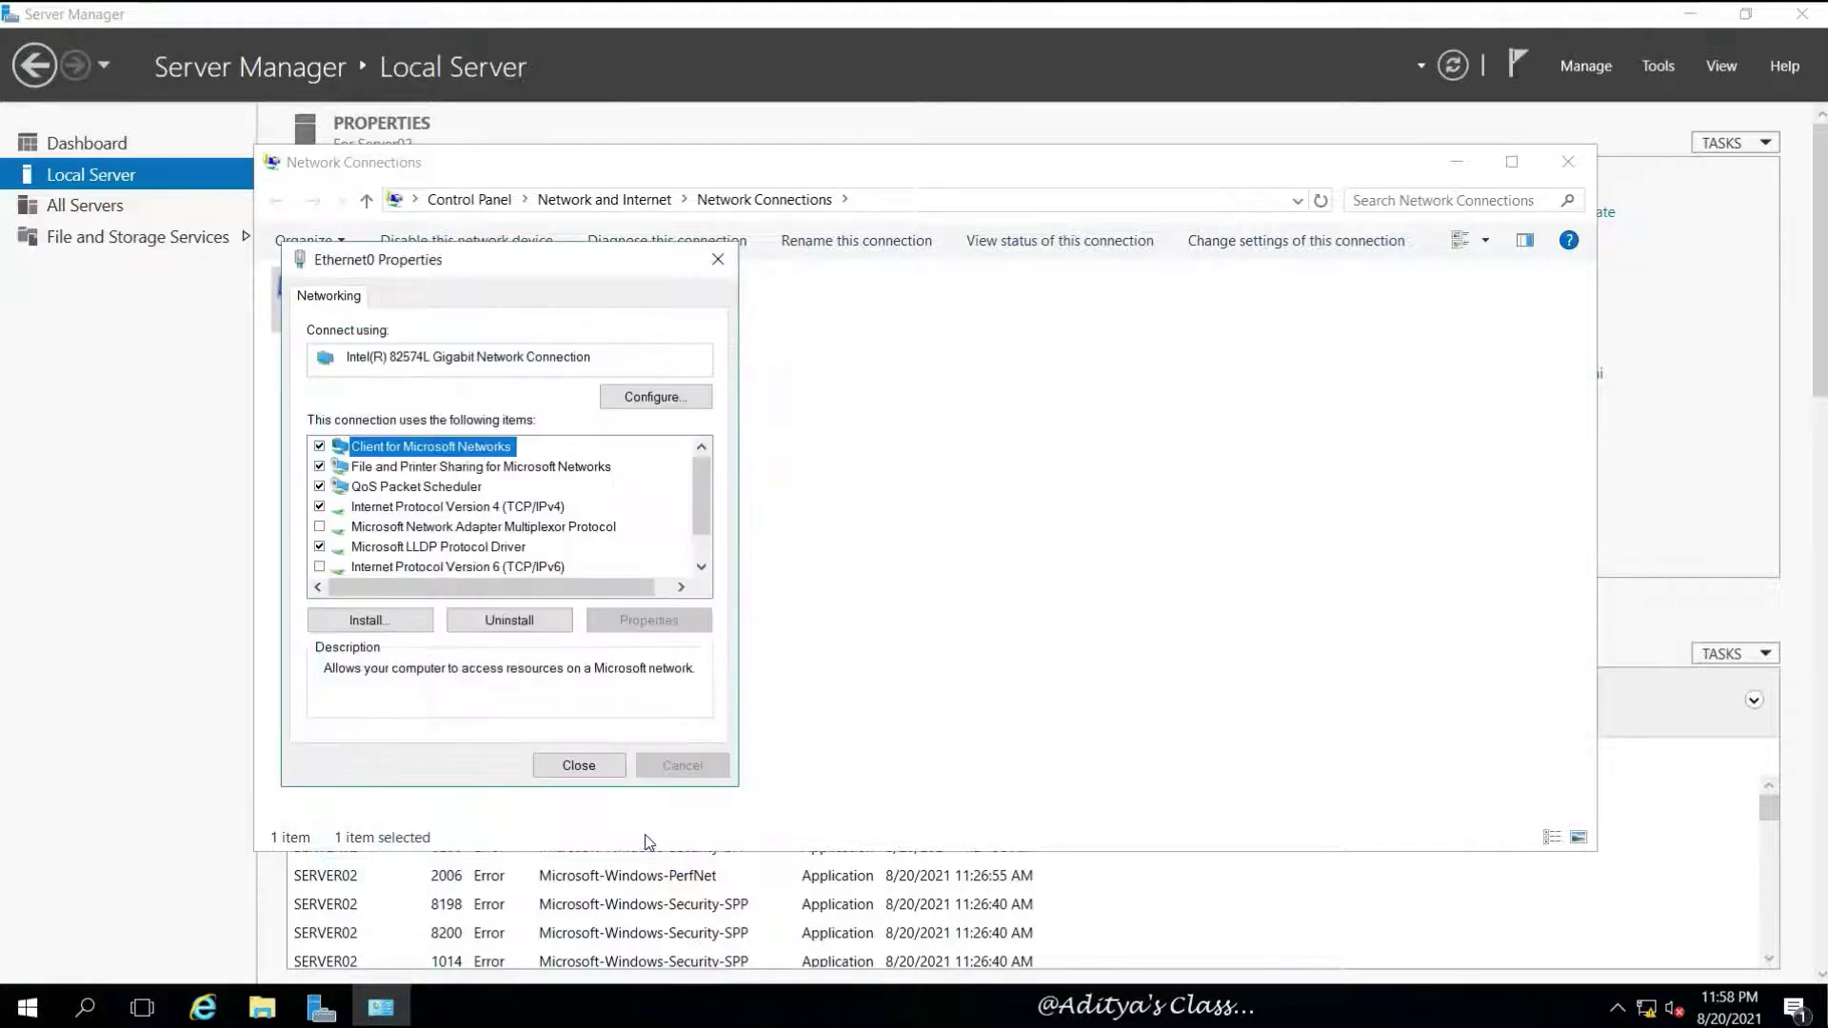
Close the adapter and network connection windows and refresh the Local Server properties
left_click(580, 767)
left_click(473, 461)
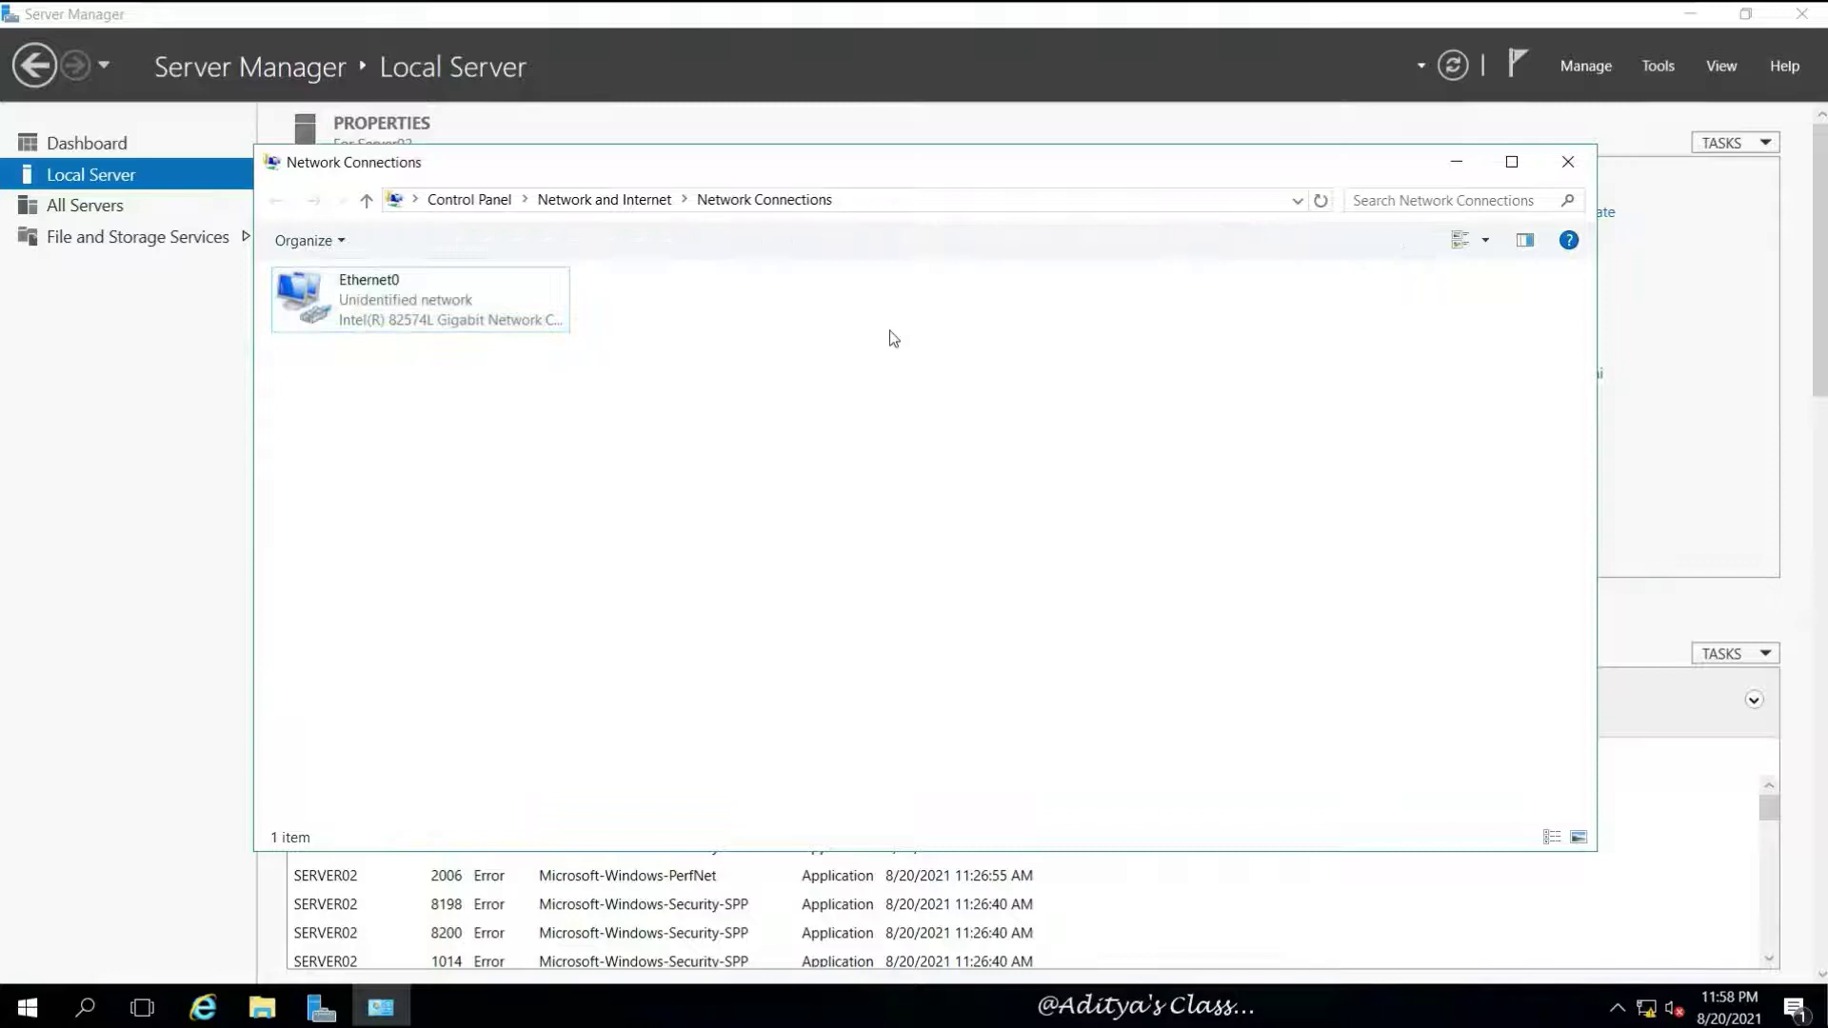
left_click(1568, 161)
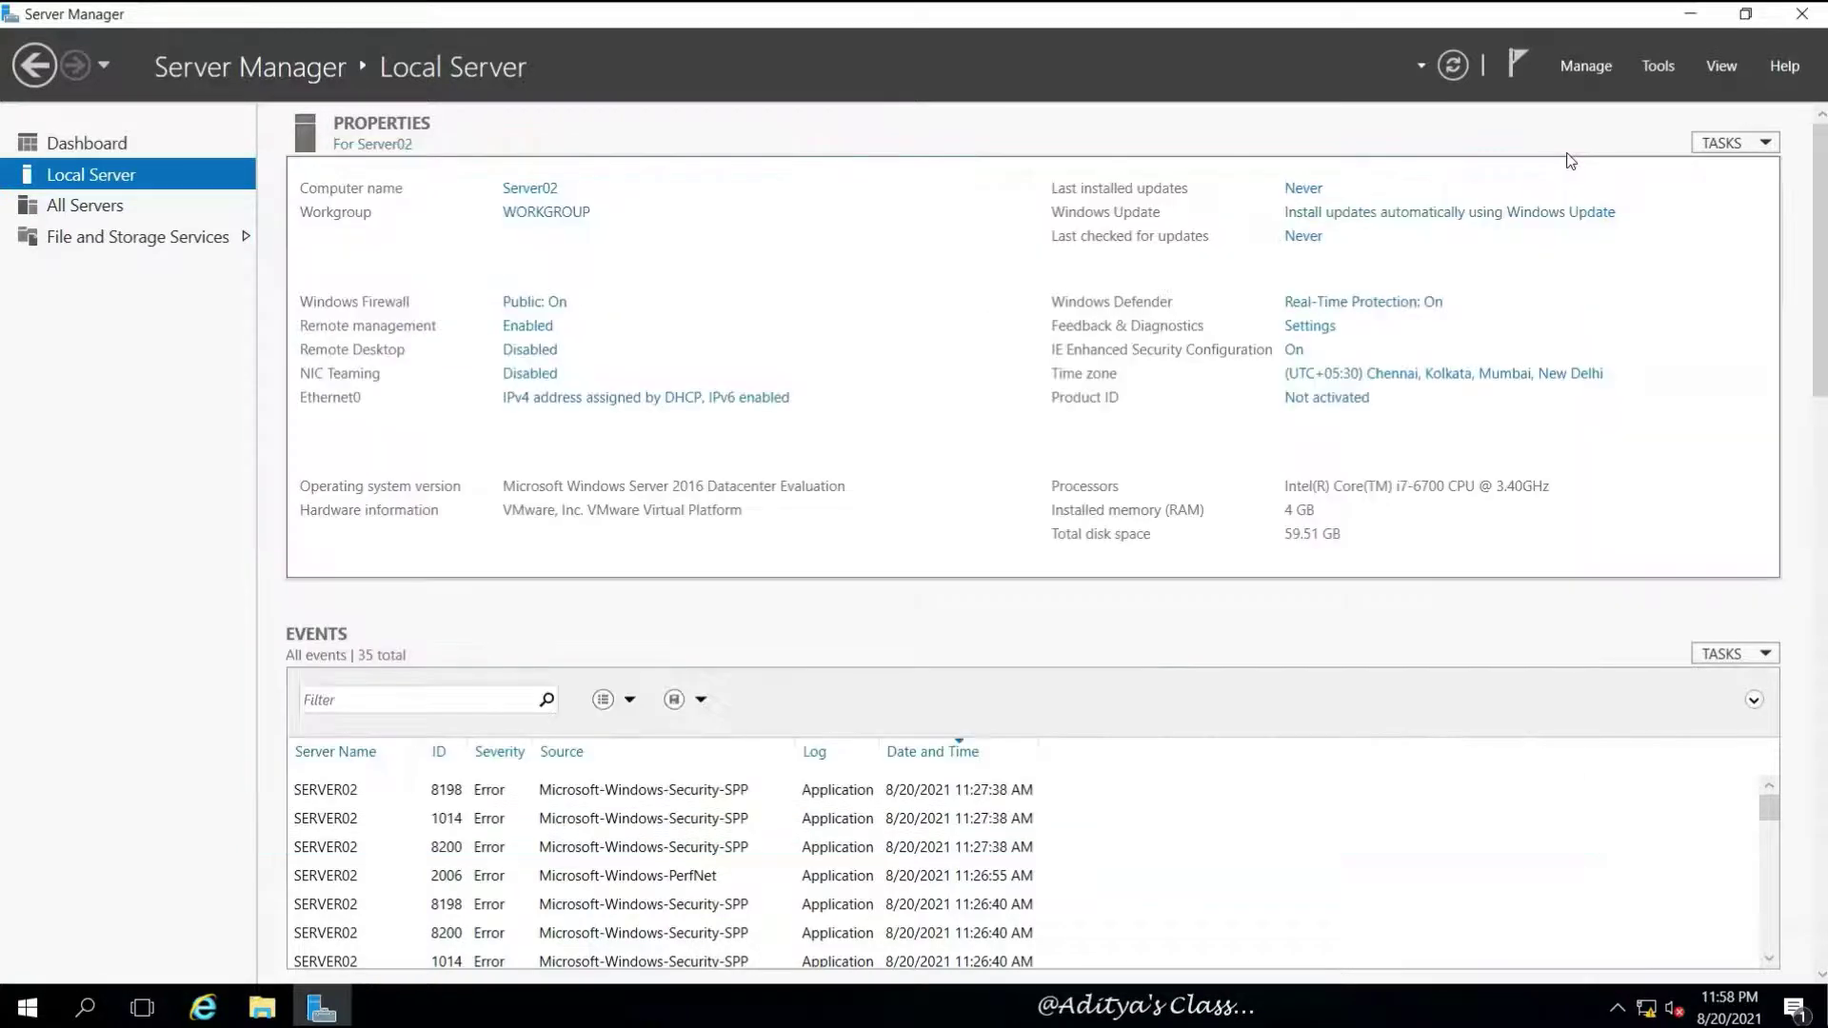
left_click(1456, 68)
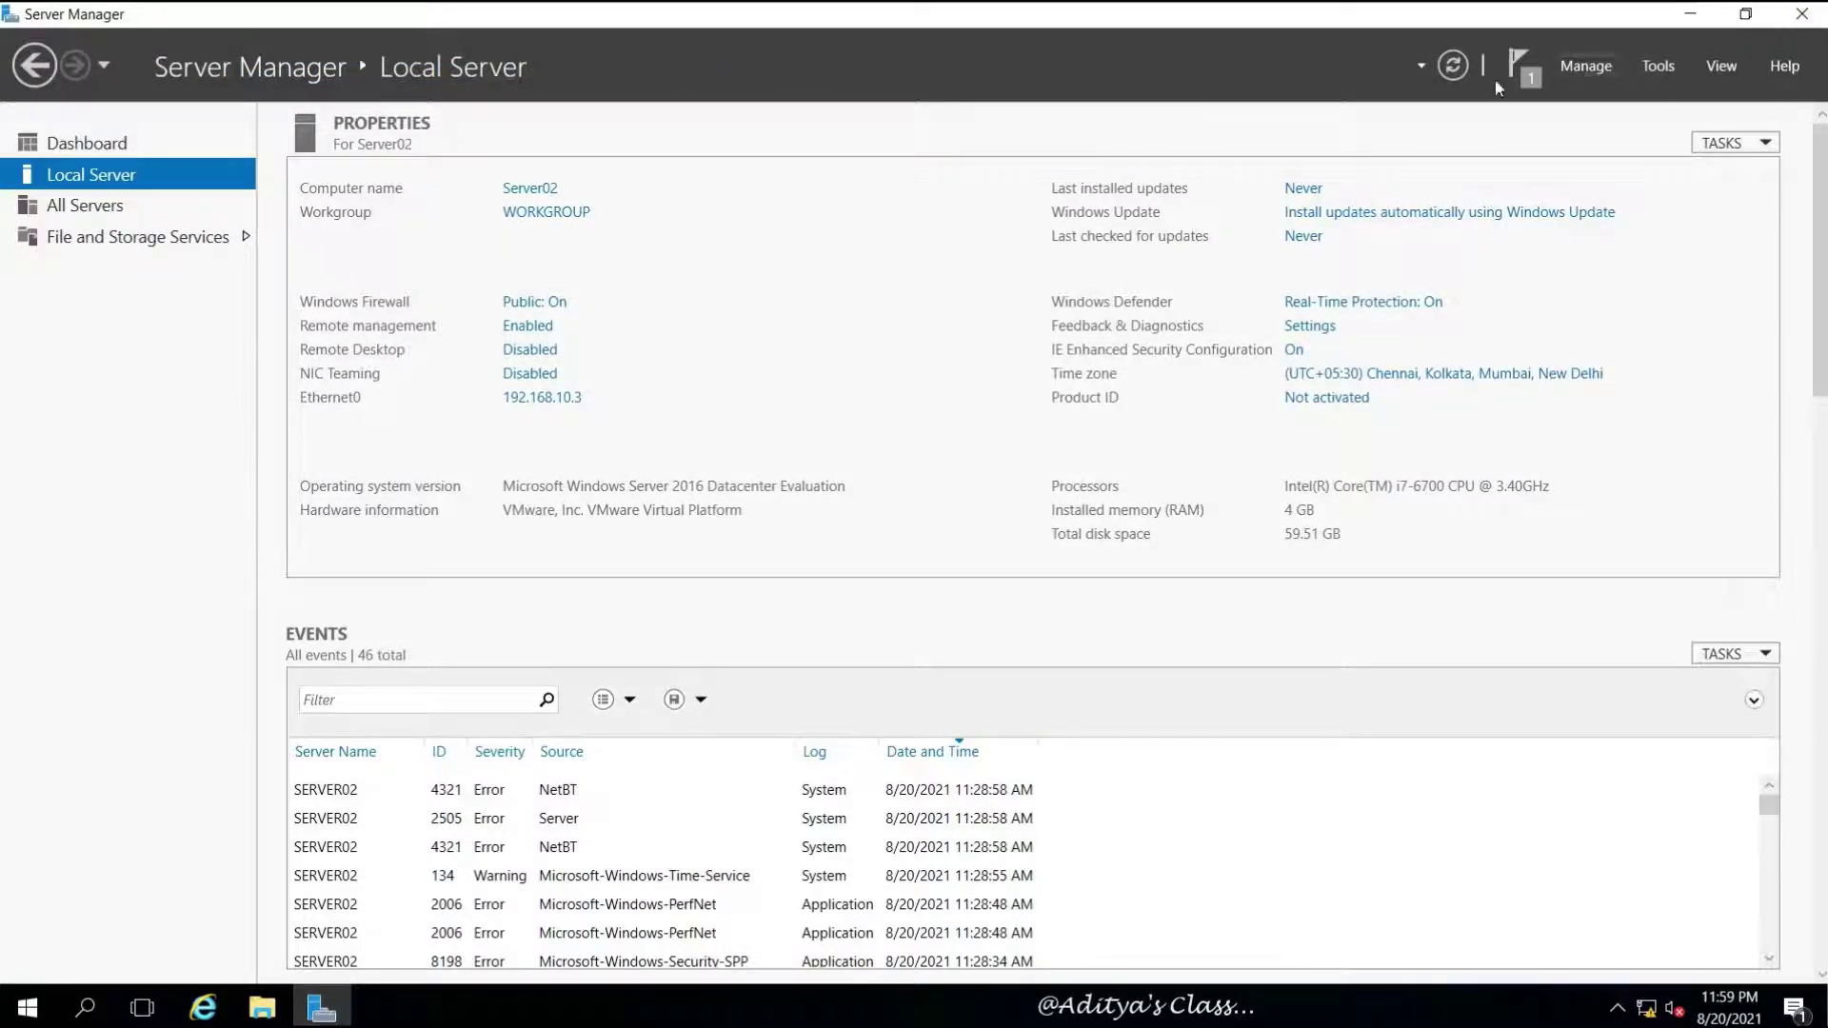
Launch Add Roles and Features with role-based installation targeting Server02
left_click(91, 146)
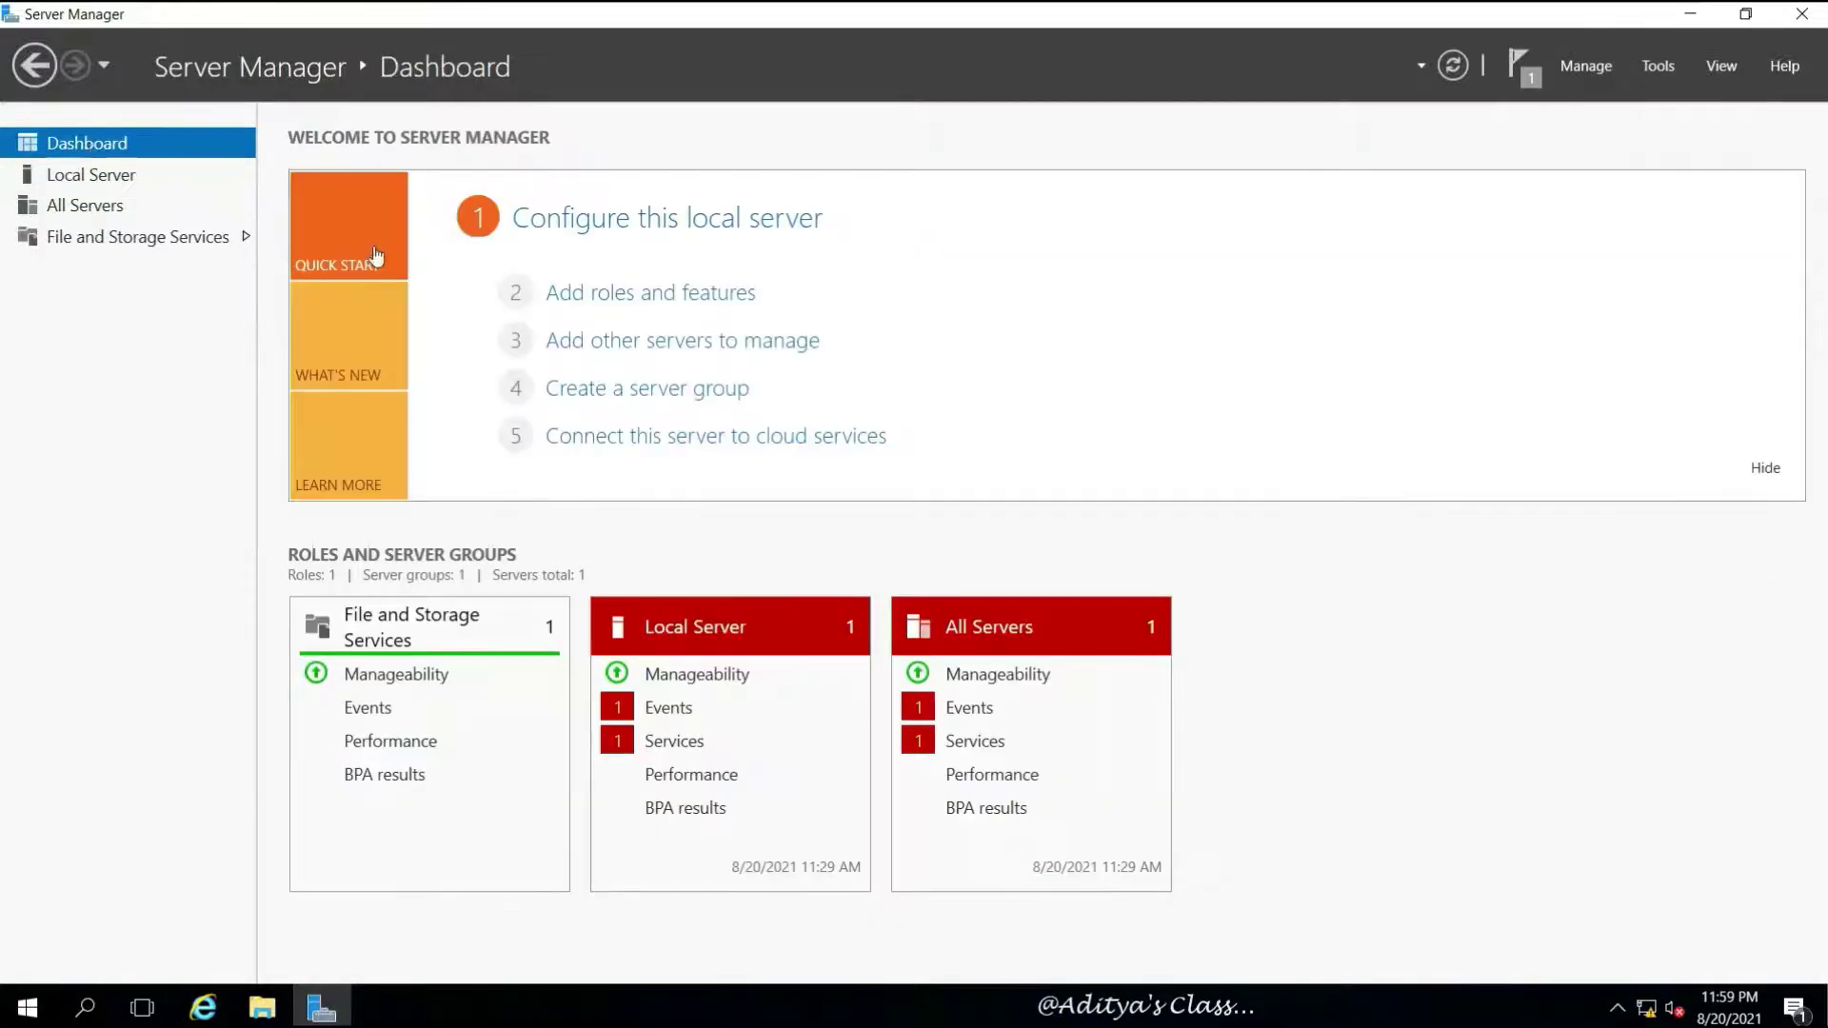
left_click(700, 294)
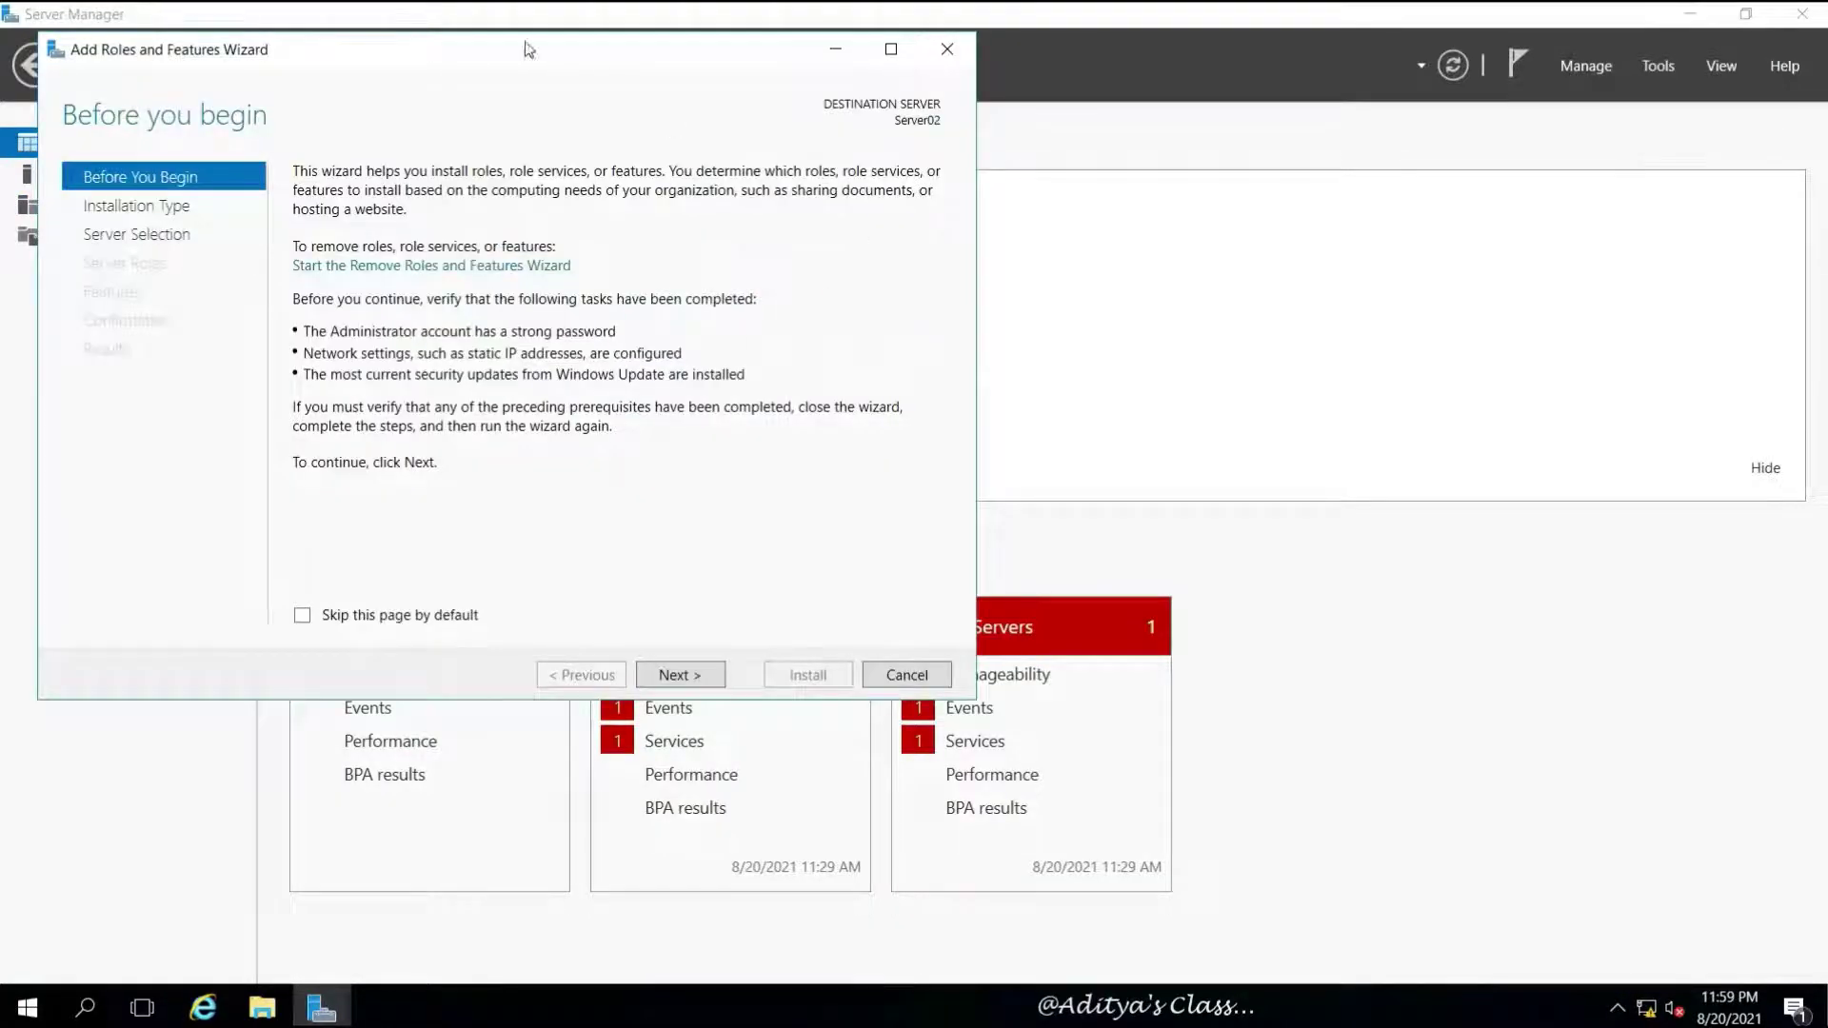
left_click_drag(529, 50, 971, 157)
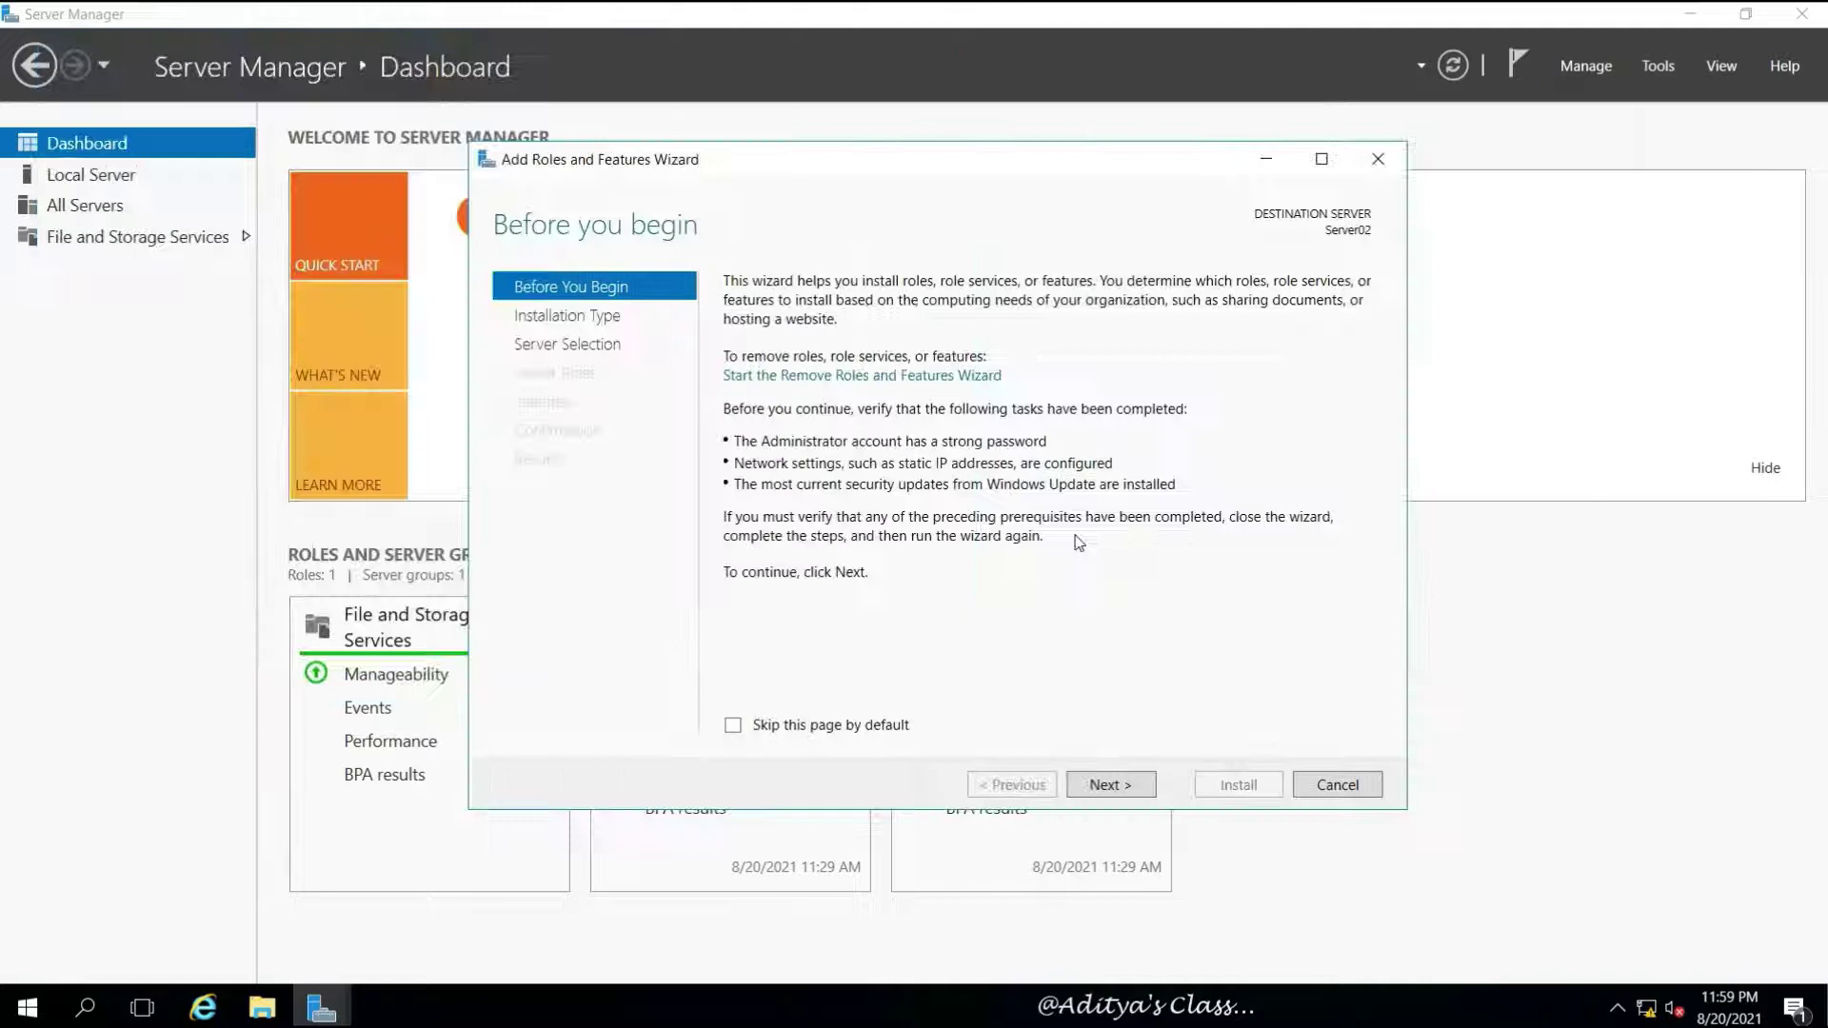
left_click(1120, 794)
left_click(1125, 790)
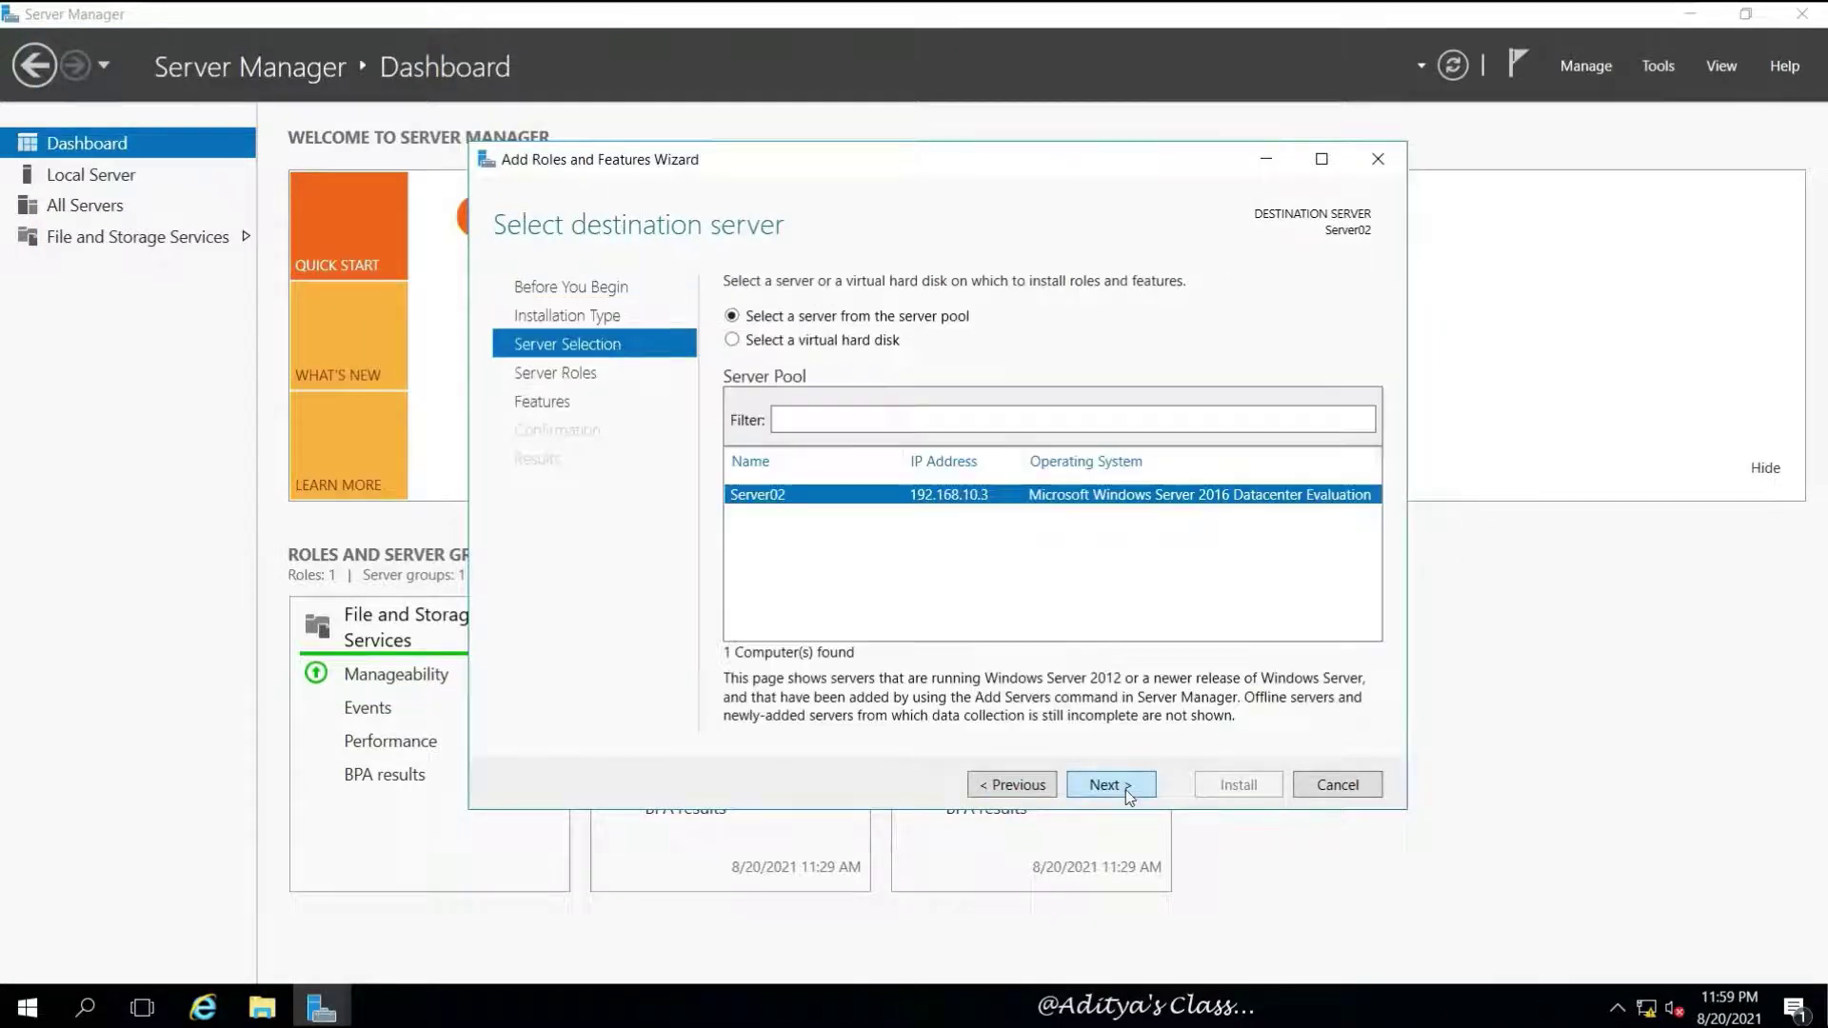
left_click(1127, 786)
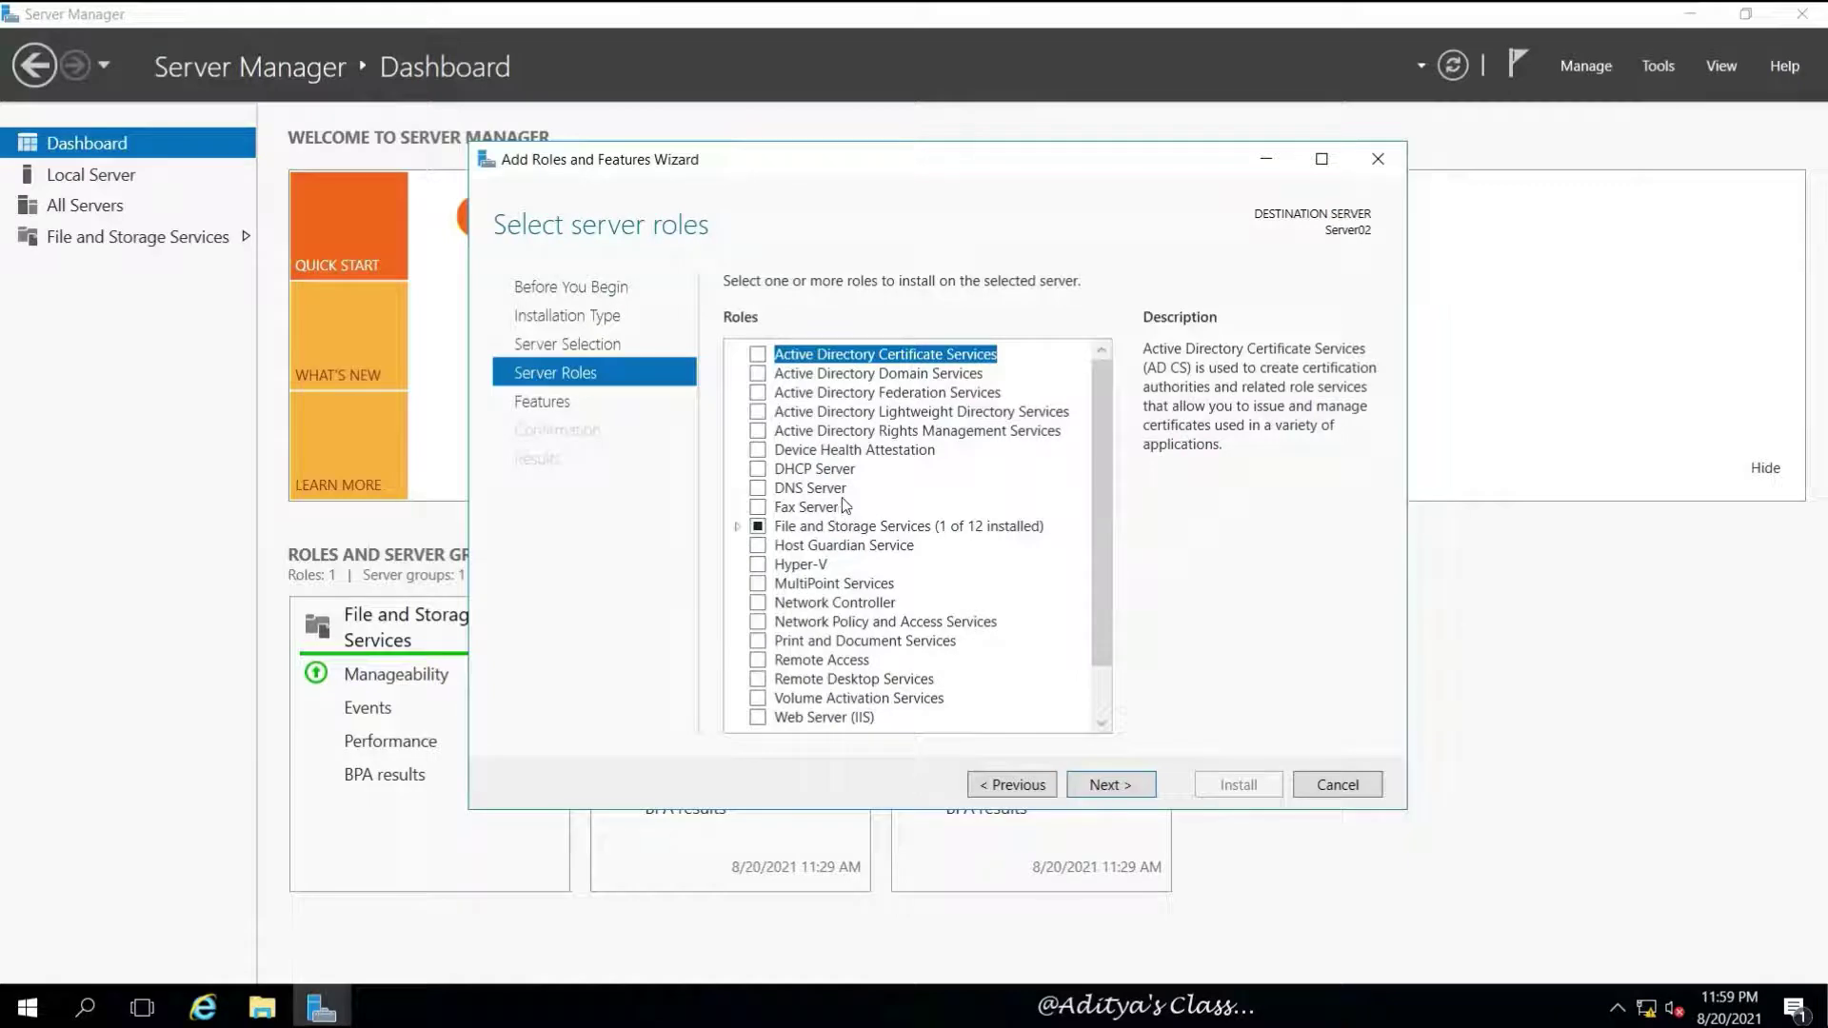
Add Active Directory Domain Services with its management tools and install it
left_click(758, 374)
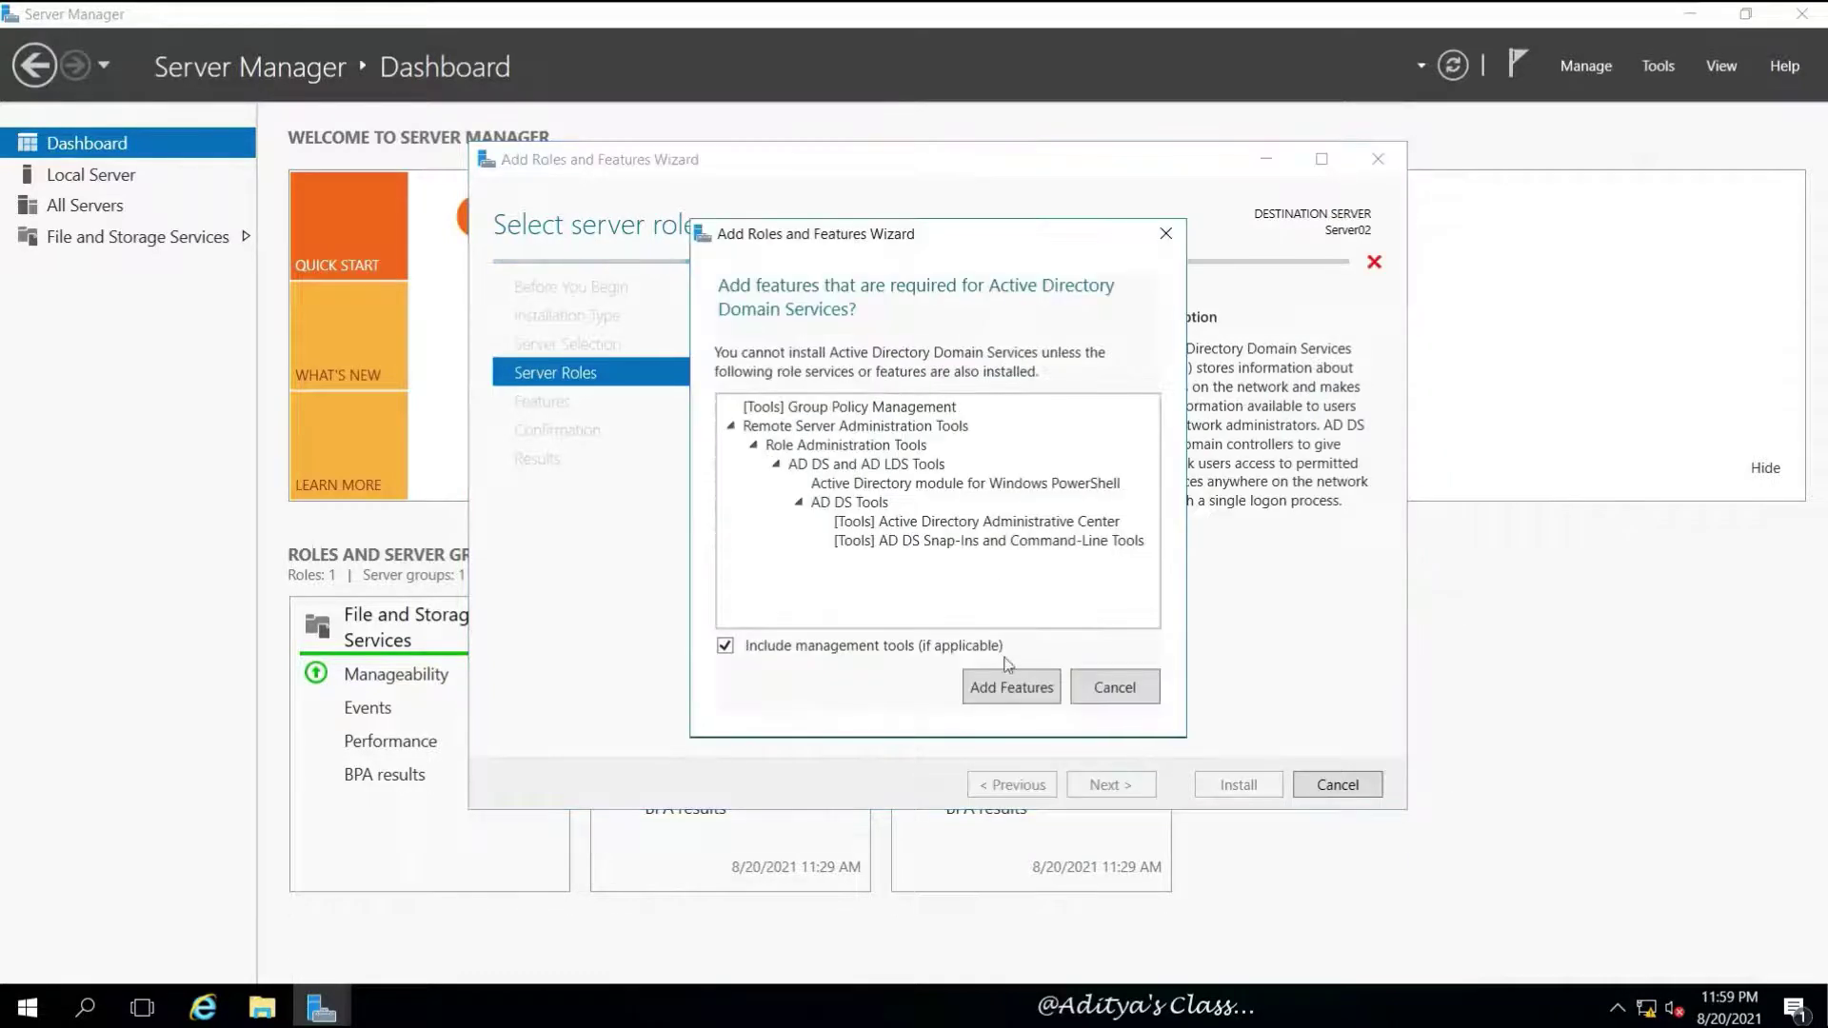
left_click(1011, 687)
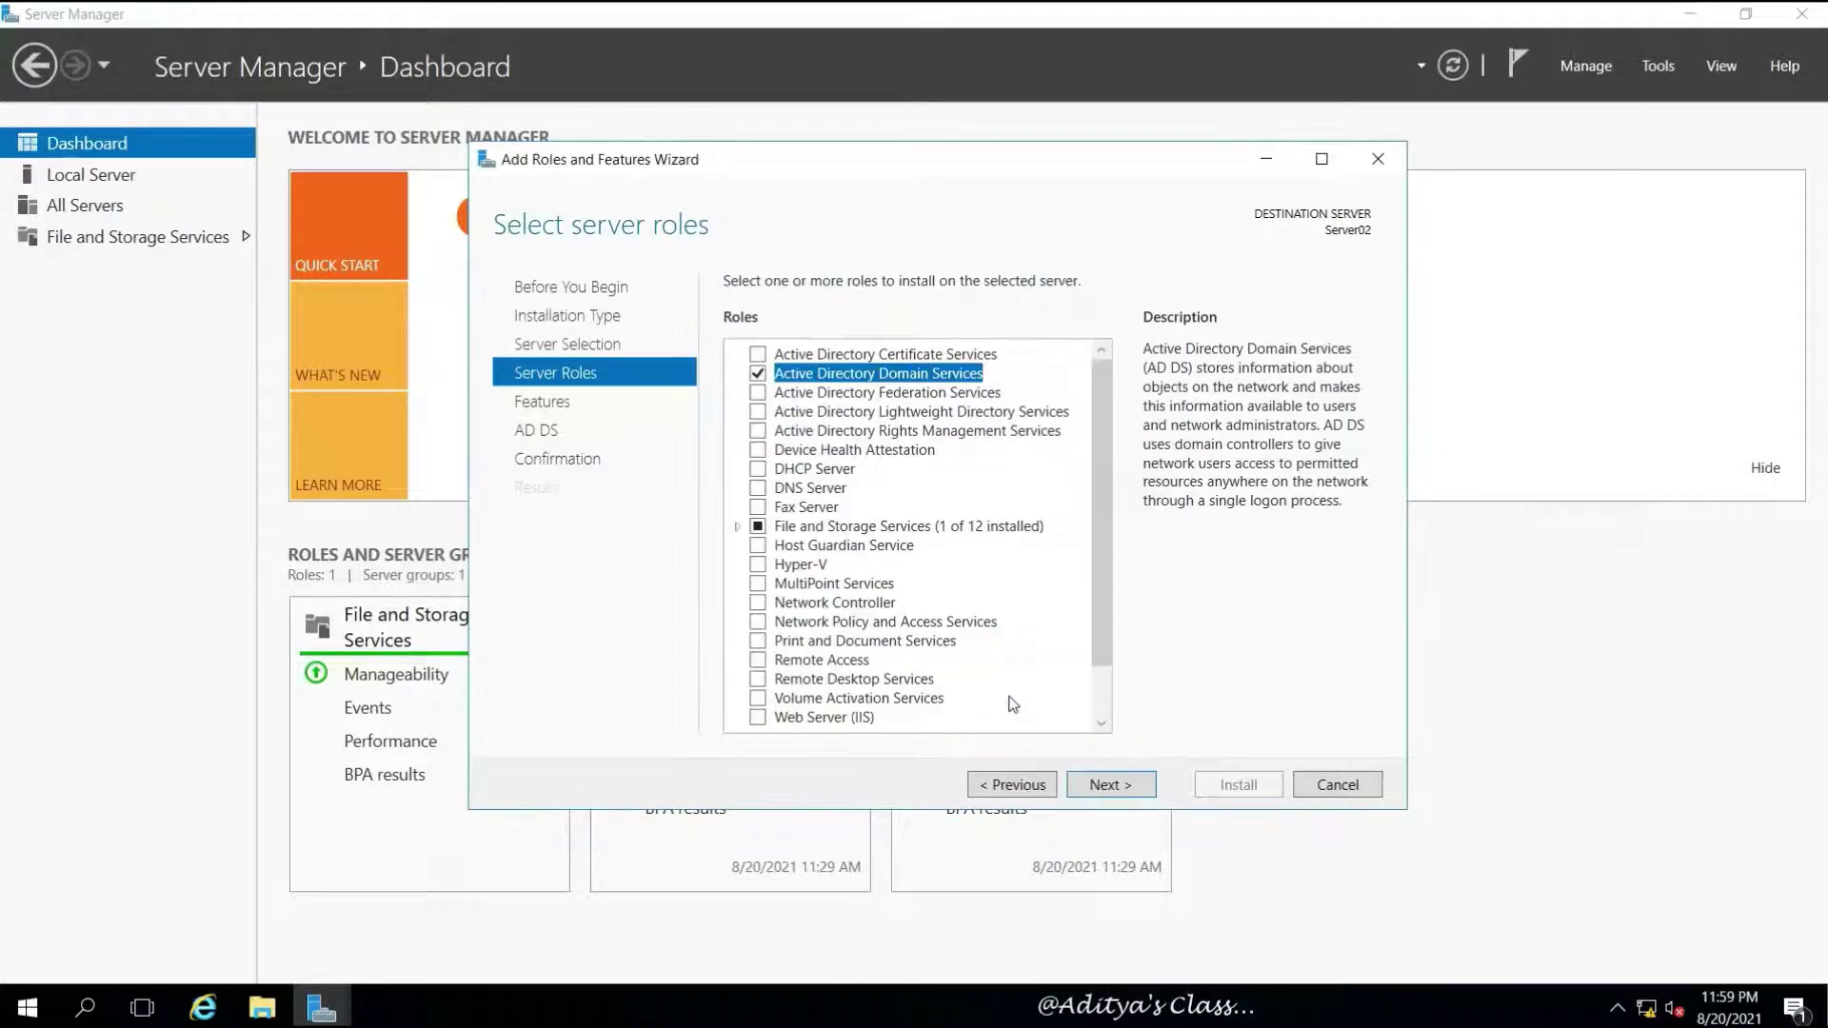
left_click(1128, 789)
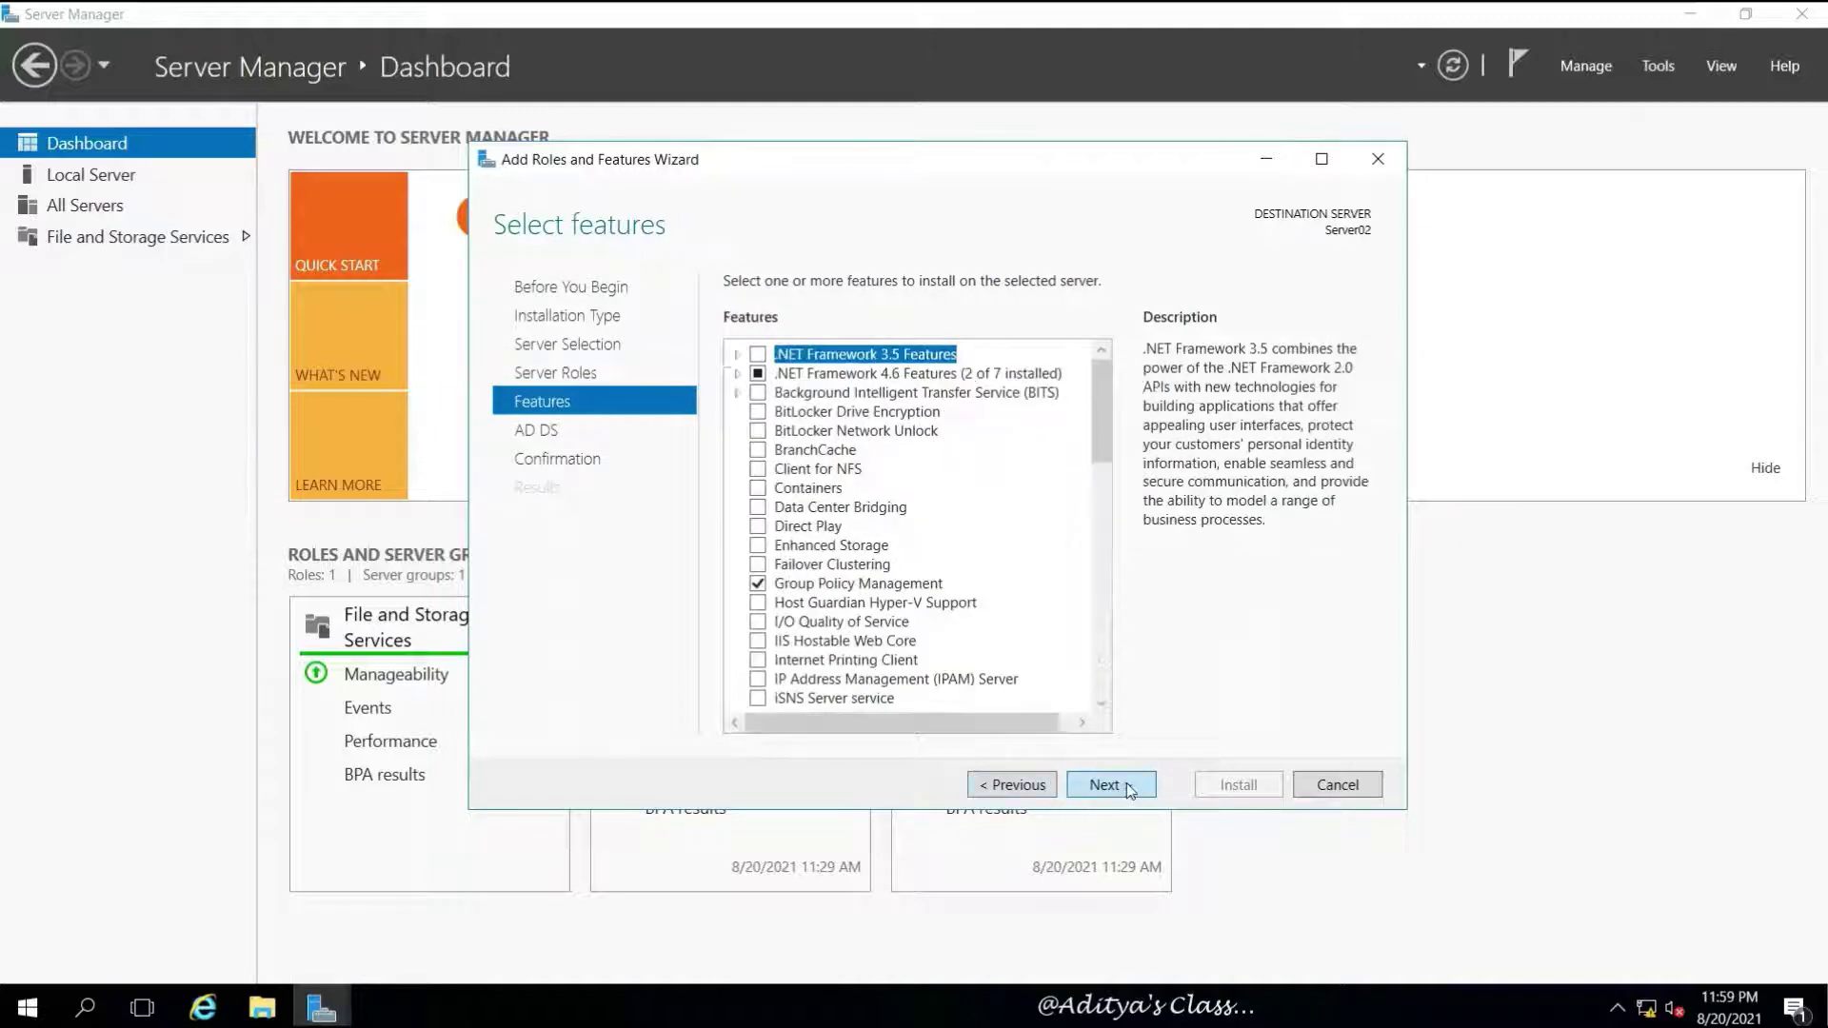
left_click(1129, 783)
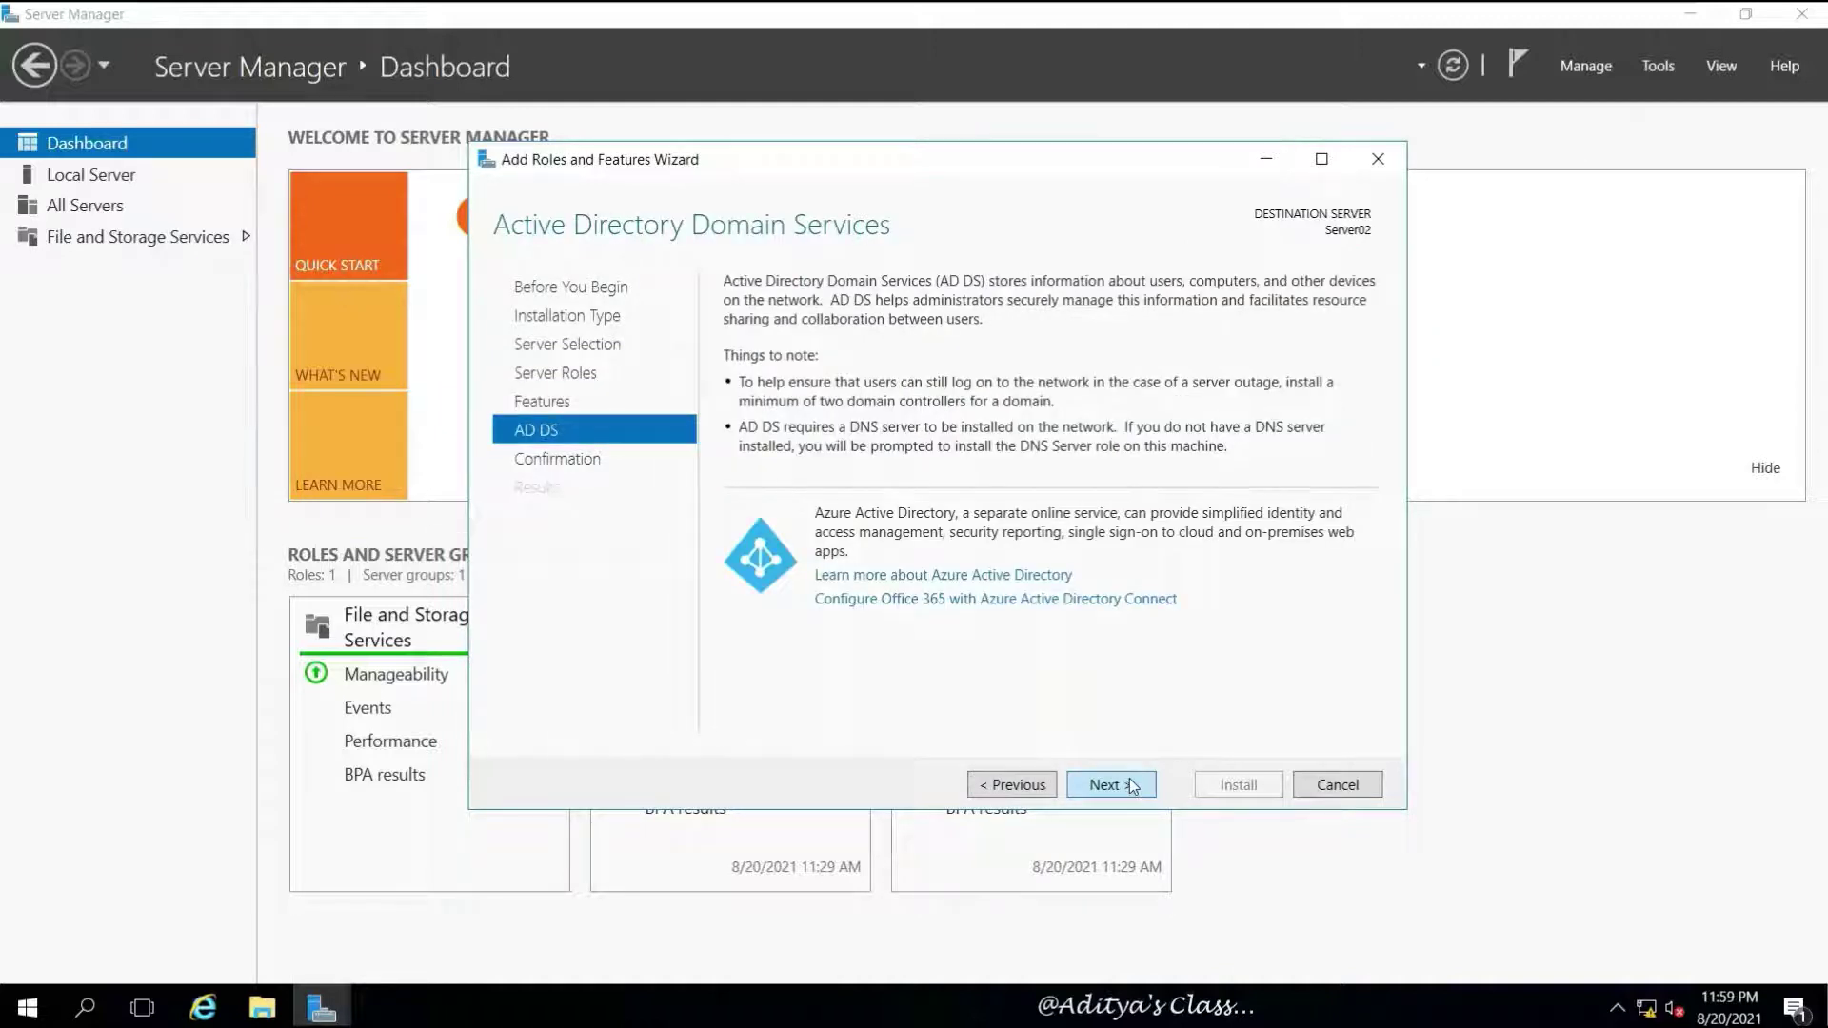
left_click(1129, 780)
left_click(1239, 785)
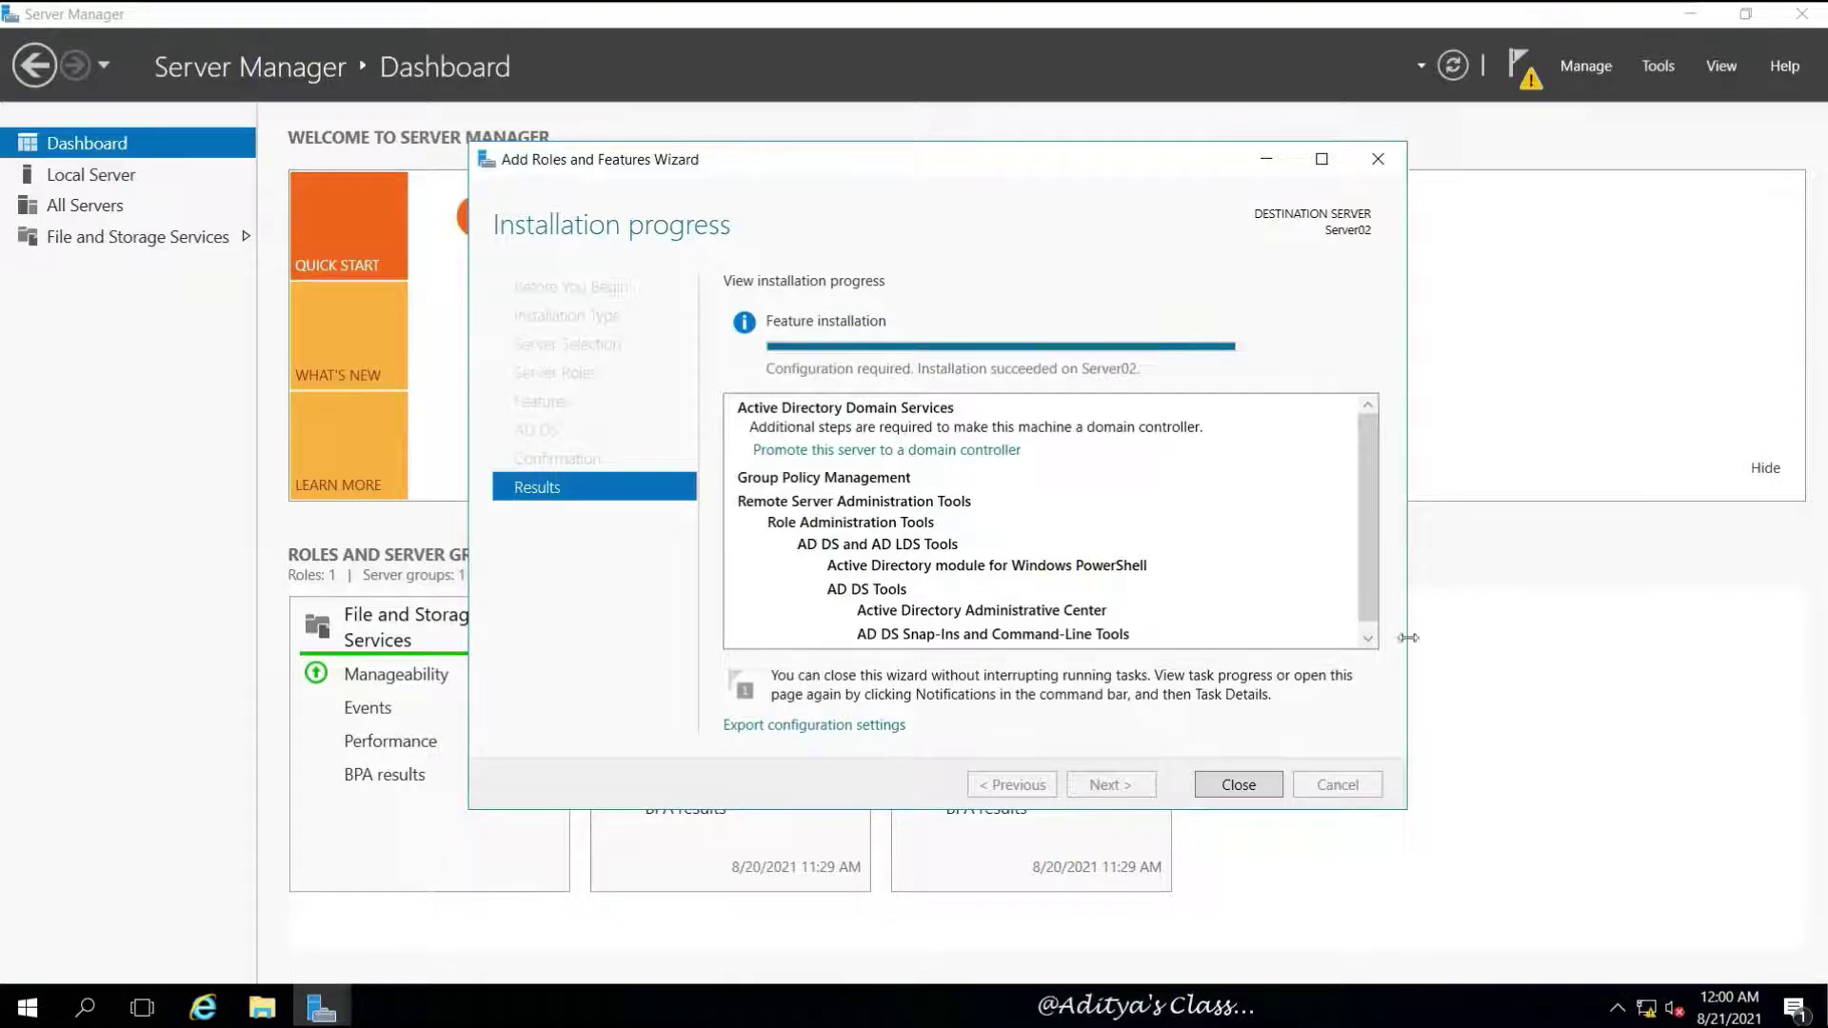
left_click(1241, 786)
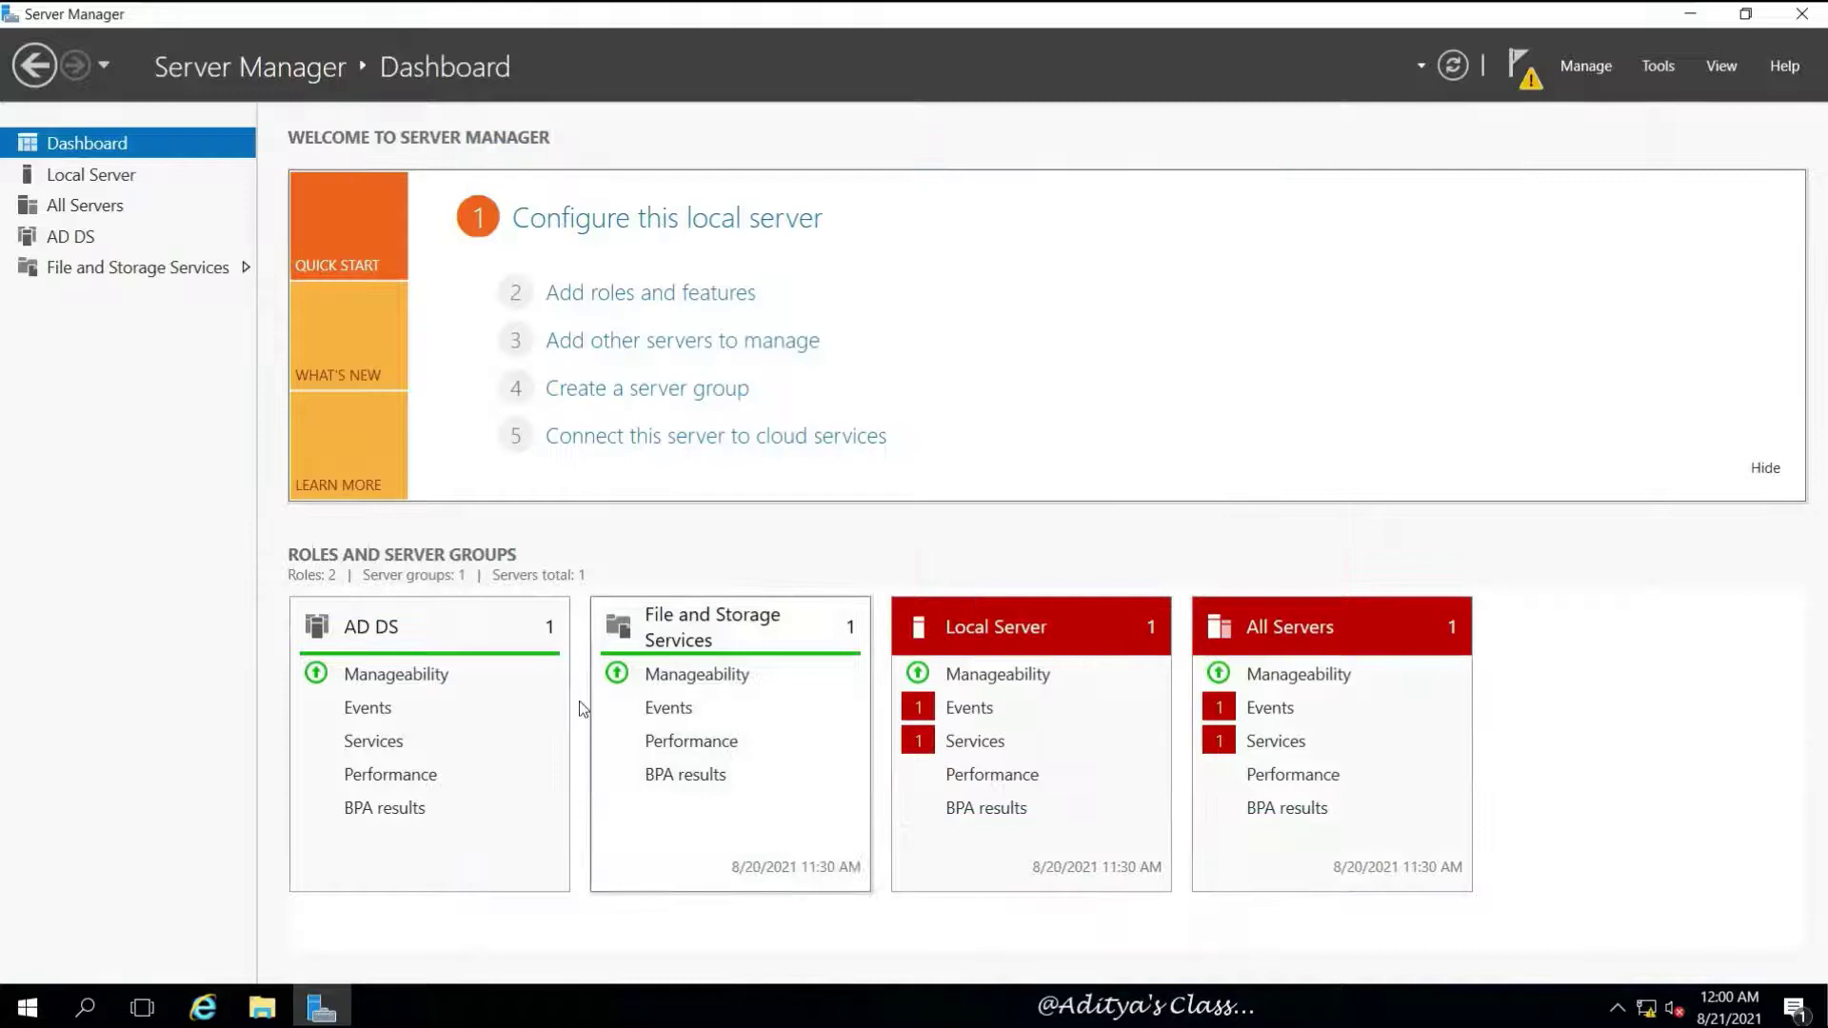
left_click(1520, 67)
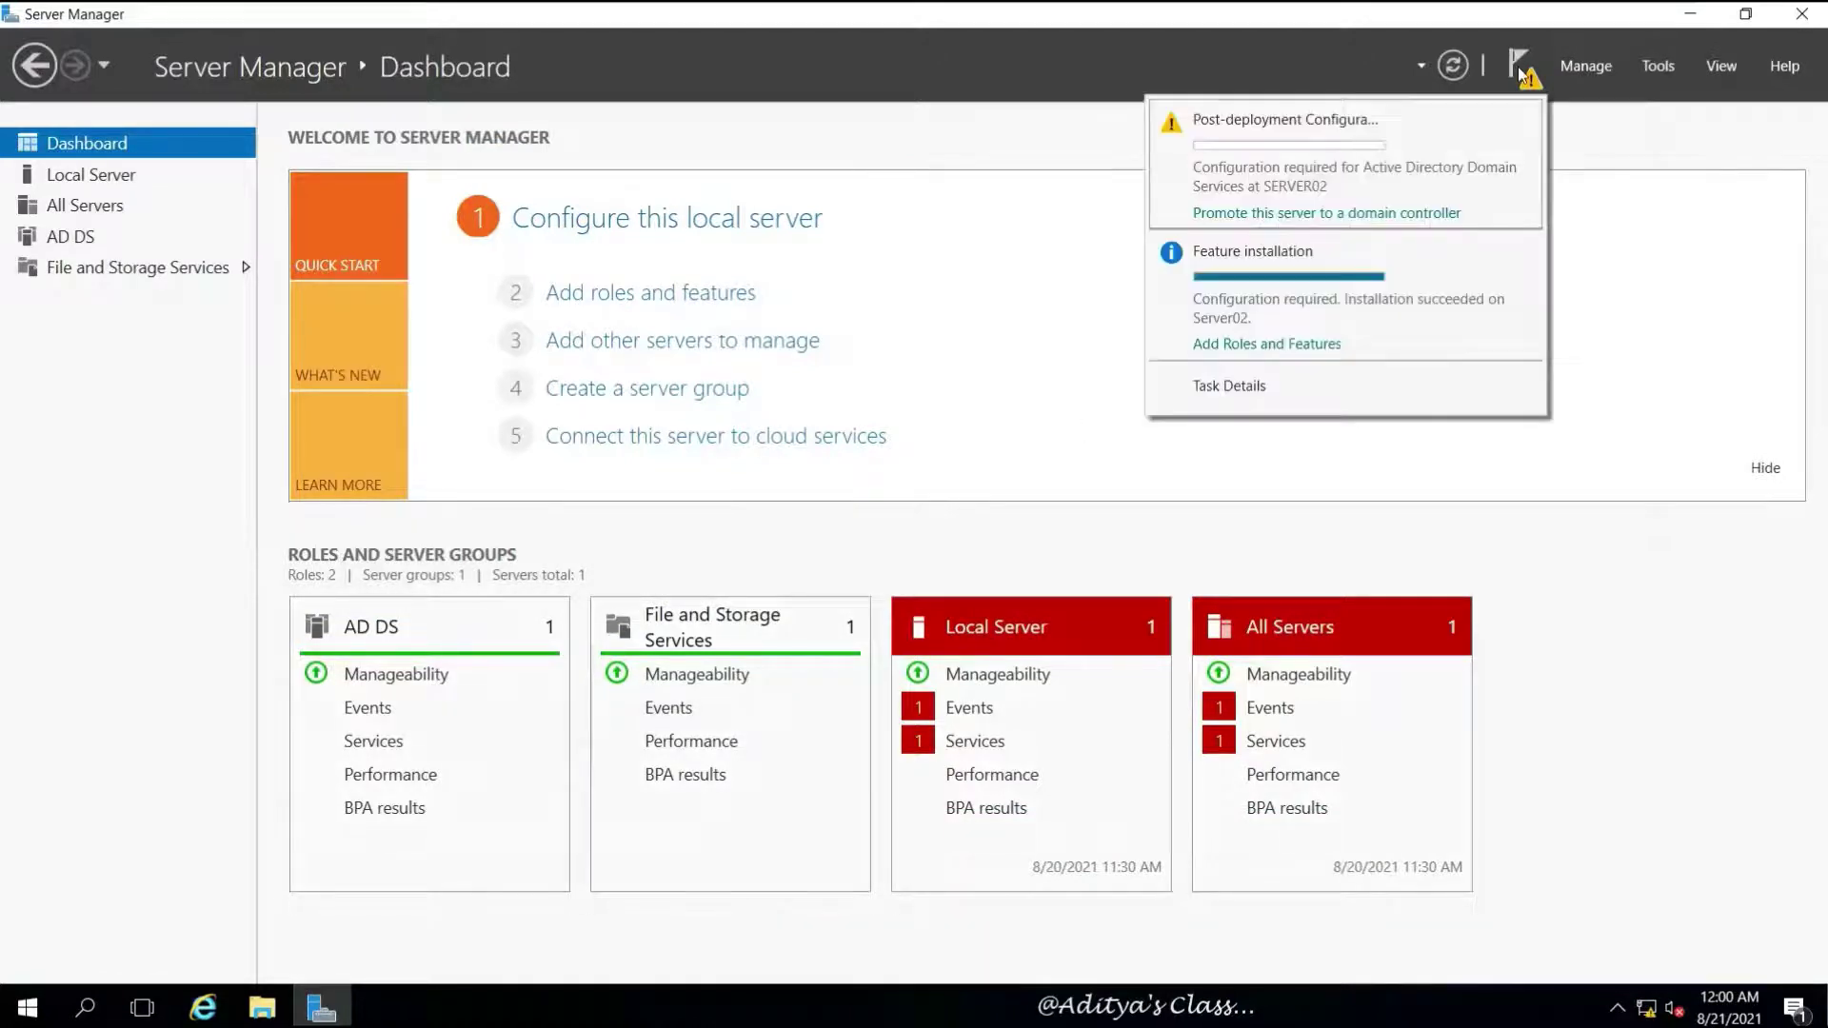
left_click(1276, 213)
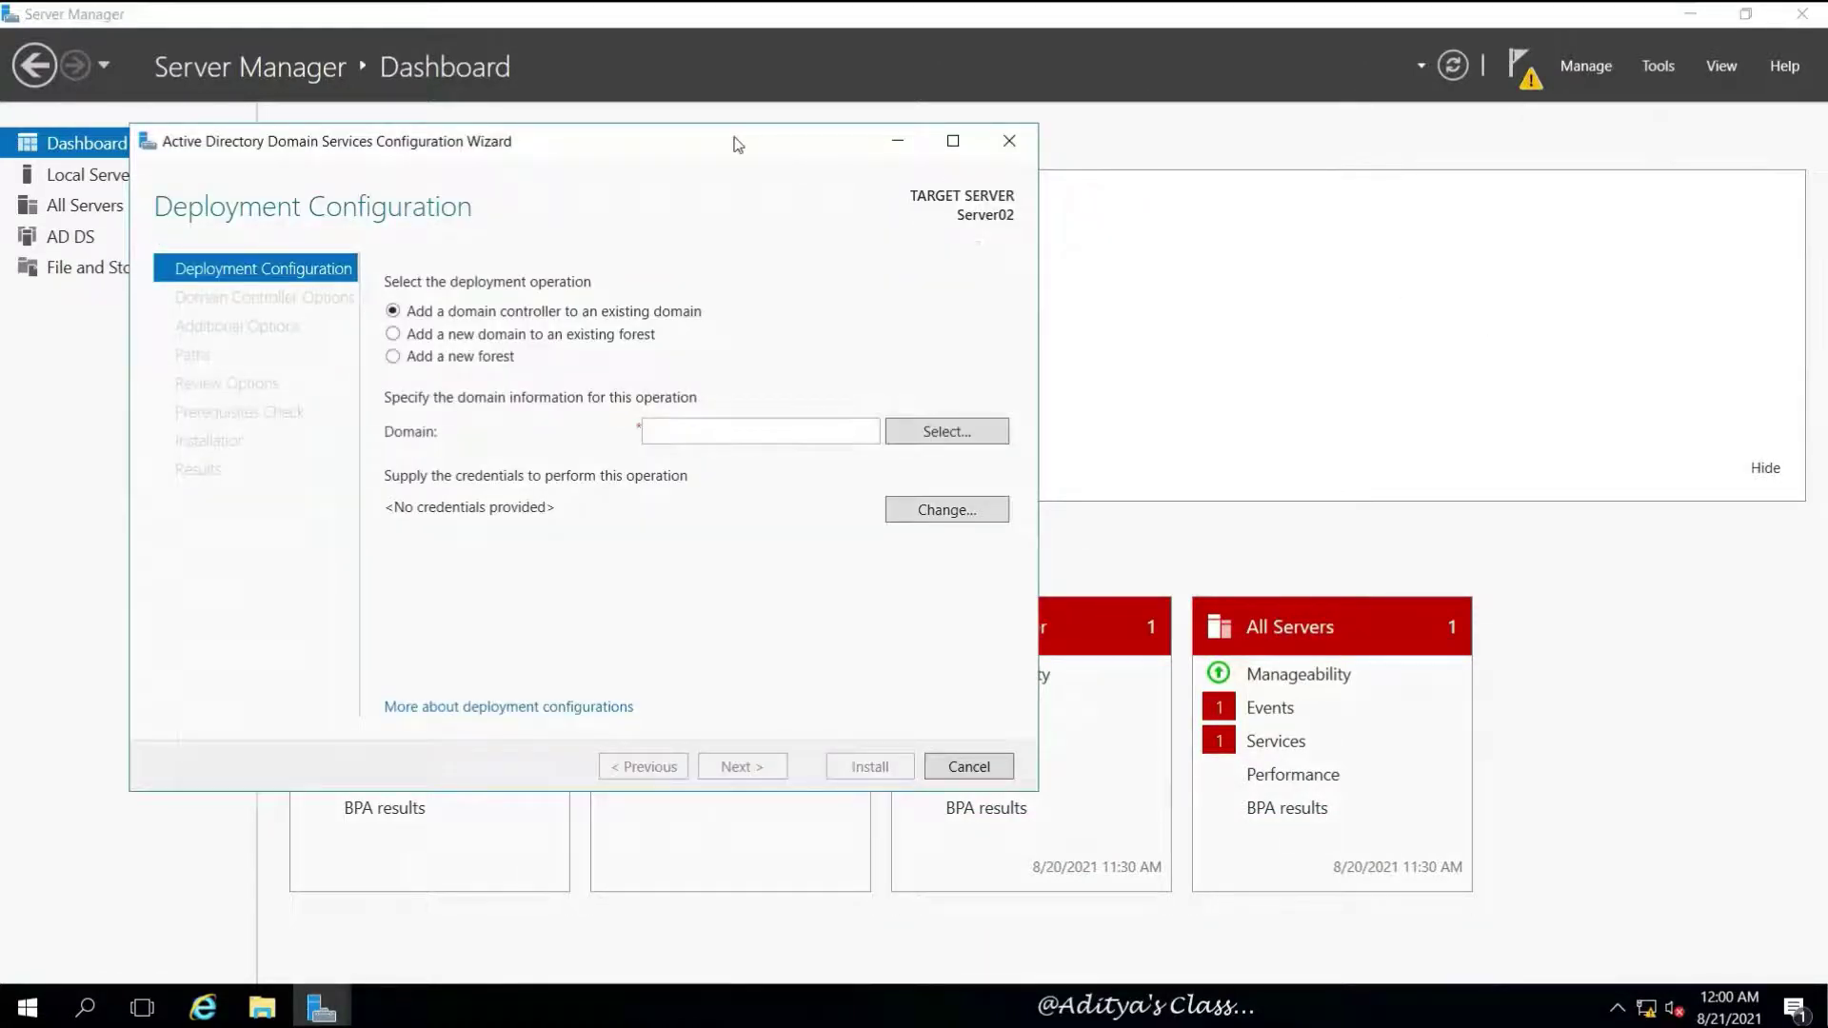
left_click_drag(737, 144, 978, 173)
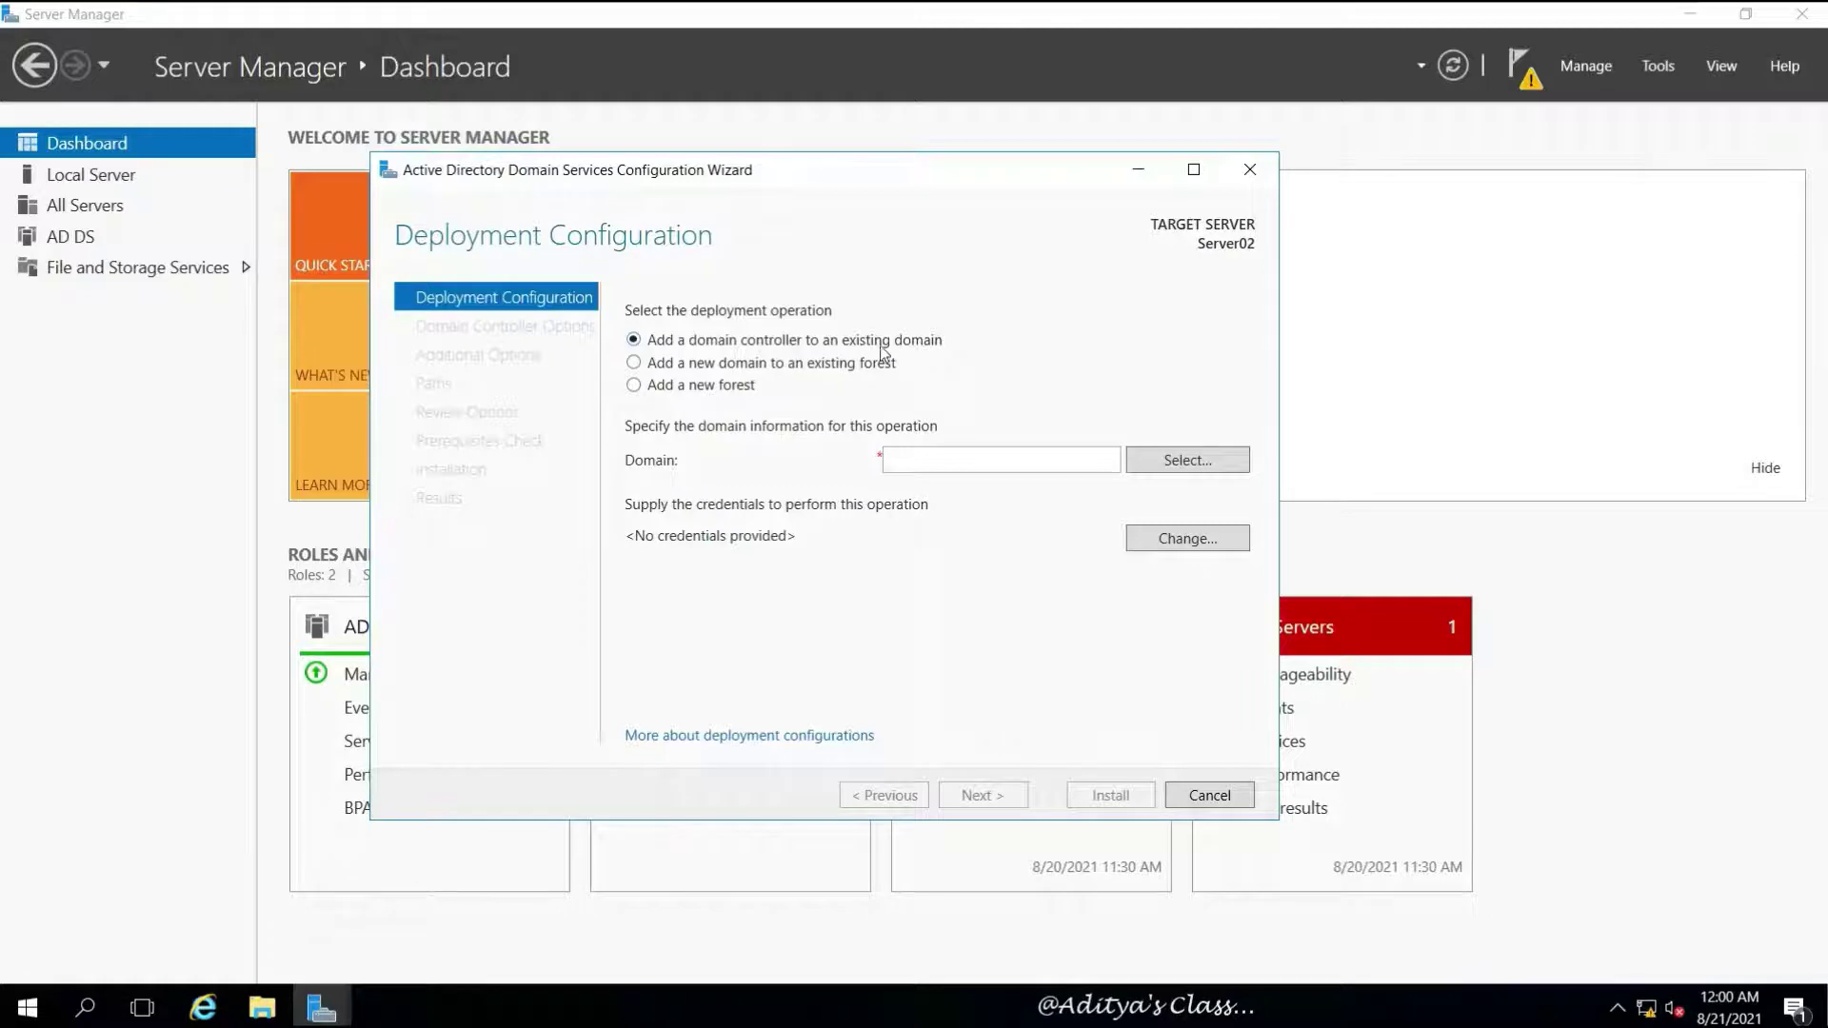
left_click(821, 369)
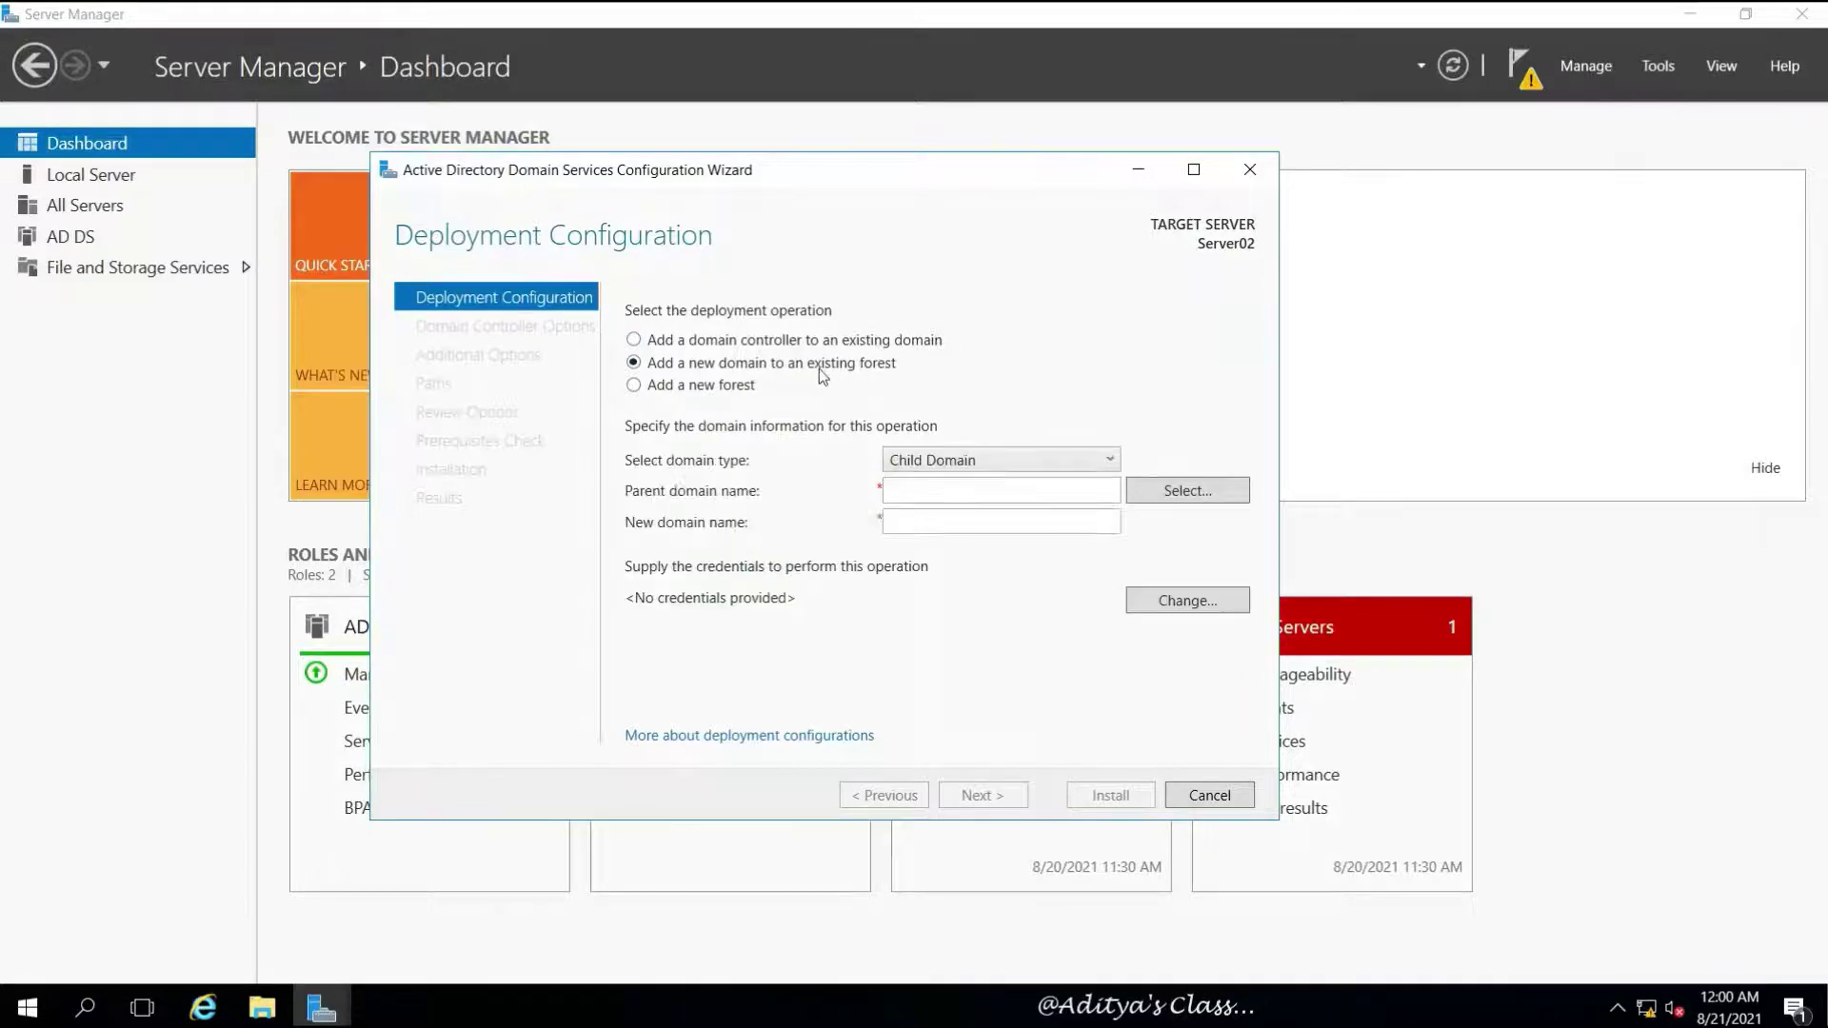
left_click(1110, 465)
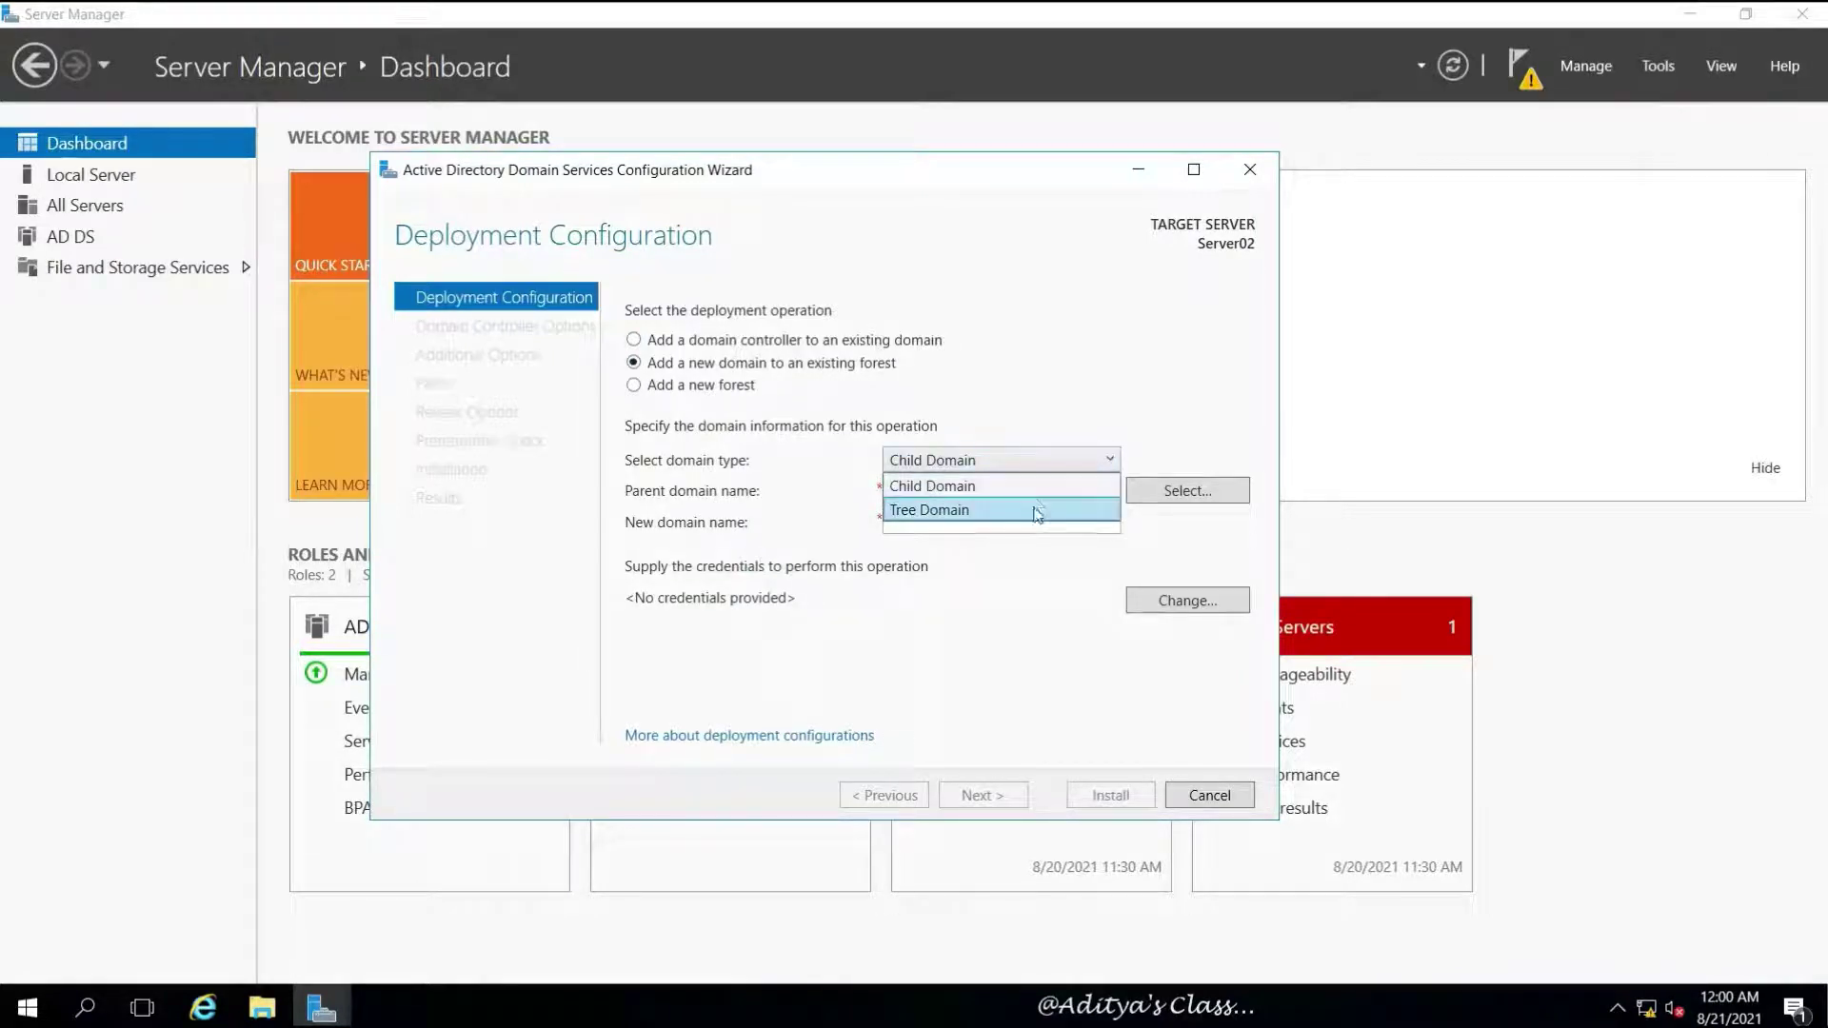
left_click(1086, 403)
left_click(702, 347)
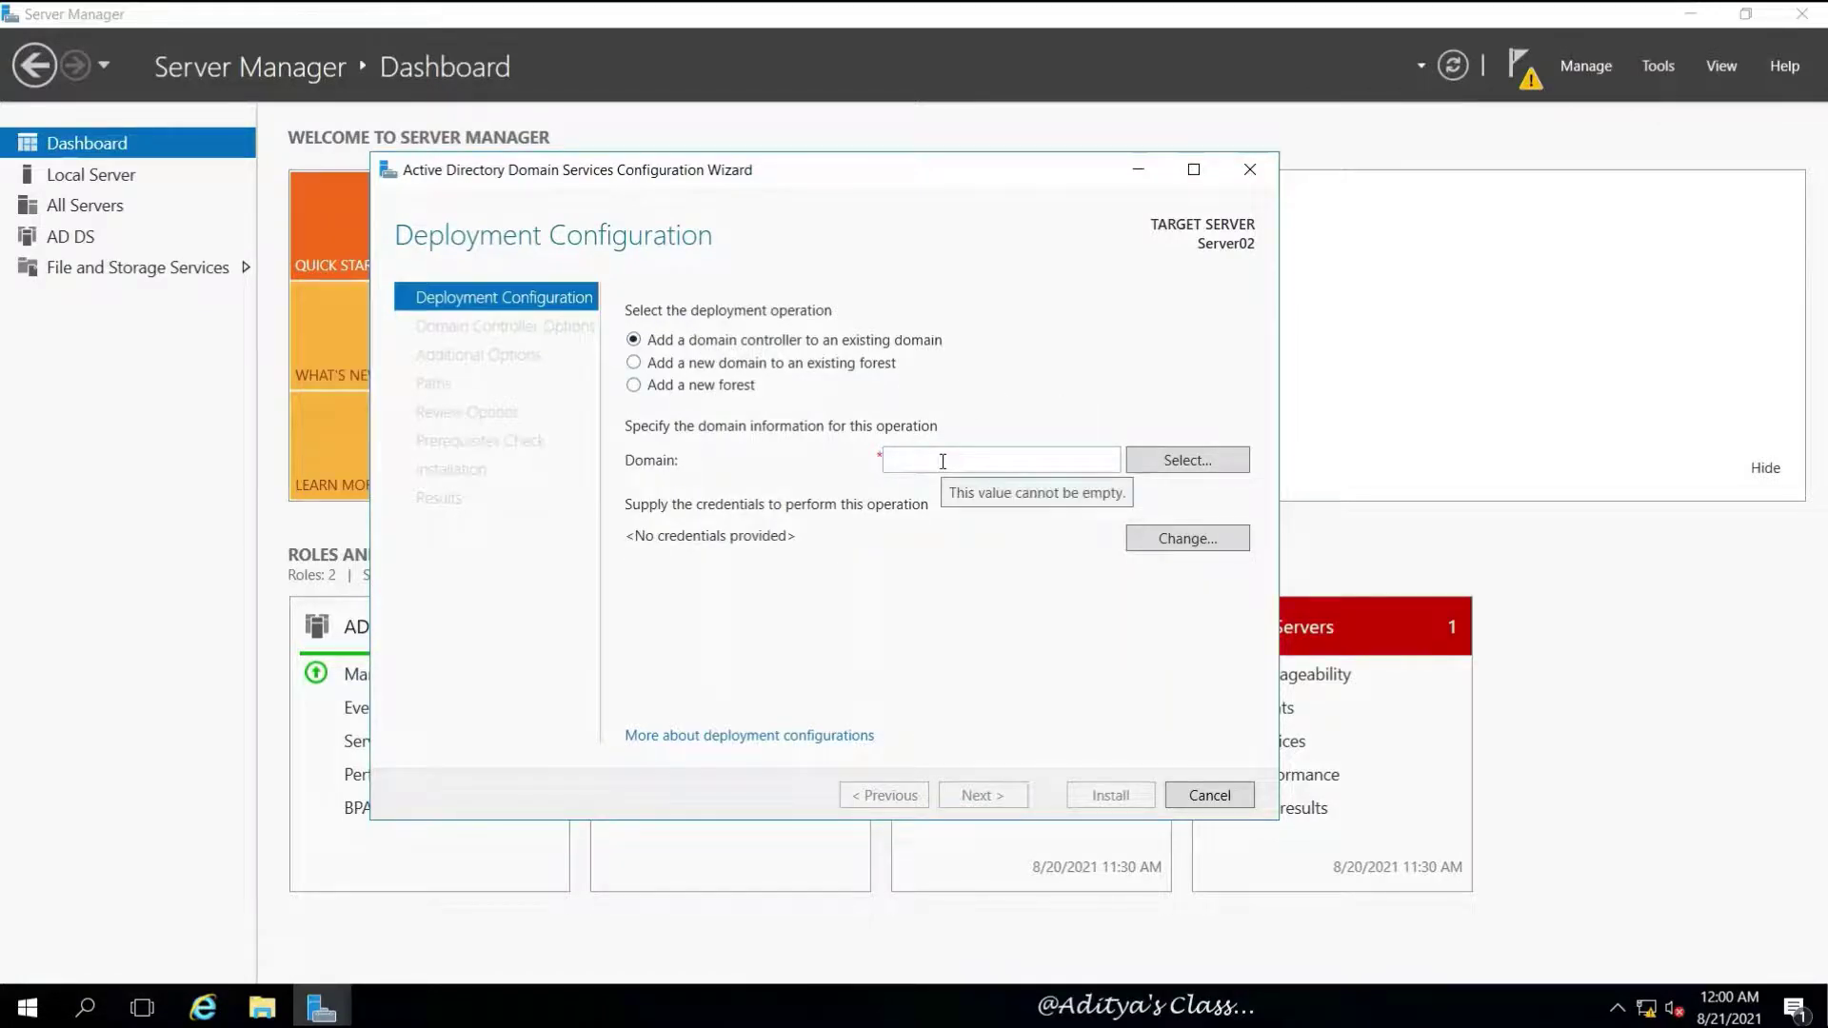
Supply the India\Administrator account and its password as deployment credentials
left_click(1157, 463)
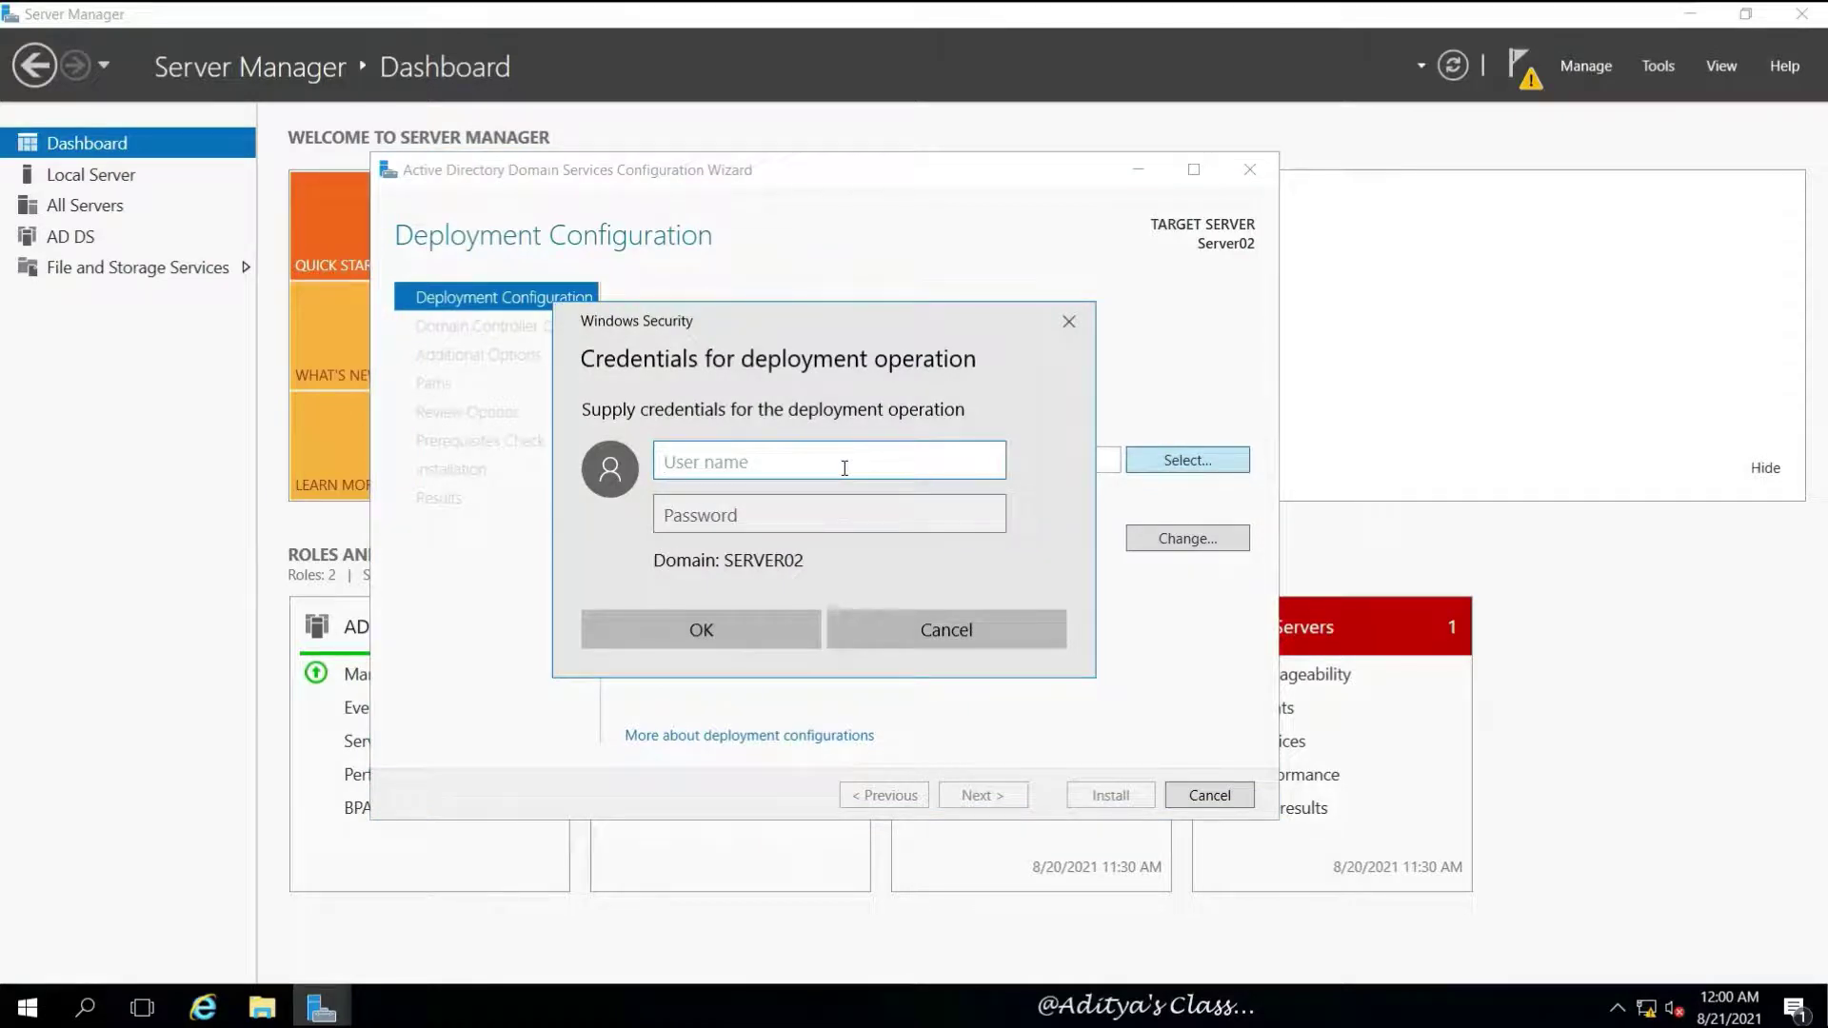
type("India\\A")
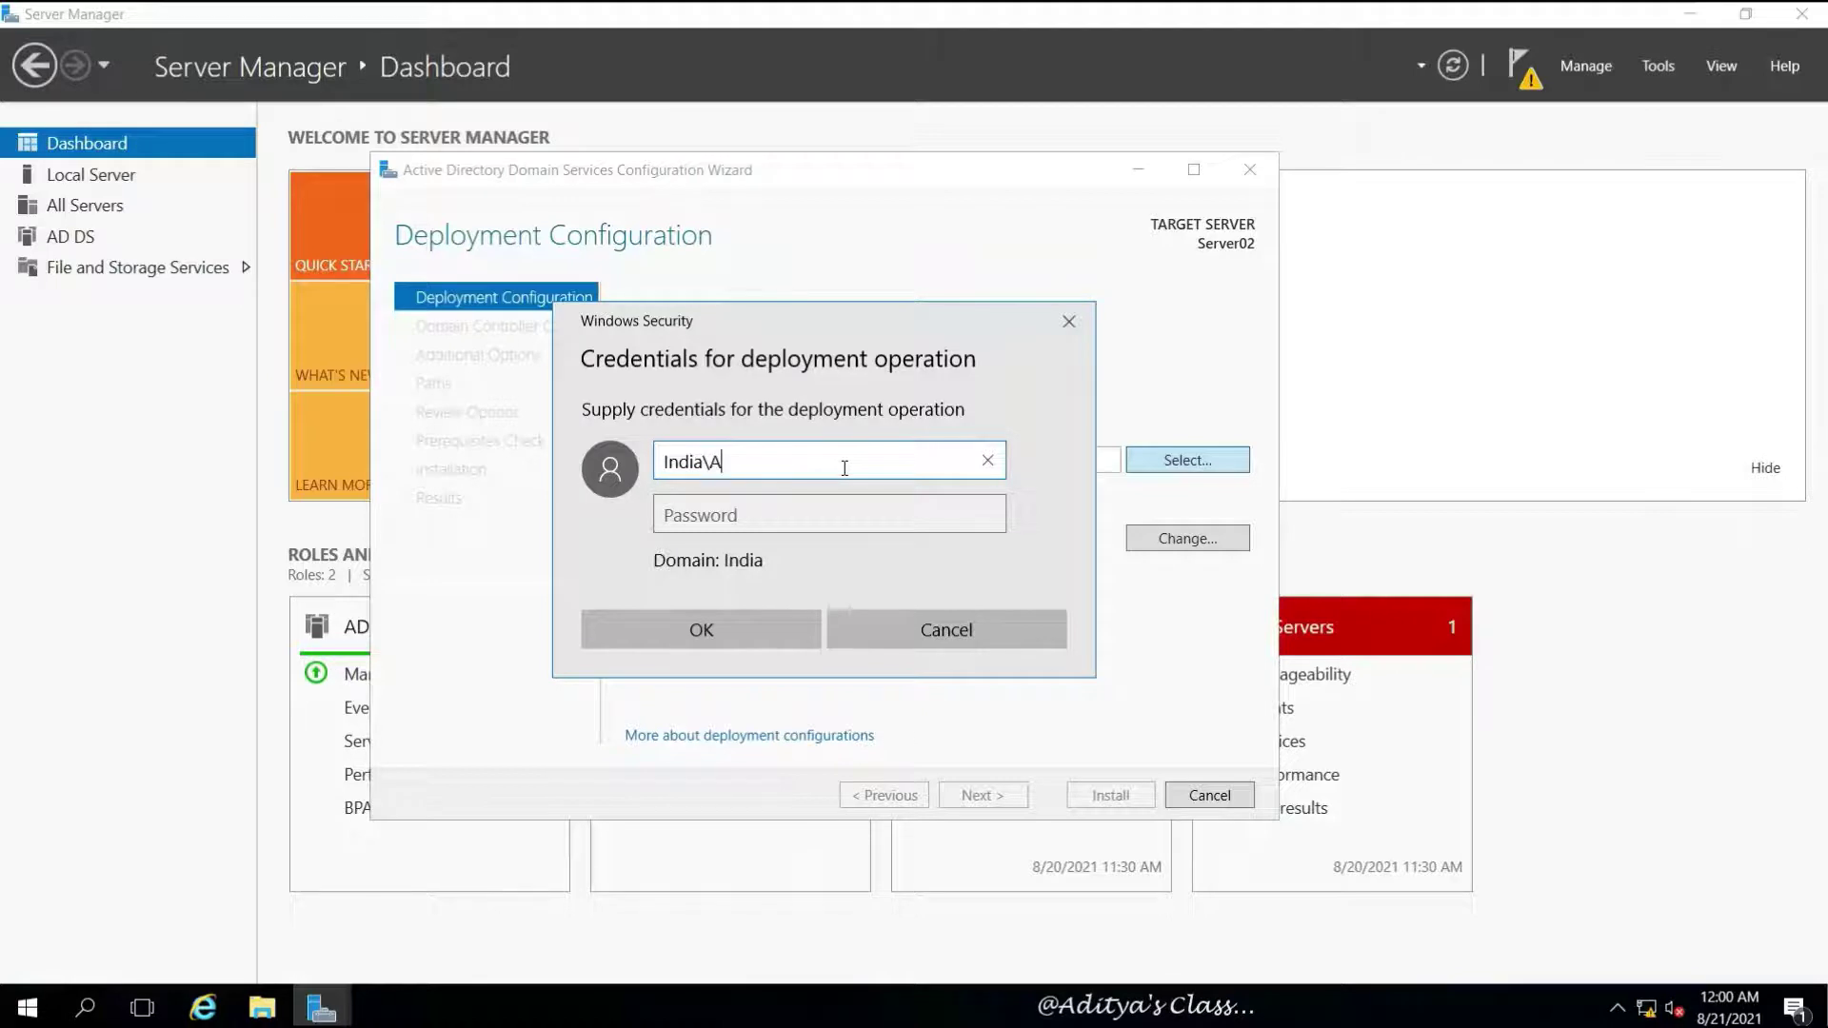
type("dministrator")
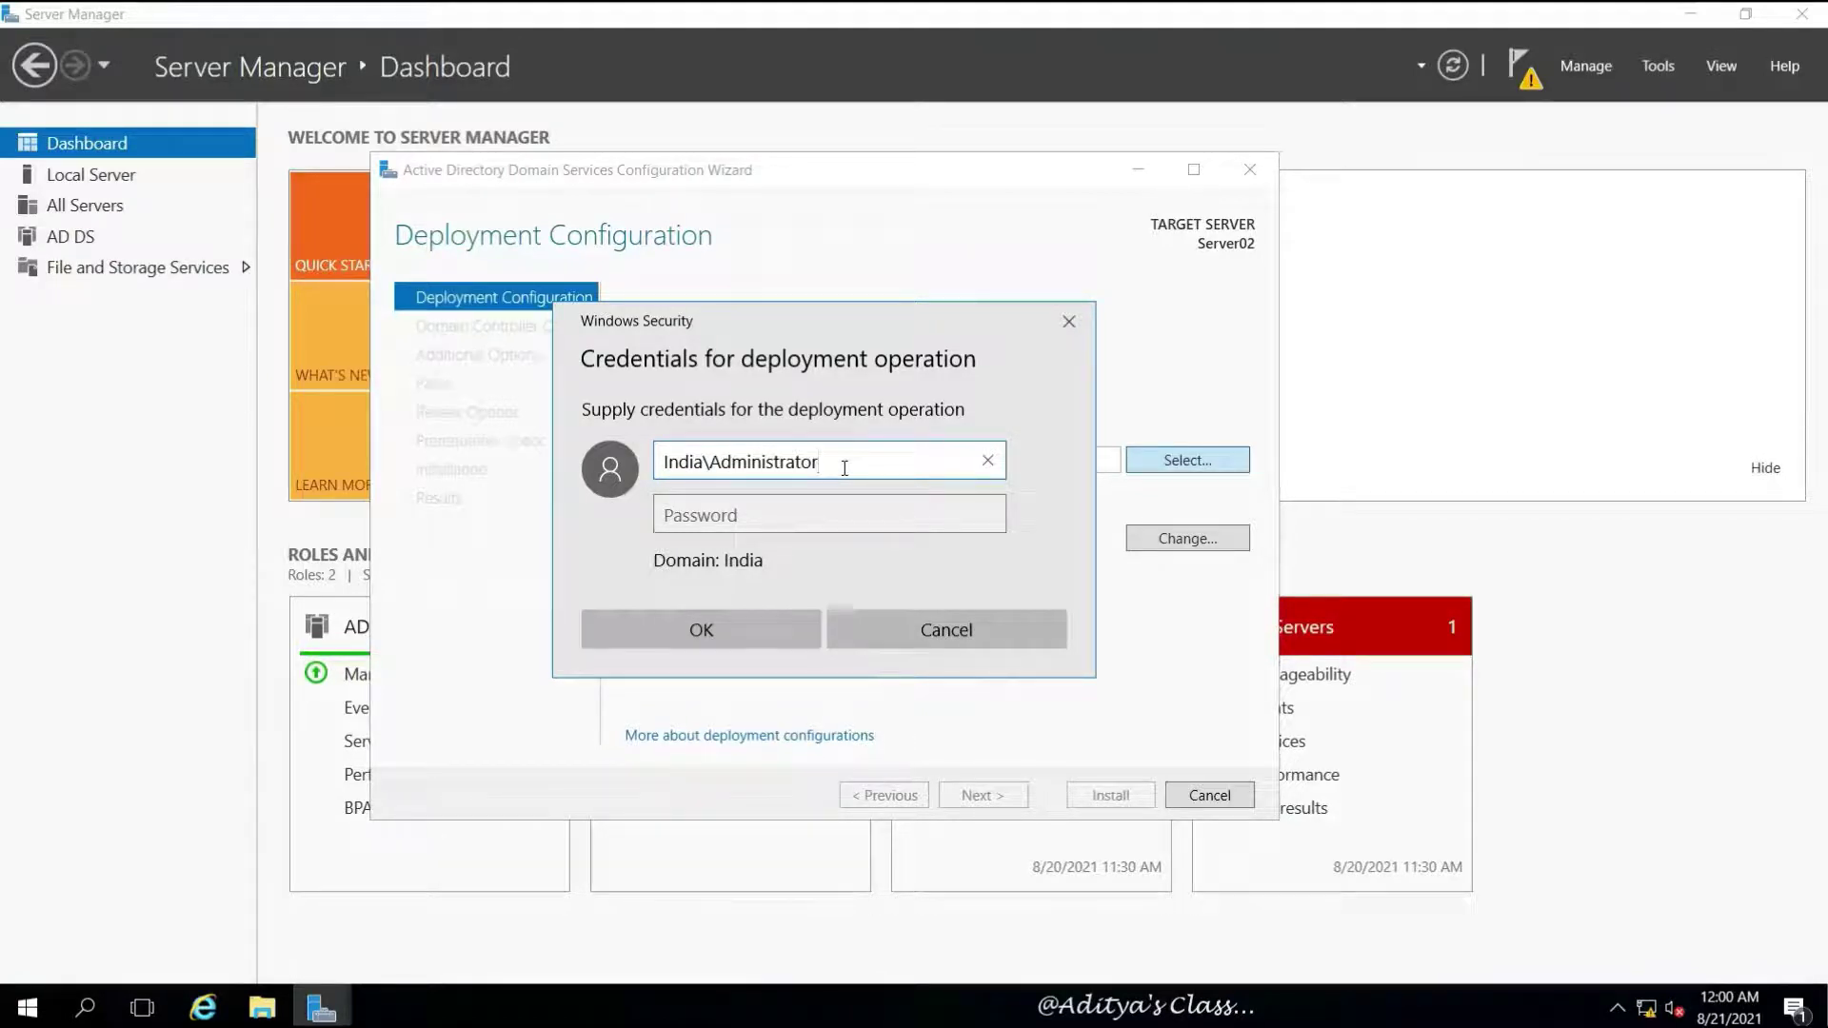
key("Tab")
type("*******")
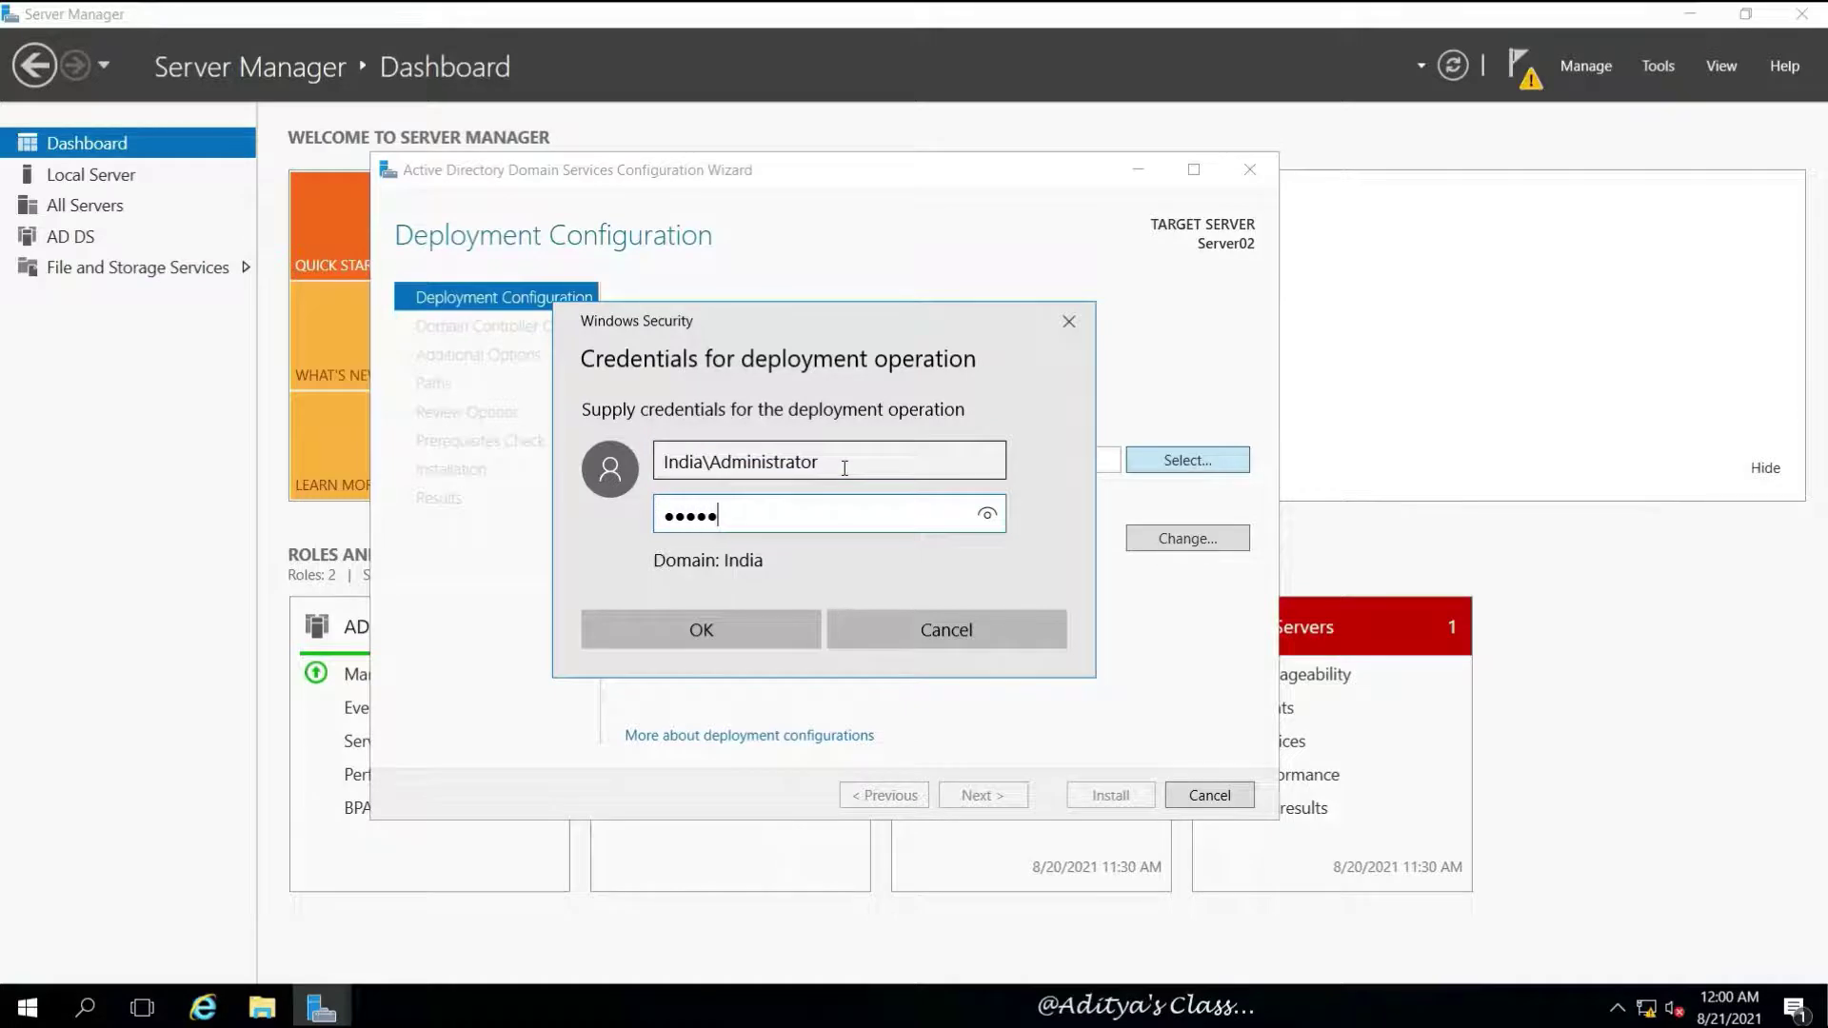
left_click(712, 631)
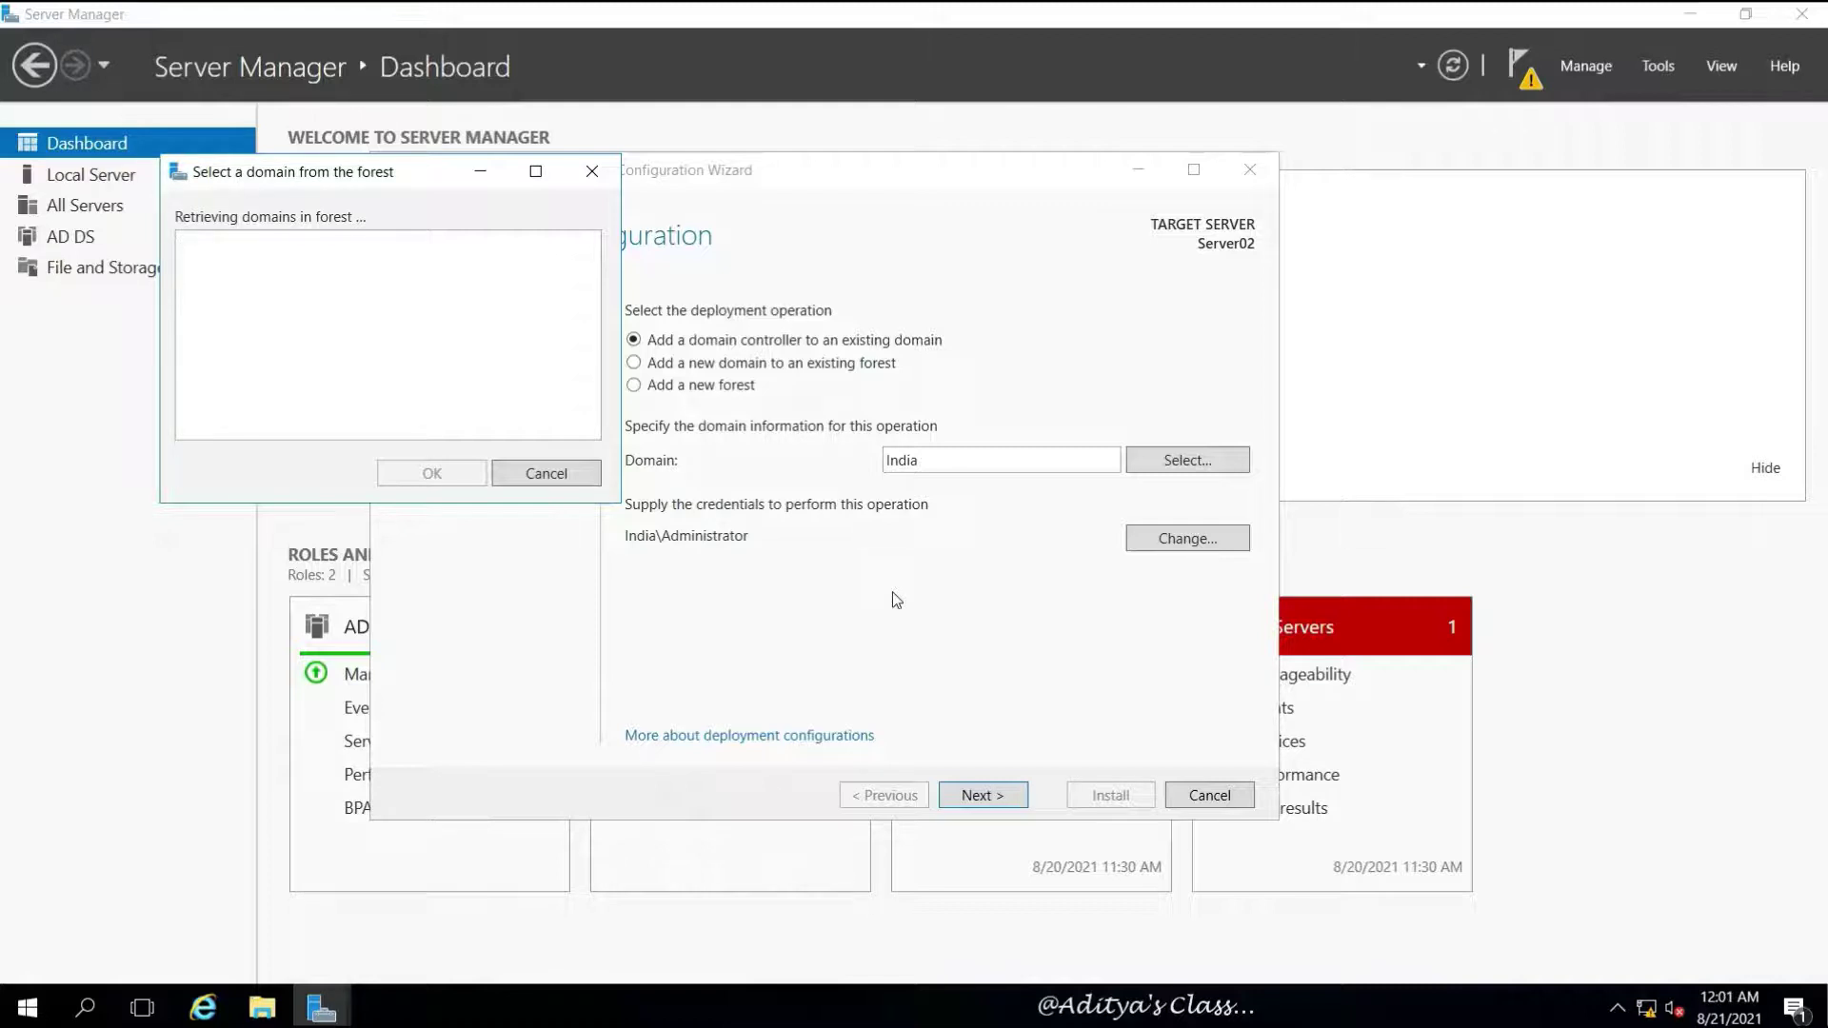
Dismiss the lookup error and change the domain name from India to India.com
left_click(538, 473)
double_click(906, 464)
left_click(959, 464)
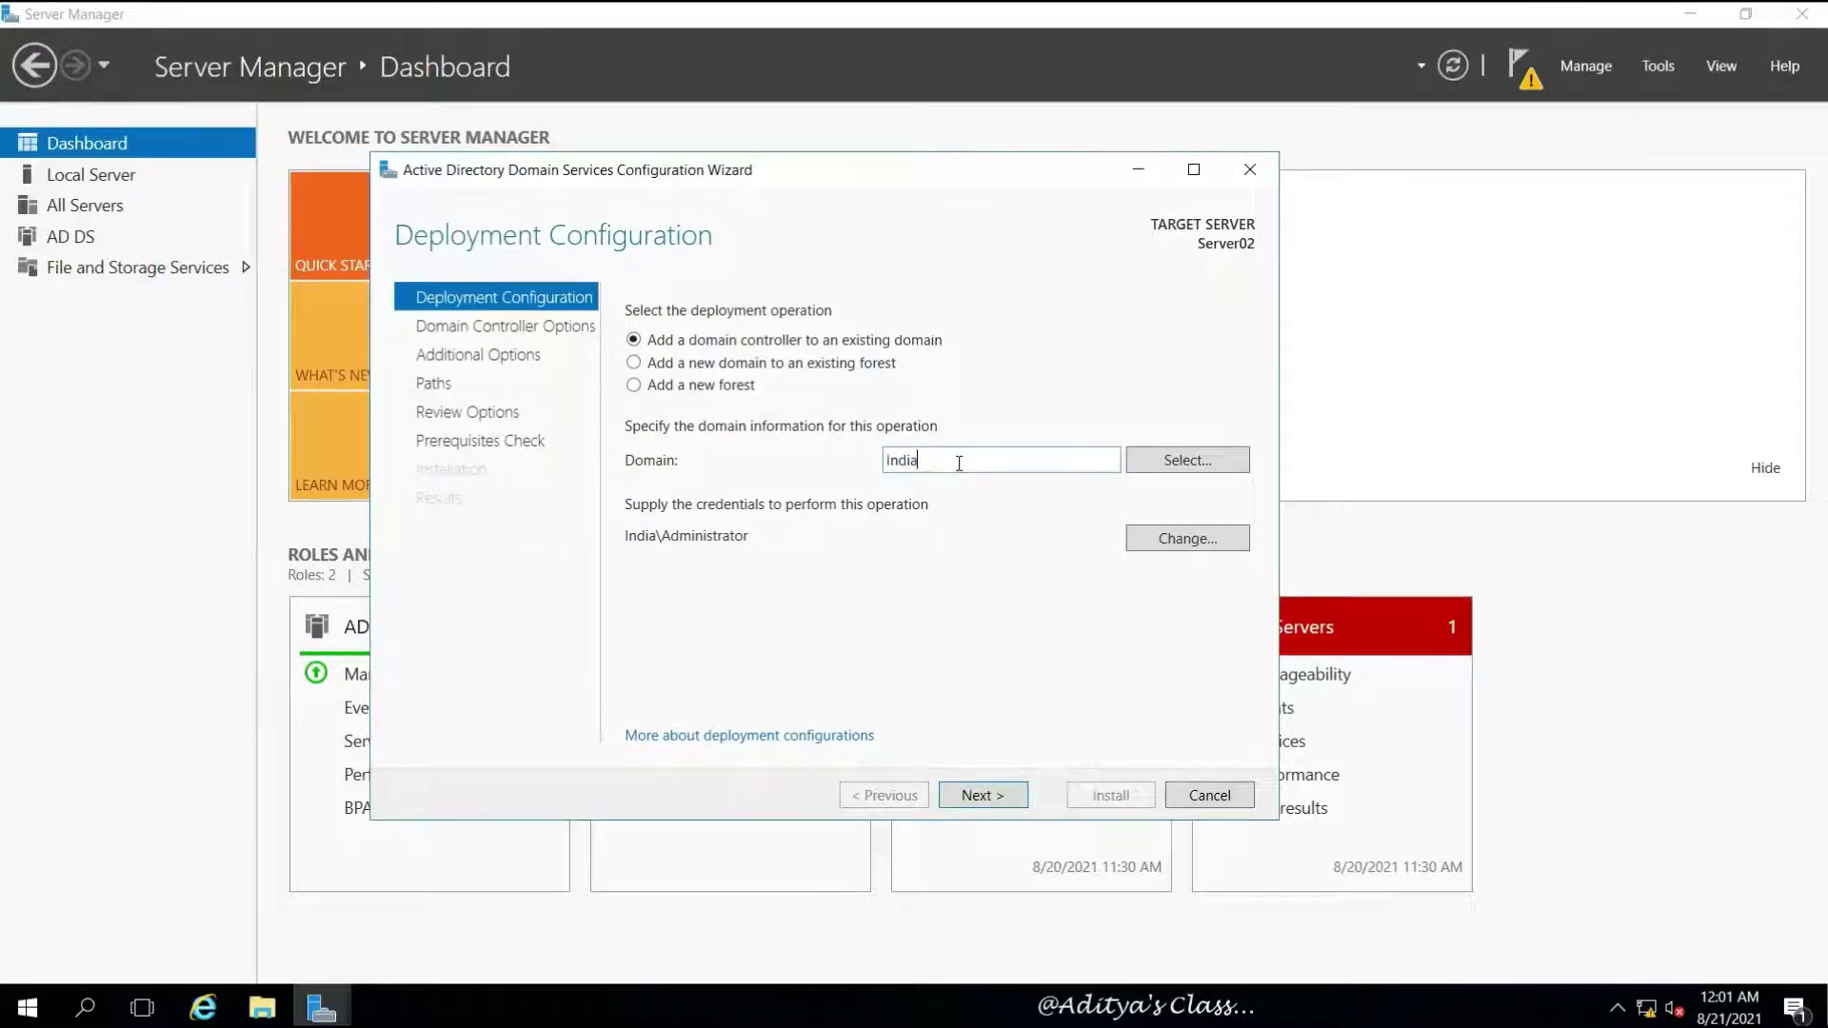
type(".com")
left_click(983, 796)
Pick India.com from the forest's domain list, clear the error banner and proceed
mouse_move(777, 313)
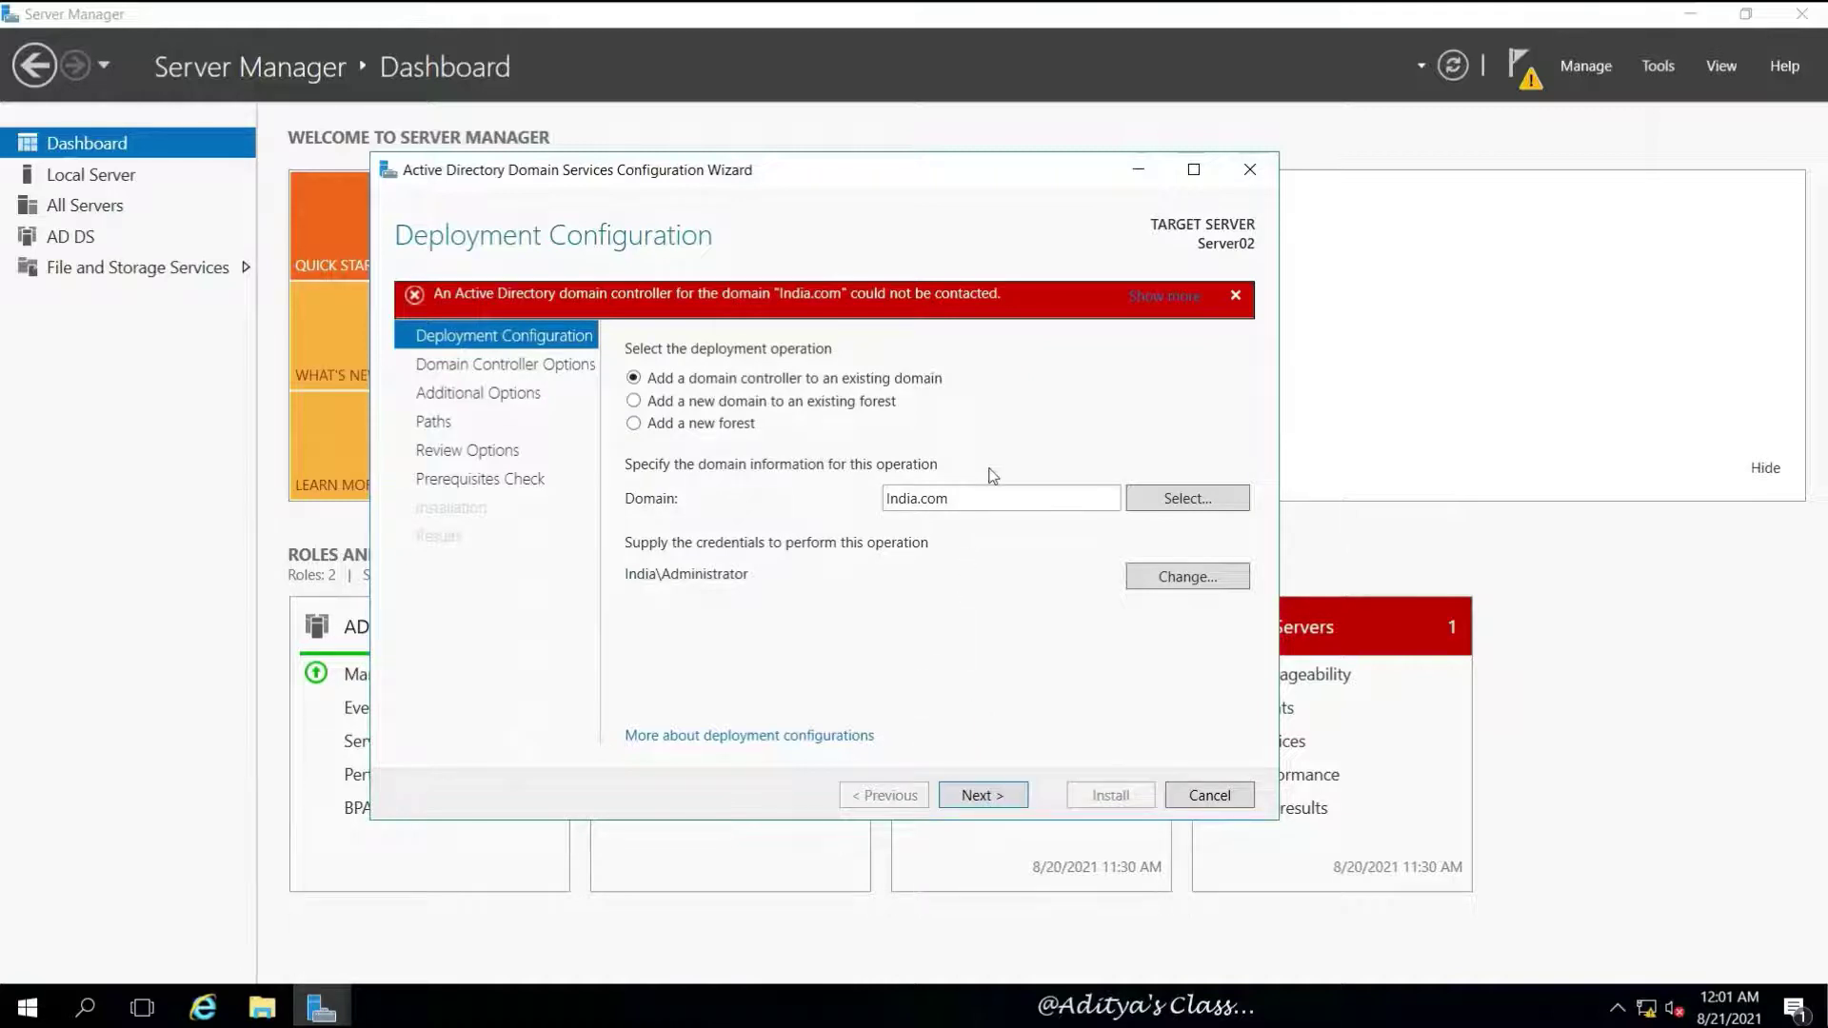
left_click(1177, 501)
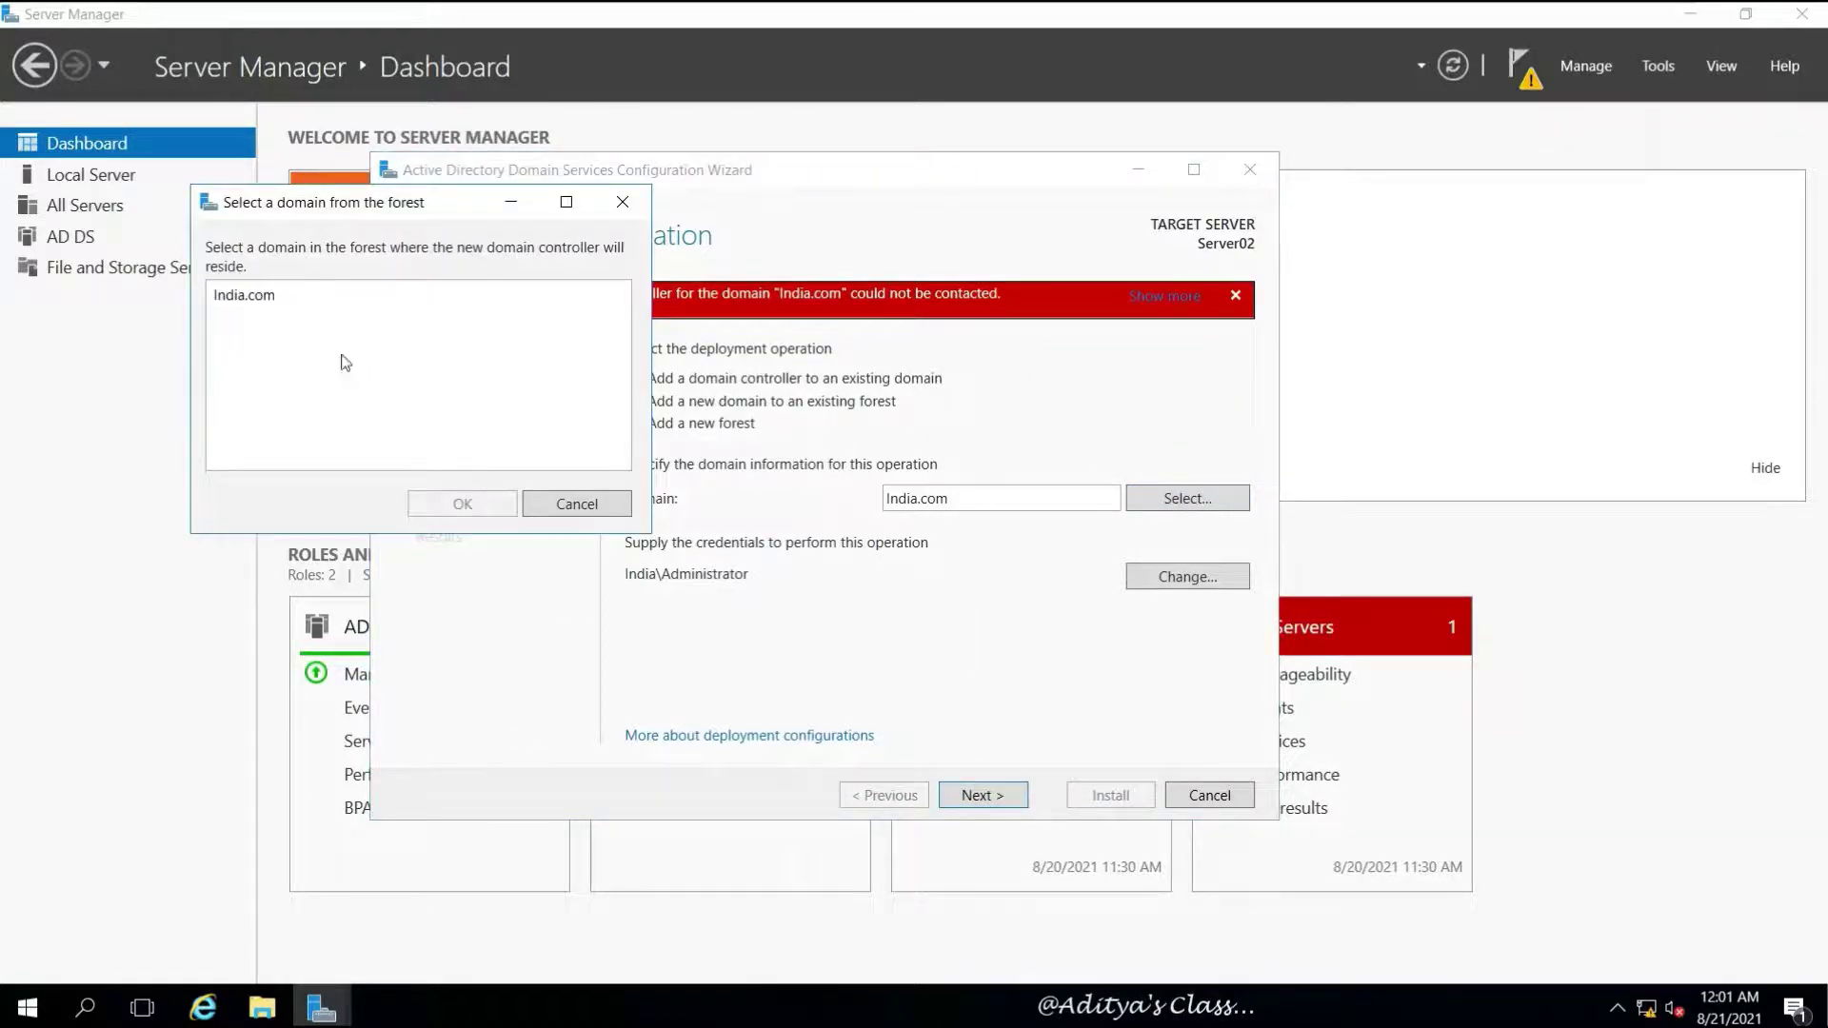
left_click(247, 294)
left_click(463, 504)
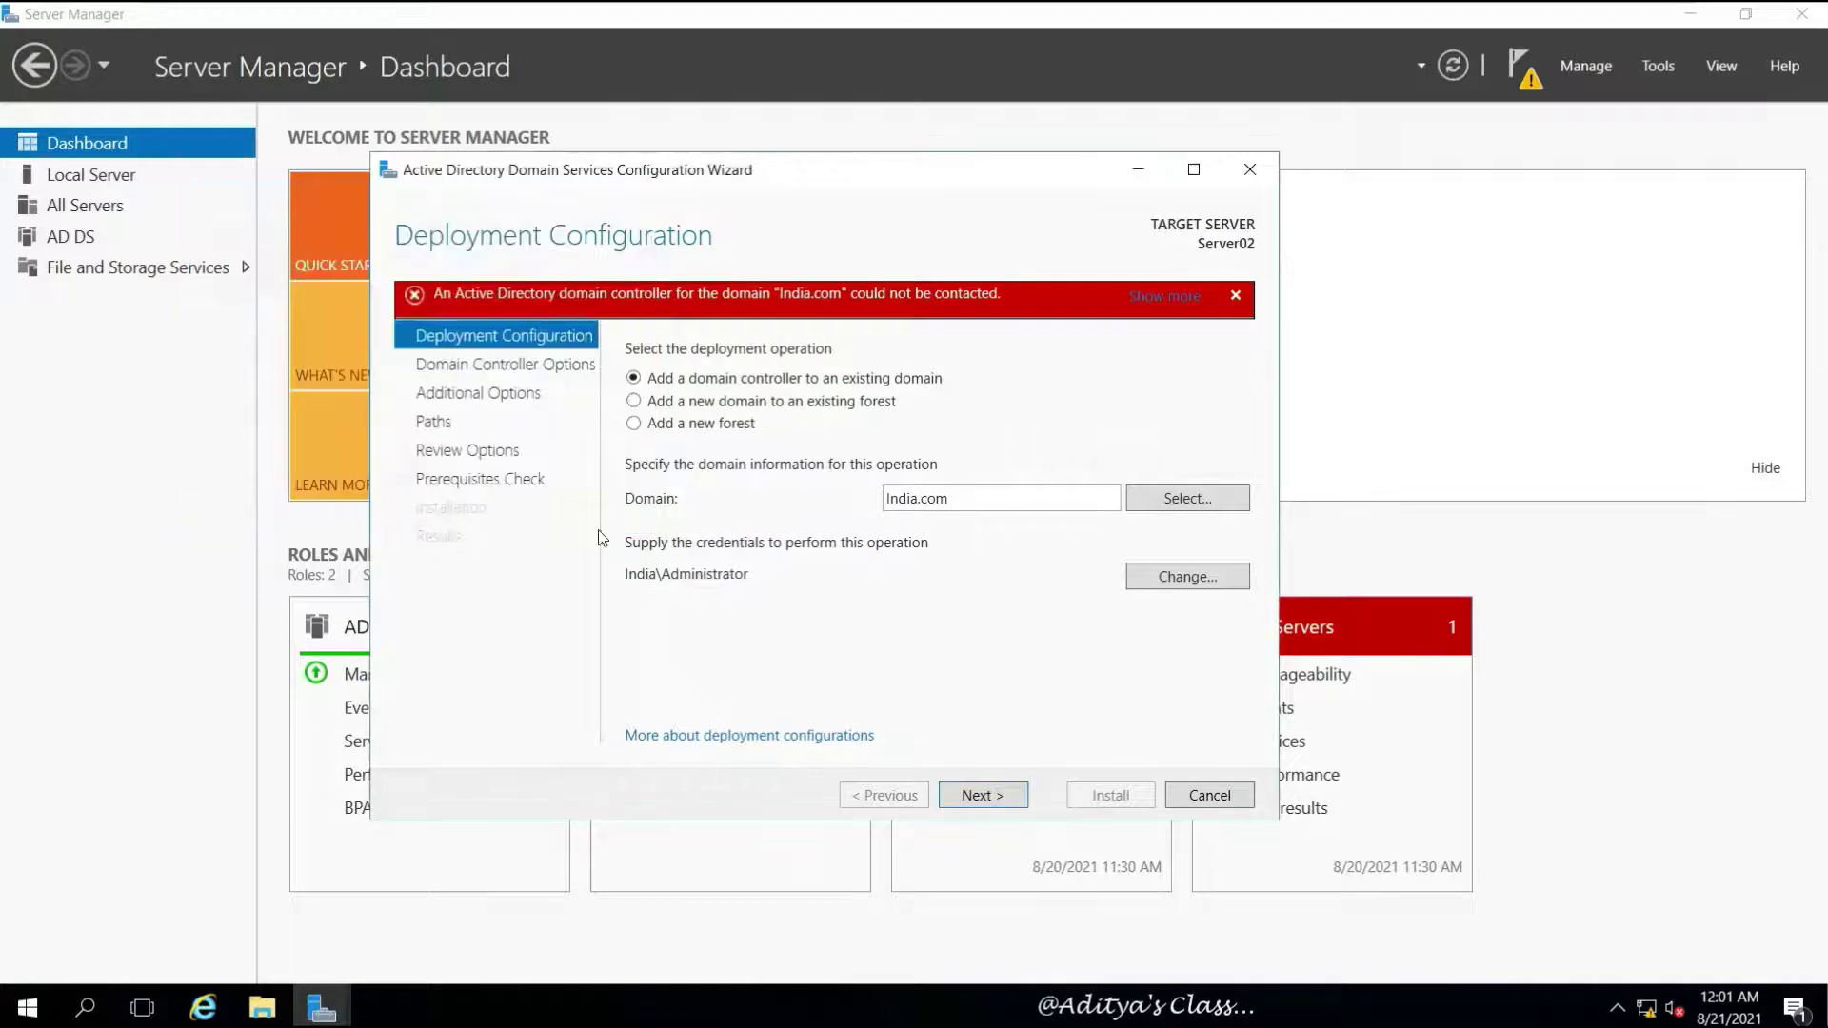
left_click(1232, 297)
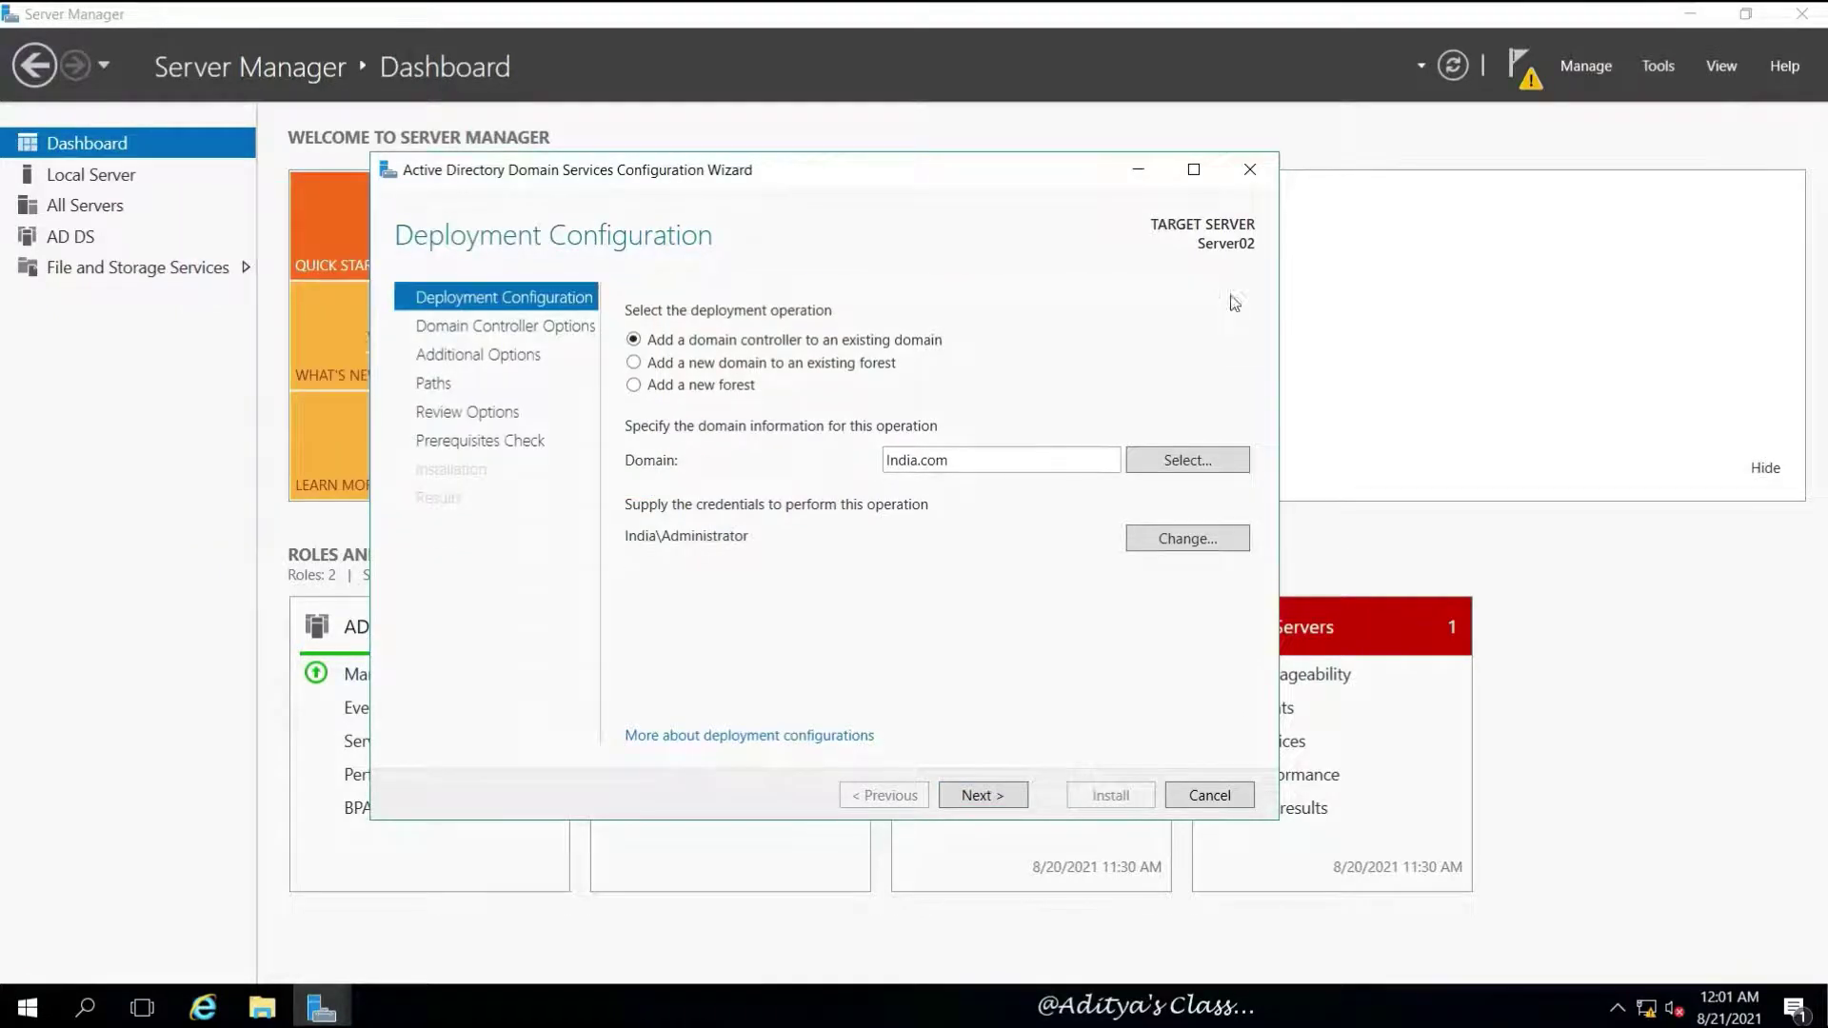
left_click(976, 795)
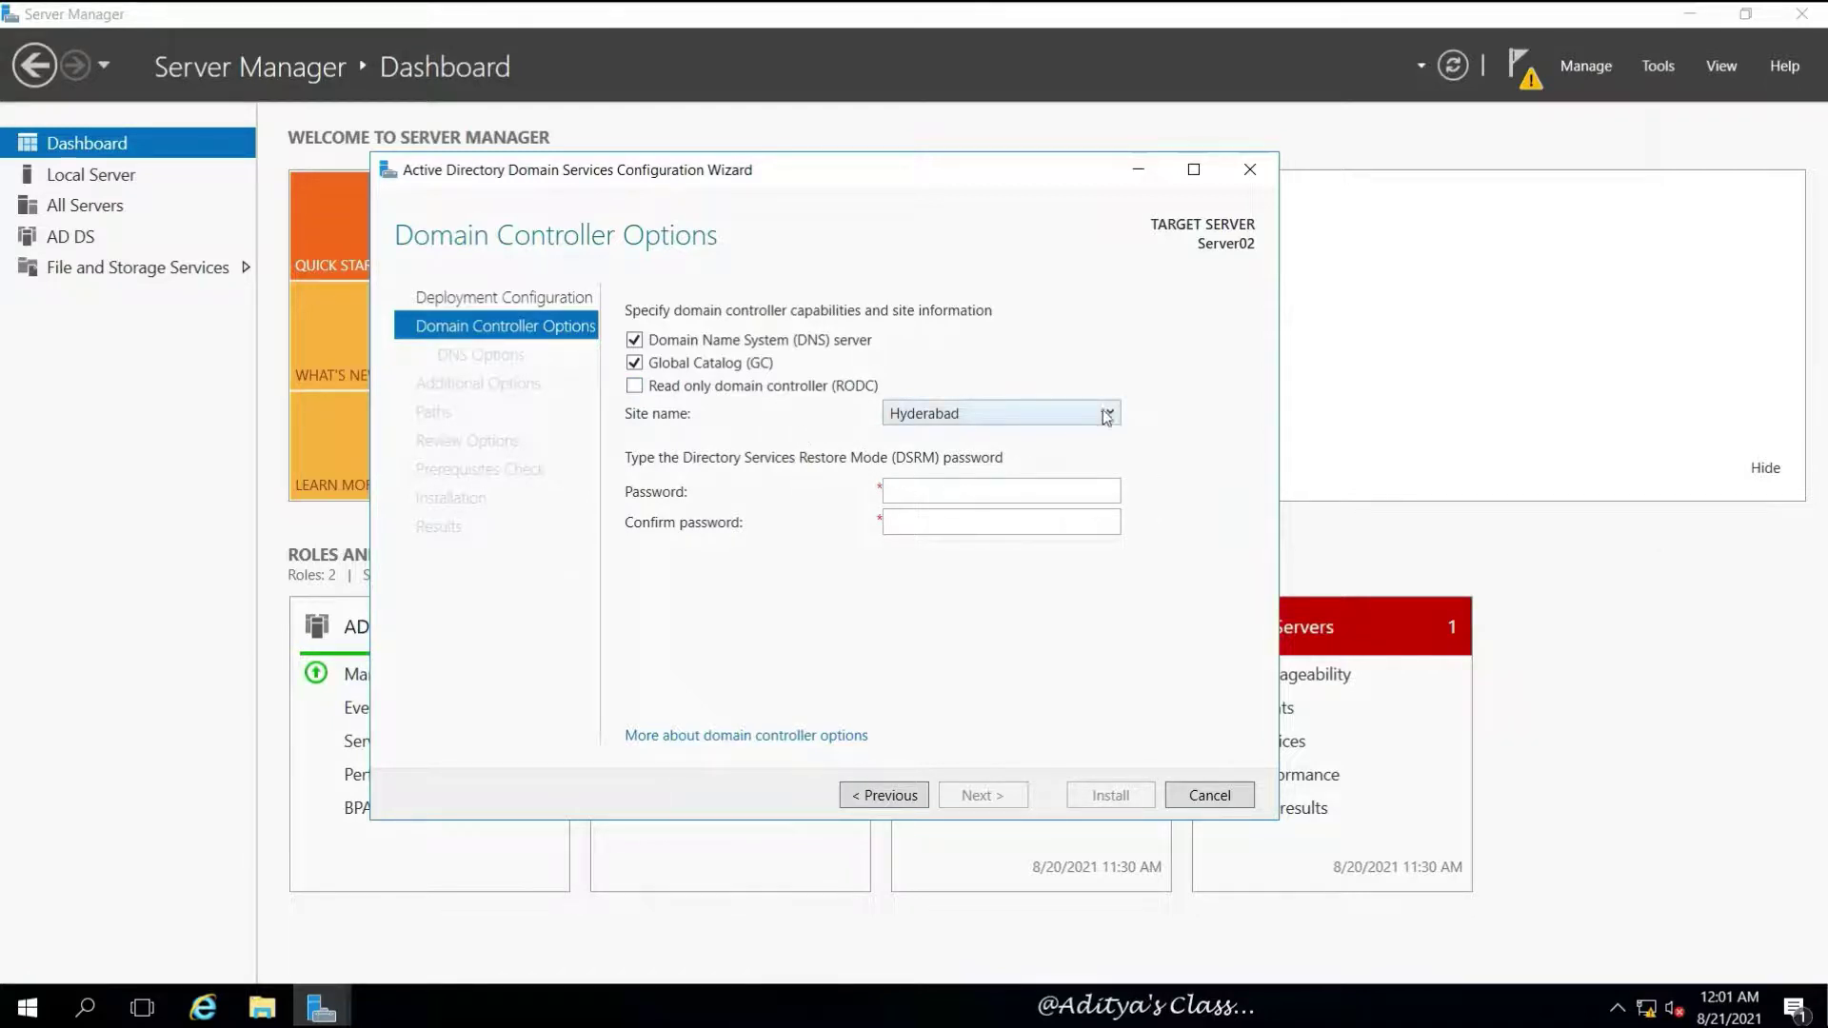
Enter the restore-mode password twice; after the verification error, go back and return
left_click(922, 492)
key("Tab")
type("•••••••")
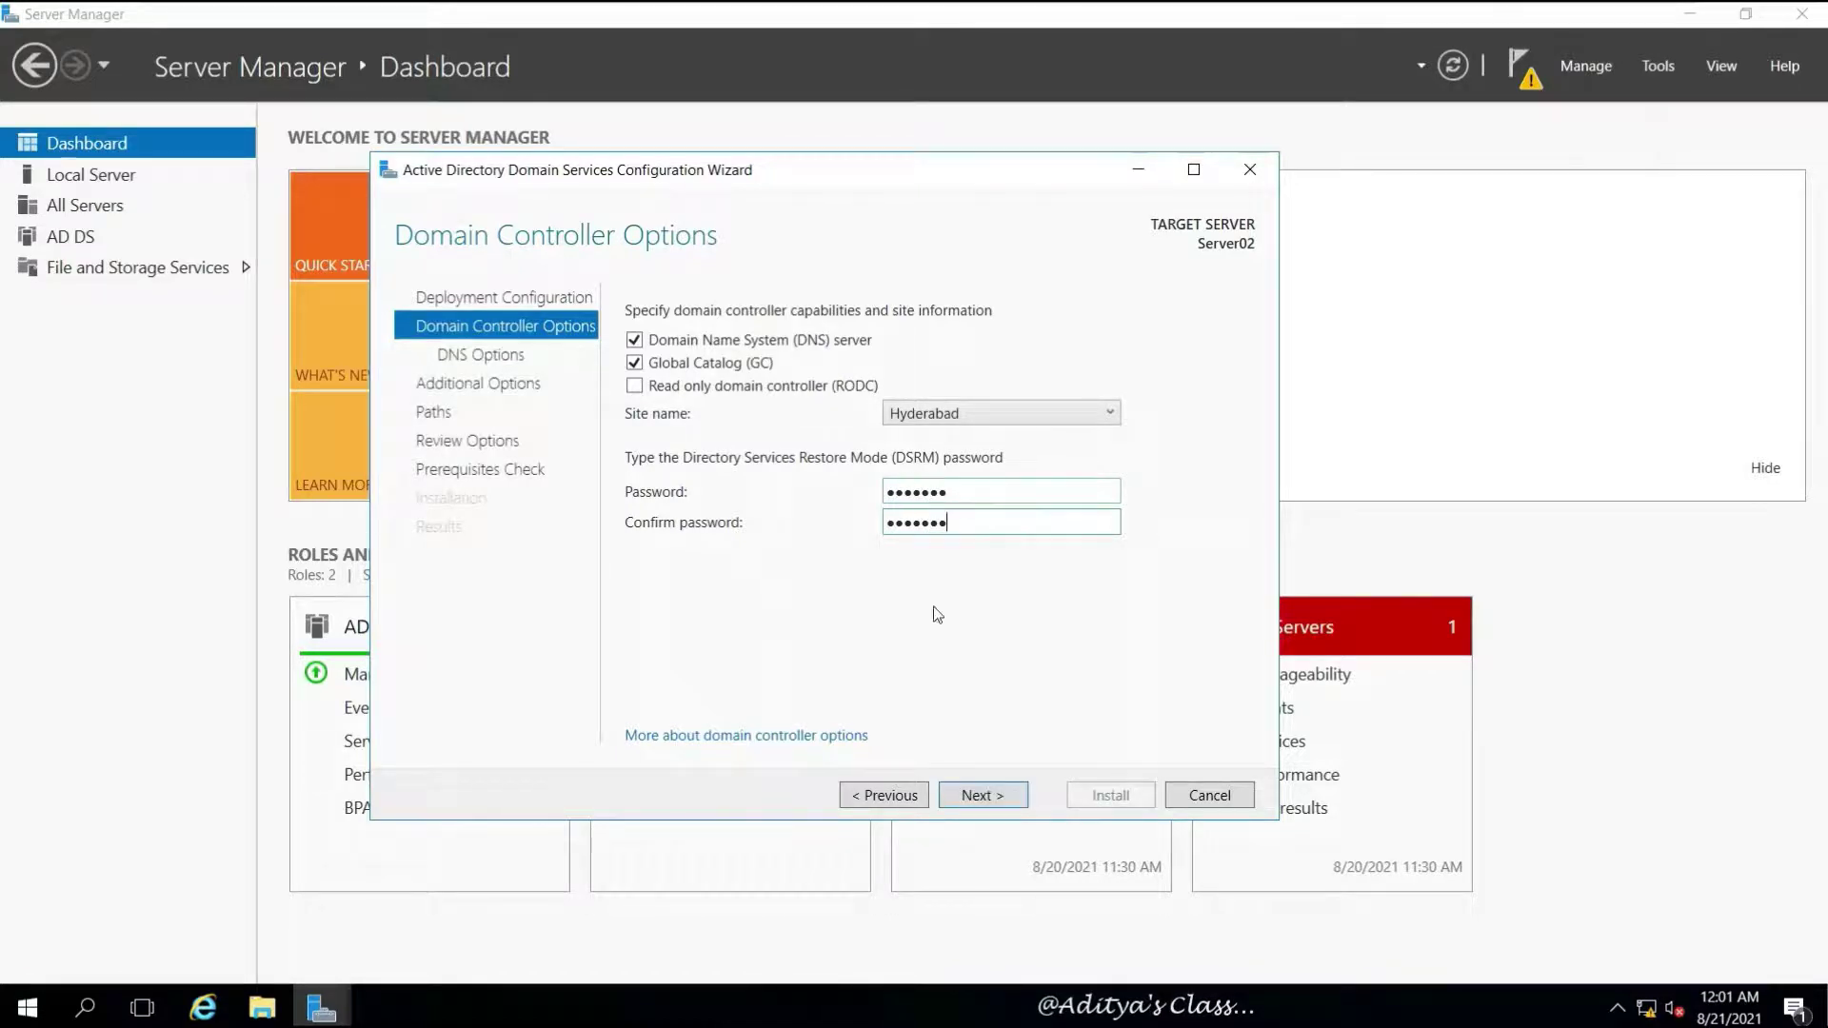
left_click(980, 796)
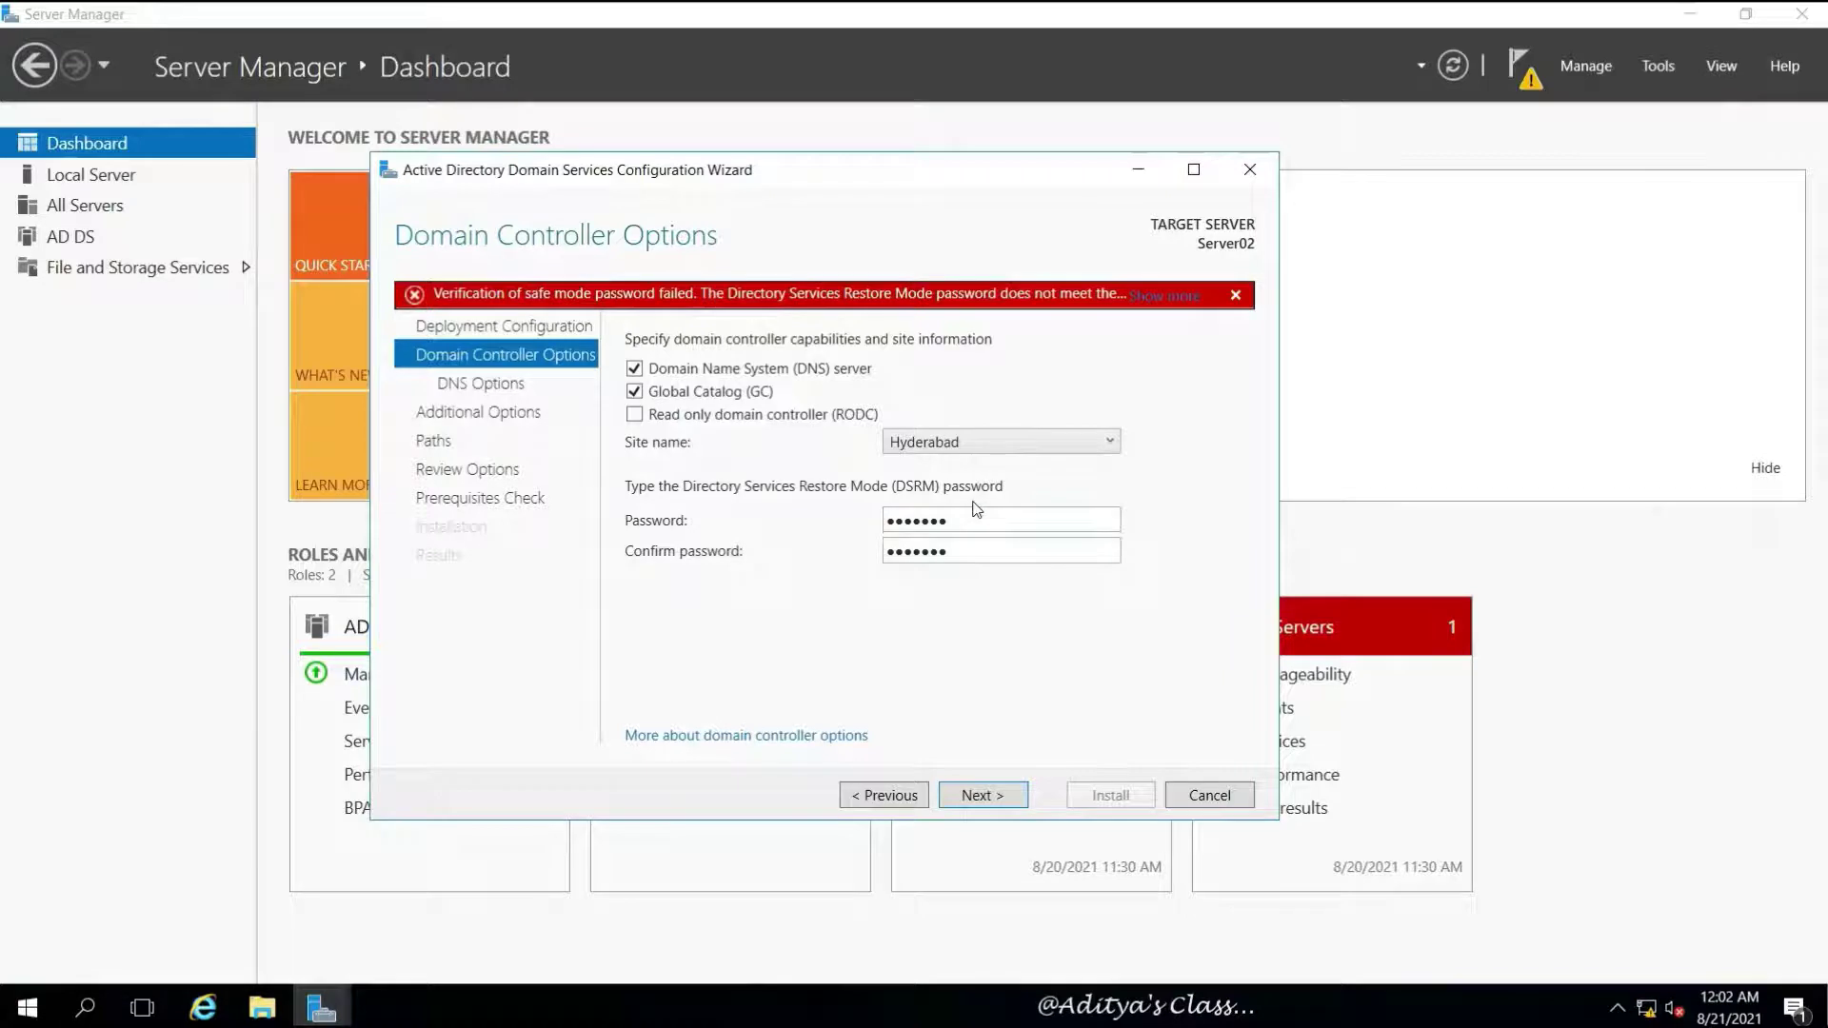
left_click(912, 806)
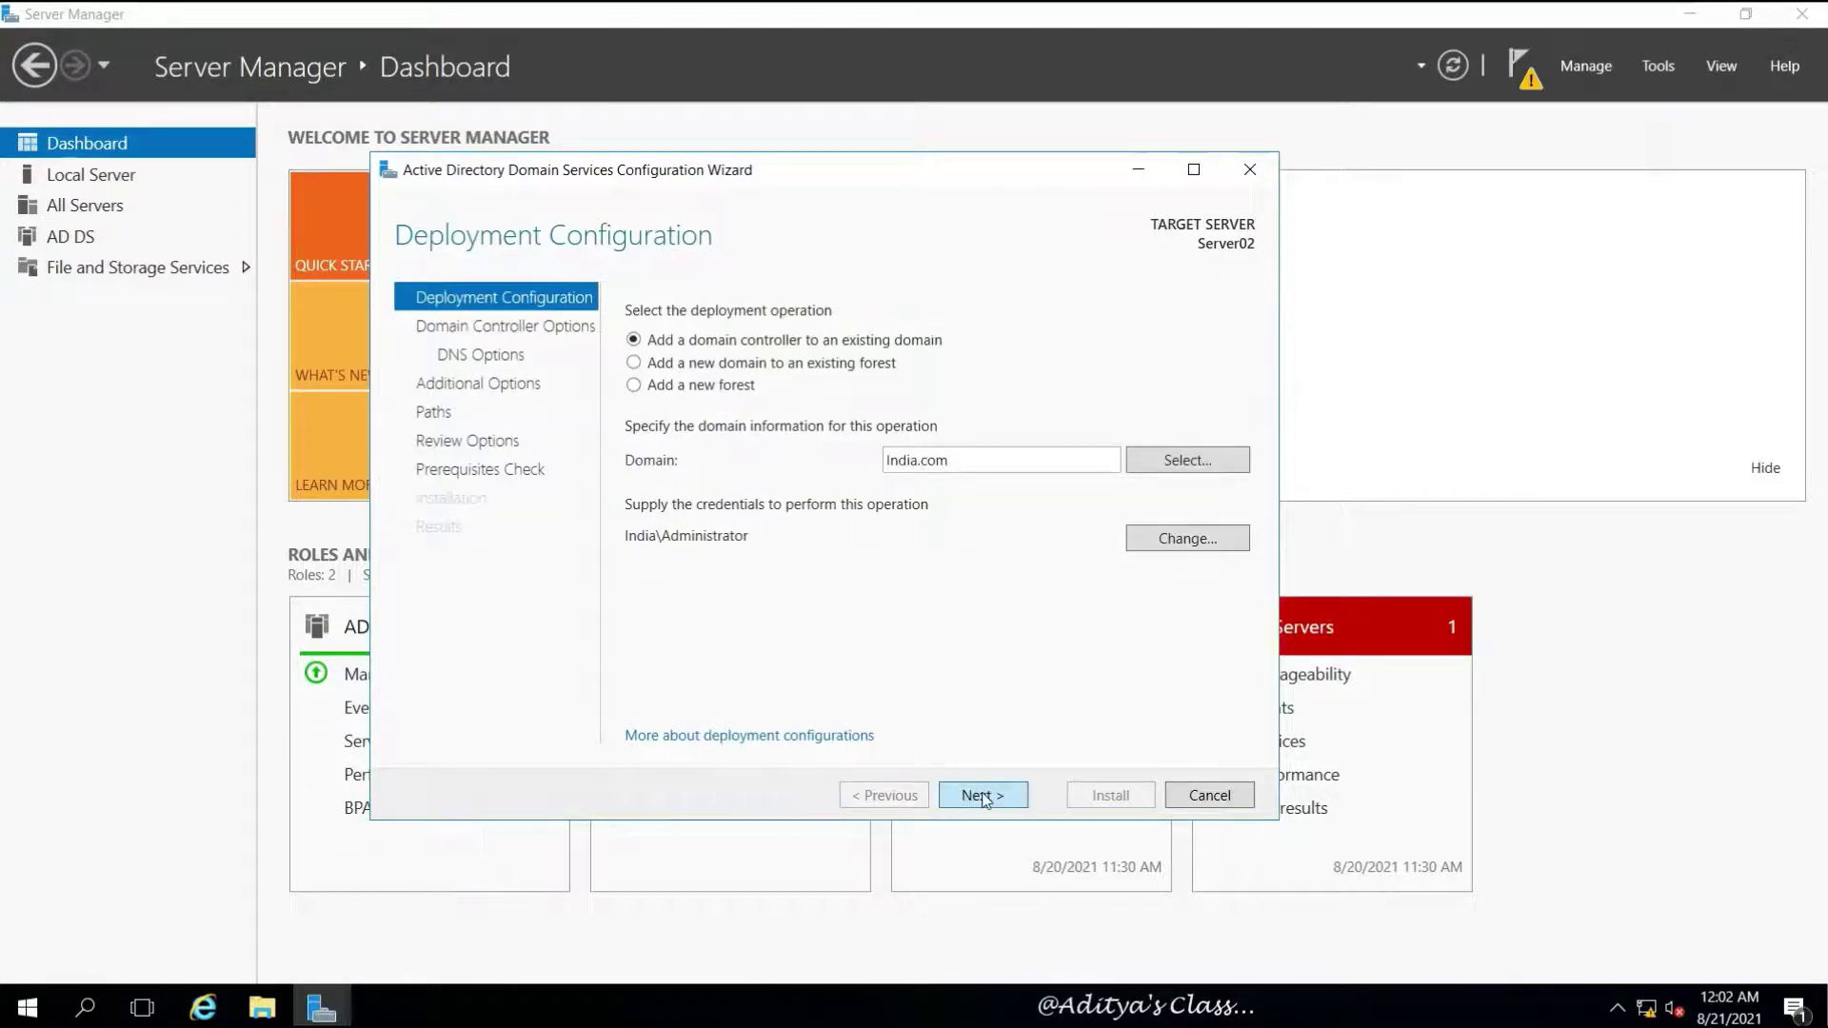
left_click(983, 796)
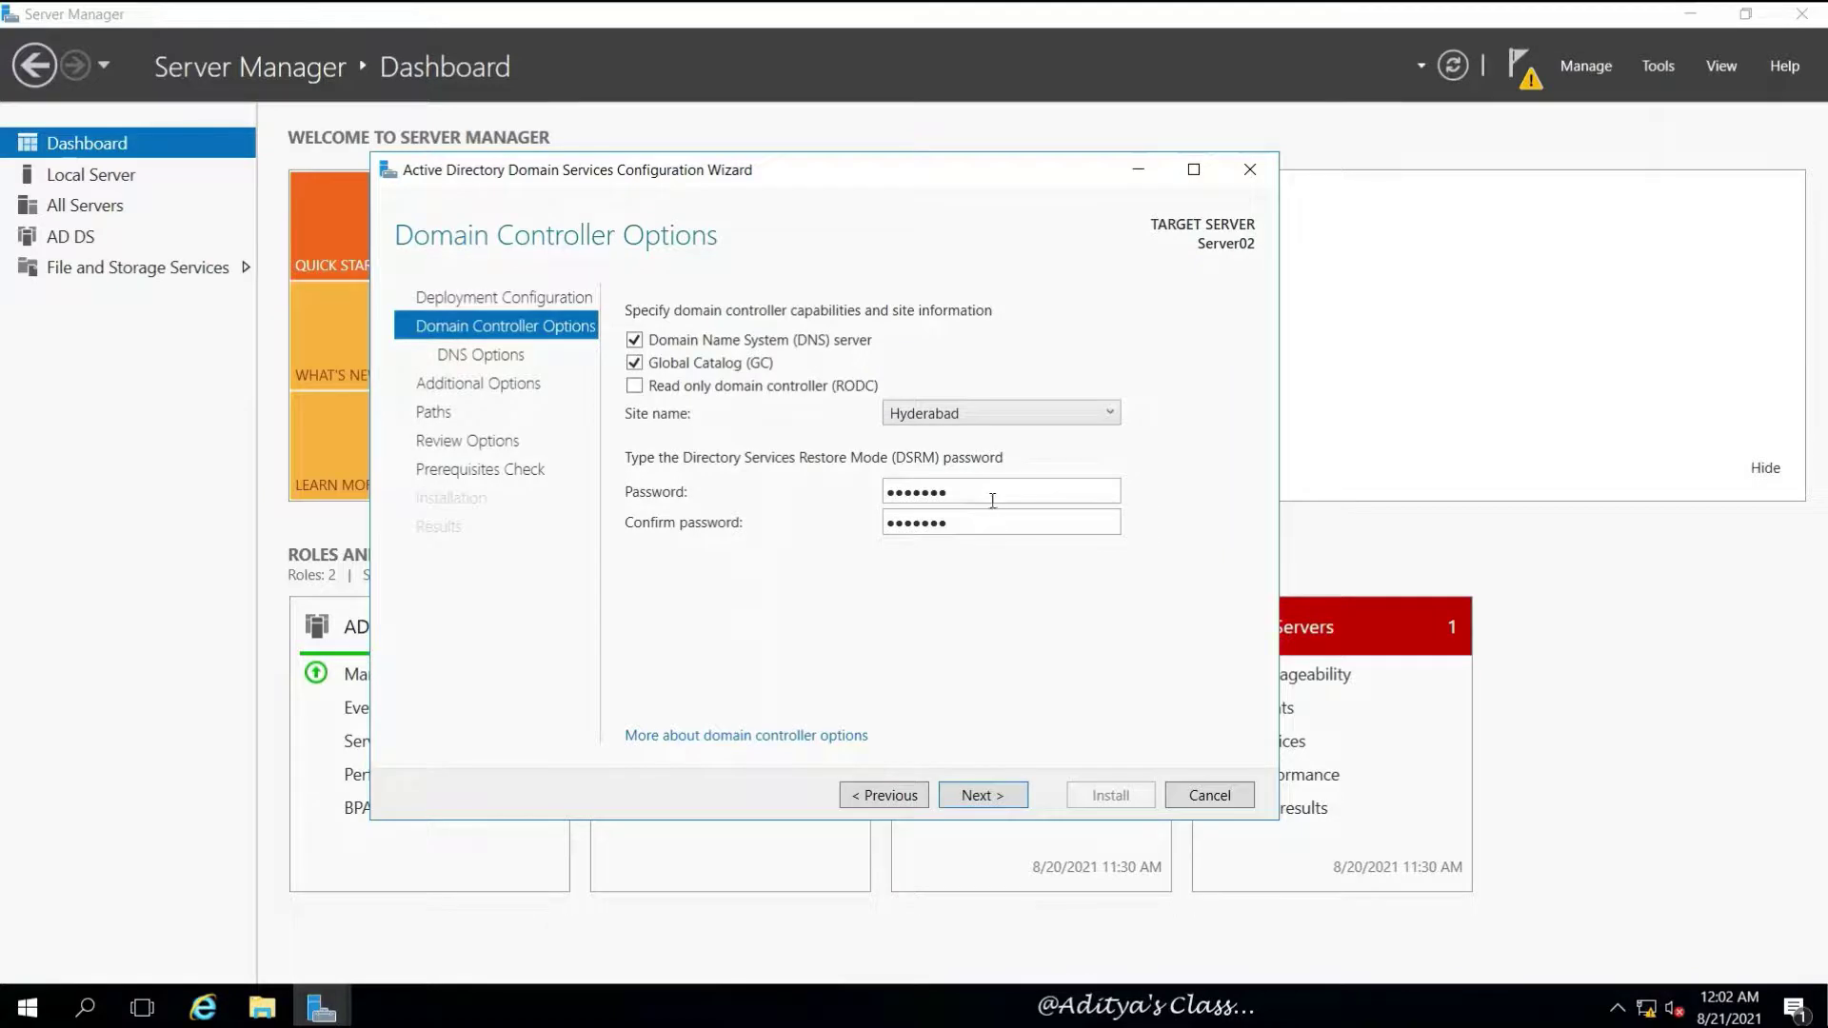
Lengthen both restore-mode password entries to eight characters and continue
left_click(952, 491)
type("d")
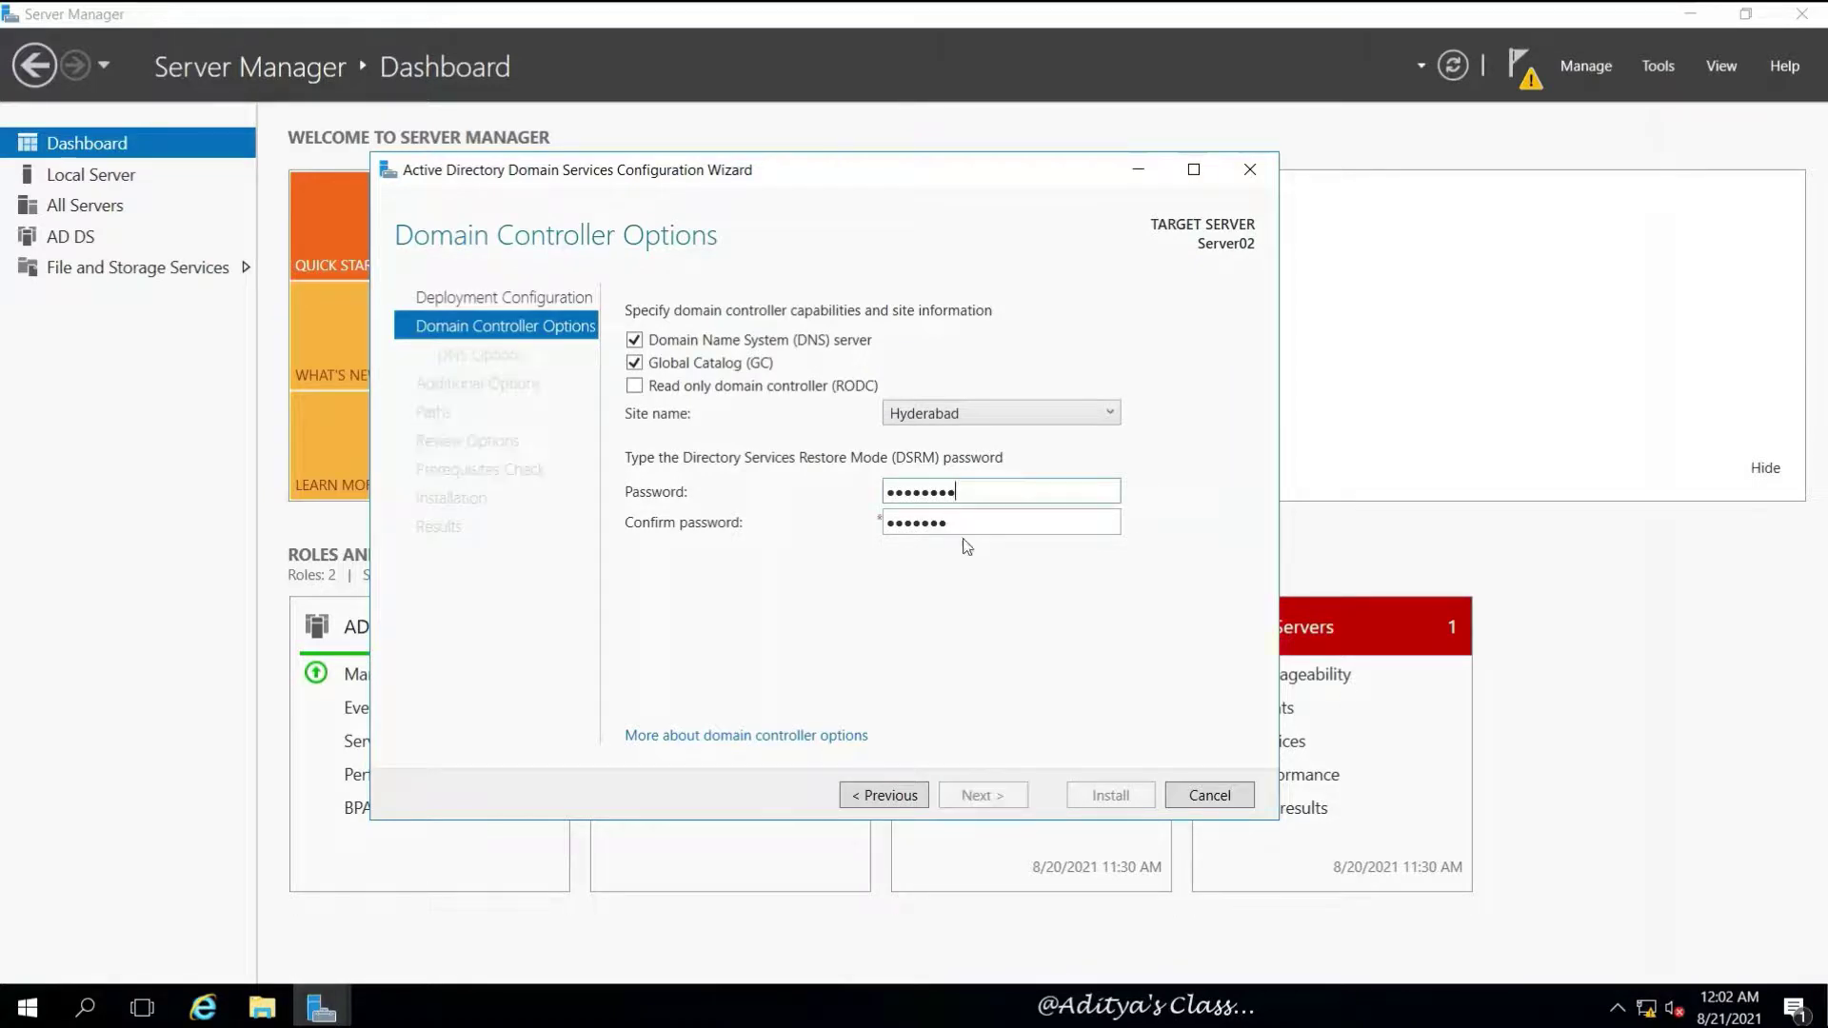
left_click(969, 522)
type("d")
left_click(988, 795)
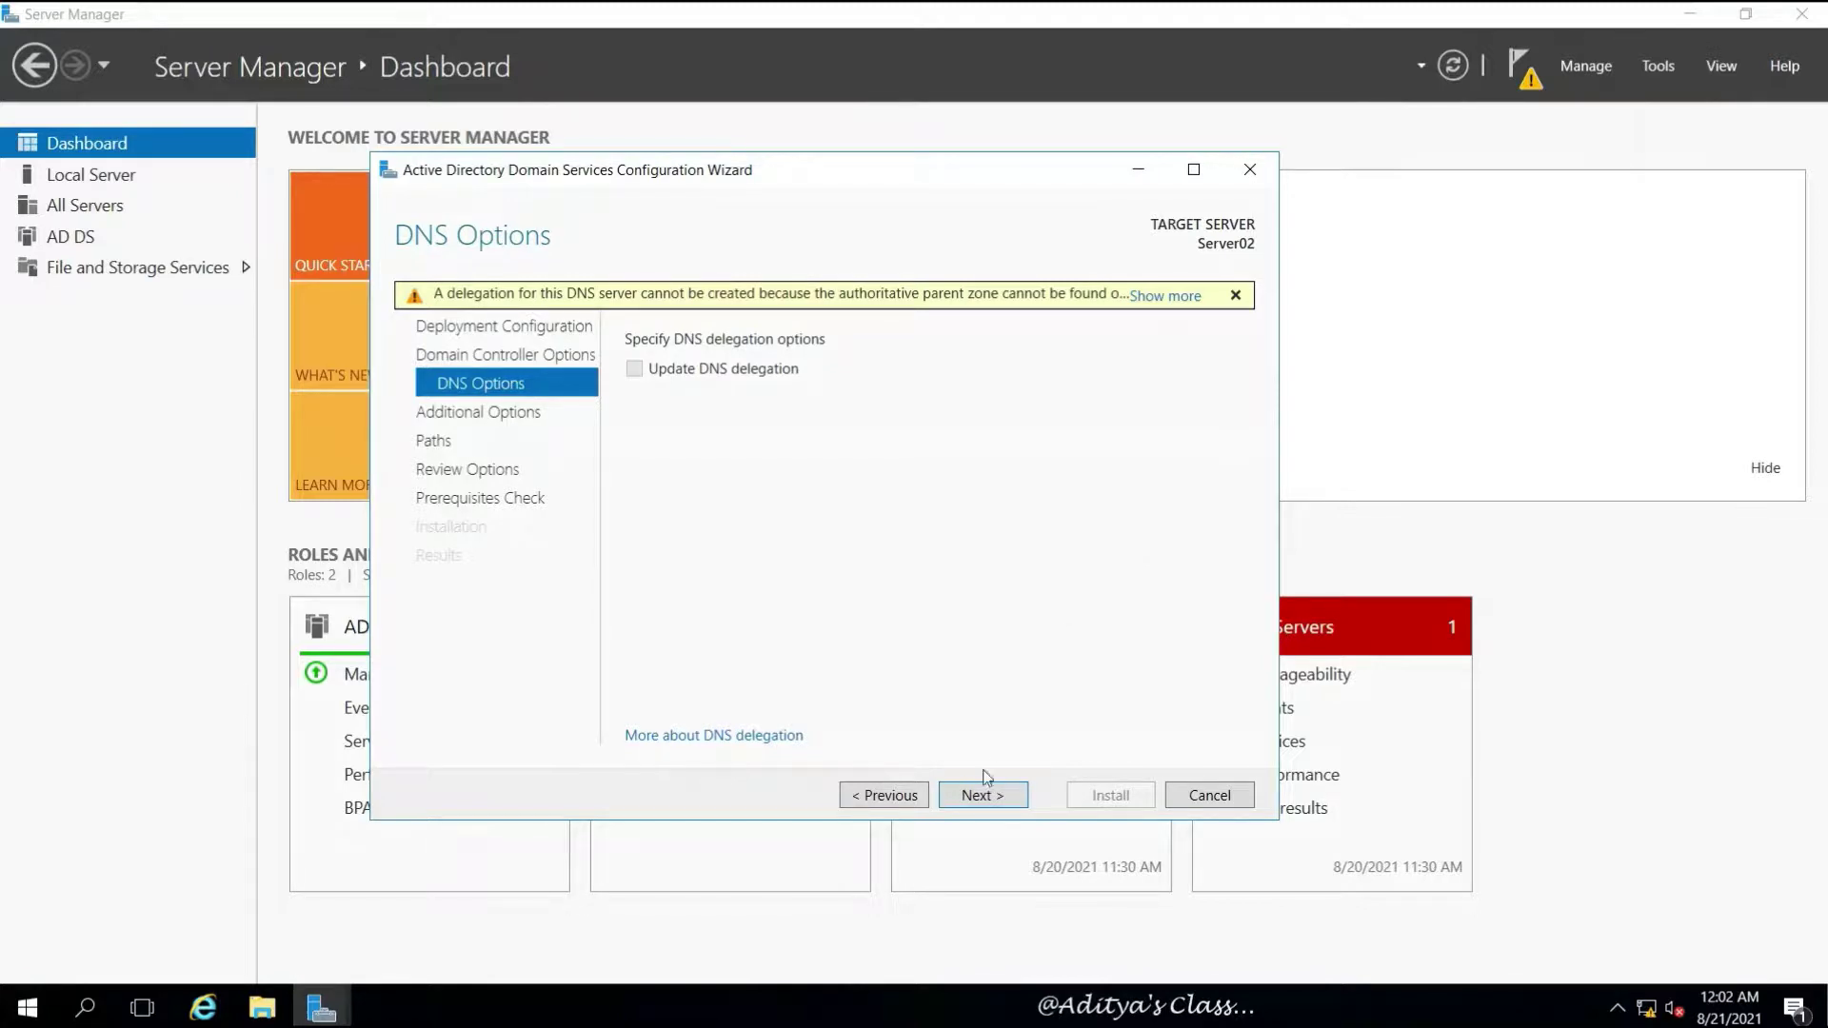
Leave DNS delegation off and choose Server01.India.com as the replication source
left_click(982, 799)
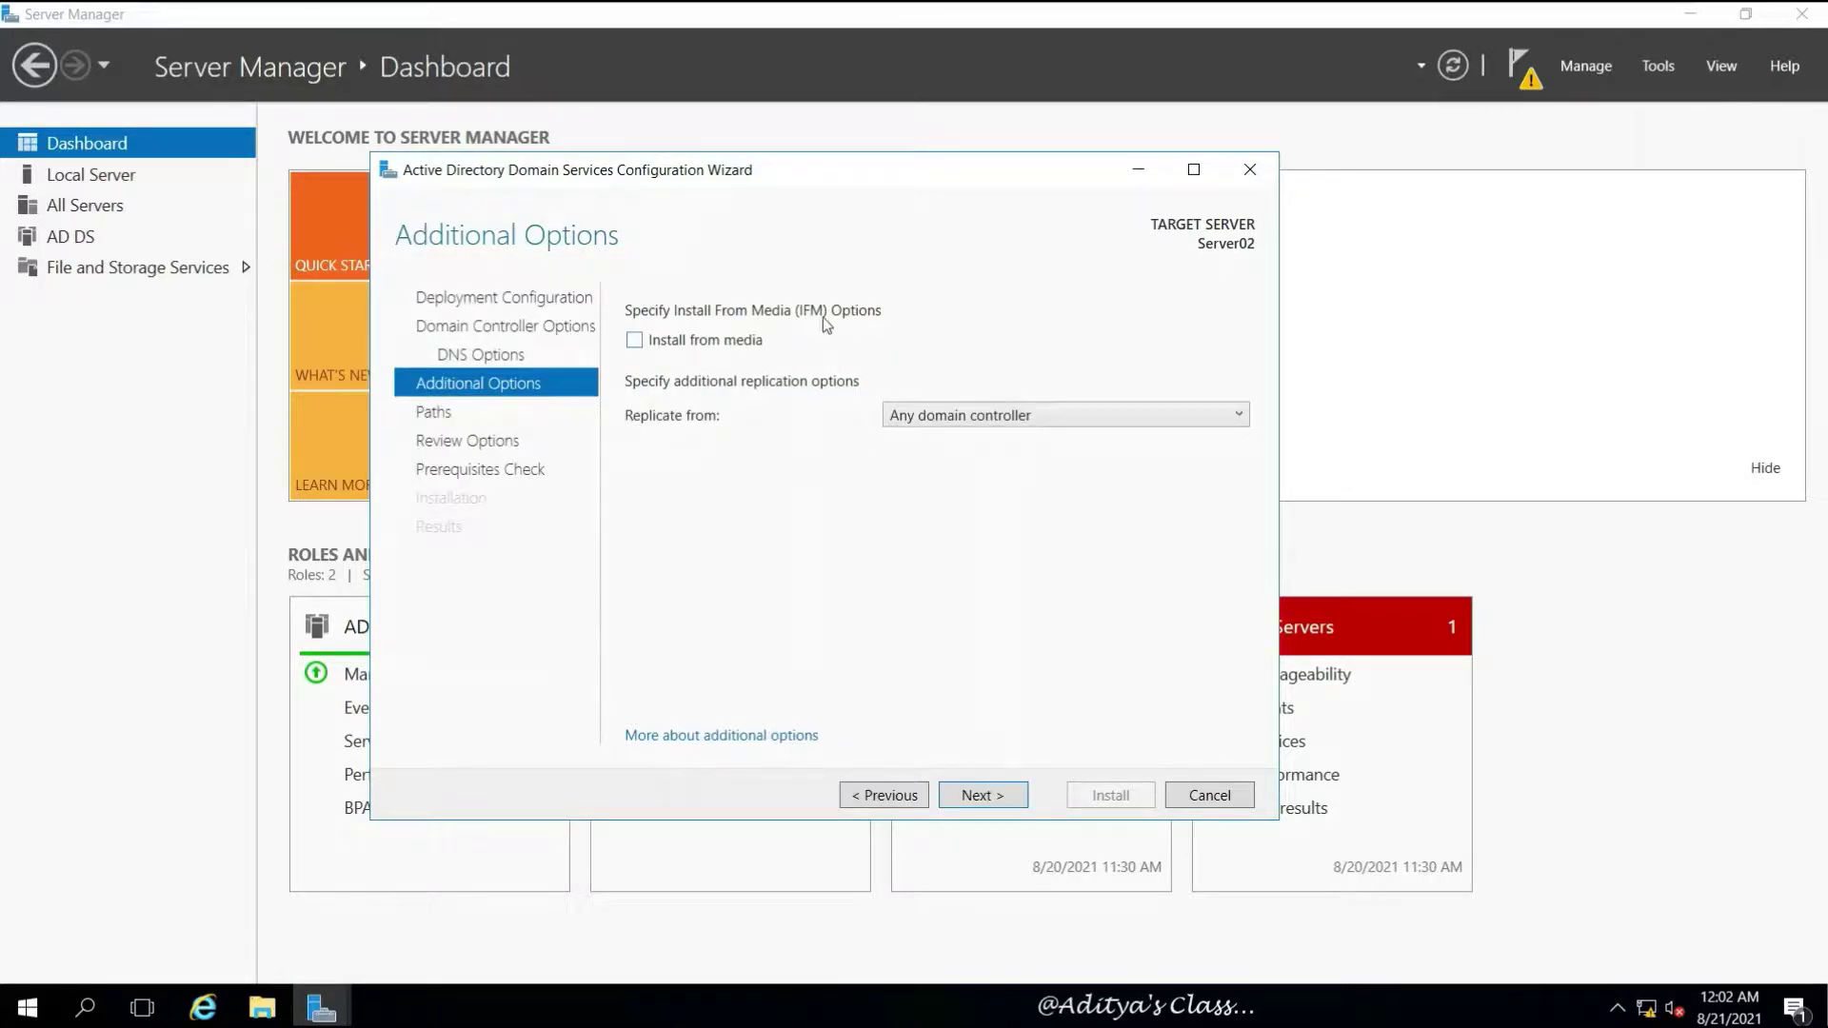
left_click(1243, 418)
left_click(930, 458)
left_click(987, 805)
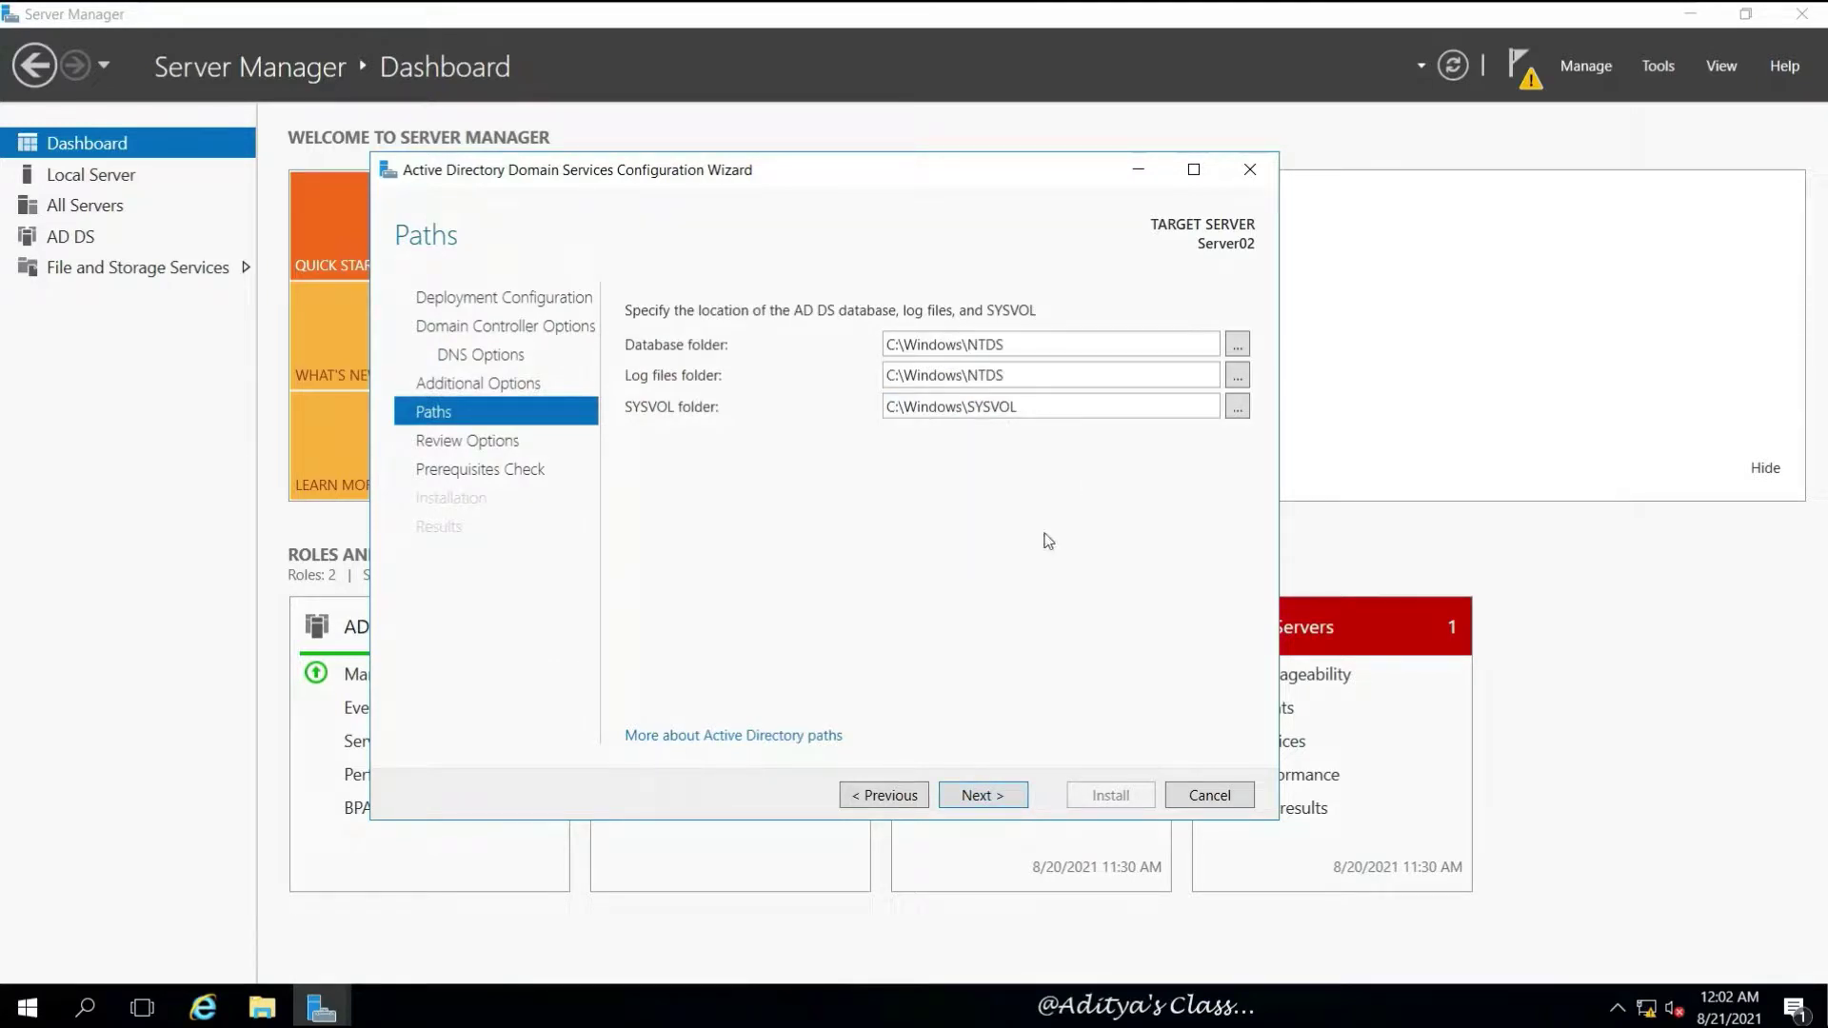
Keep default paths, view the generated PowerShell script, and run the prerequisites check
left_click(986, 798)
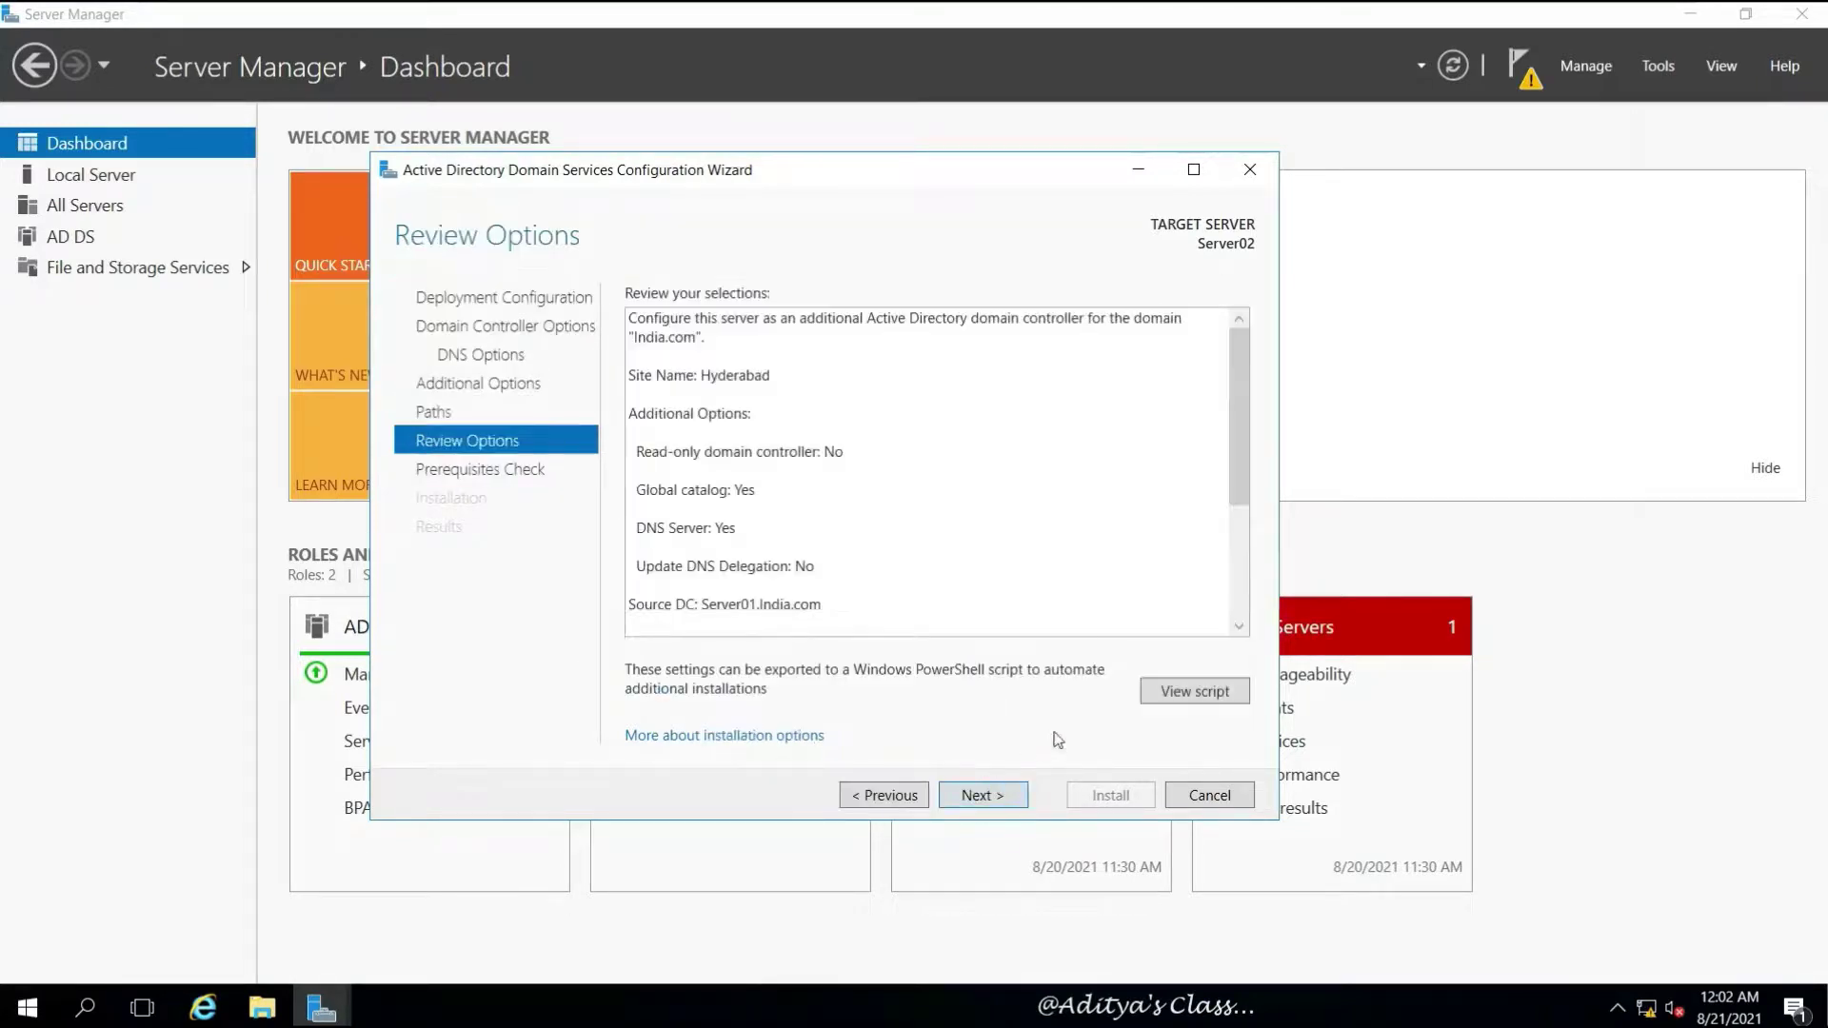
left_click(1196, 695)
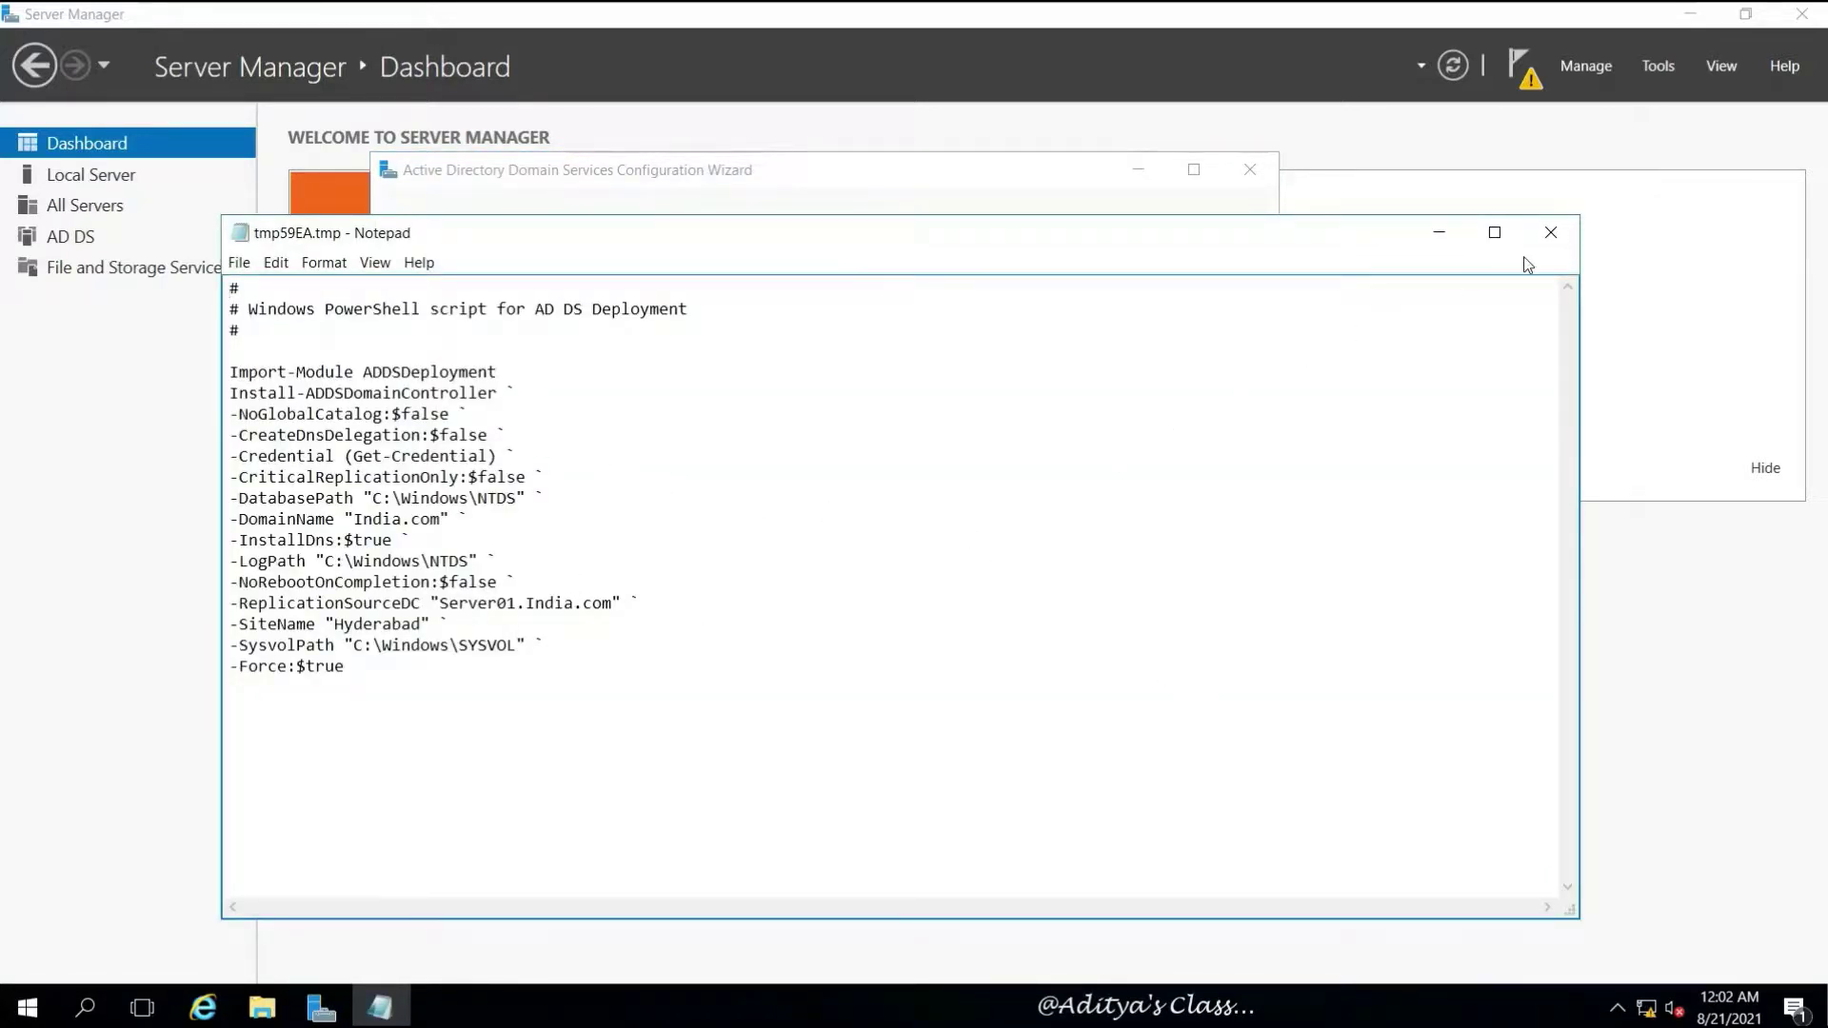
left_click(1551, 232)
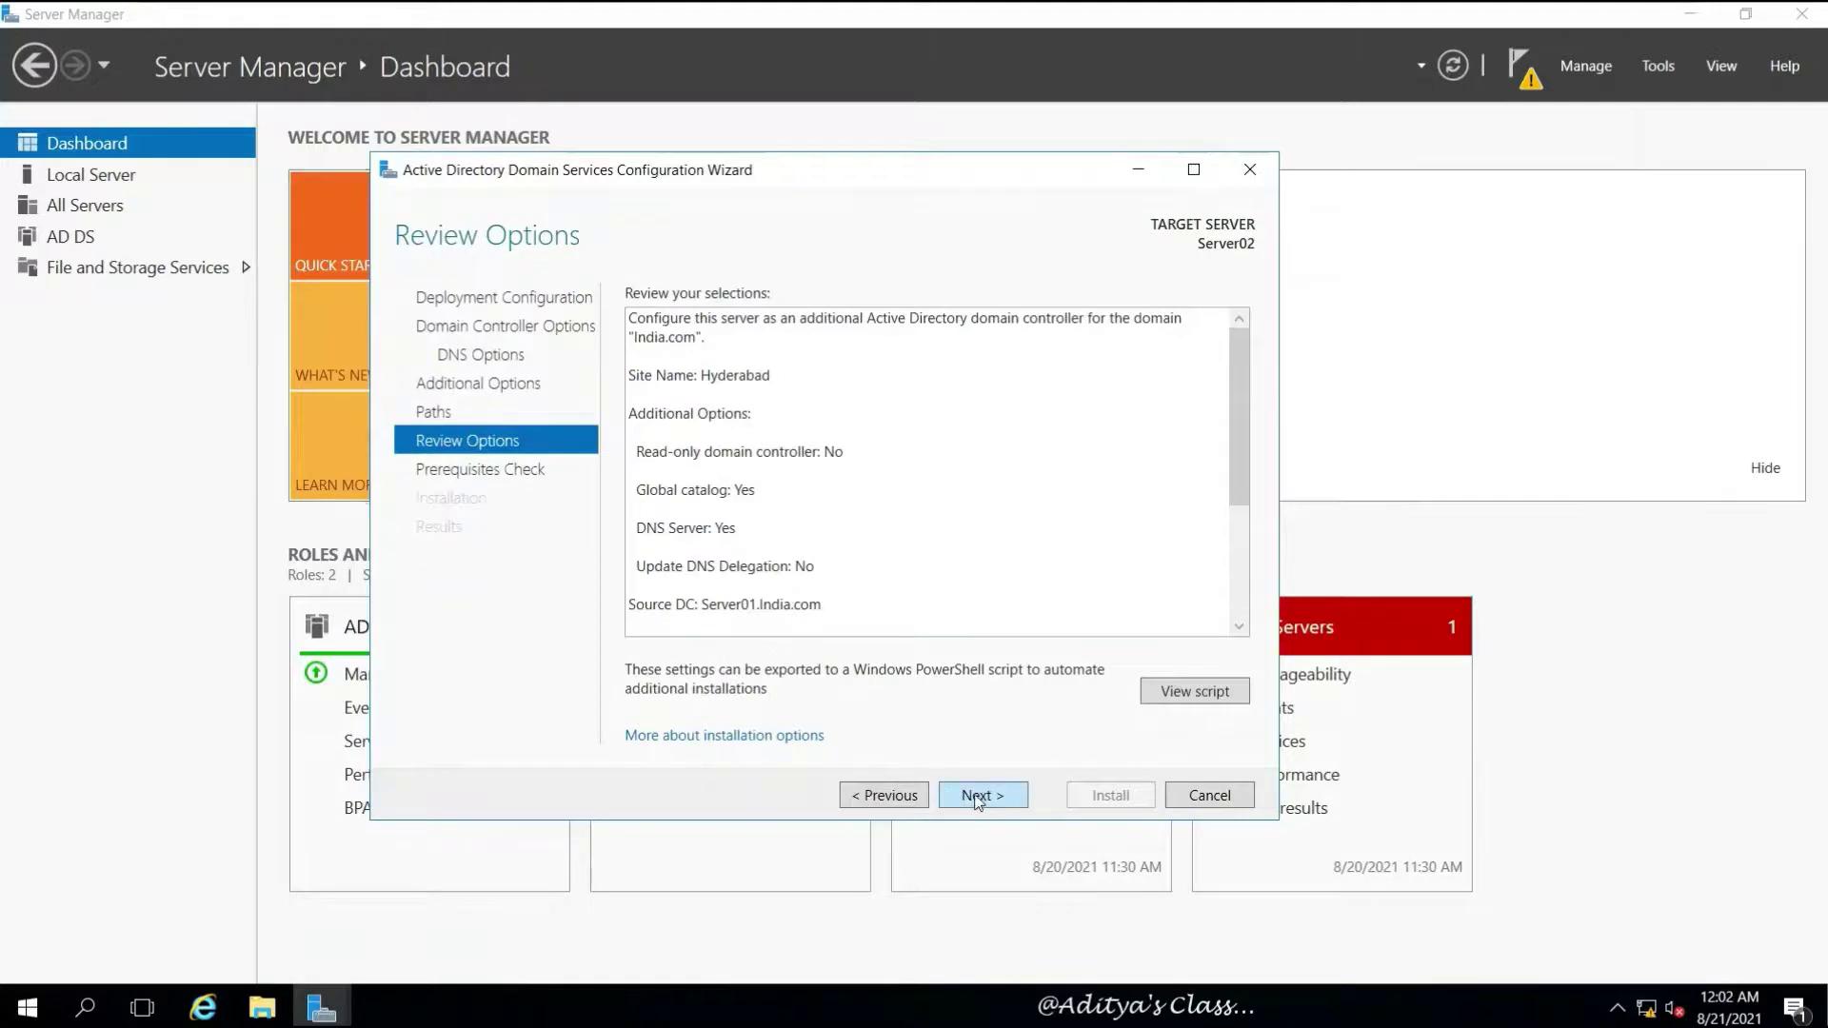
left_click(979, 798)
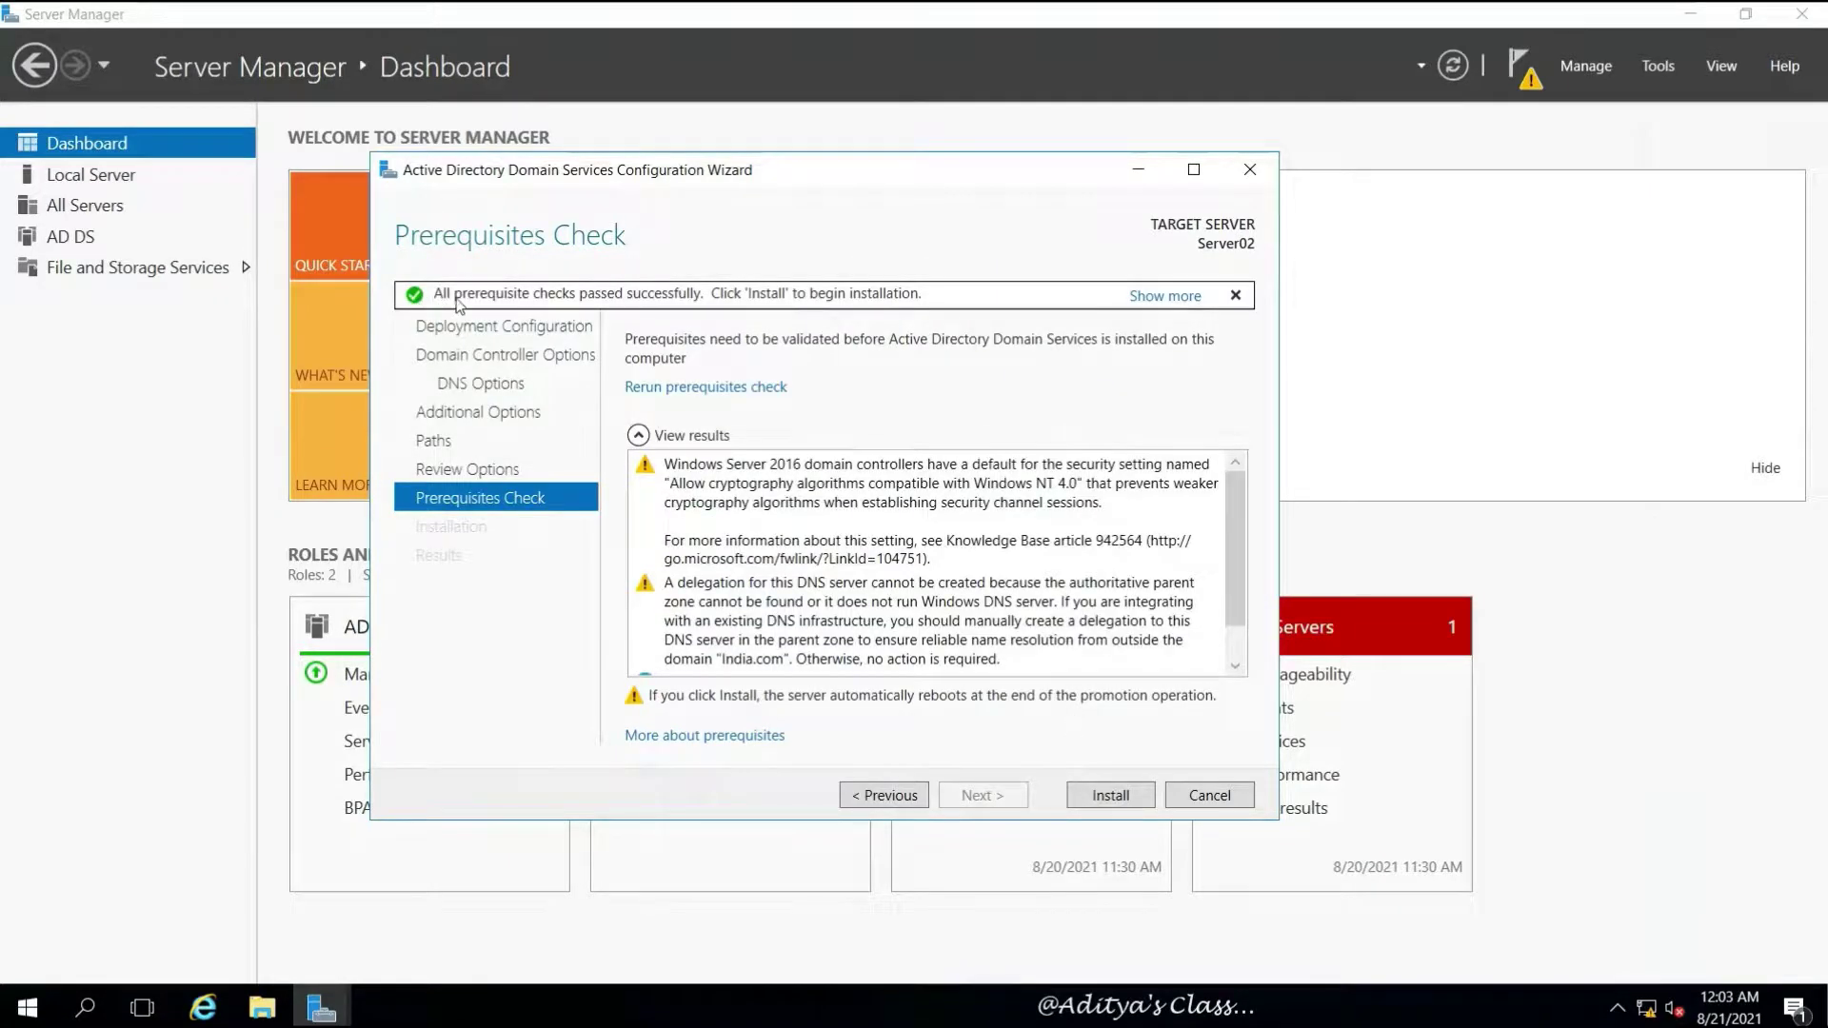
Start the domain controller installation from the Prerequisites Check page and let Server02 reboot
left_click(1112, 794)
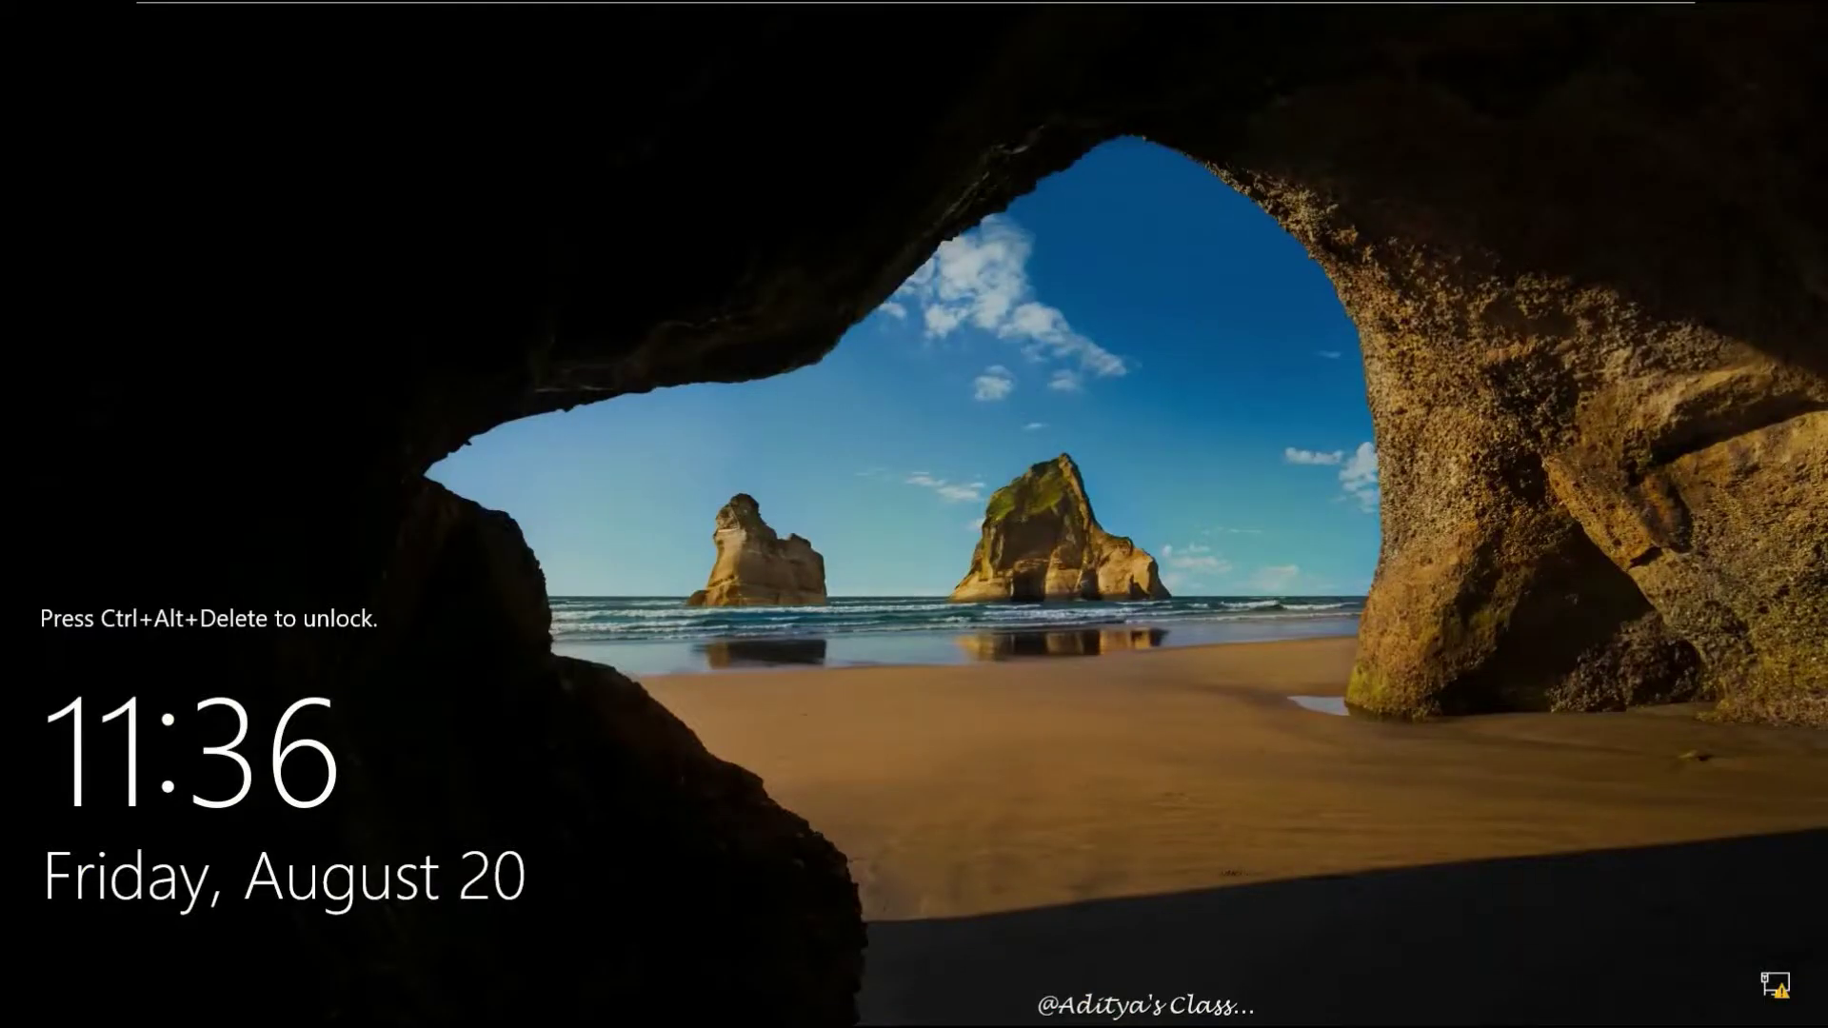
Log back on to Server02 as the domain administrator using the account password
key("ctrl+alt+Insert")
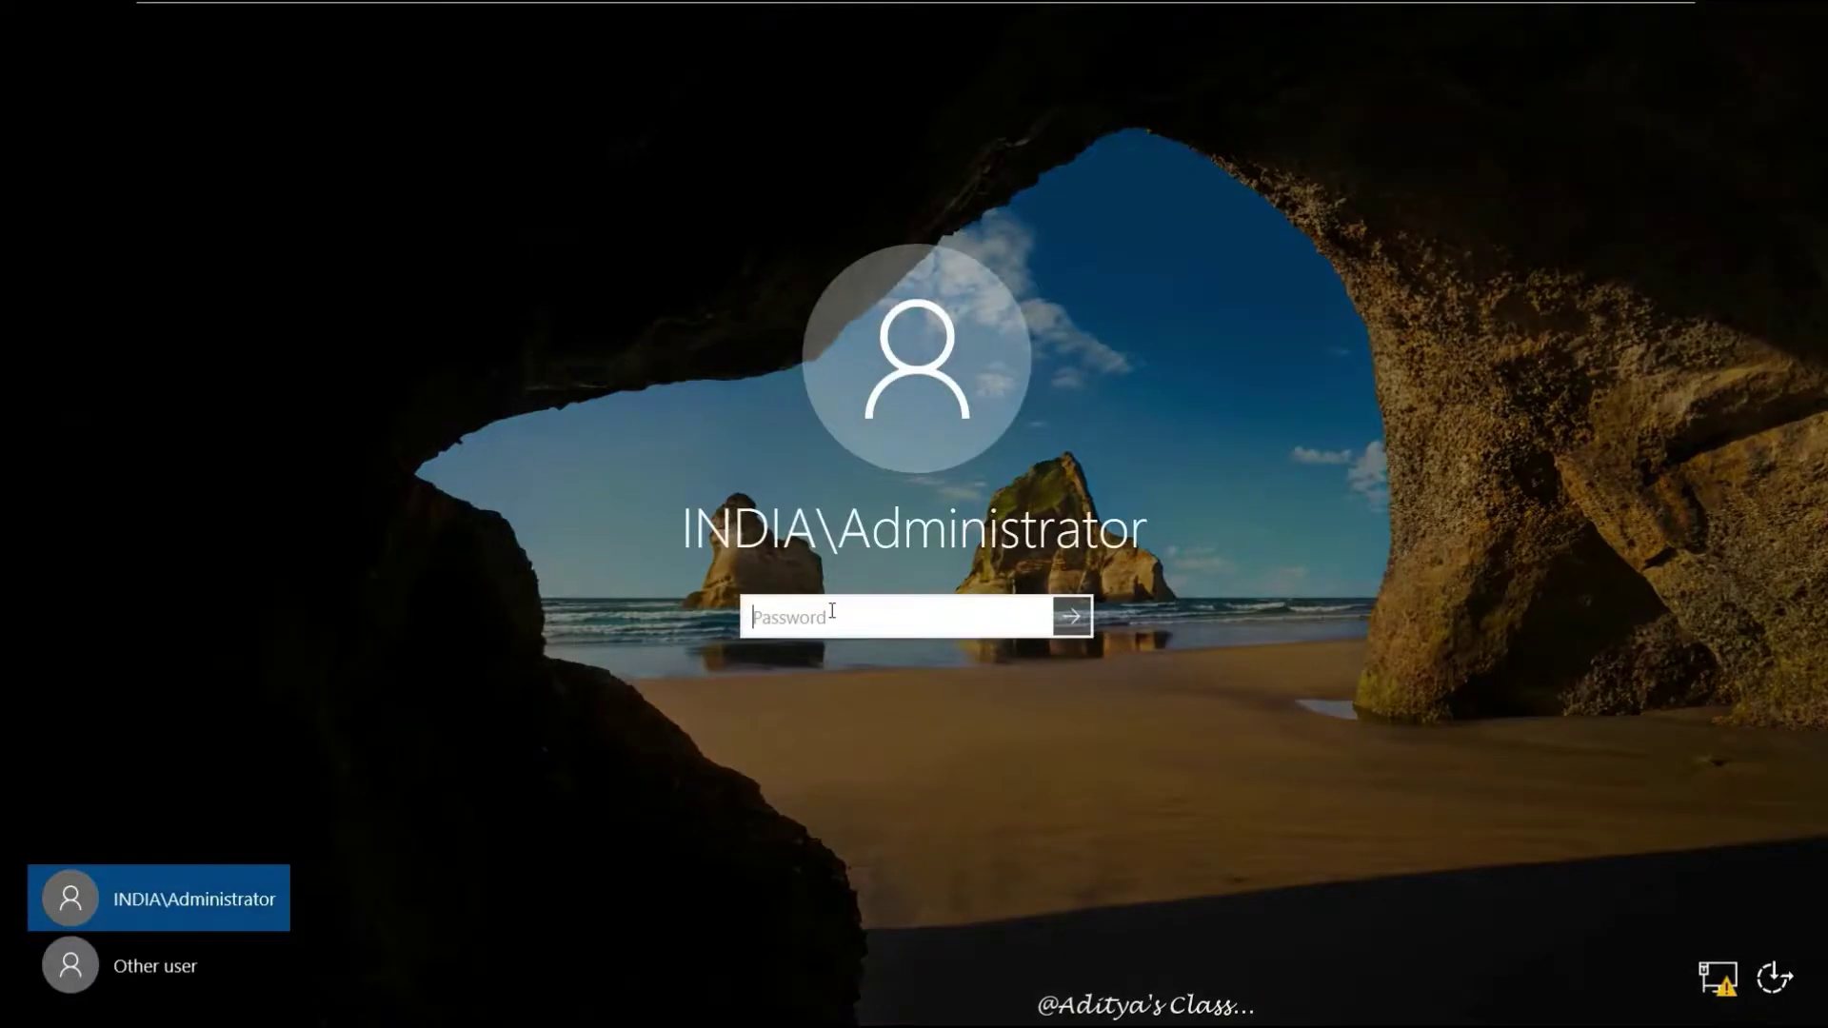
type("P@ssw0rd")
key("Return")
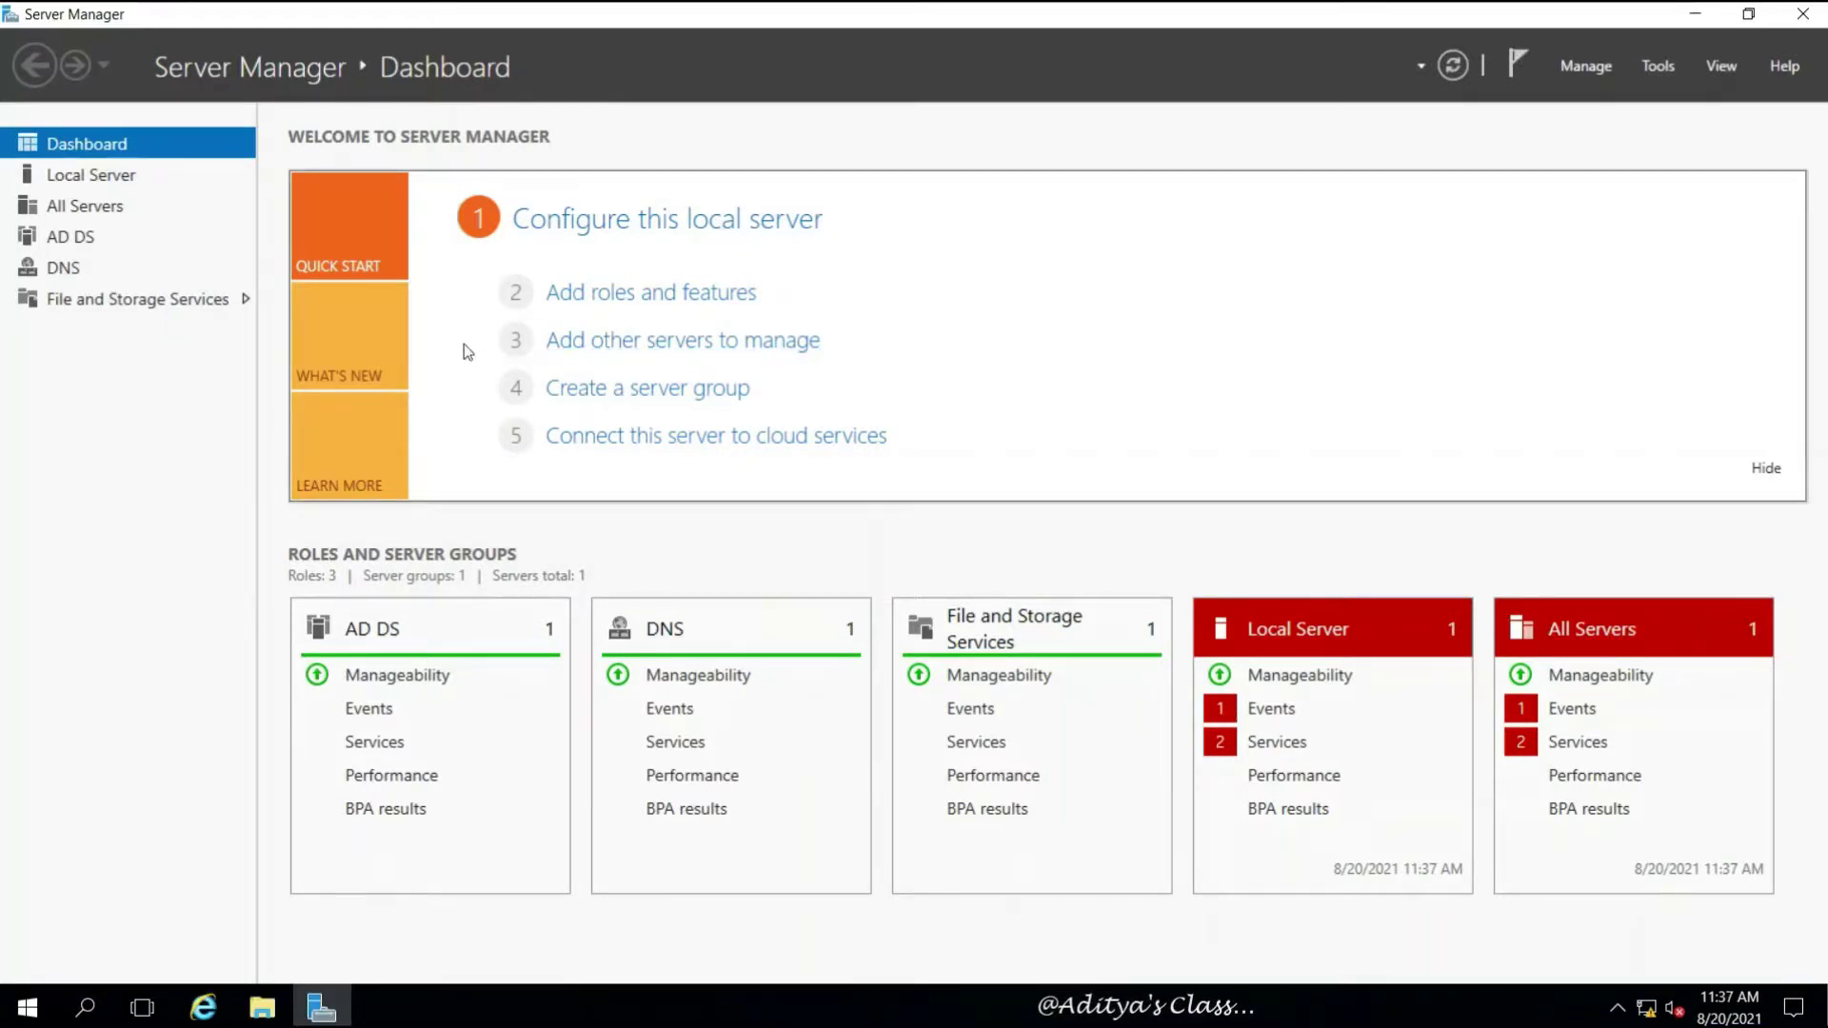
Launch DNS Manager full screen and show SERVER02's India.com forward lookup zone
left_click(1641, 61)
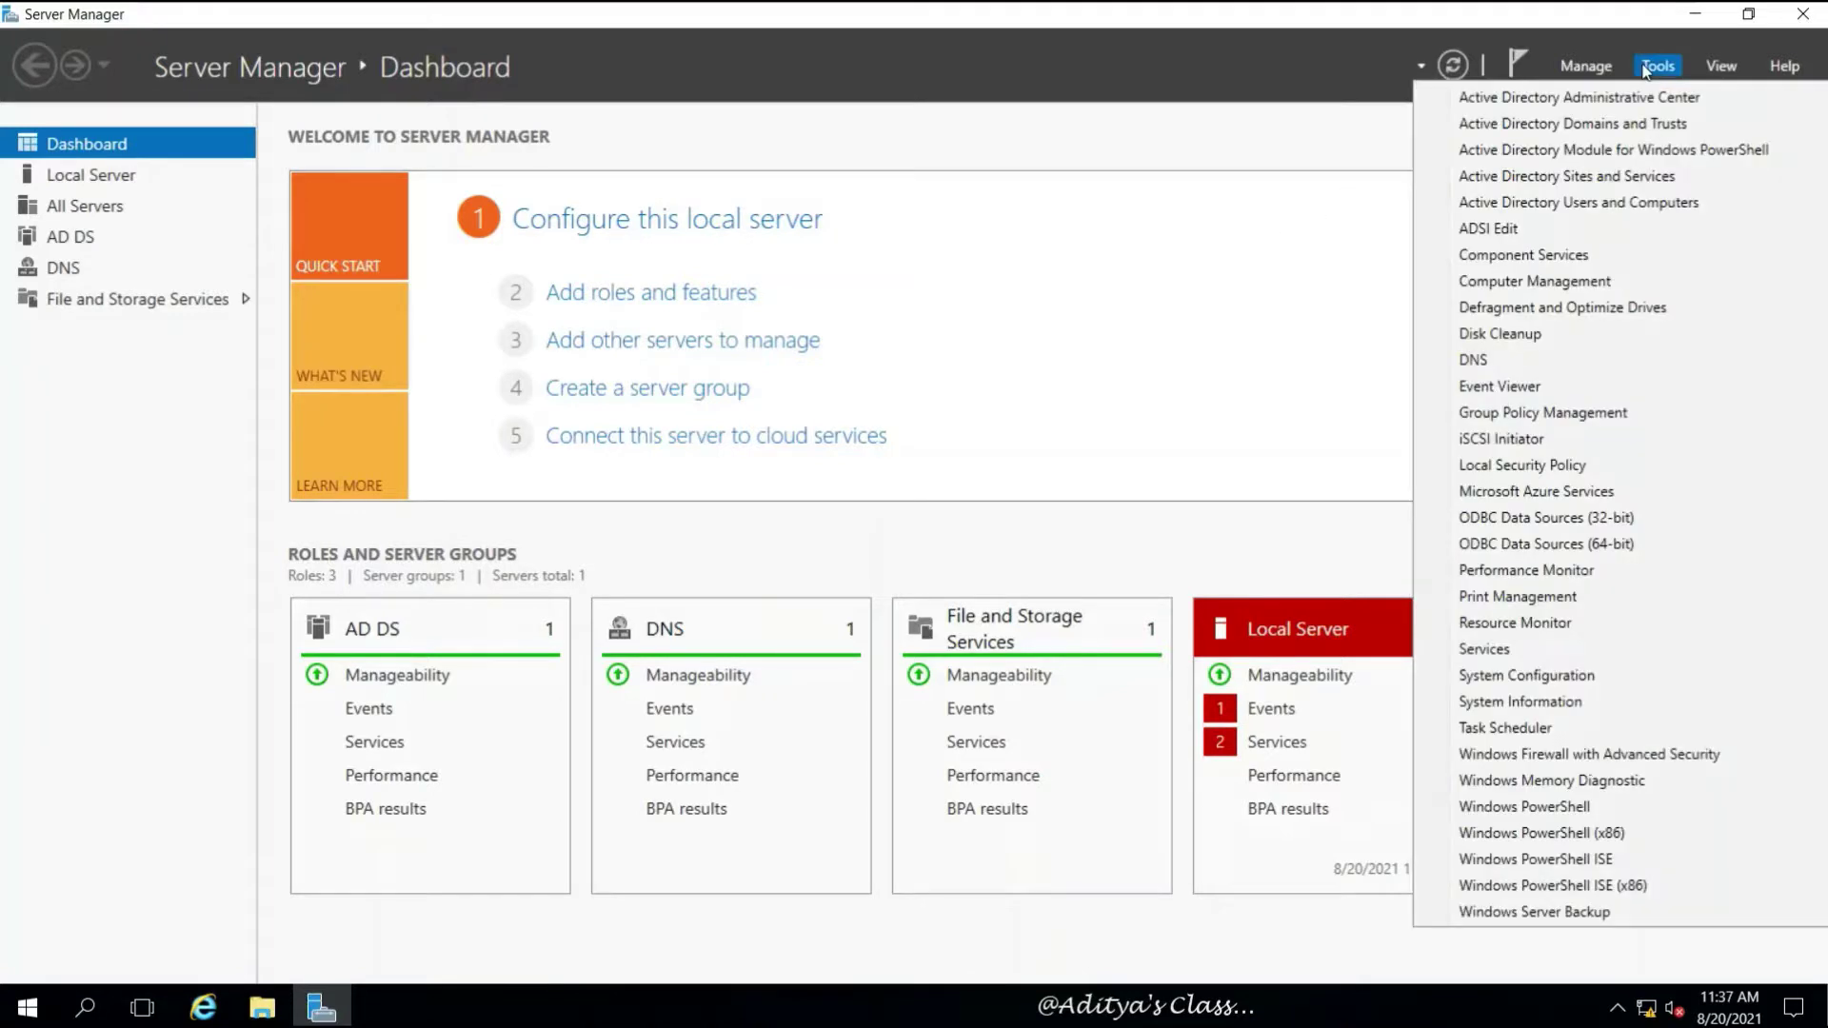
left_click(1482, 362)
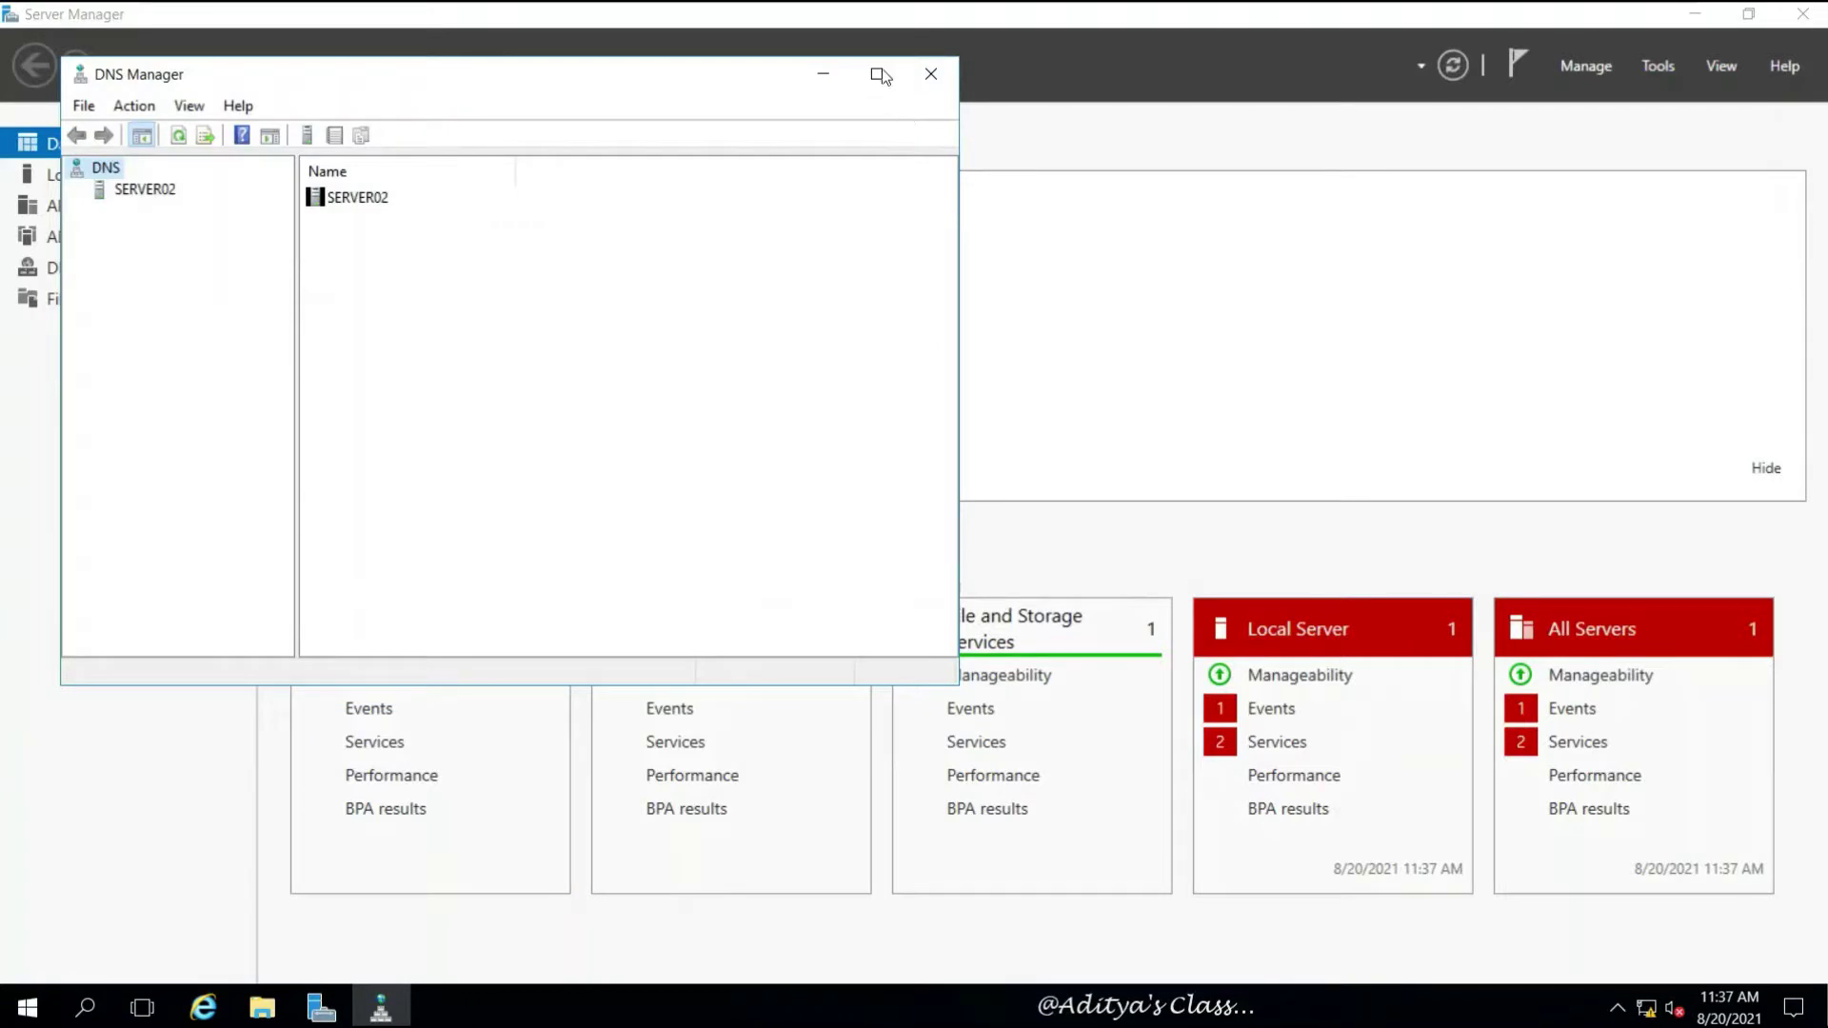
left_click(878, 74)
left_click(81, 127)
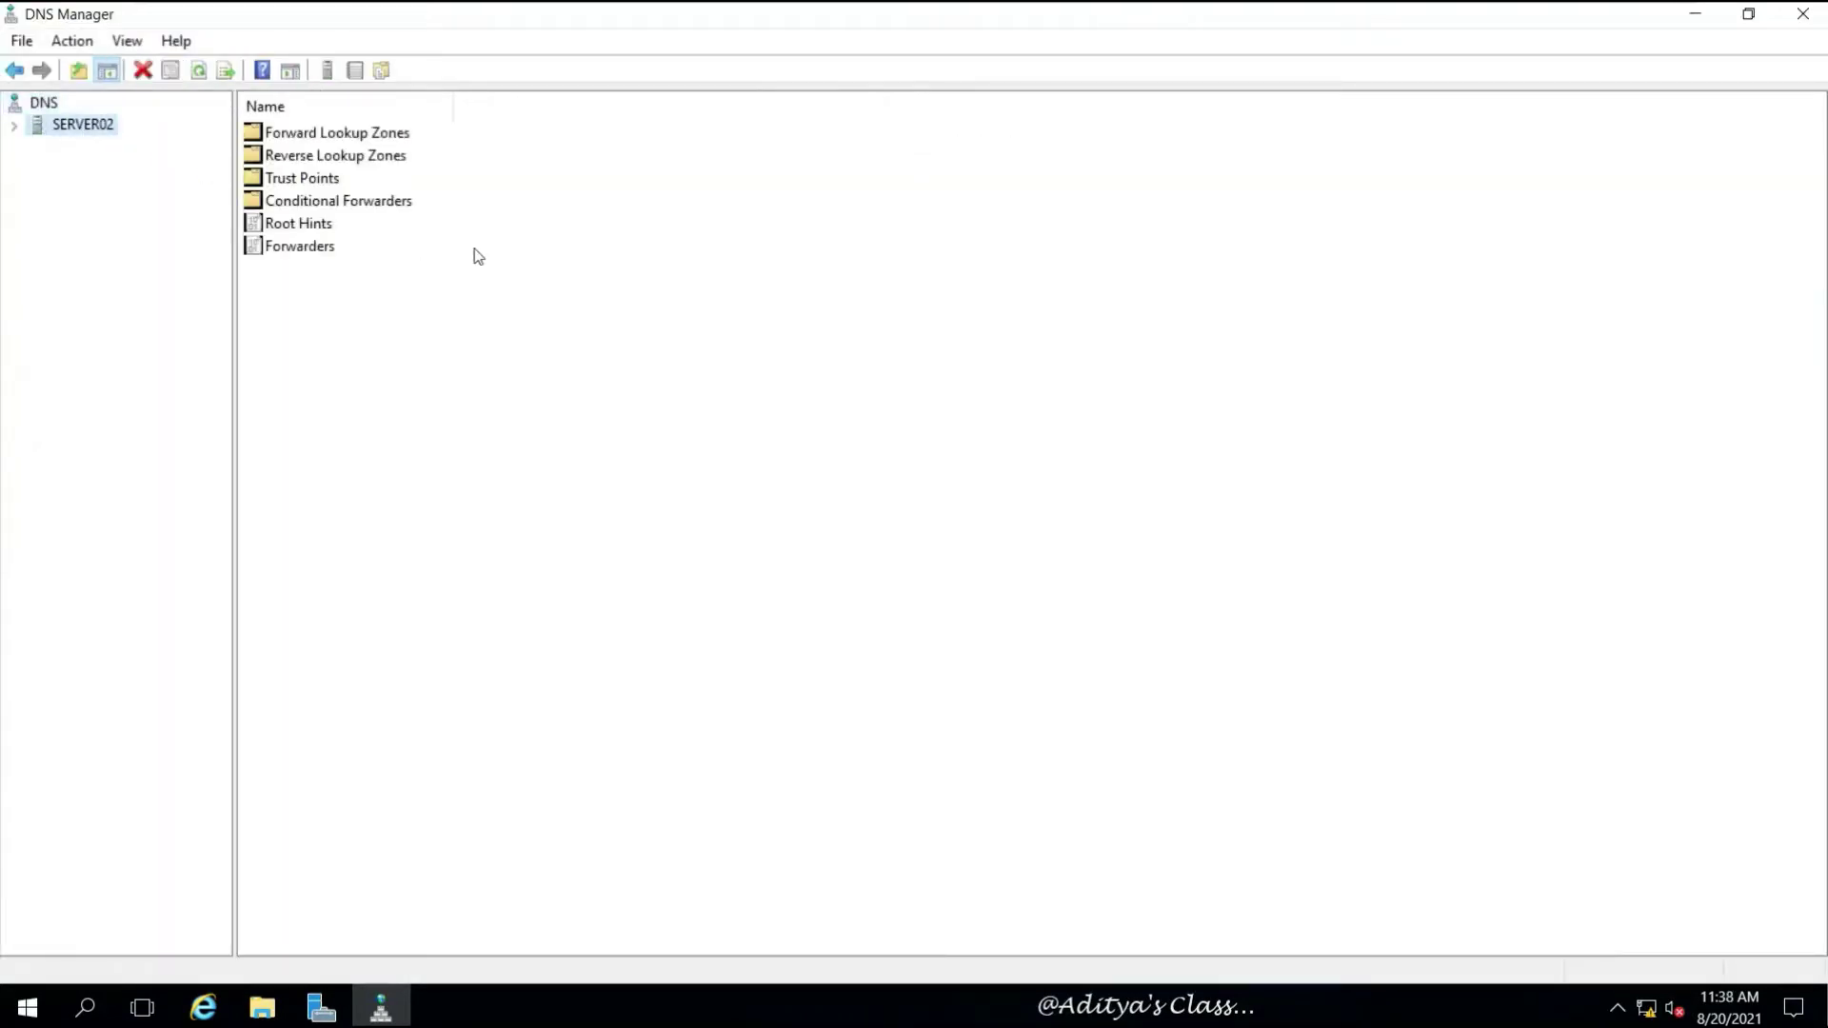
left_click(15, 126)
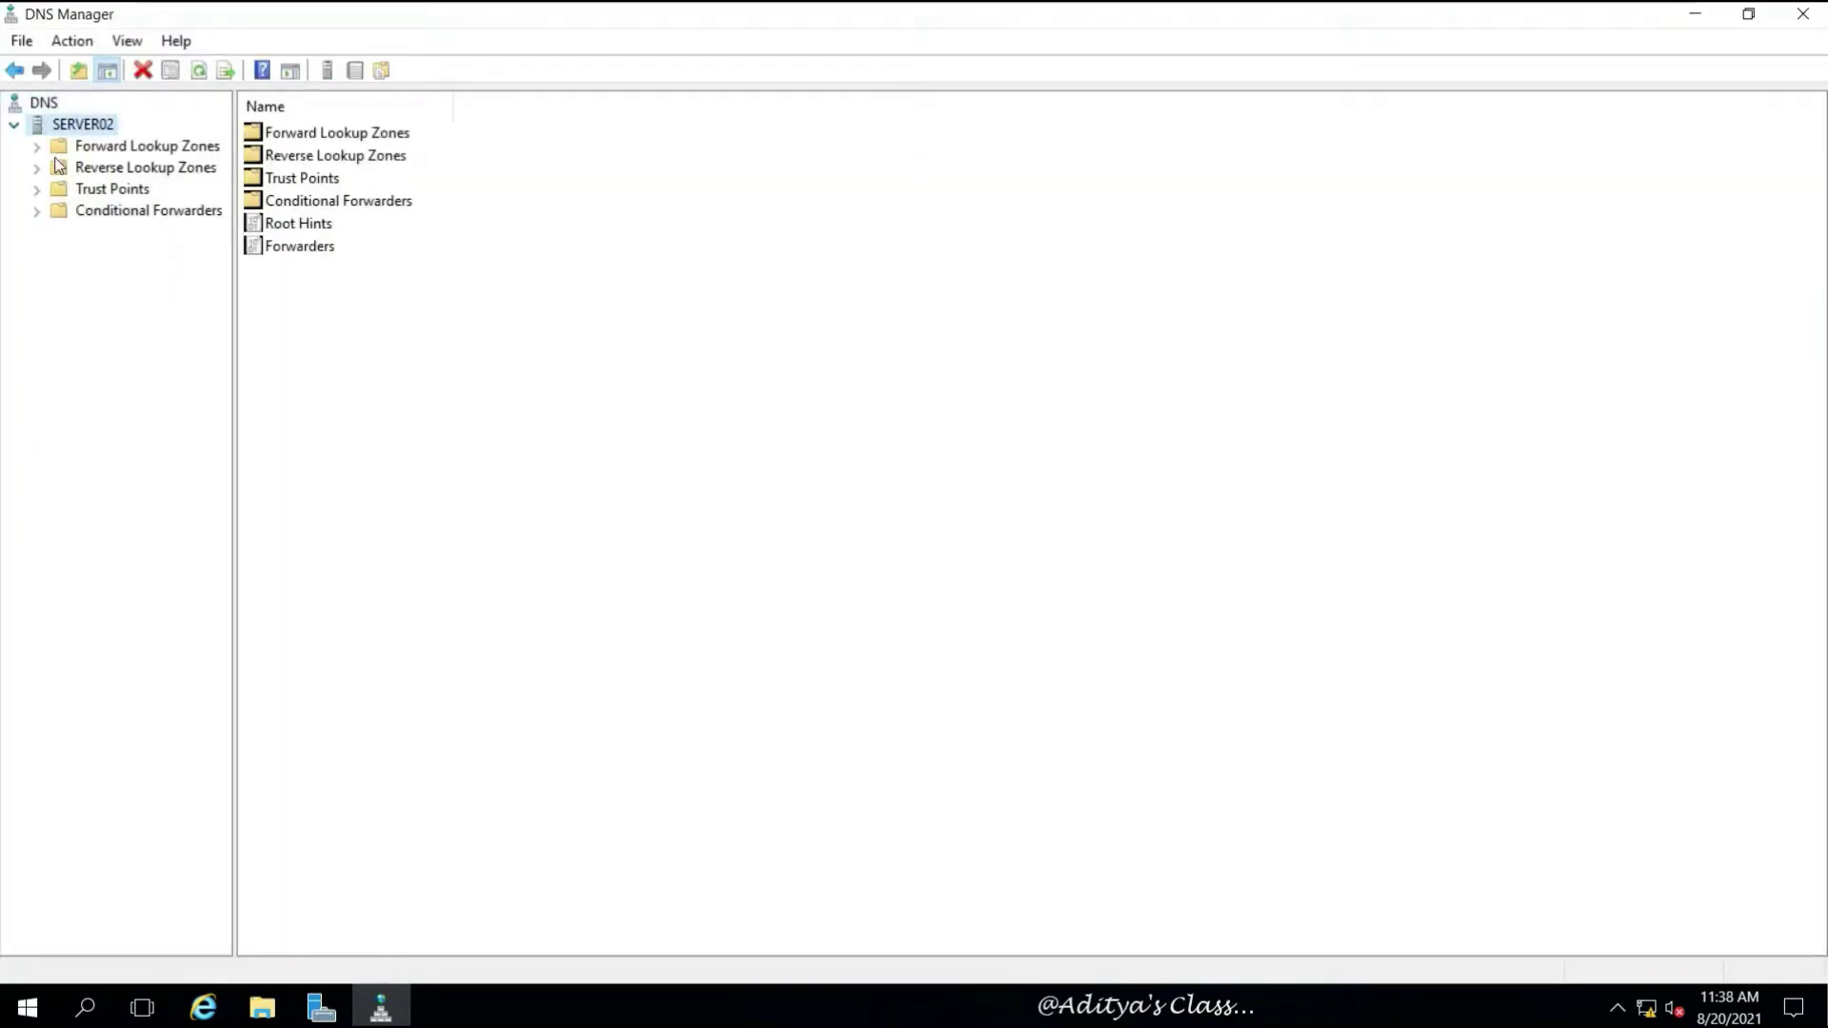
double_click(44, 148)
left_click(158, 191)
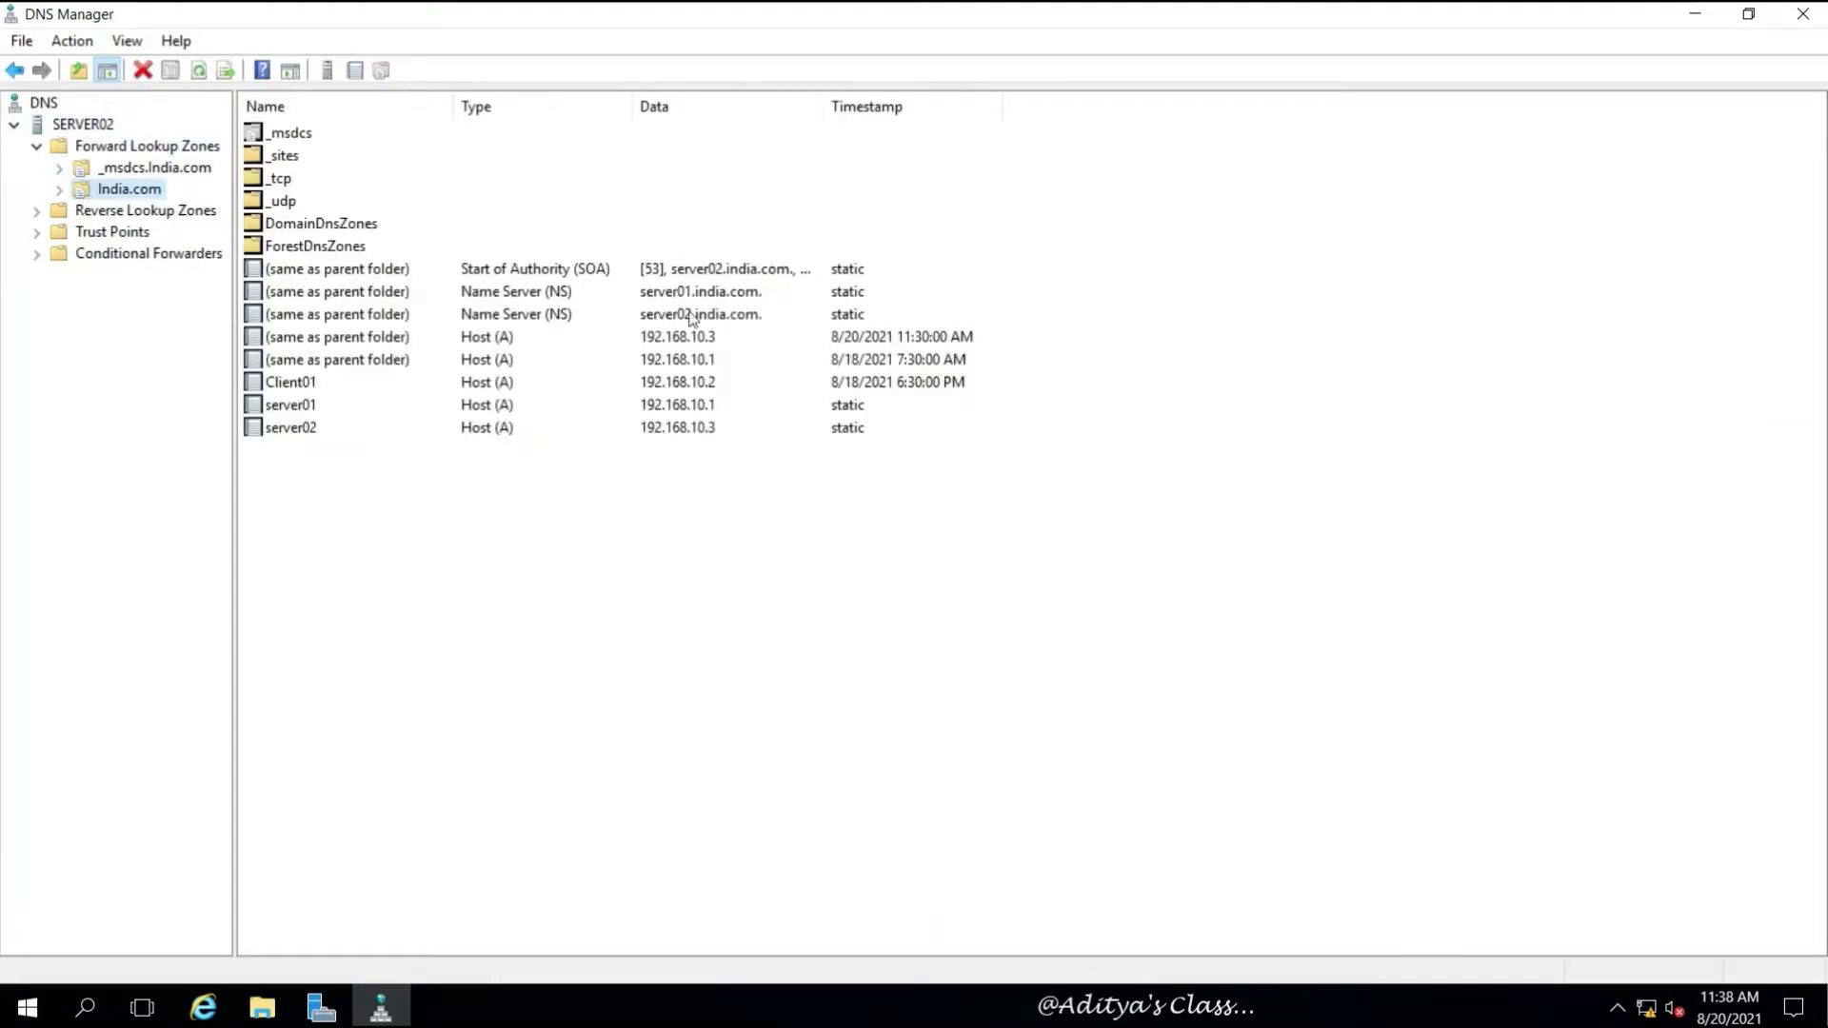
Inspect the server01 and server02 NS records, the SOA record and both host records
left_click(649, 293)
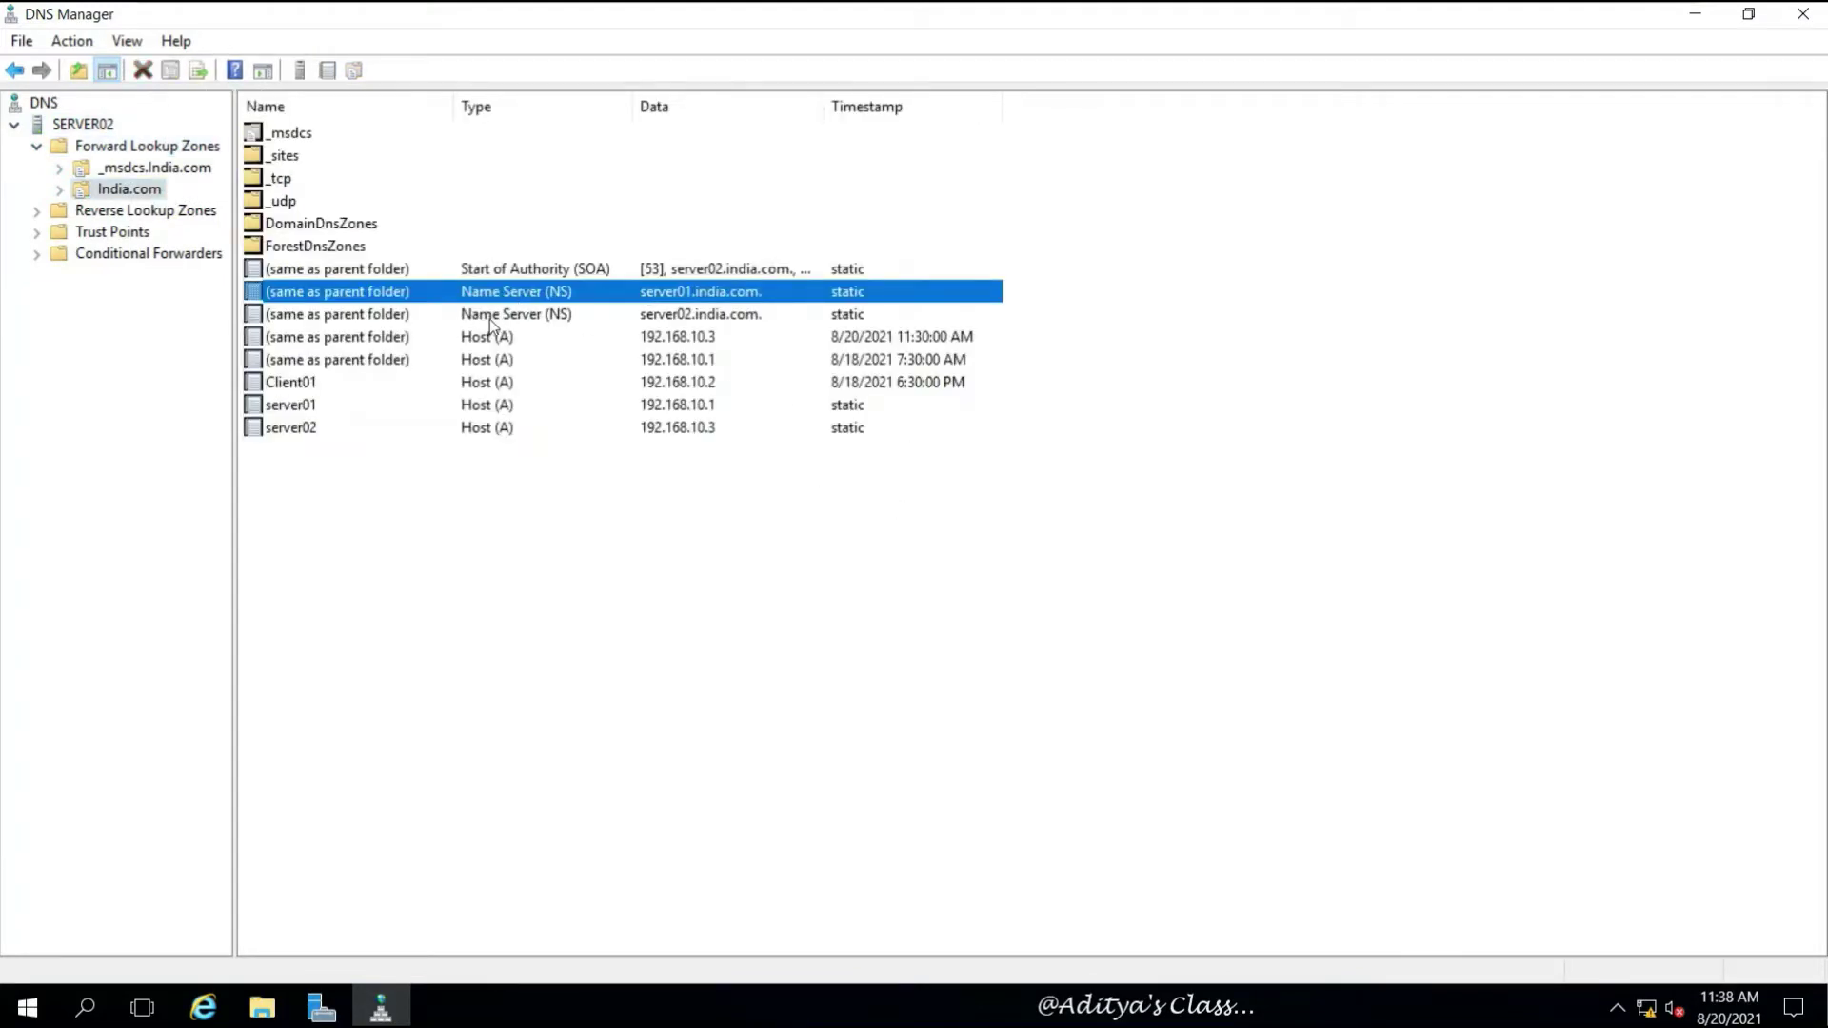
left_click(489, 318)
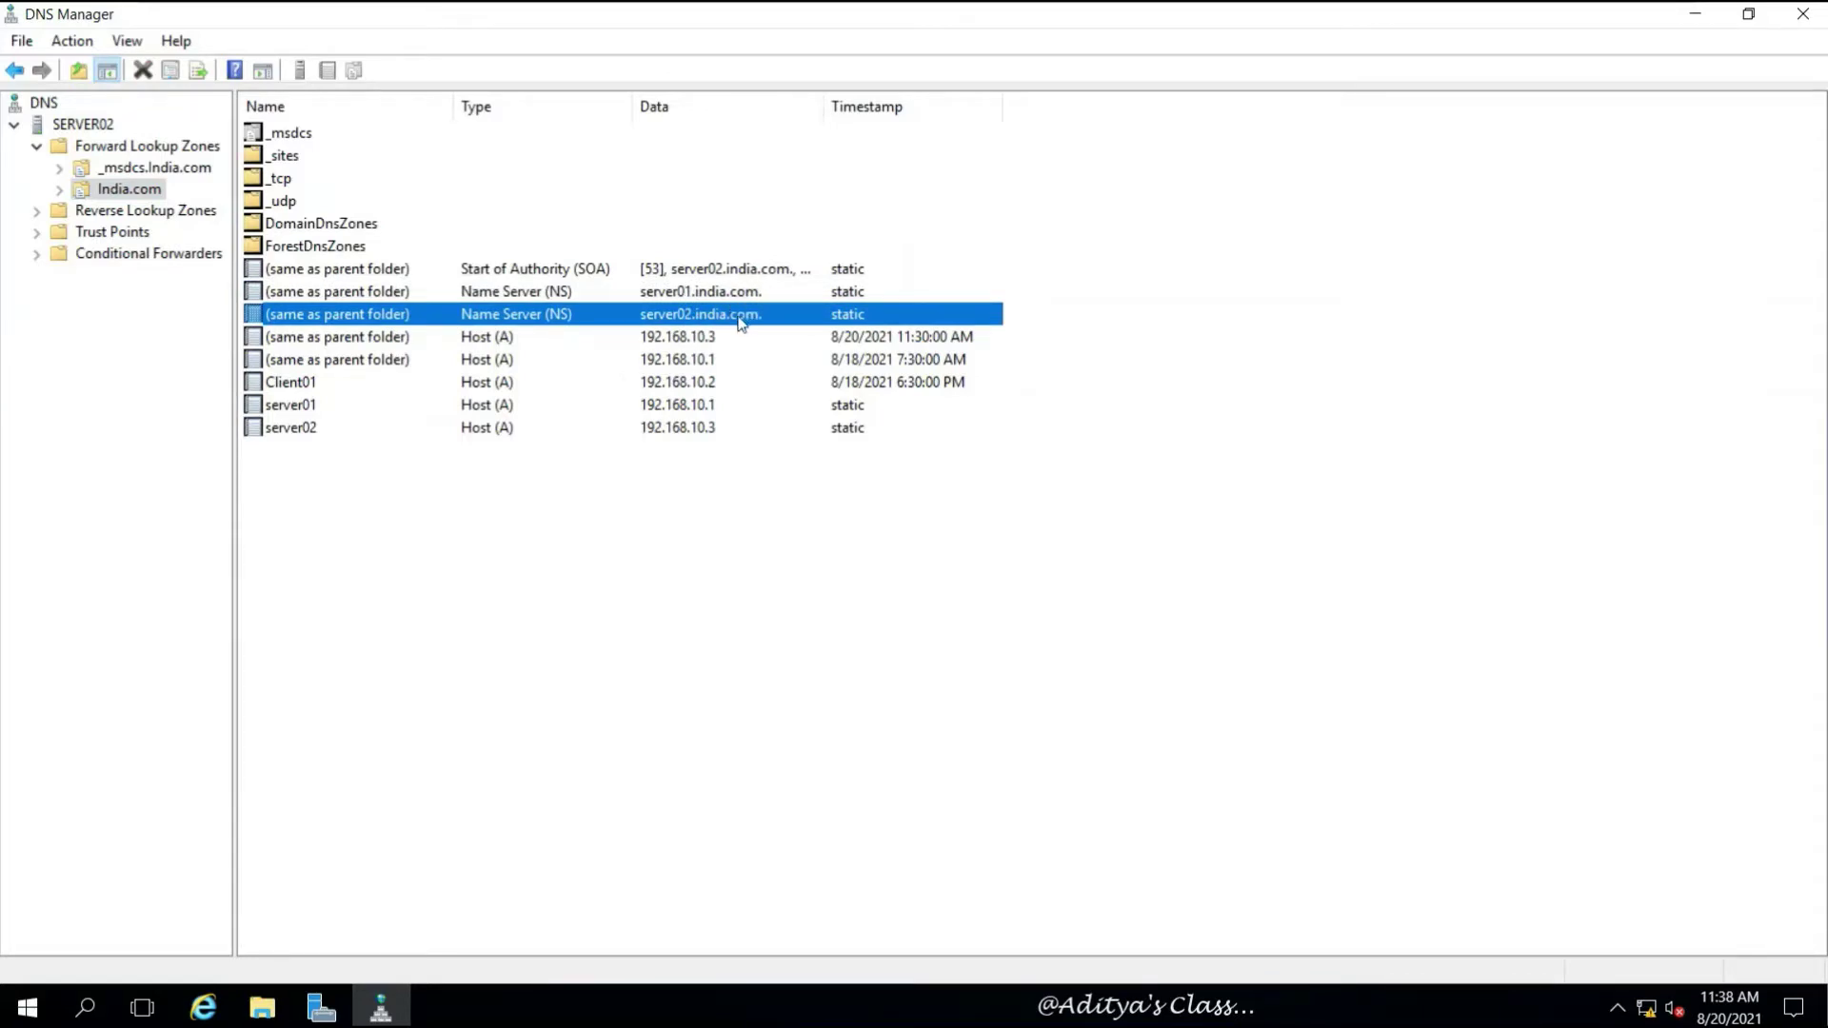
left_click(741, 274)
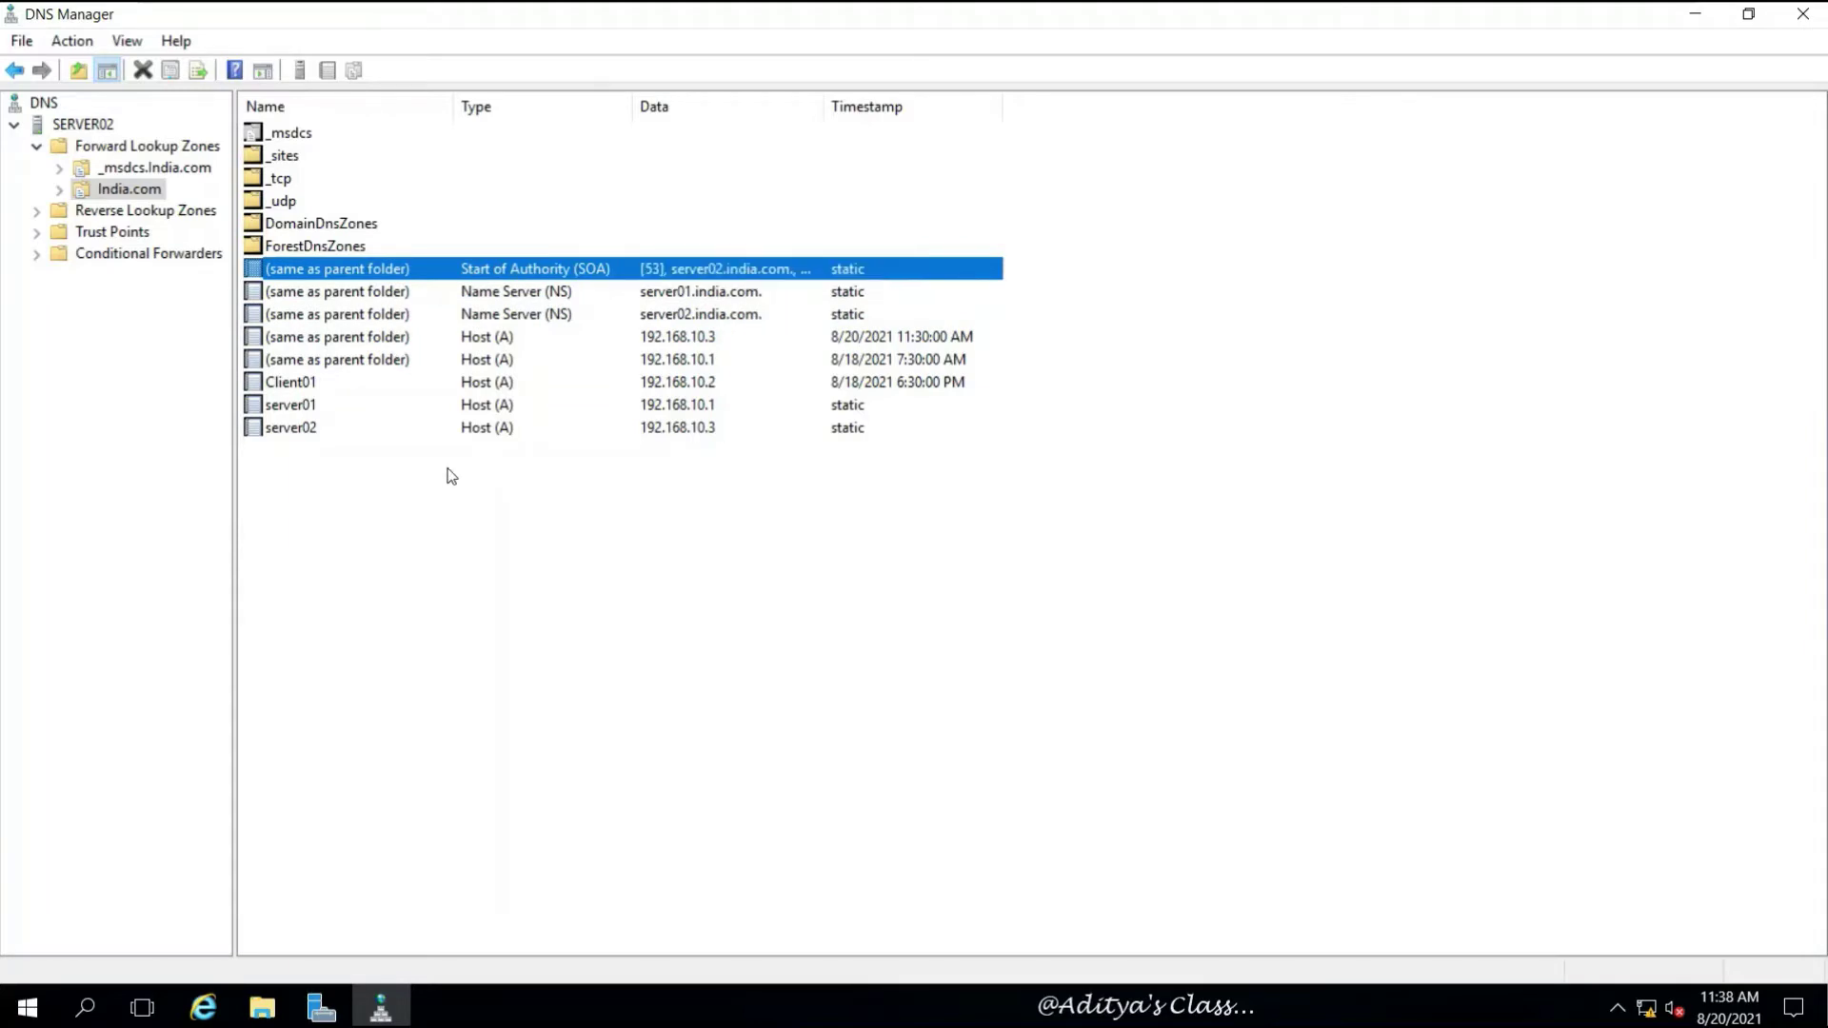
left_click(303, 408)
left_click(288, 431)
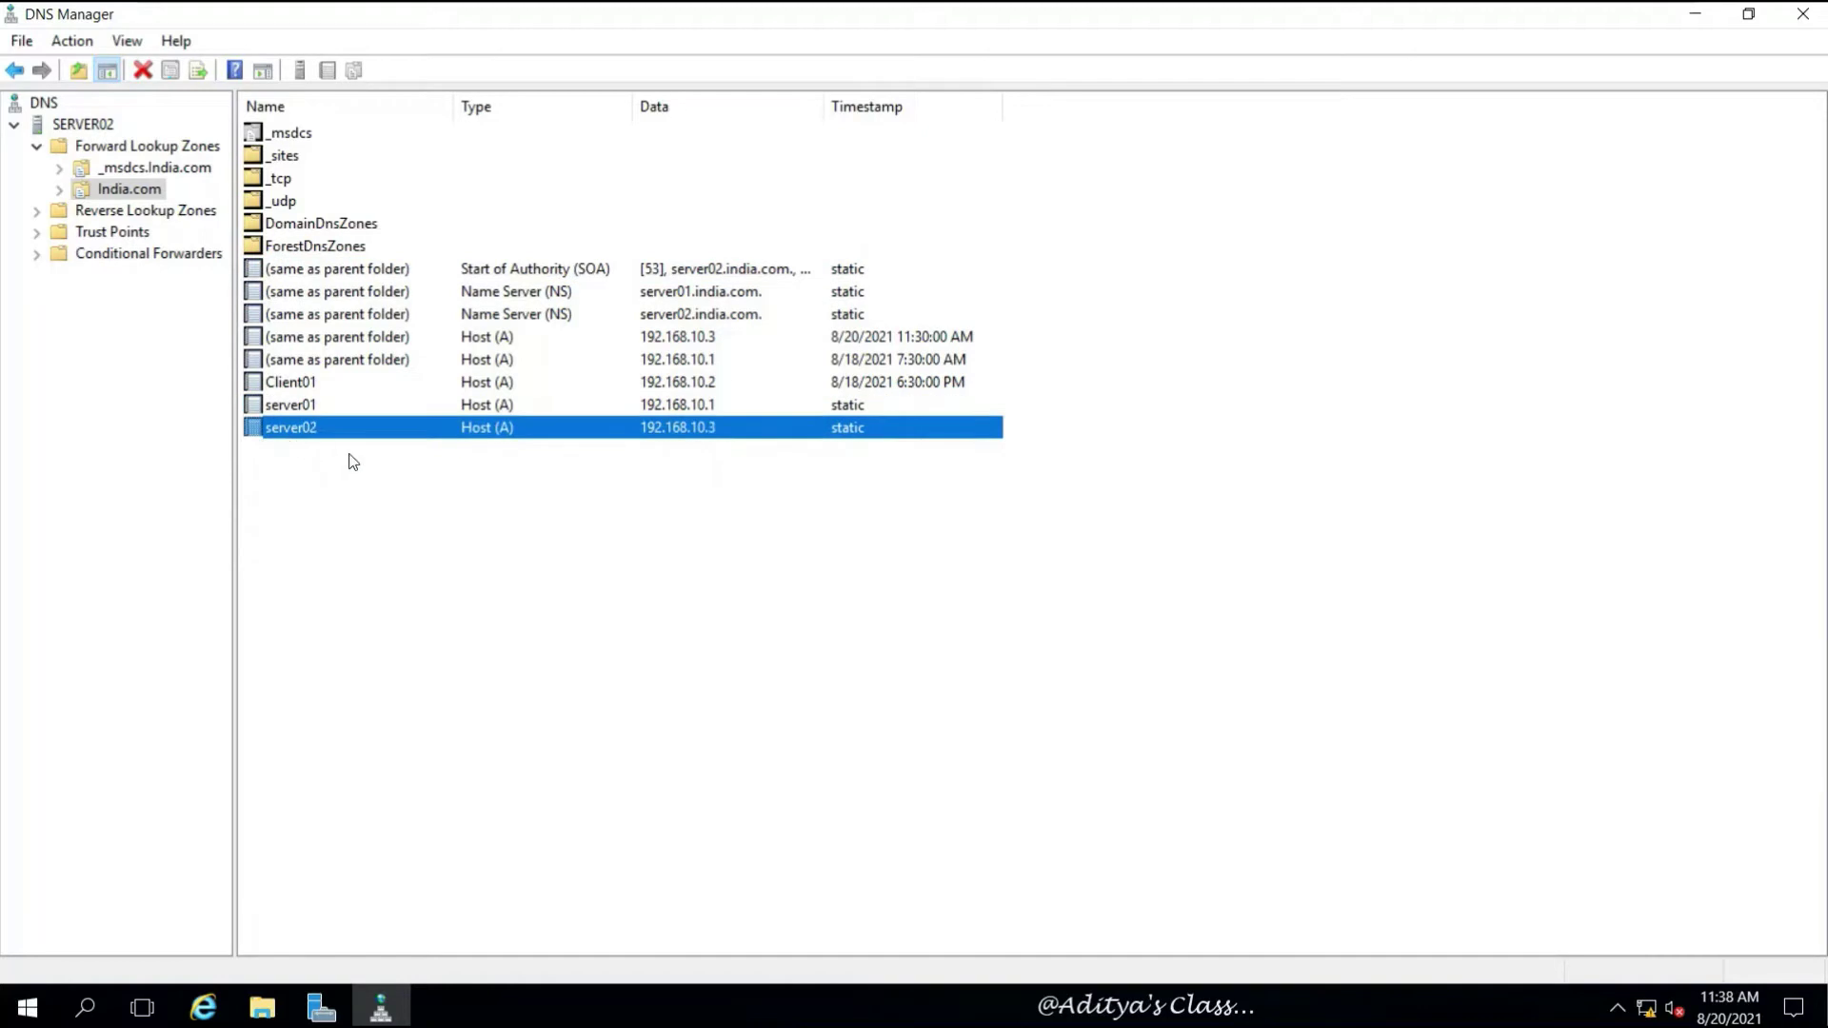
left_click(409, 468)
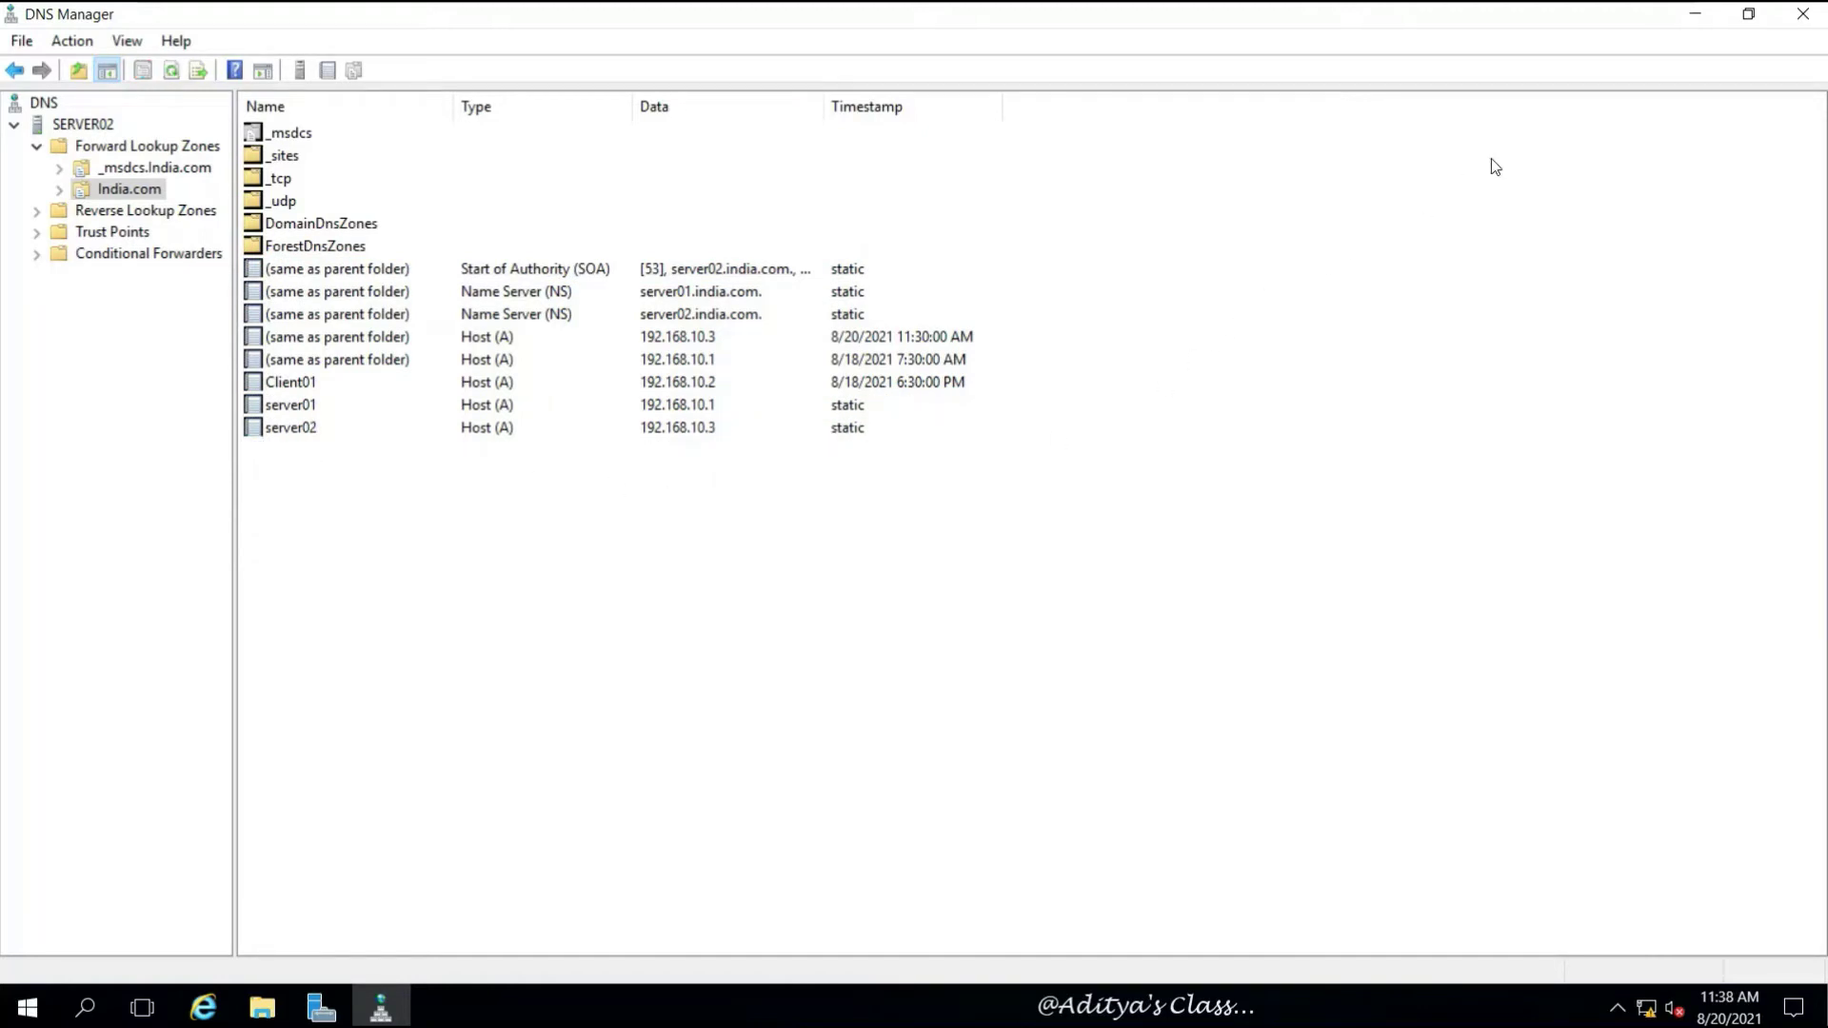
Close DNS Manager and expand India.com in a maximized Active Directory Users and Computers
left_click(1805, 13)
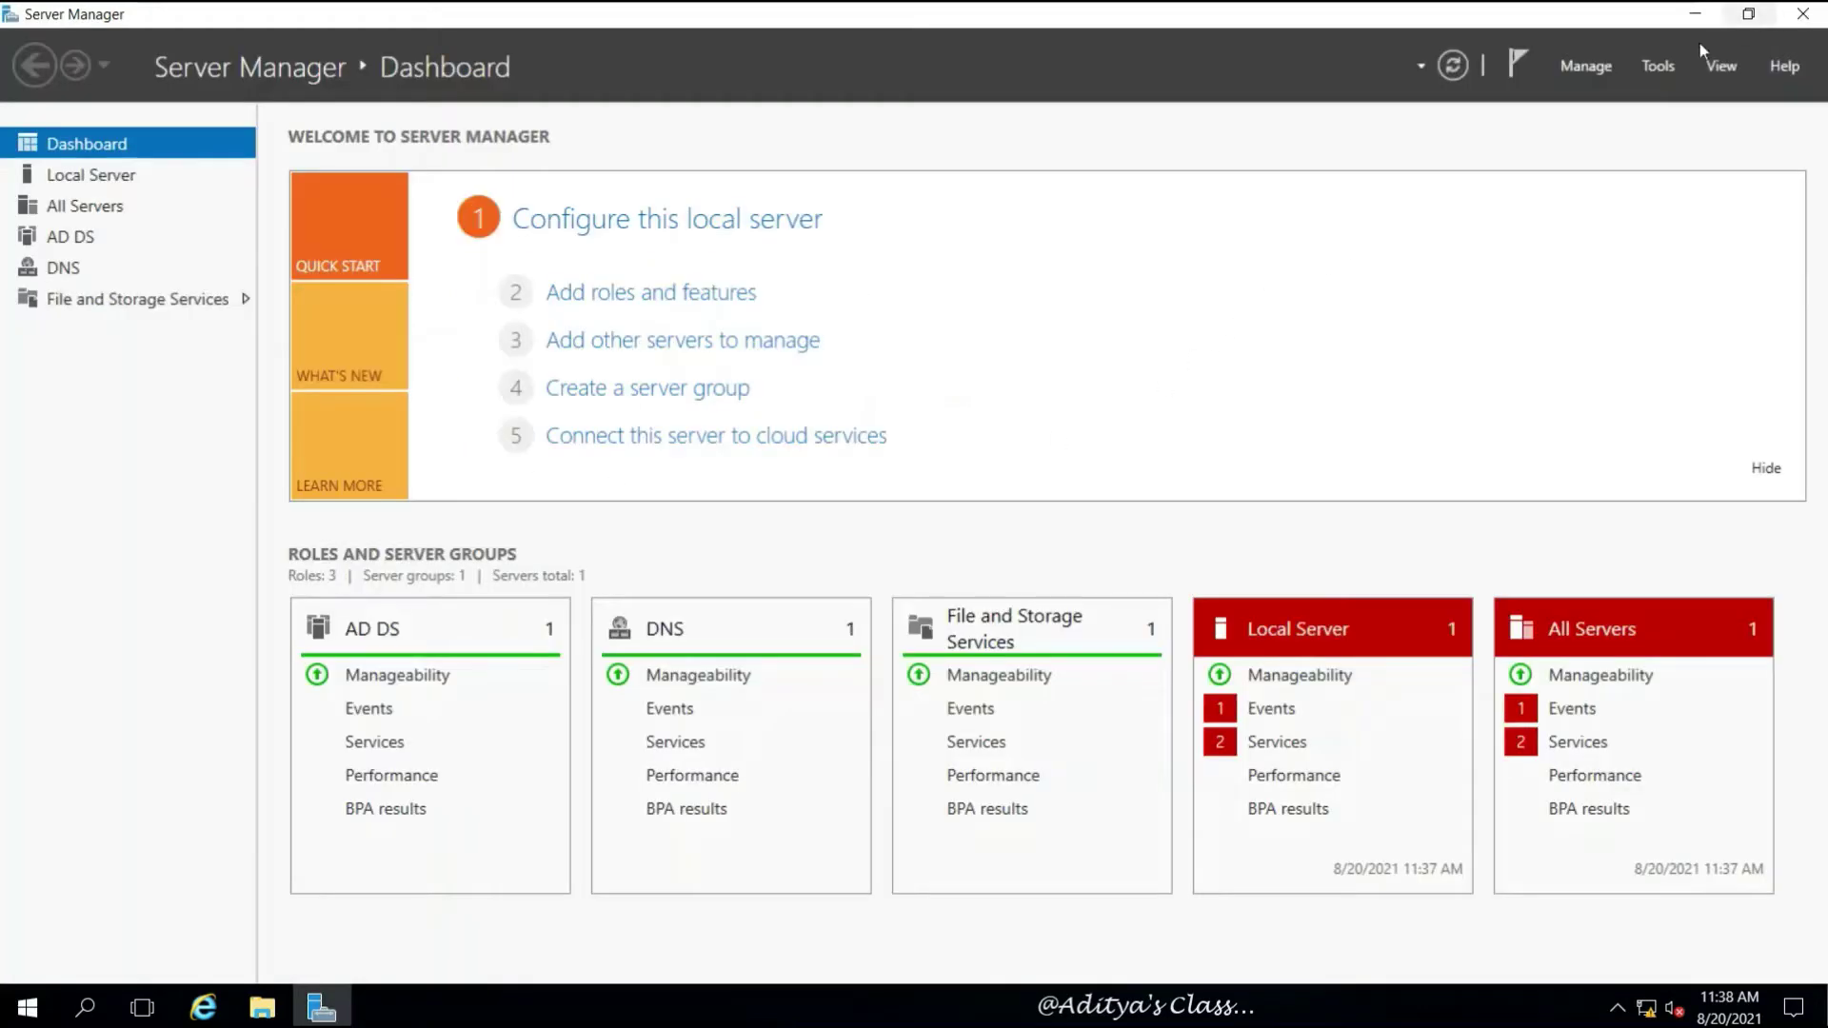
left_click(1658, 64)
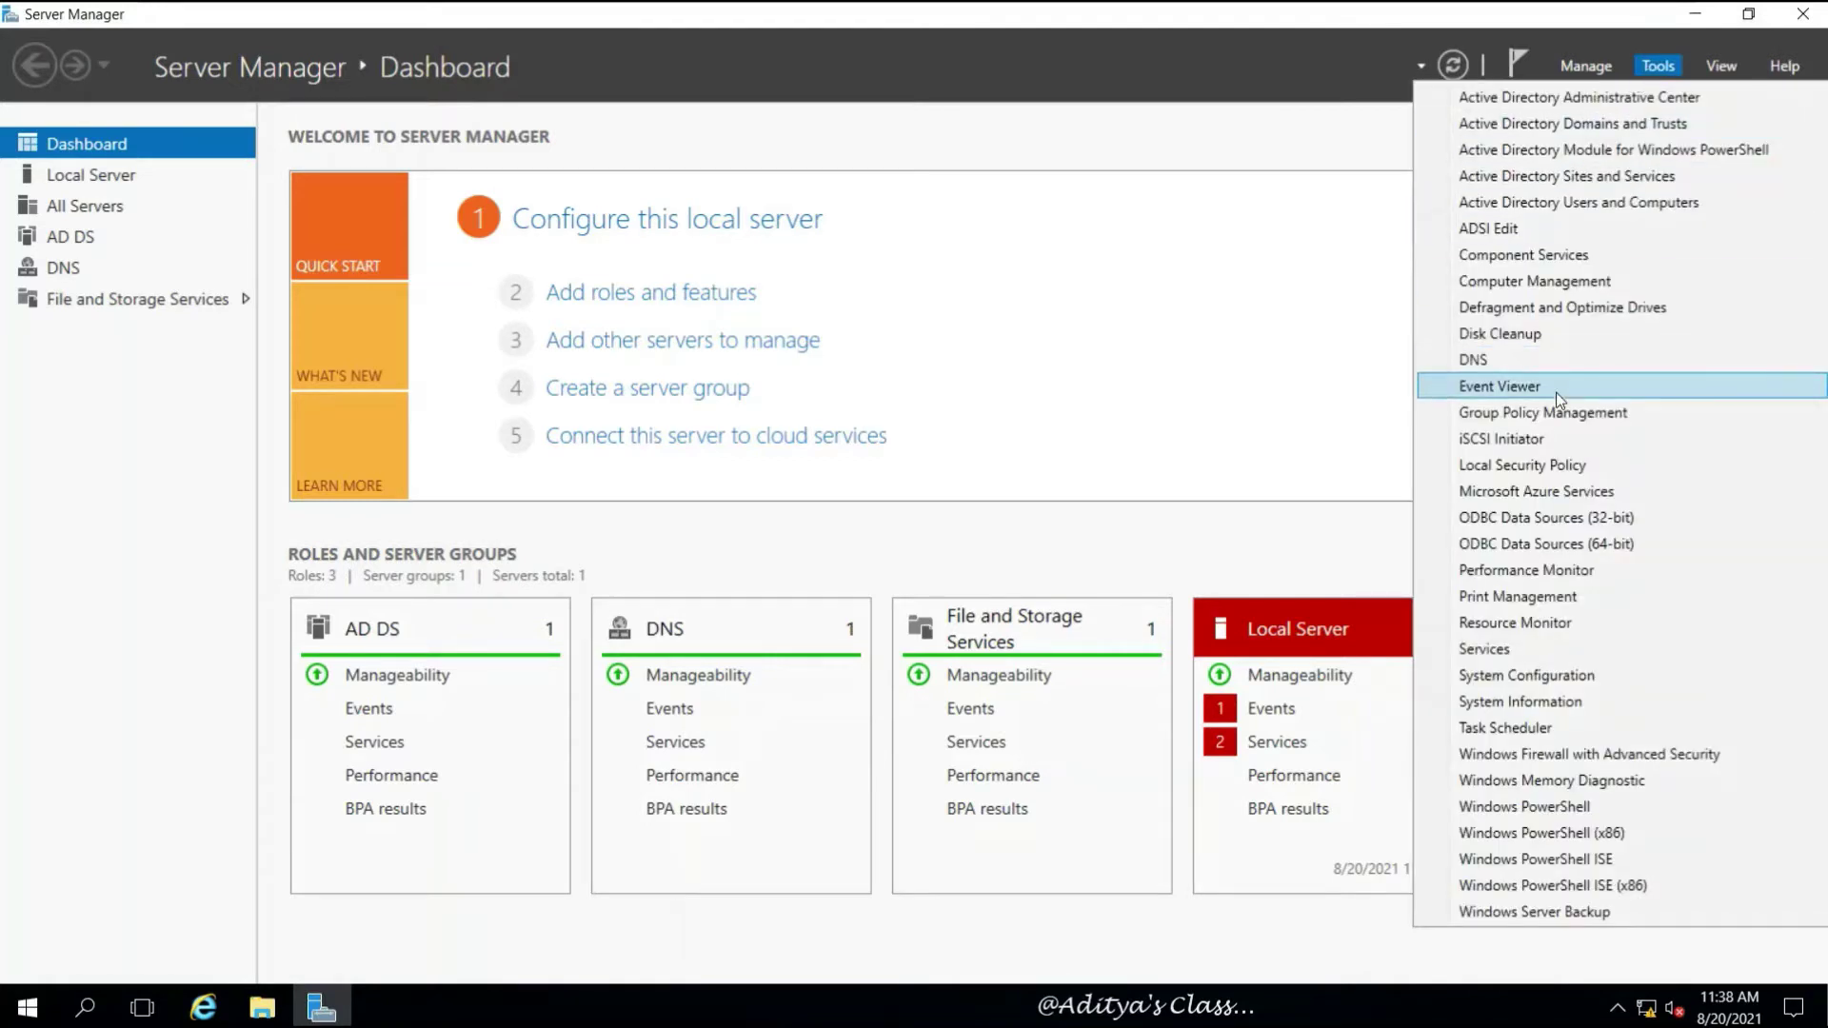
left_click(1645, 203)
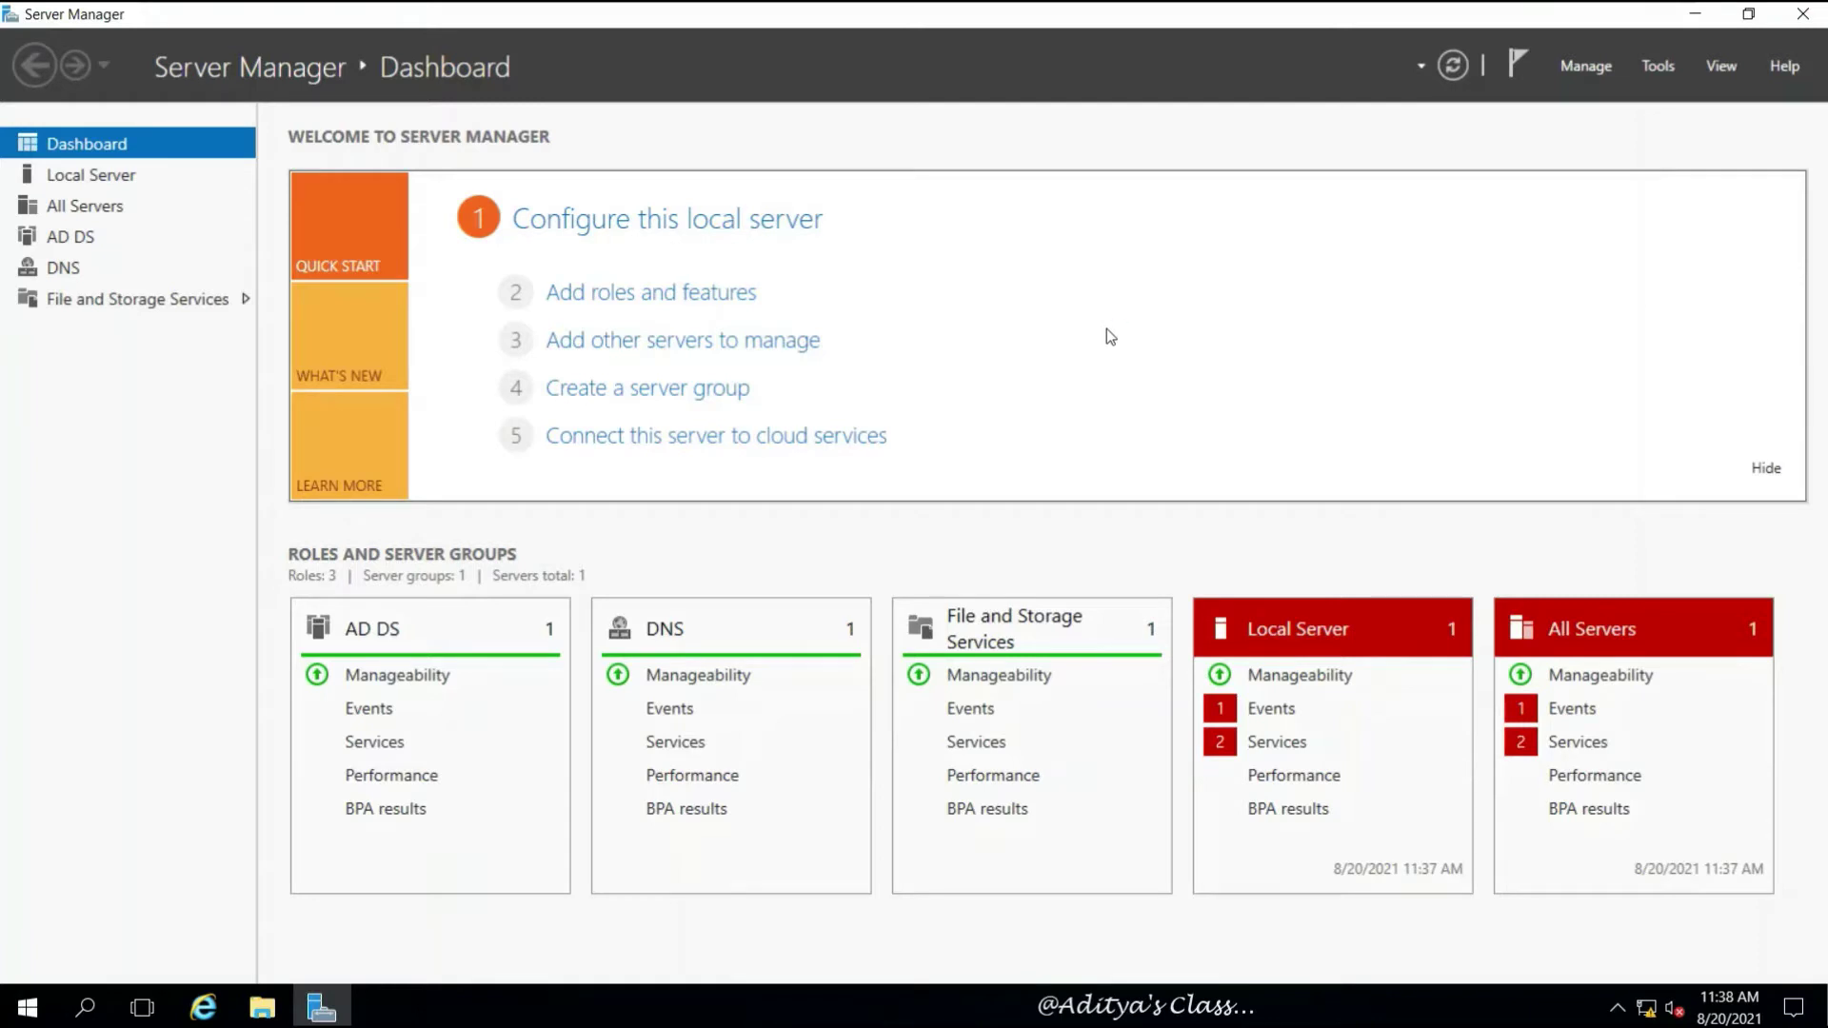
left_click(936, 127)
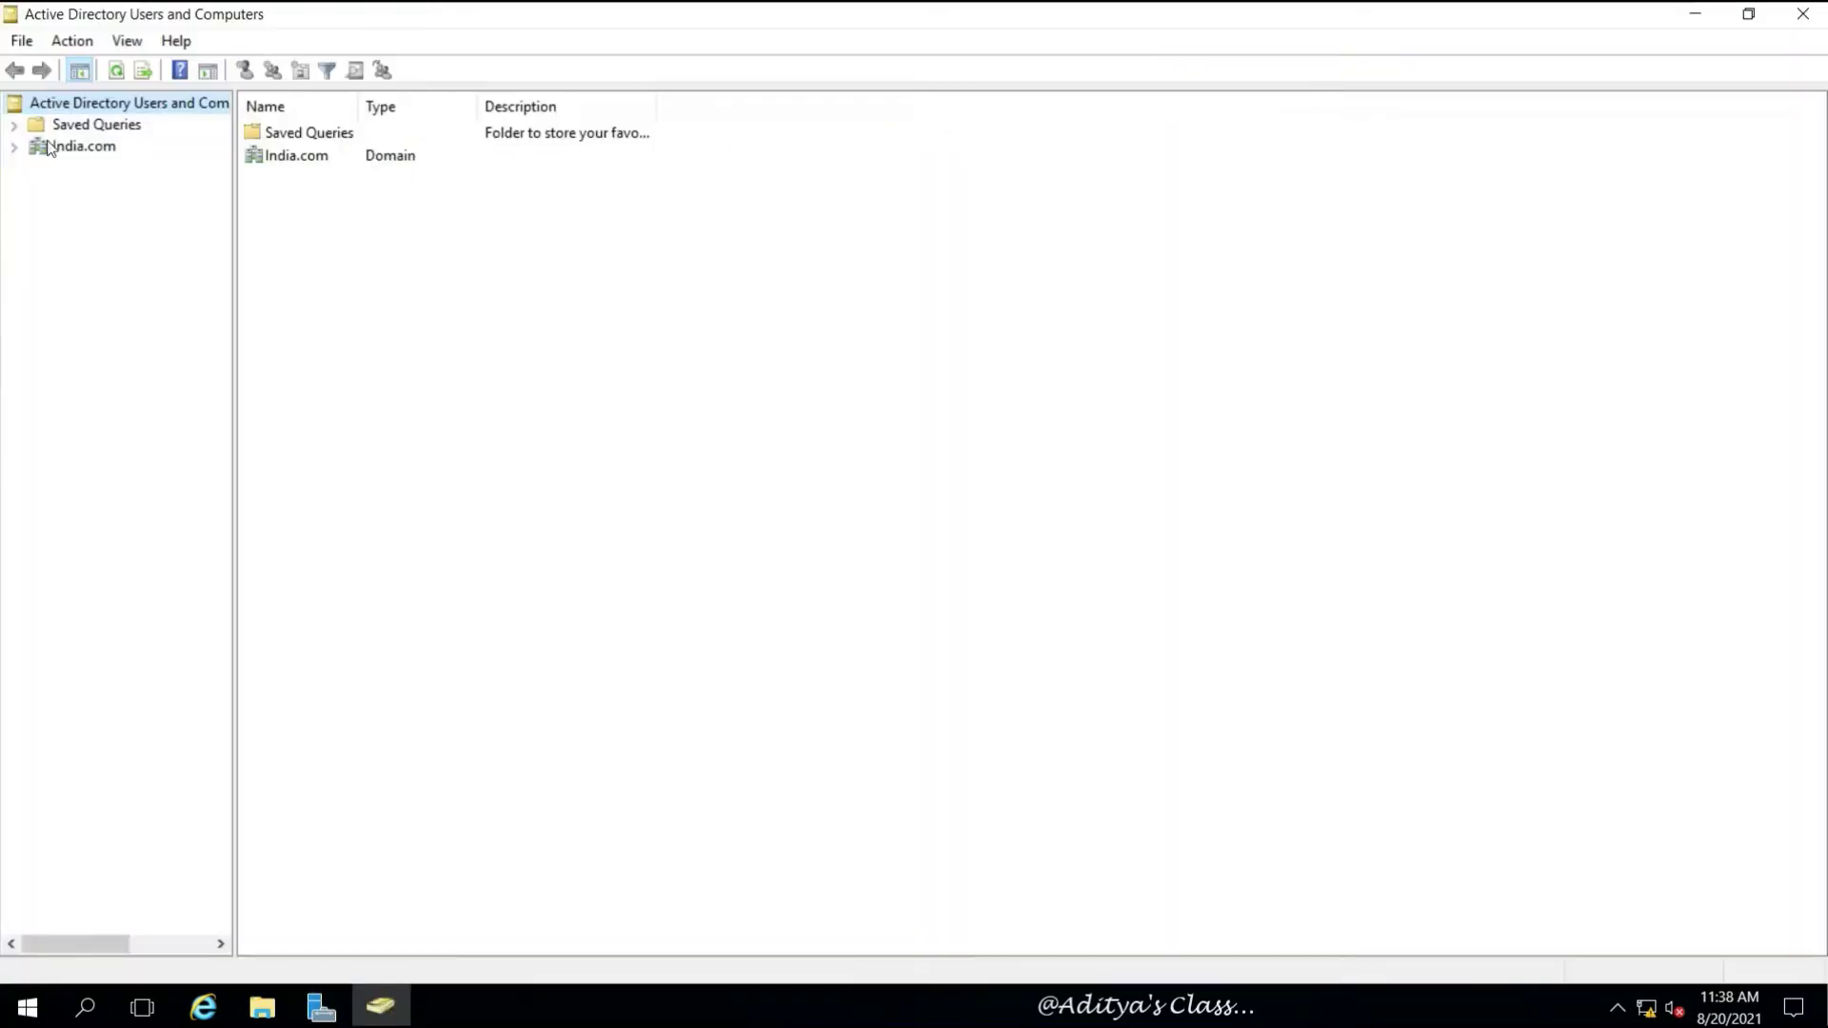
left_click(15, 147)
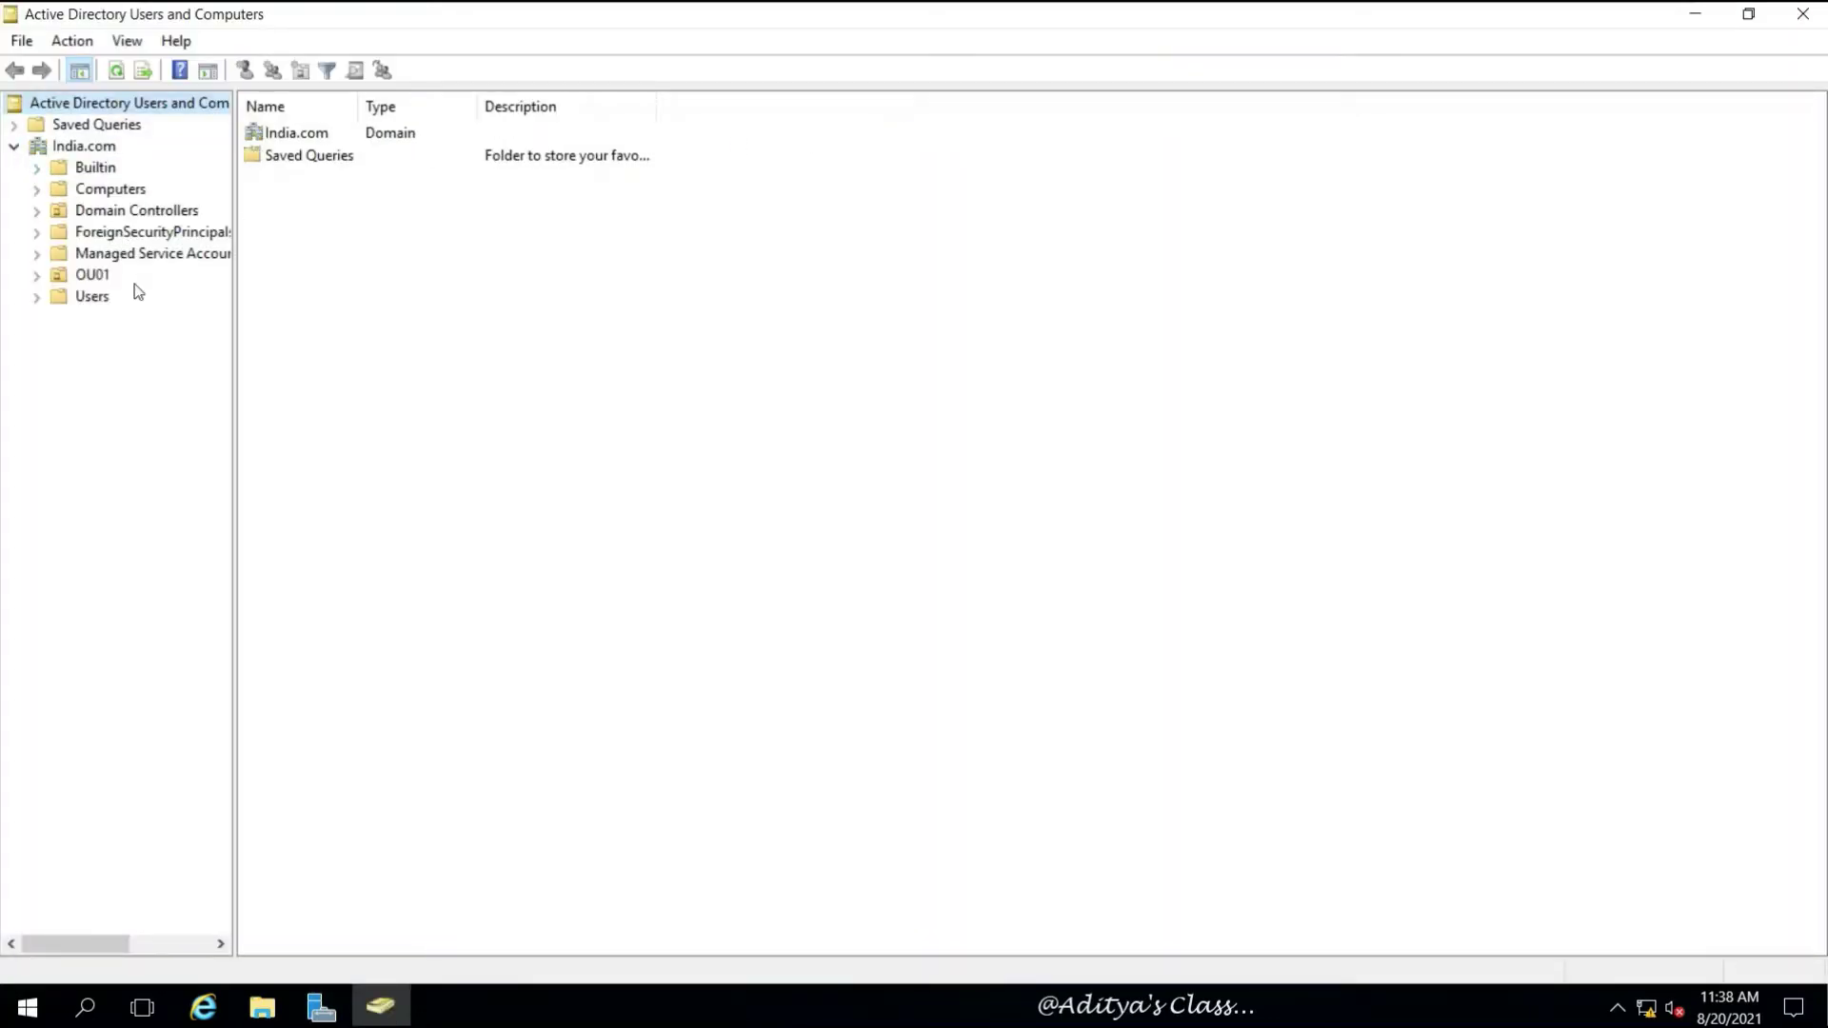
Confirm Domain Controllers lists SERVER01 and SERVER02 after browsing OU01 and Computers, then close
left_click(99, 274)
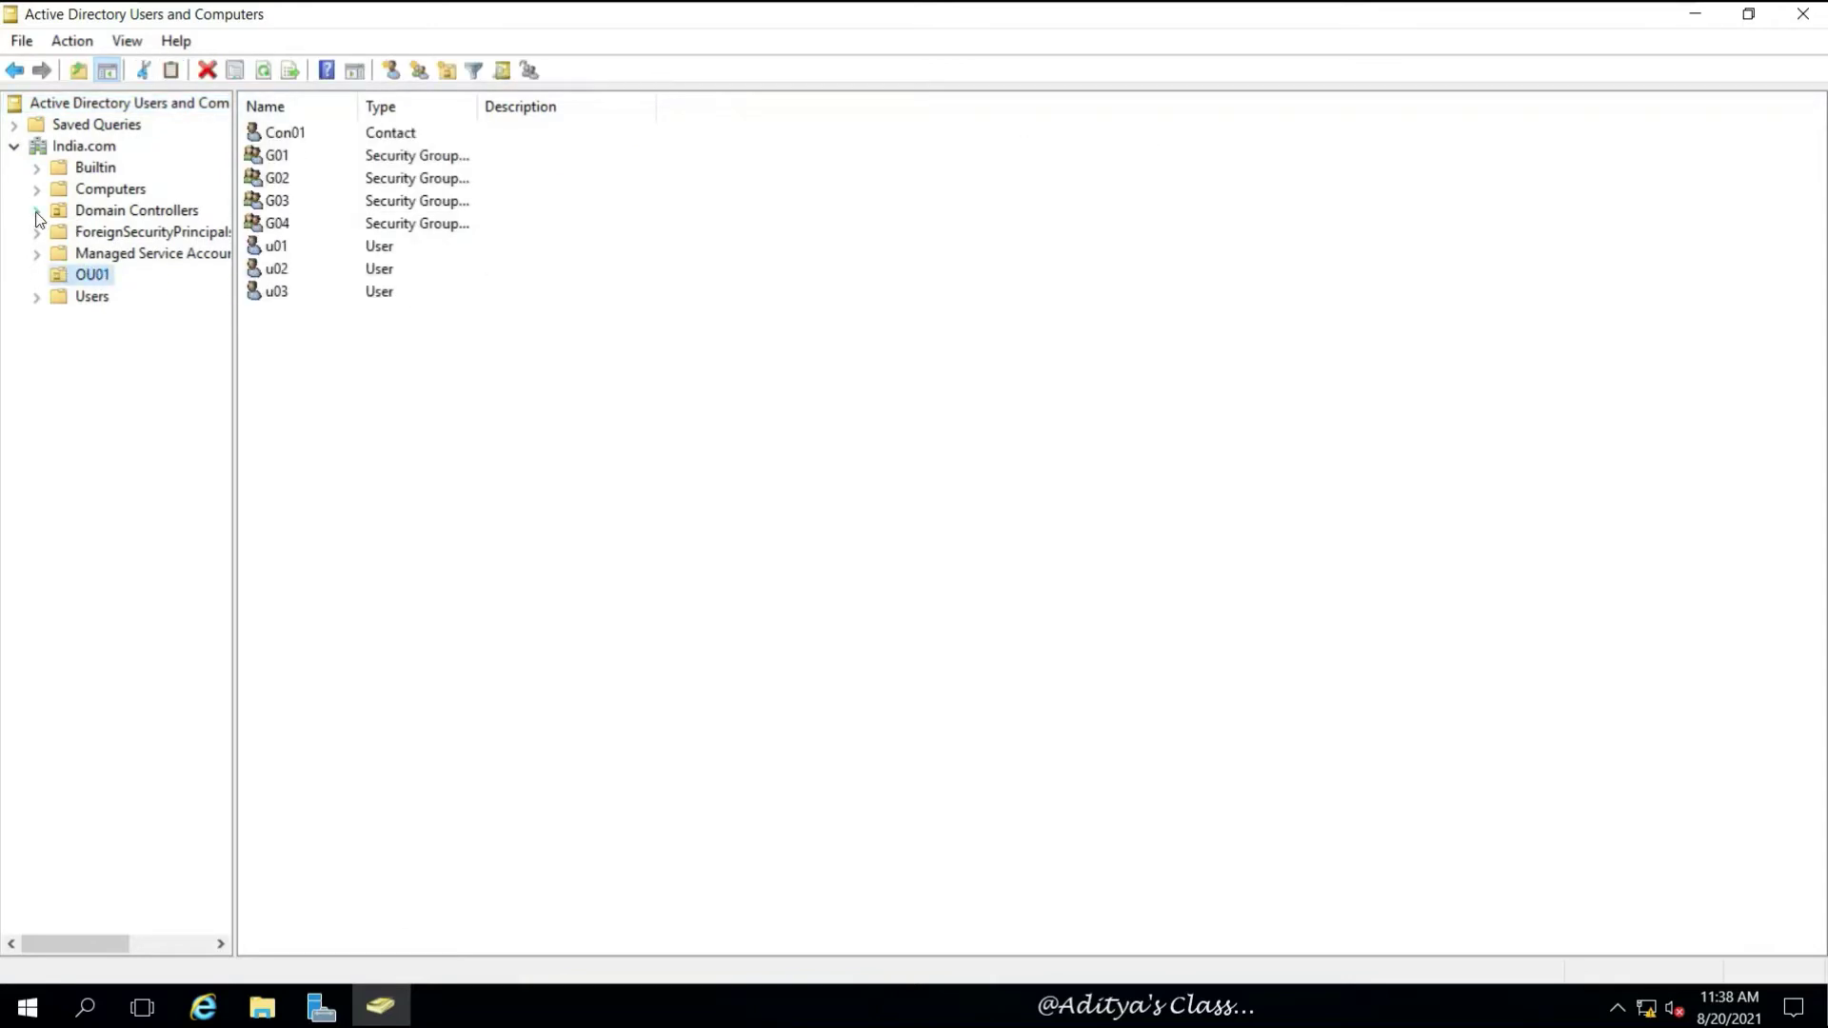
left_click(128, 211)
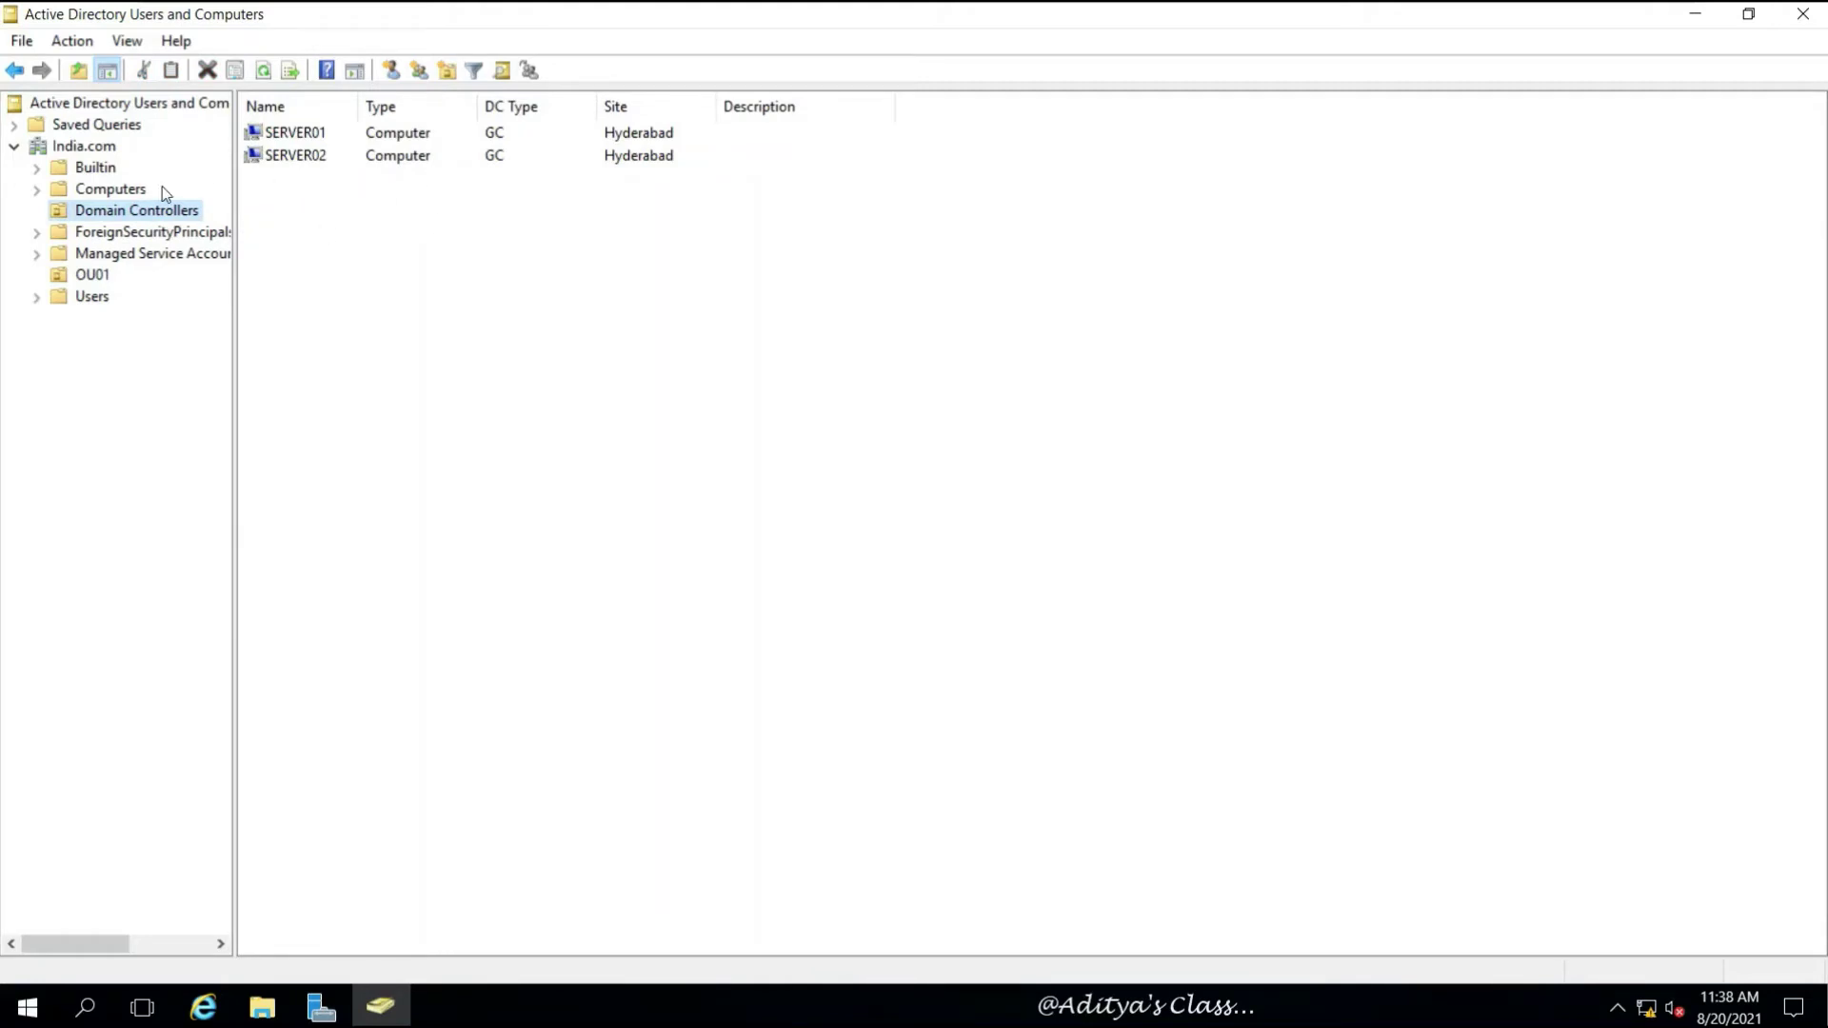
left_click(88, 191)
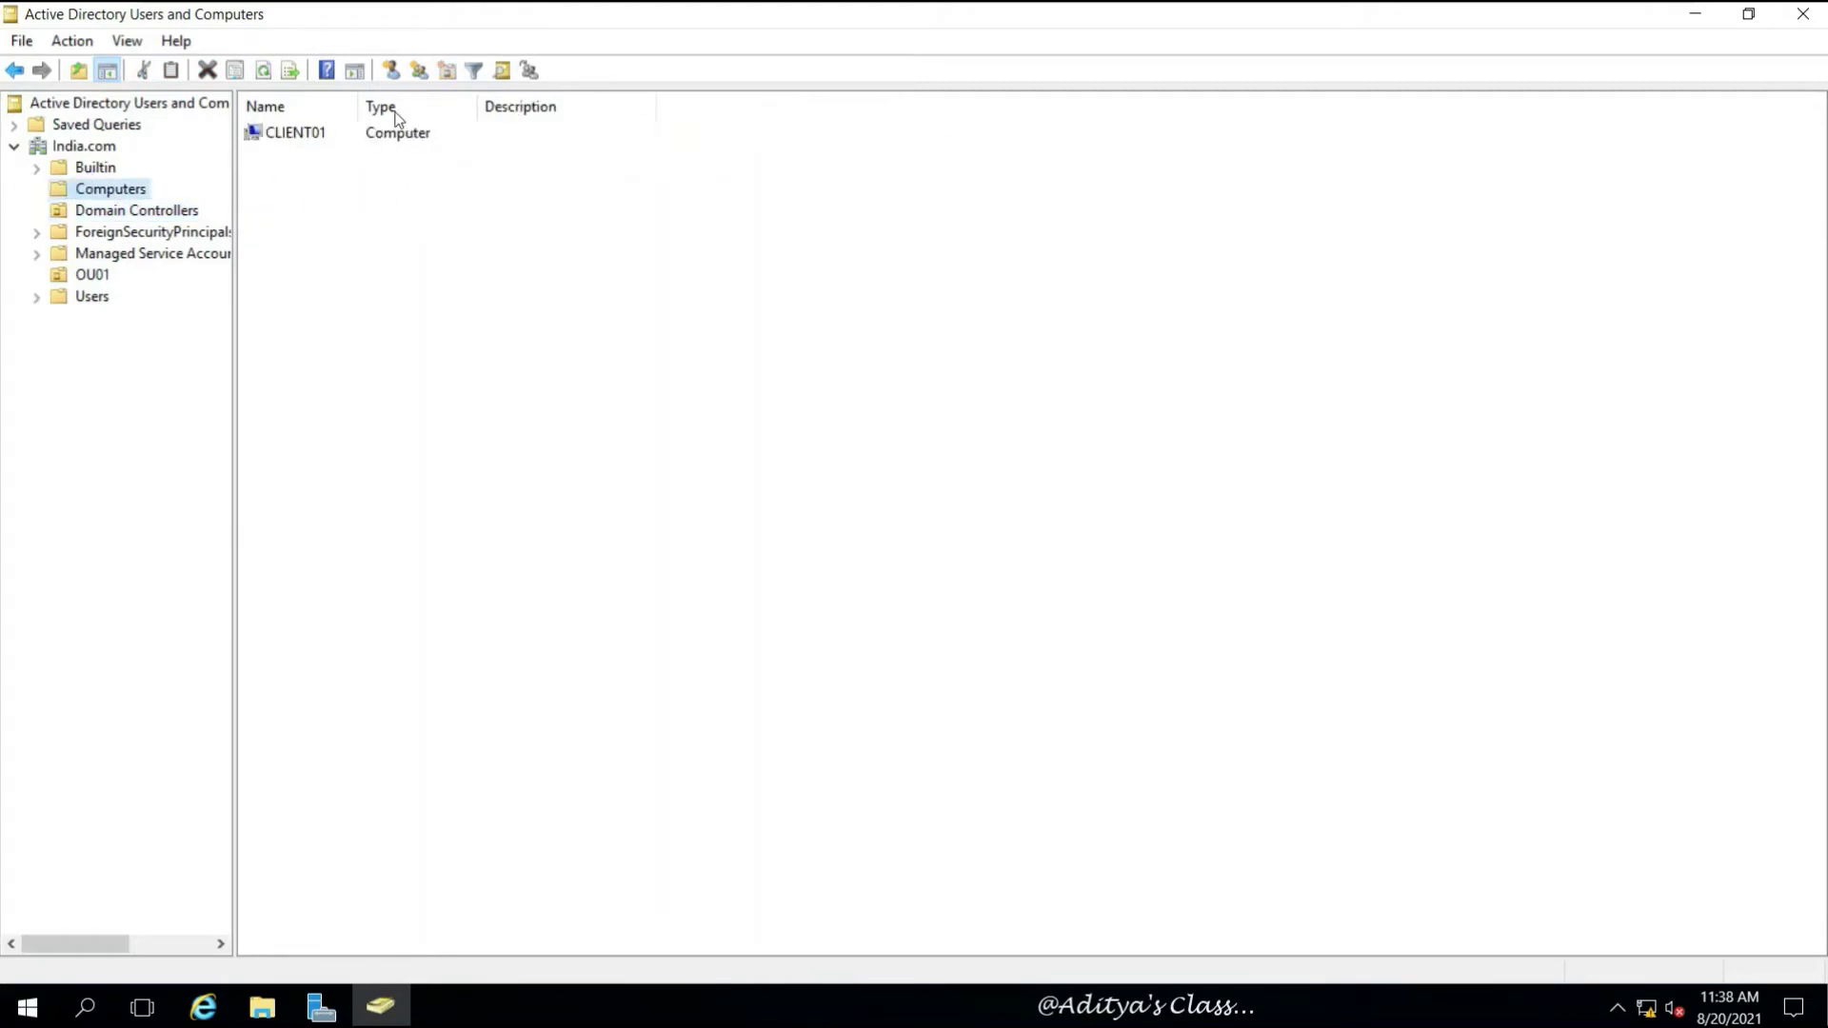
left_click(131, 210)
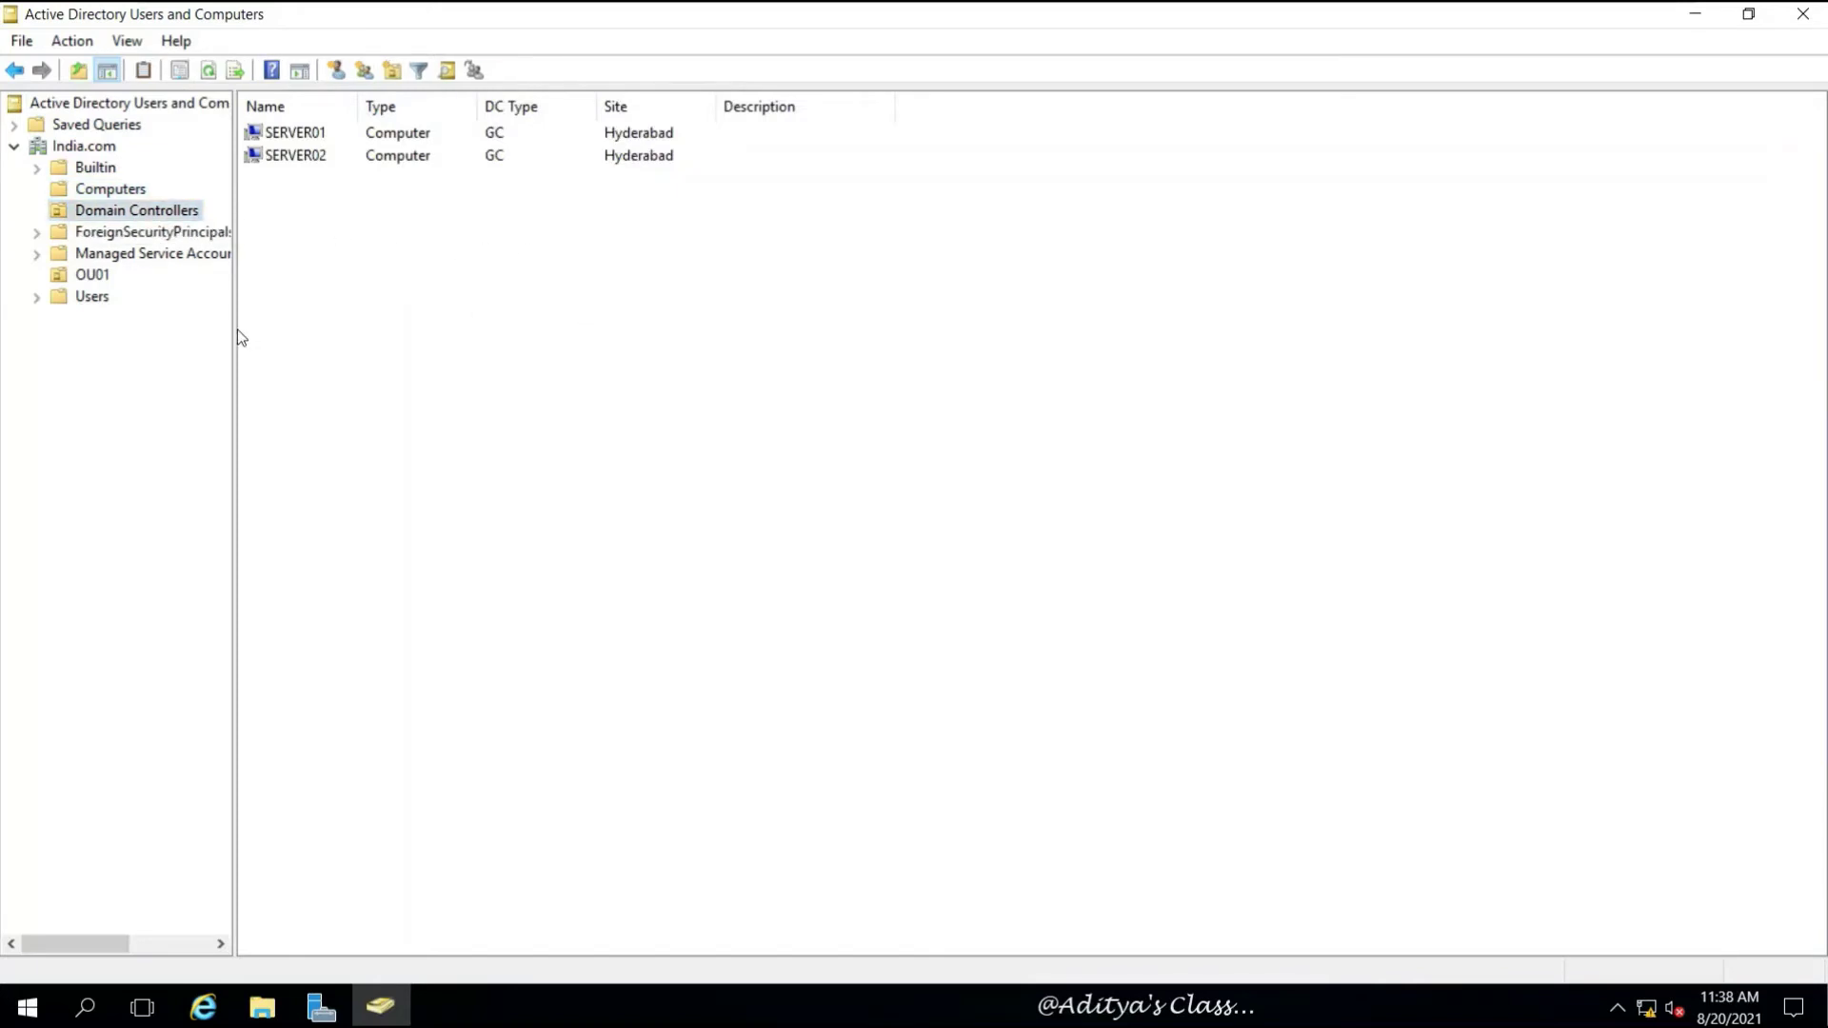
left_click_drag(233, 331, 374, 332)
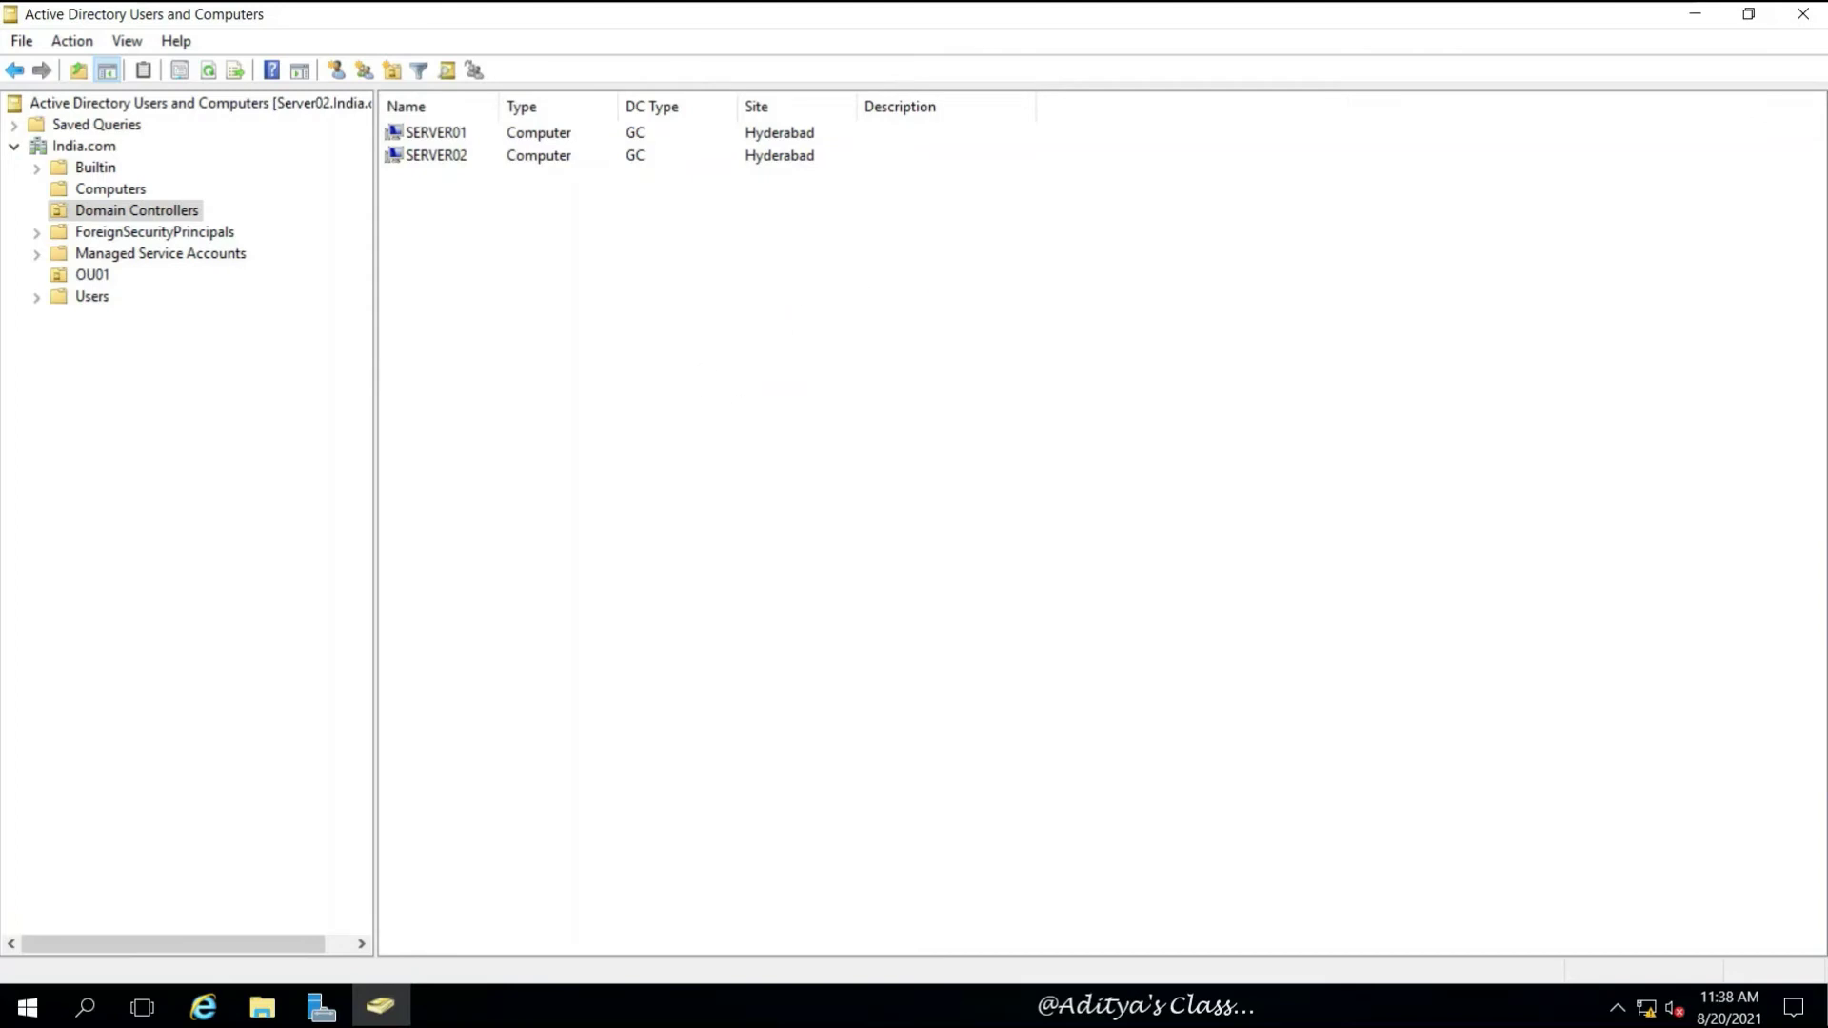
left_click(1804, 21)
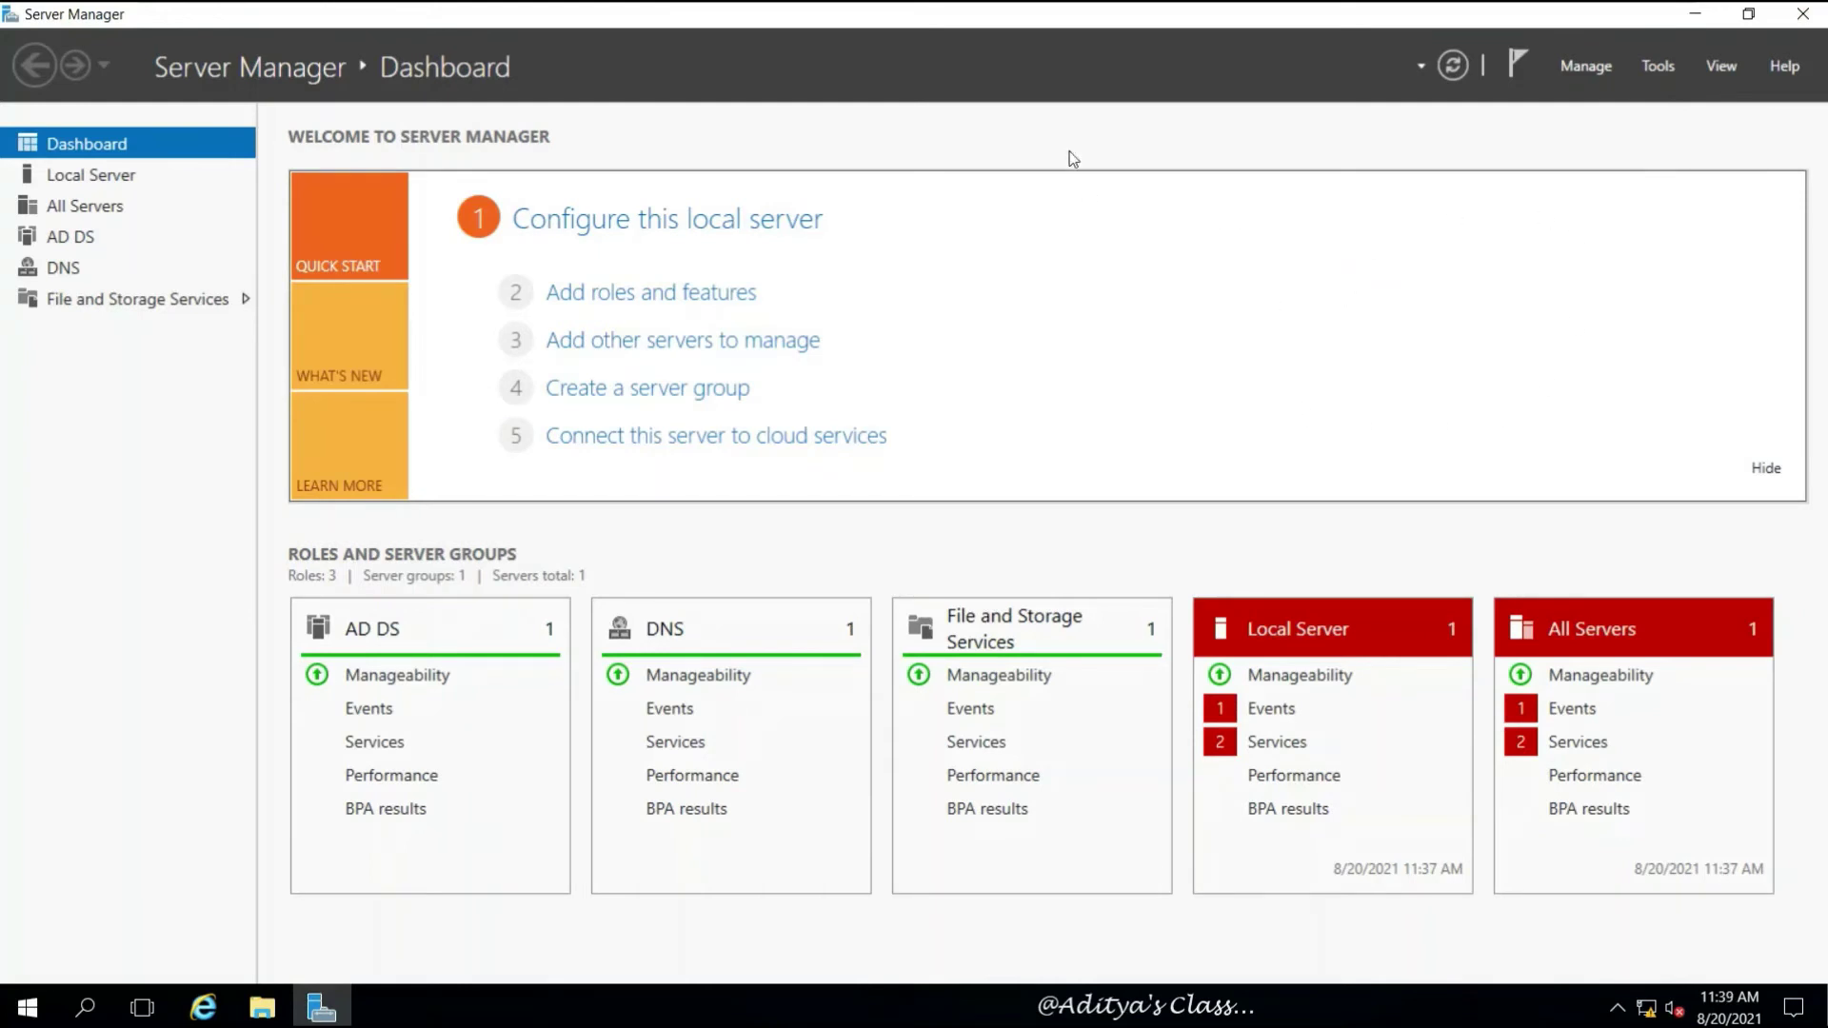
Minimize the full-screen Server02 VM from the VMware toolbar to reveal the host desktop
mouse_move(1150, 10)
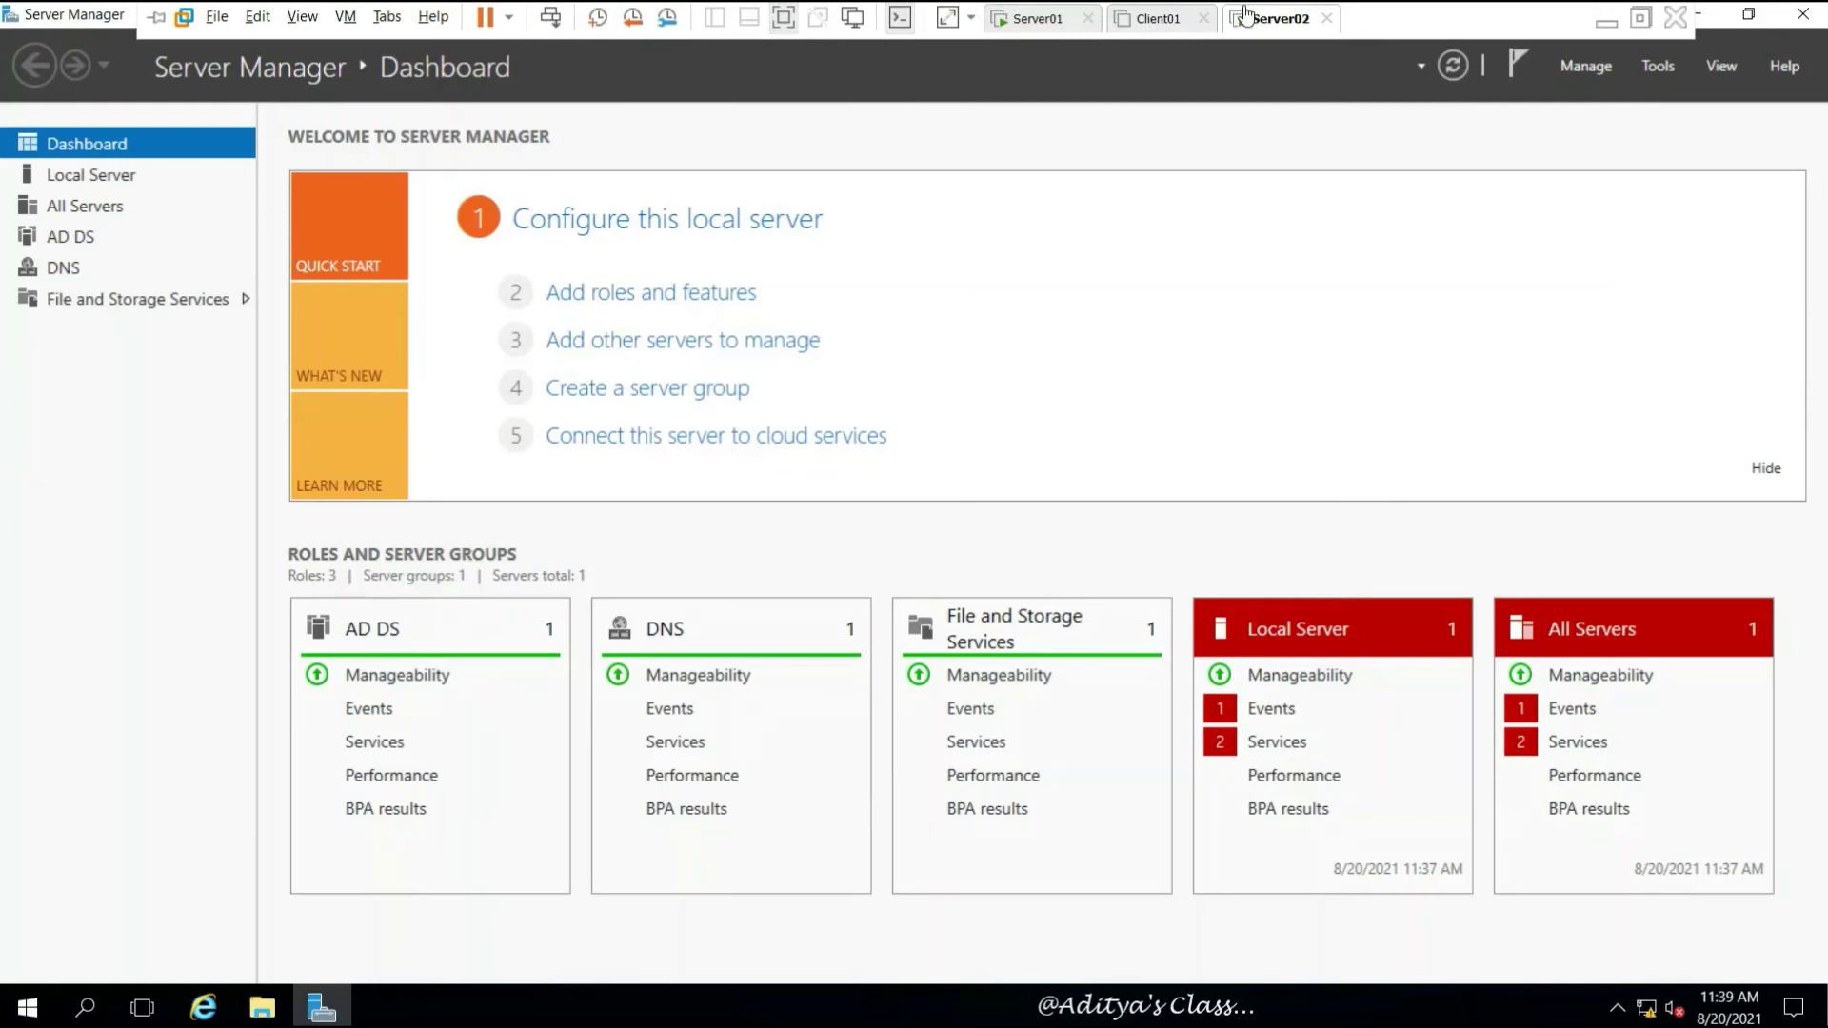
left_click(1599, 19)
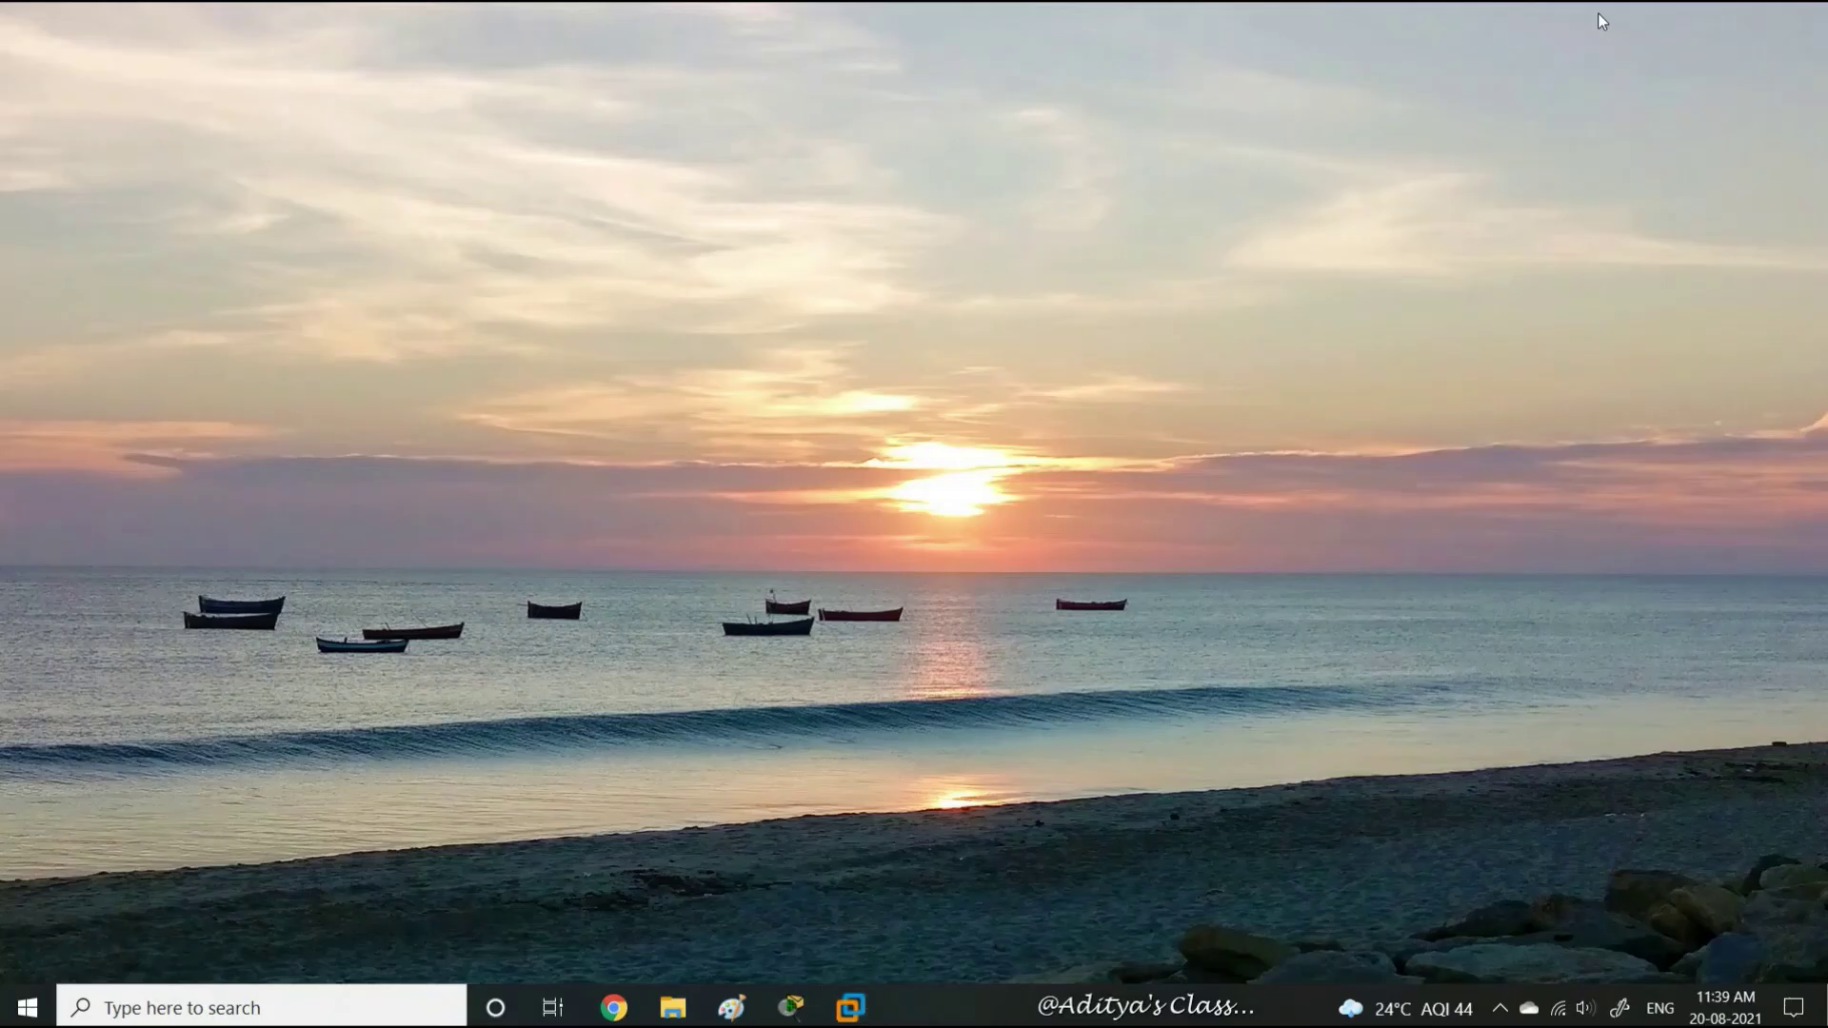